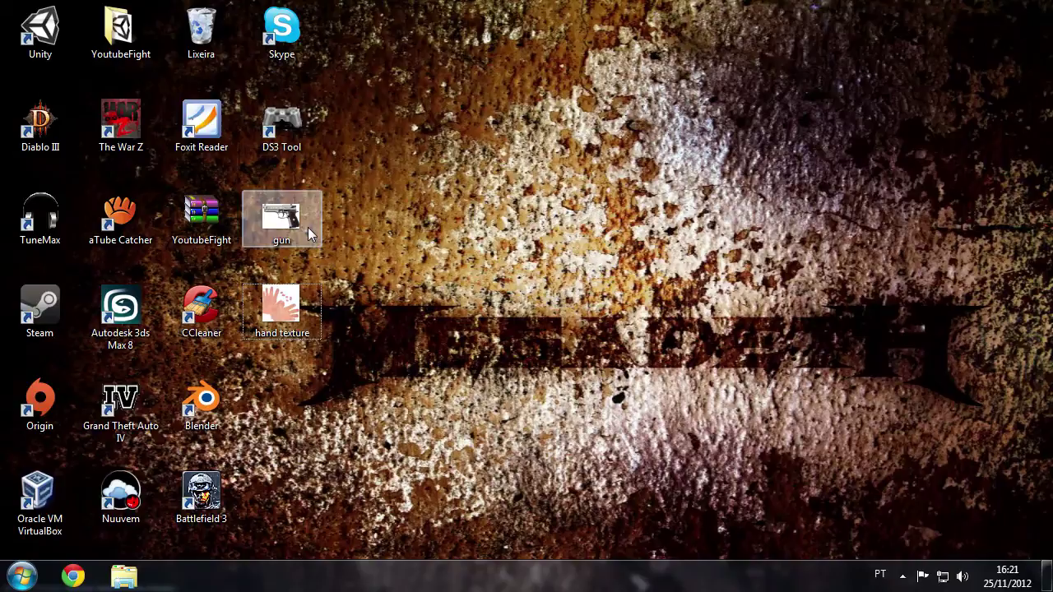
Launch Unity from the desktop shortcut and view the YoutubeFight folder's actions.
click(45, 31)
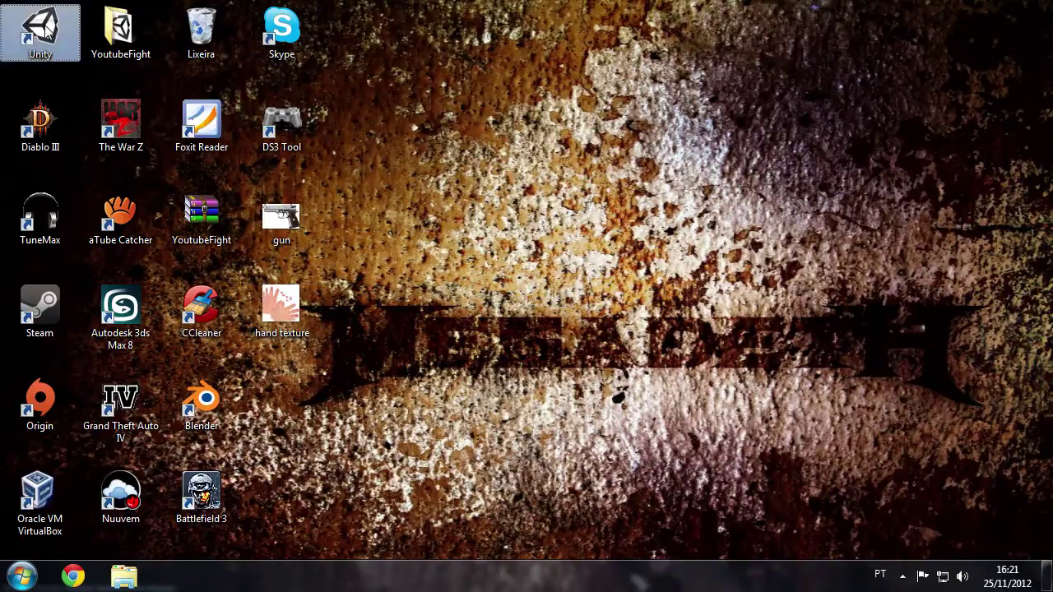
click(121, 33)
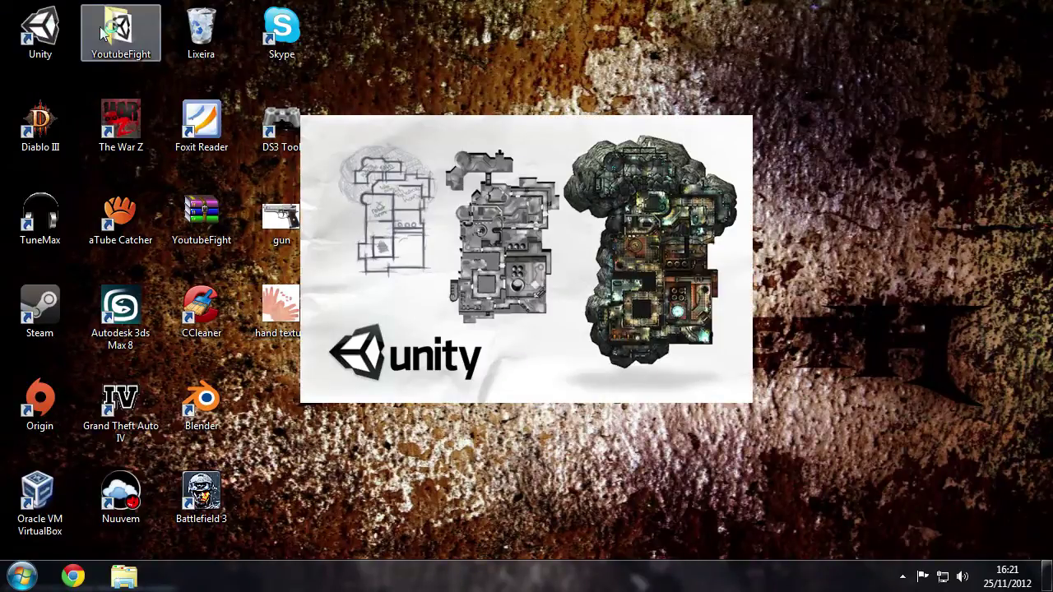
right_click(156, 18)
Empty the Recycle Bin with Esvaziar Lixeira, confirming with Sim to permanently delete hand2.fbx.
click(637, 62)
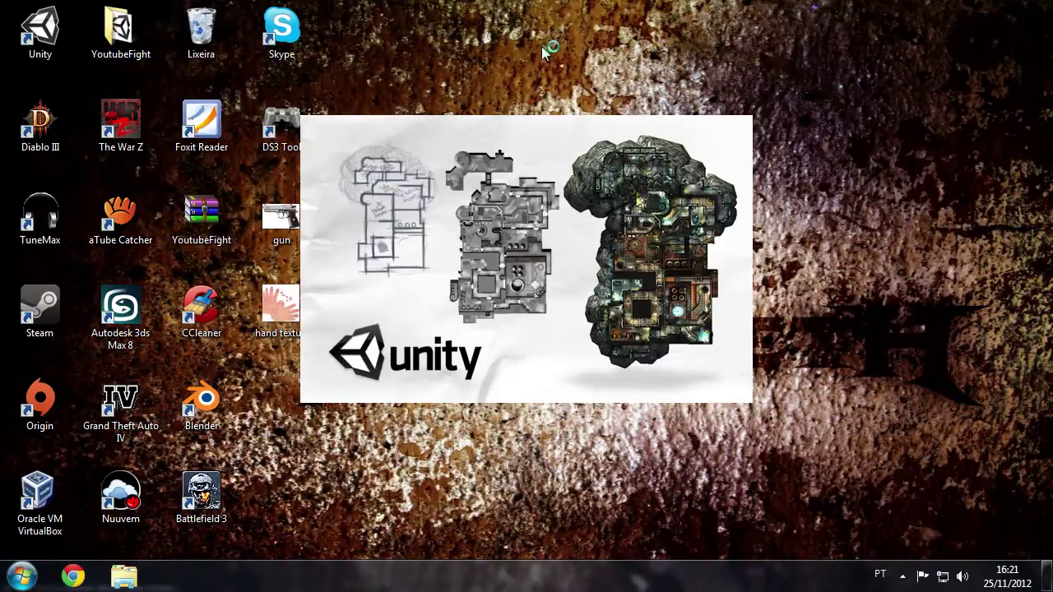
right_click(192, 26)
click(228, 73)
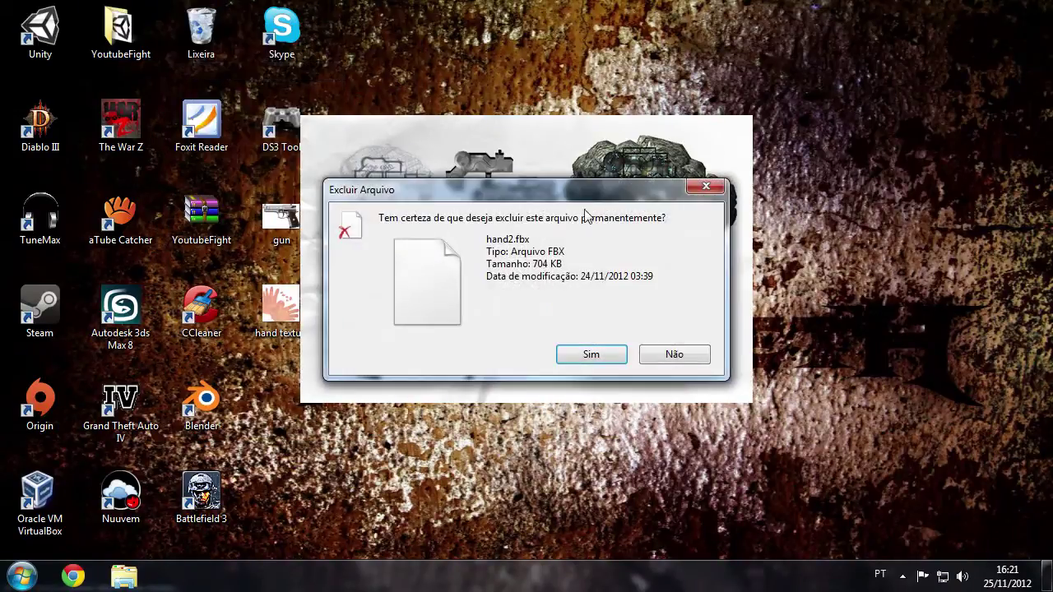
click(593, 354)
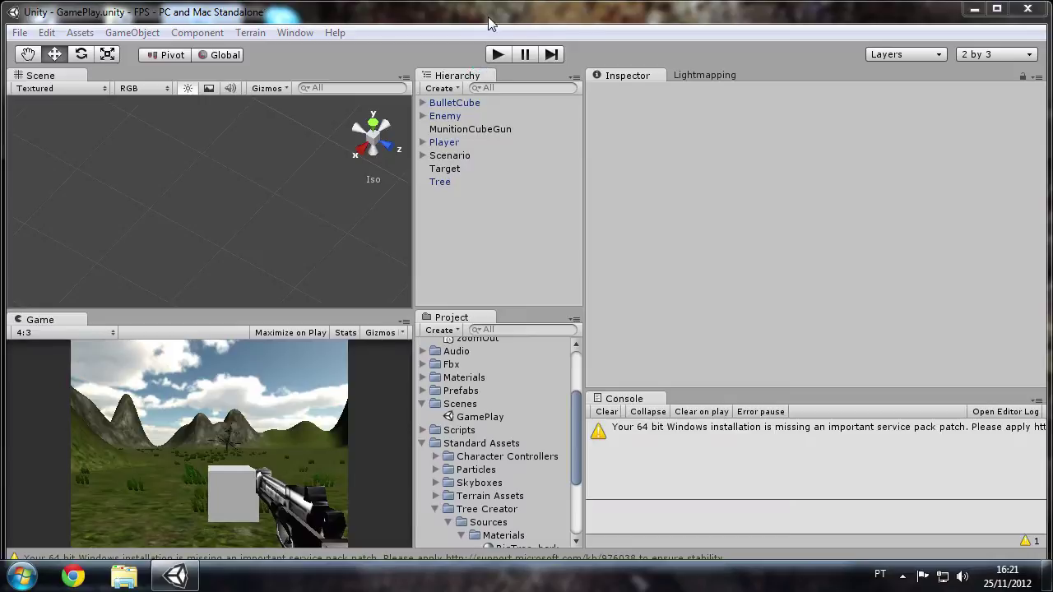
Maximize the Unity window and drag the splitters to widen Scene/Game and narrow the Inspector.
double_click(490, 23)
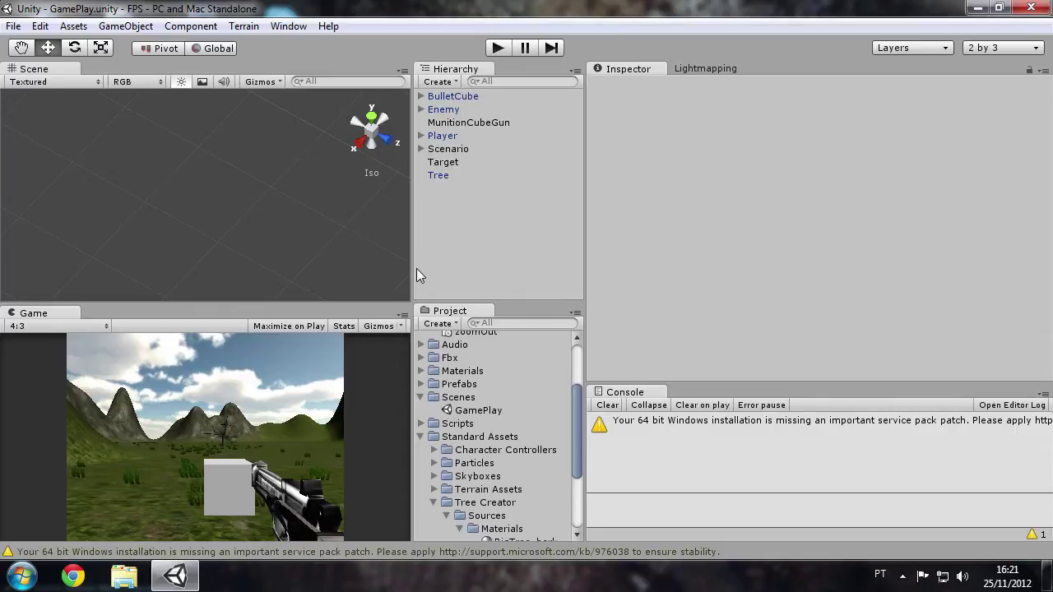
drag(413, 255, 445, 255)
mouse_move(346, 303)
mouse_down()
mouse_move(355, 390)
mouse_move(358, 317)
mouse_up()
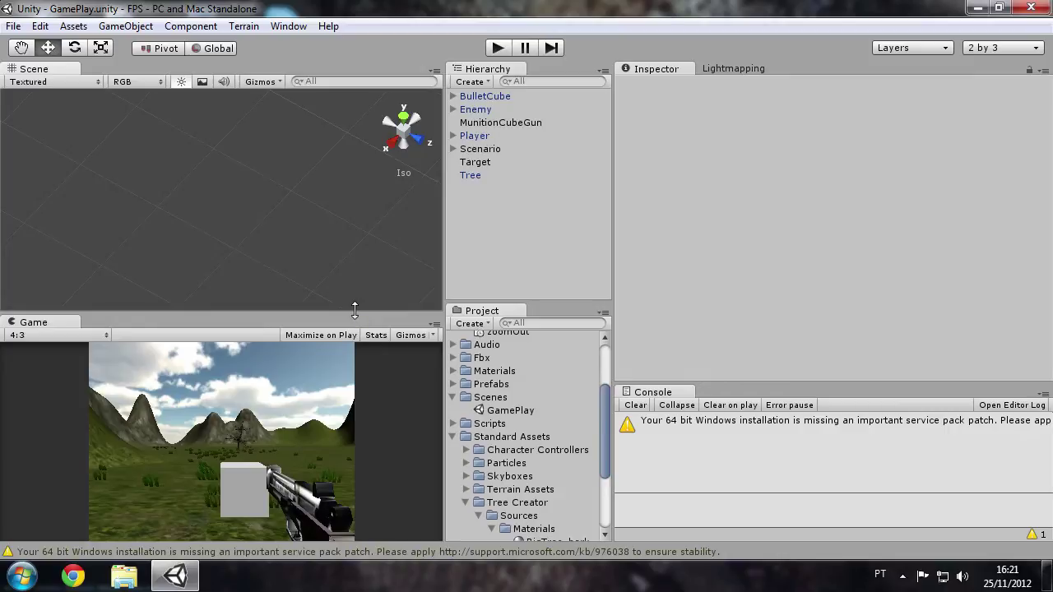
mouse_move(355, 309)
mouse_down()
mouse_move(348, 359)
mouse_move(344, 300)
mouse_up()
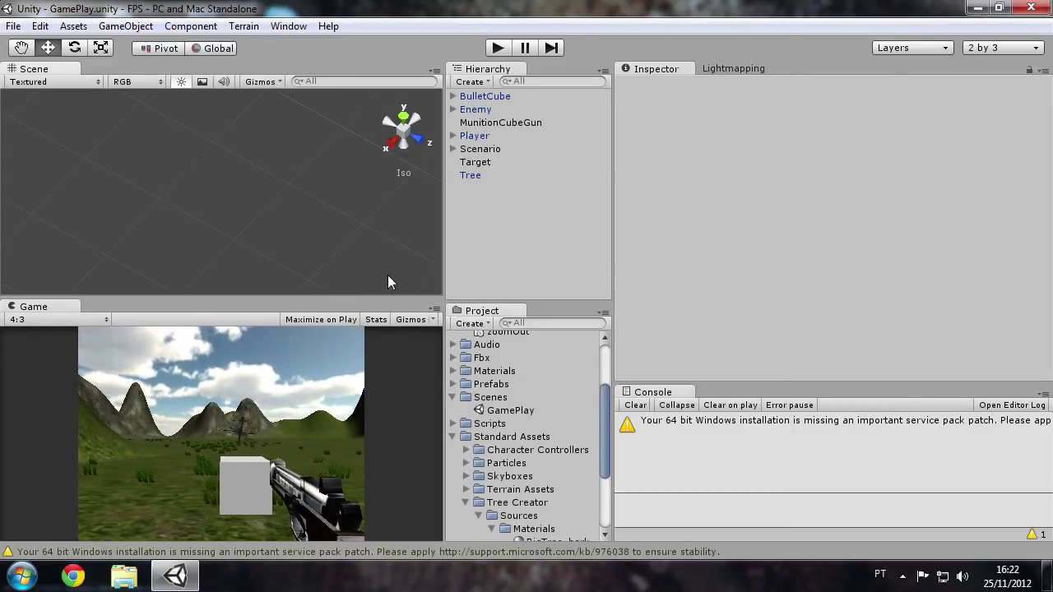
mouse_move(444, 264)
mouse_down()
mouse_move(317, 285)
mouse_move(421, 265)
mouse_up()
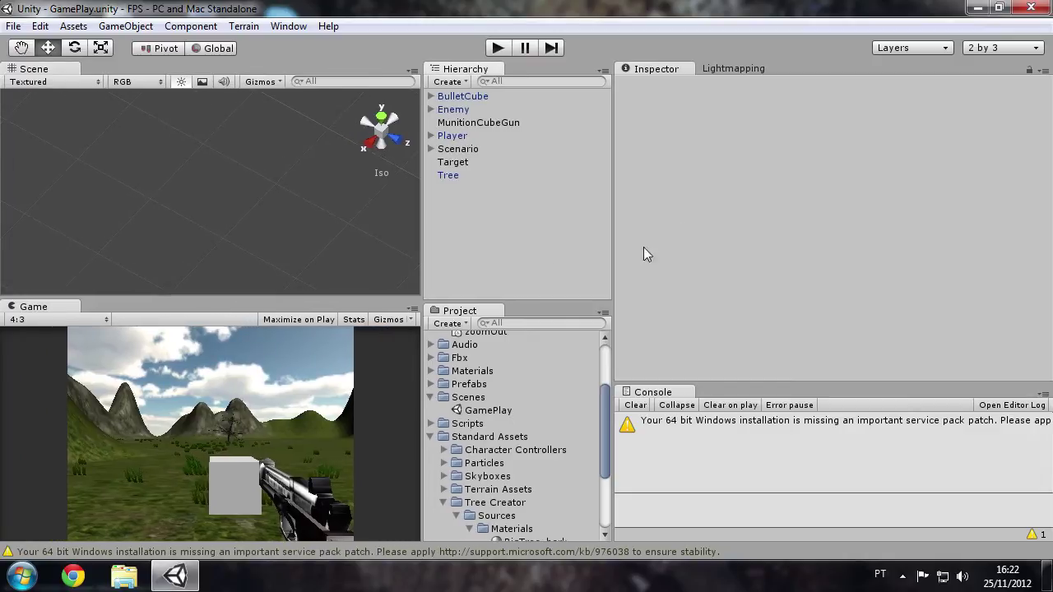
drag(612, 260, 903, 219)
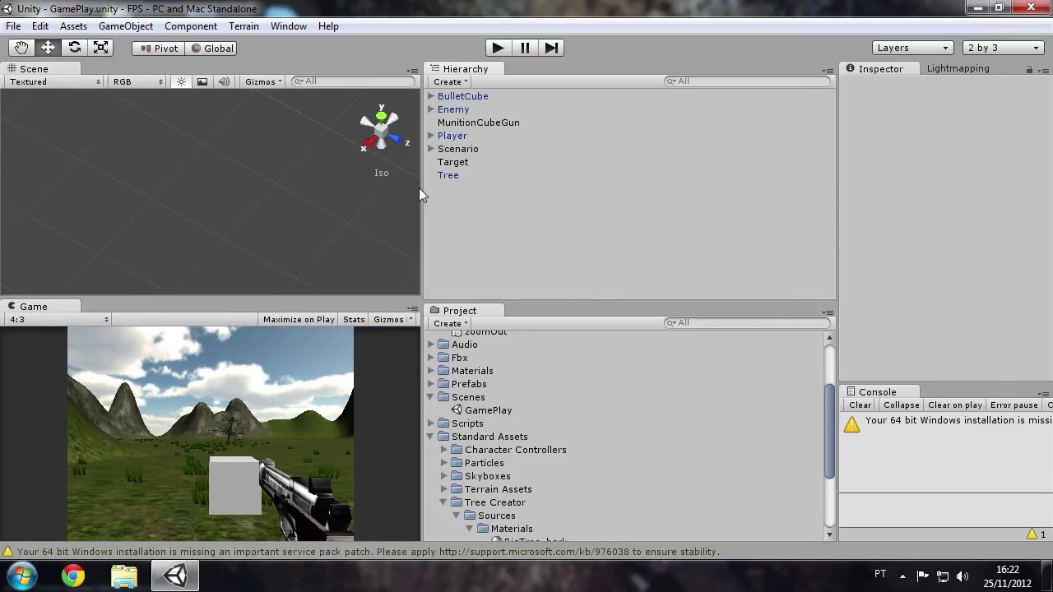
drag(420, 194, 612, 221)
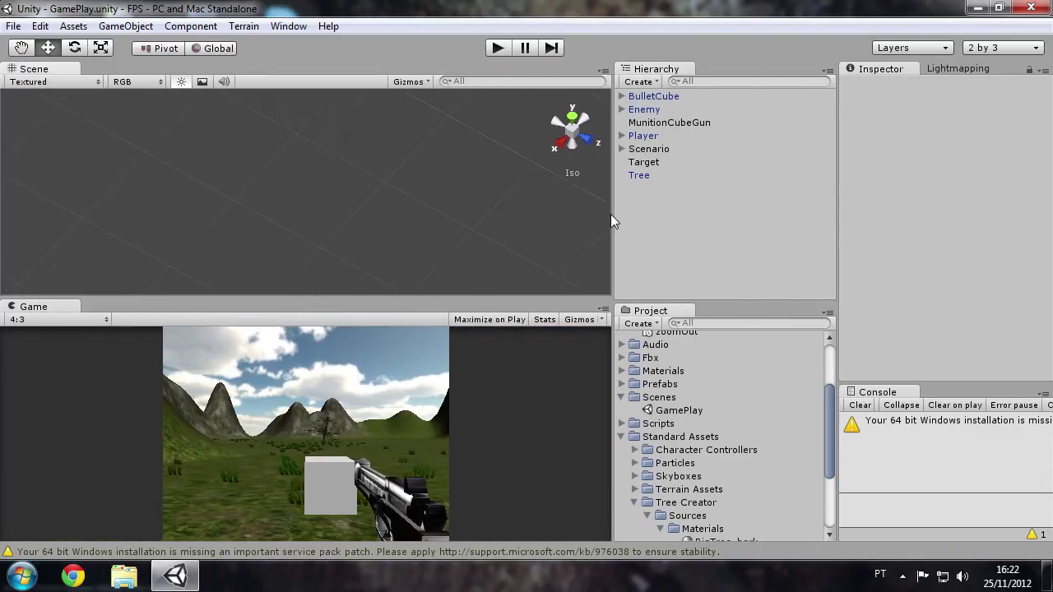
Frame the Target cube, orbit and pan around it, and collapse the Standard Assets folder.
double_click(659, 165)
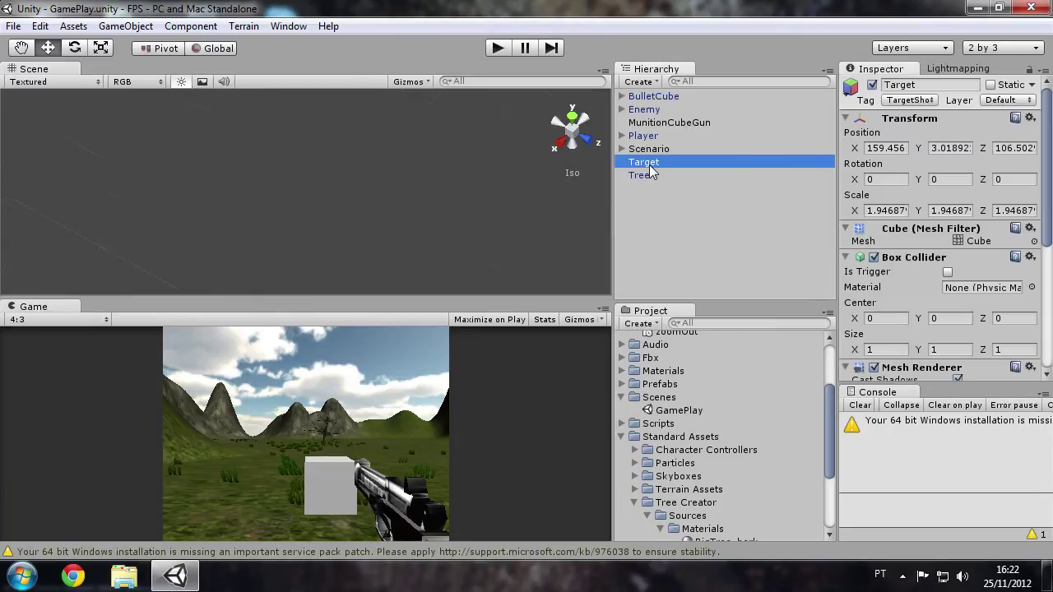
alt+drag(606, 189, 487, 208)
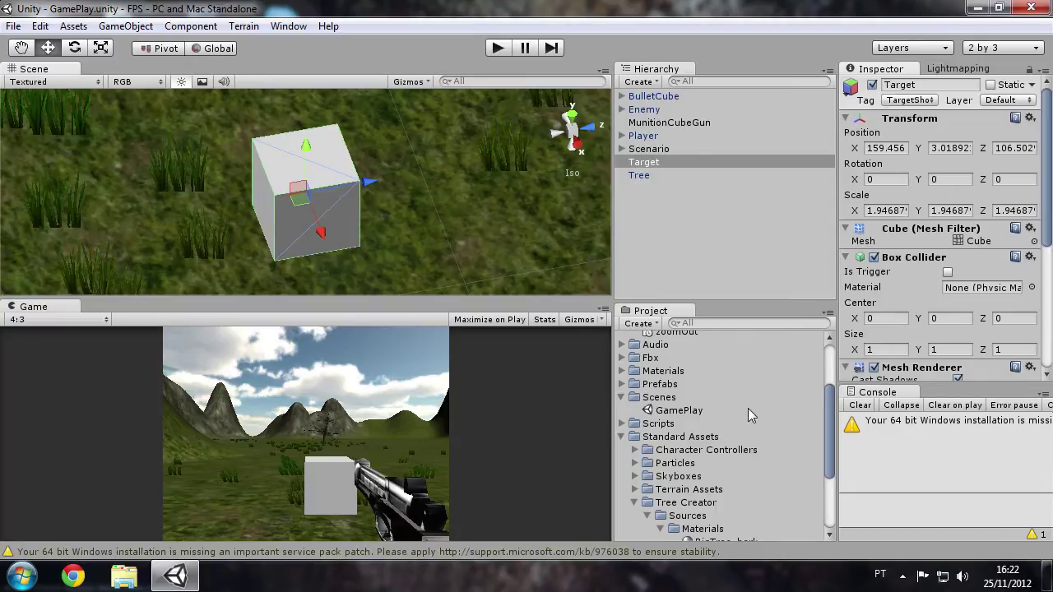
click(622, 437)
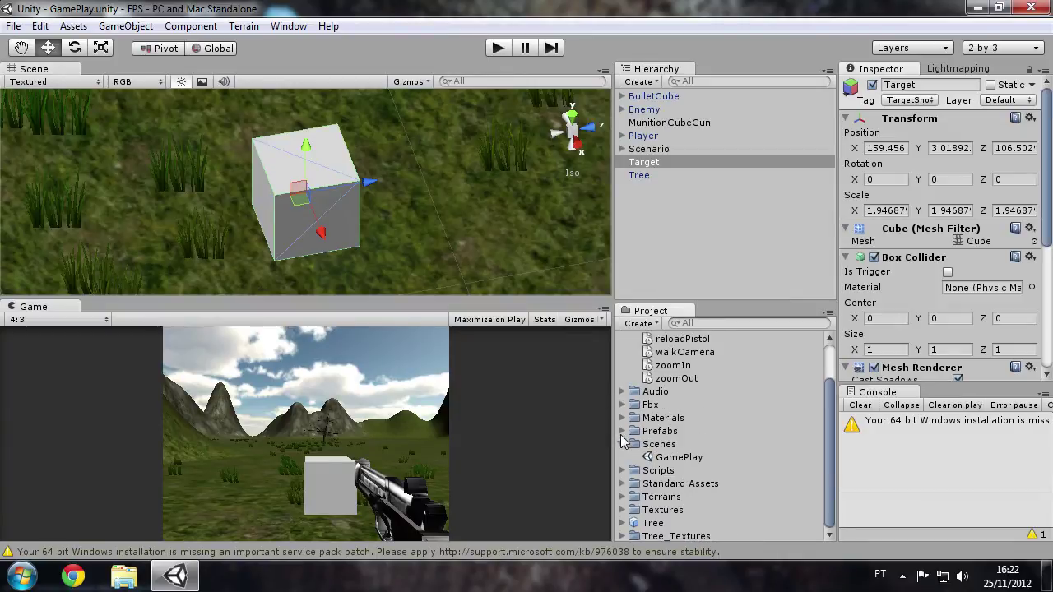
middle_drag(443, 179, 377, 184)
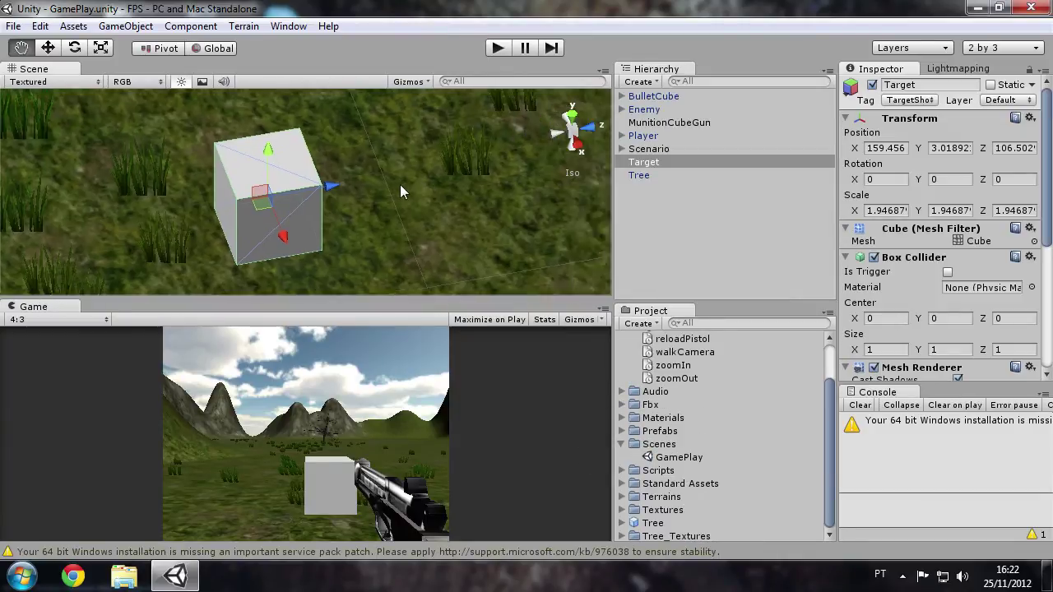
scroll(380, 192, down, 1)
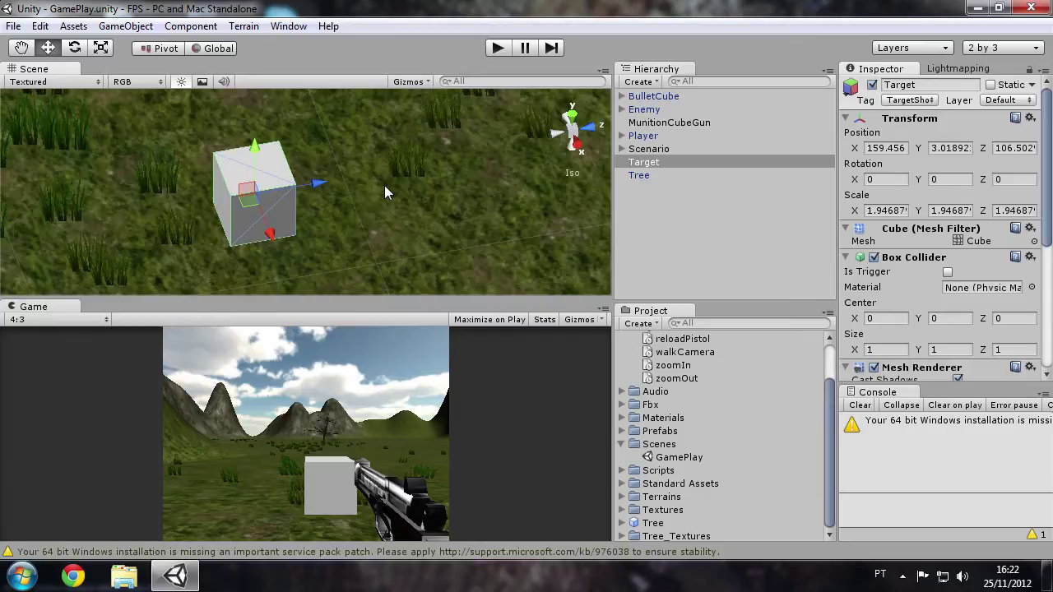
alt+drag(384, 192, 255, 210)
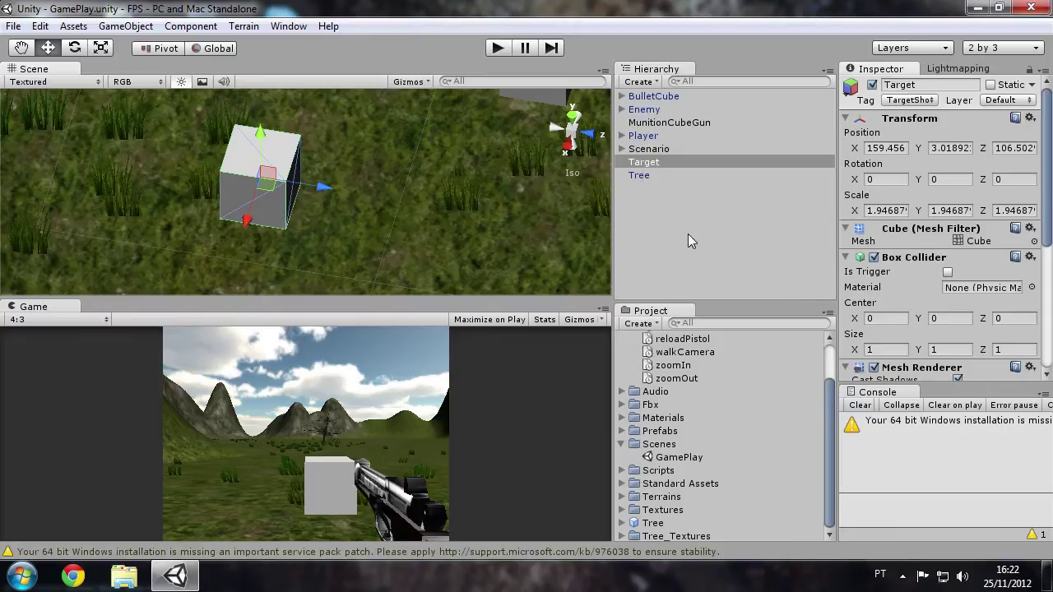
drag(1047, 212, 1046, 344)
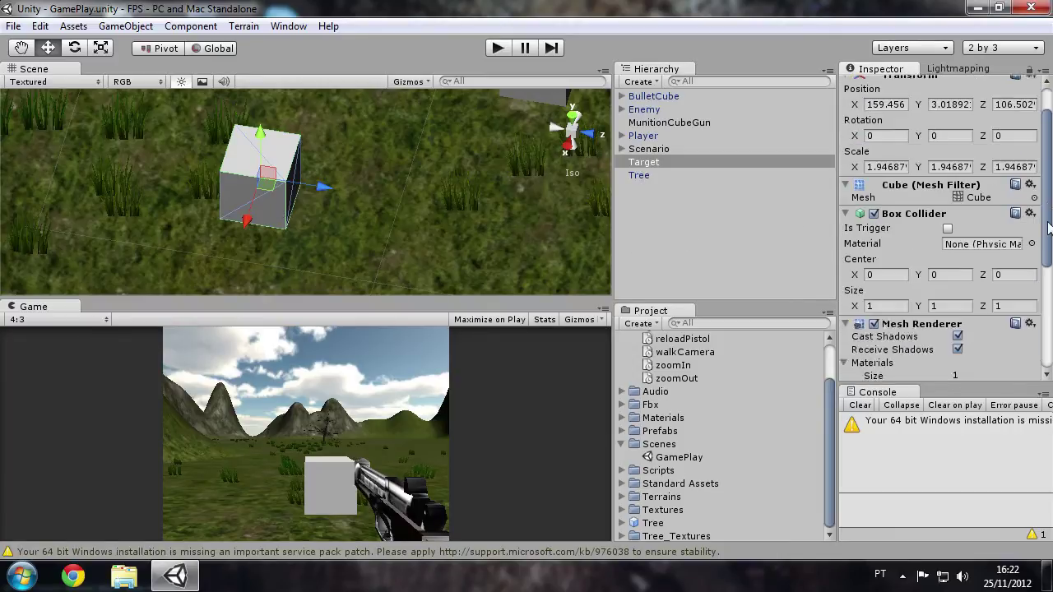
click(662, 245)
Select Player, expand its Graphics and Main Camera children, and frame it in the scene.
click(660, 112)
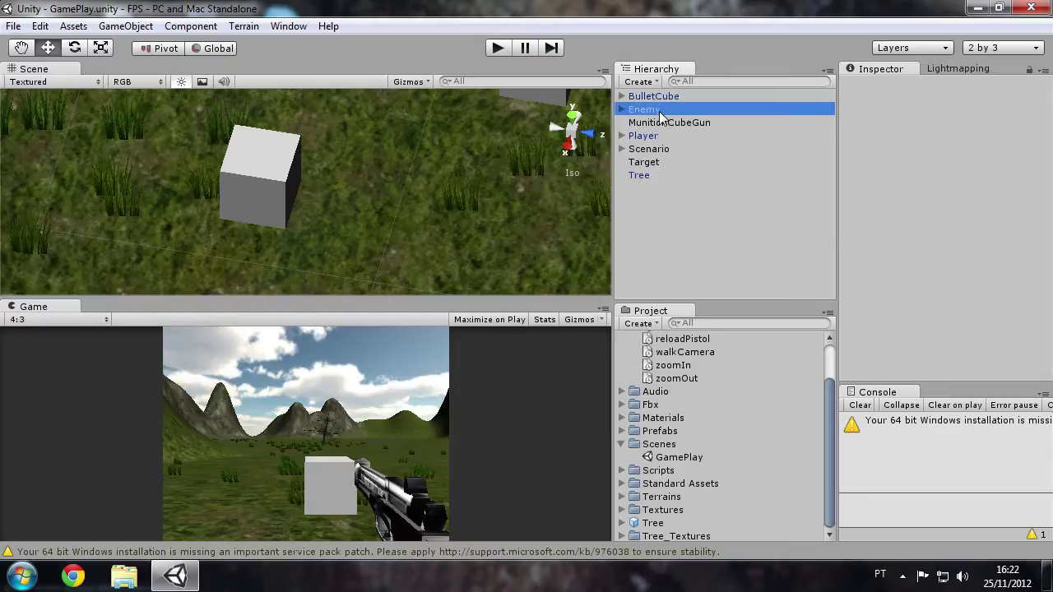
click(662, 136)
click(621, 136)
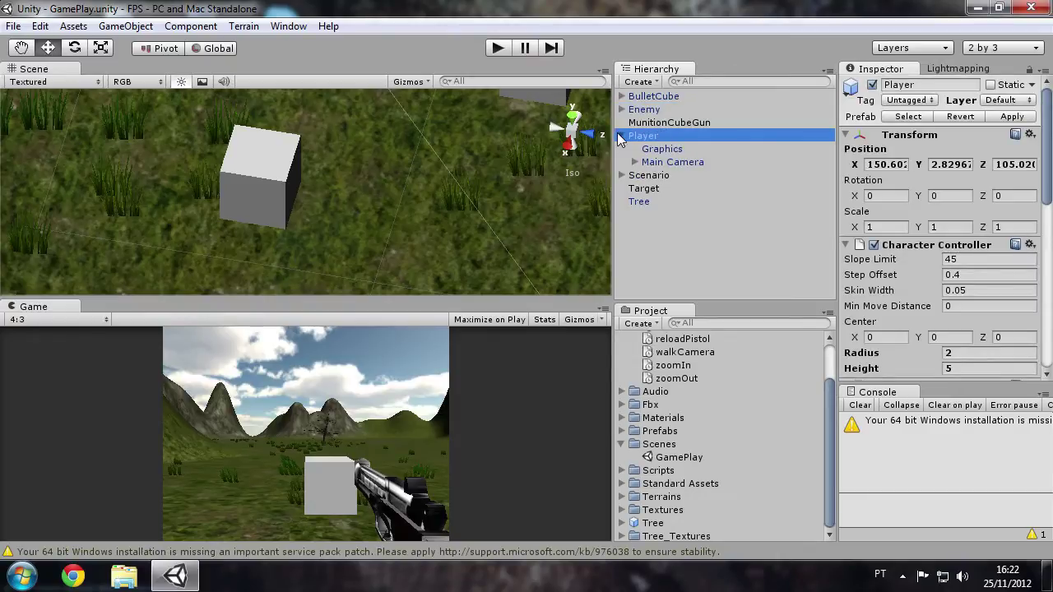
click(622, 137)
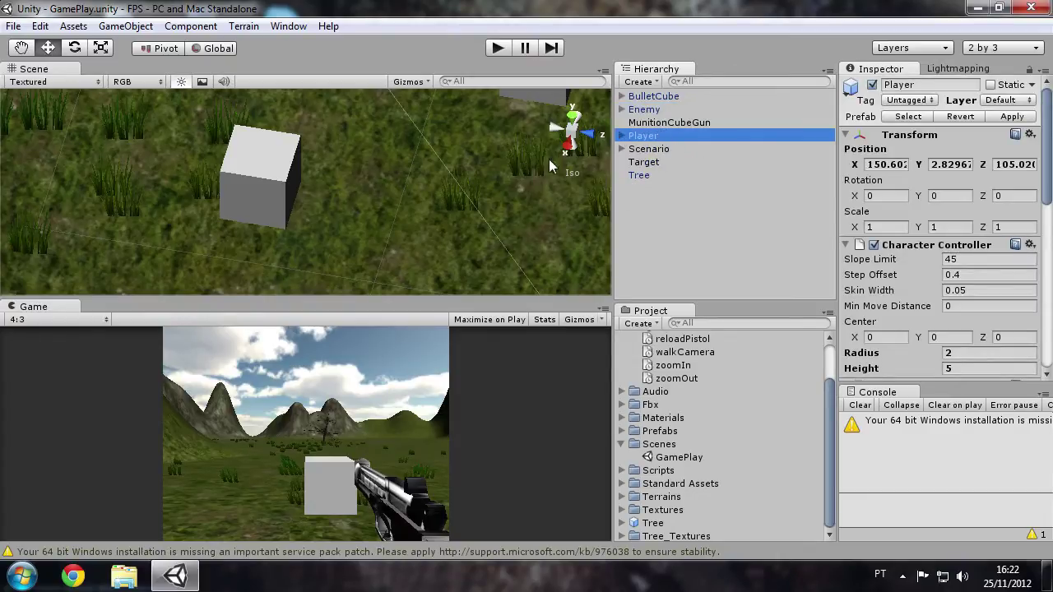
click(622, 136)
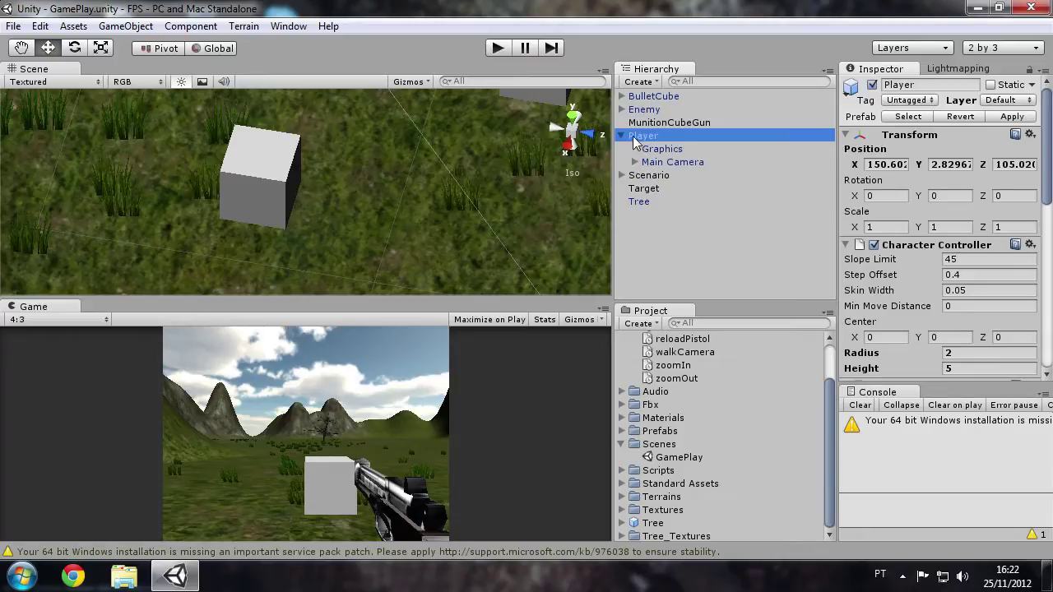
double_click(661, 136)
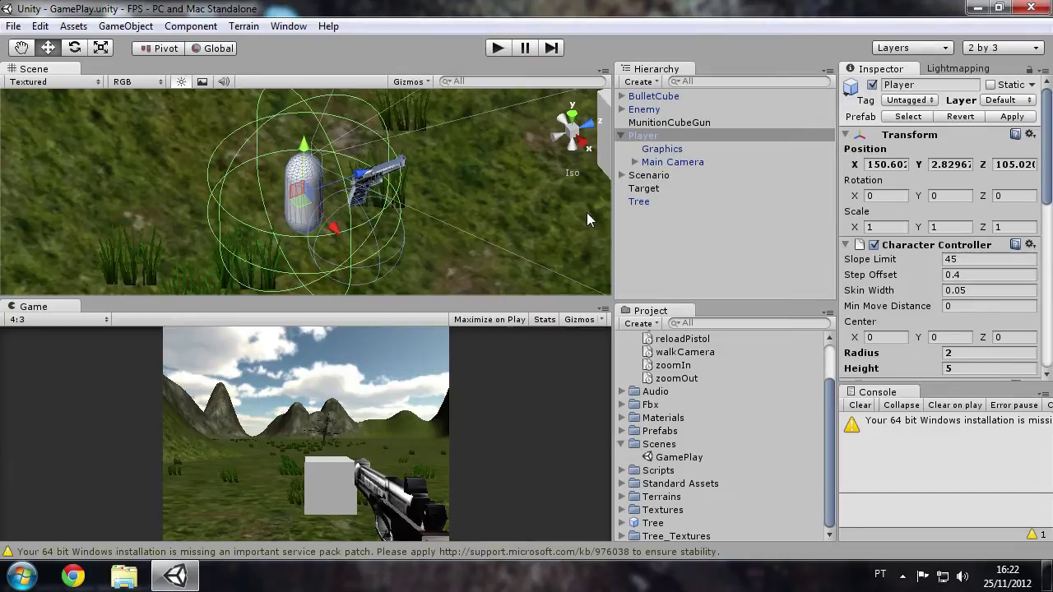
Drag the Character Controller Radius down from 2 to 0.44 and re-frame the capsule.
drag(1050, 160, 1050, 239)
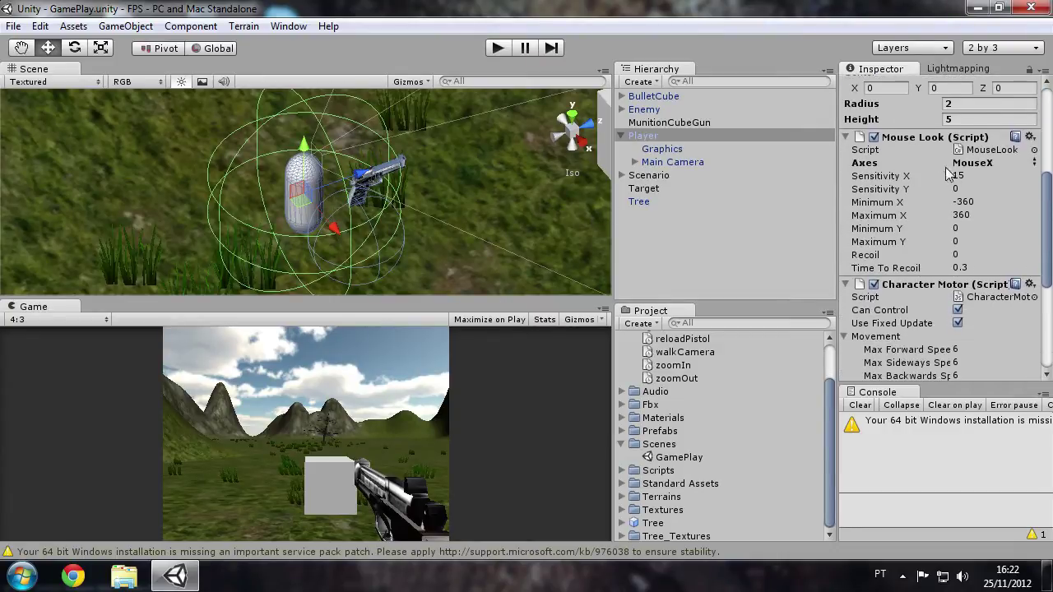
drag(942, 107, 898, 107)
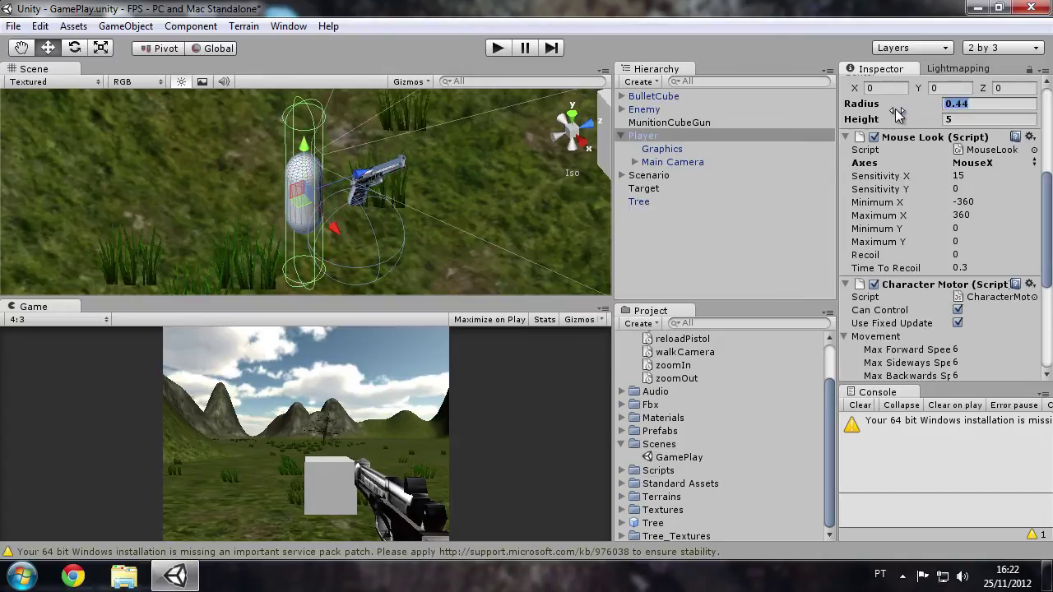
middle_drag(154, 237, 464, 224)
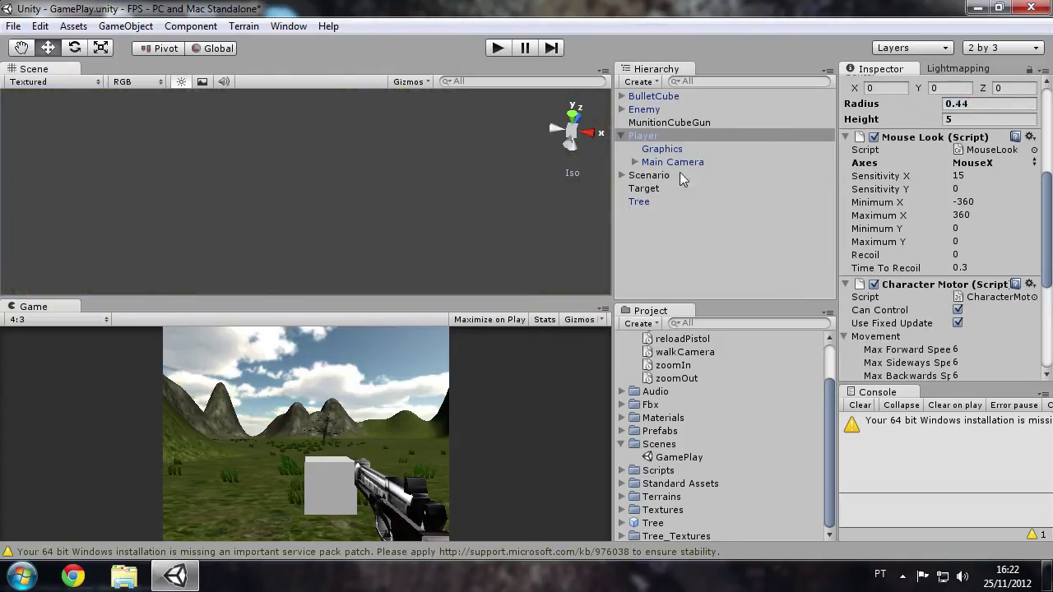
double_click(667, 136)
alt+drag(240, 190, 395, 197)
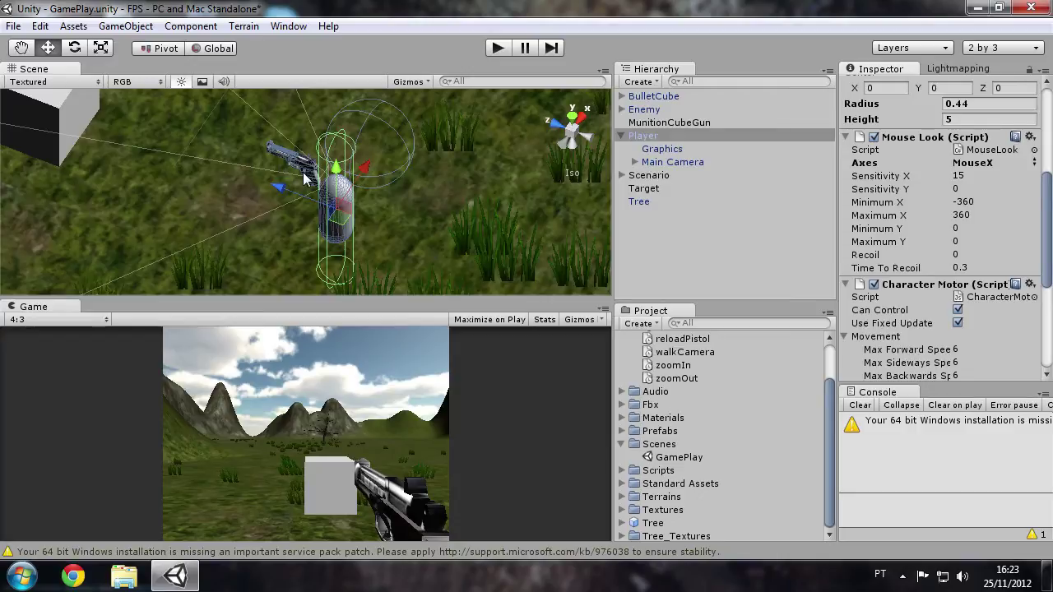
Reselect Player, orbit and pan the view around it, and widen the Hierarchy panel.
click(650, 218)
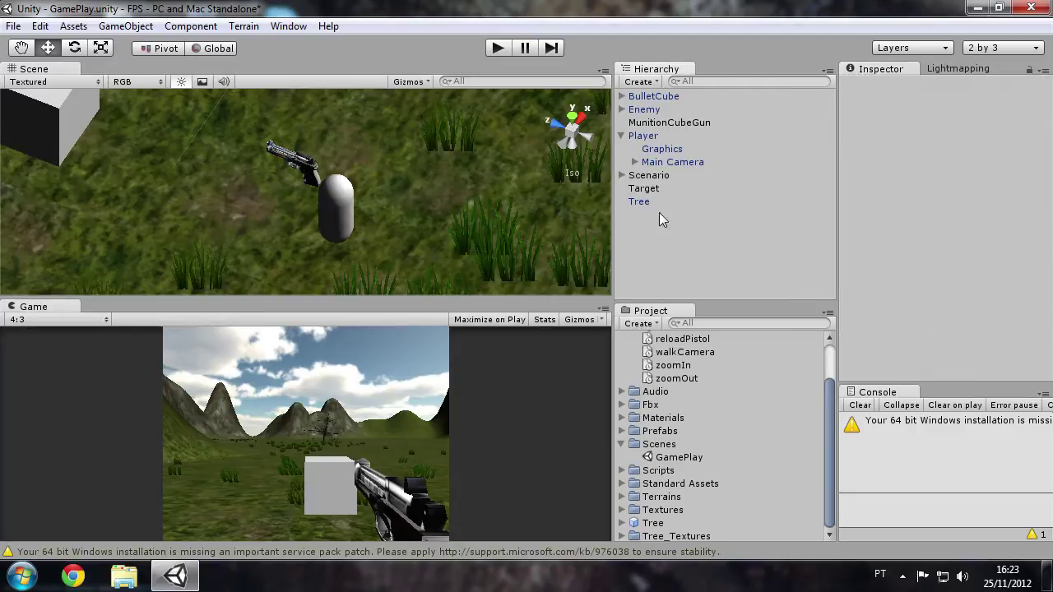
click(643, 136)
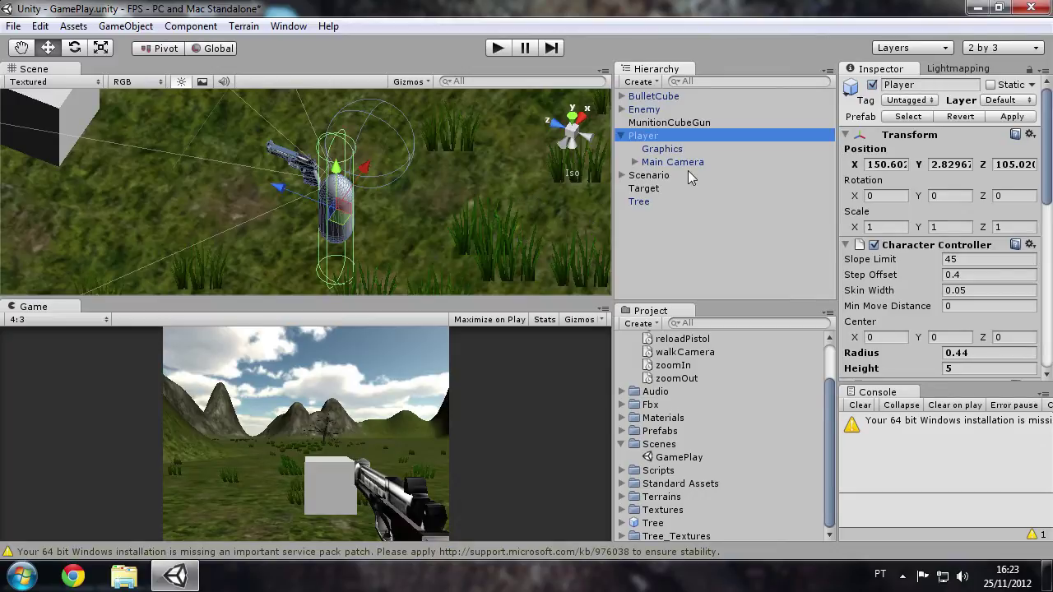
alt+drag(477, 190, 256, 187)
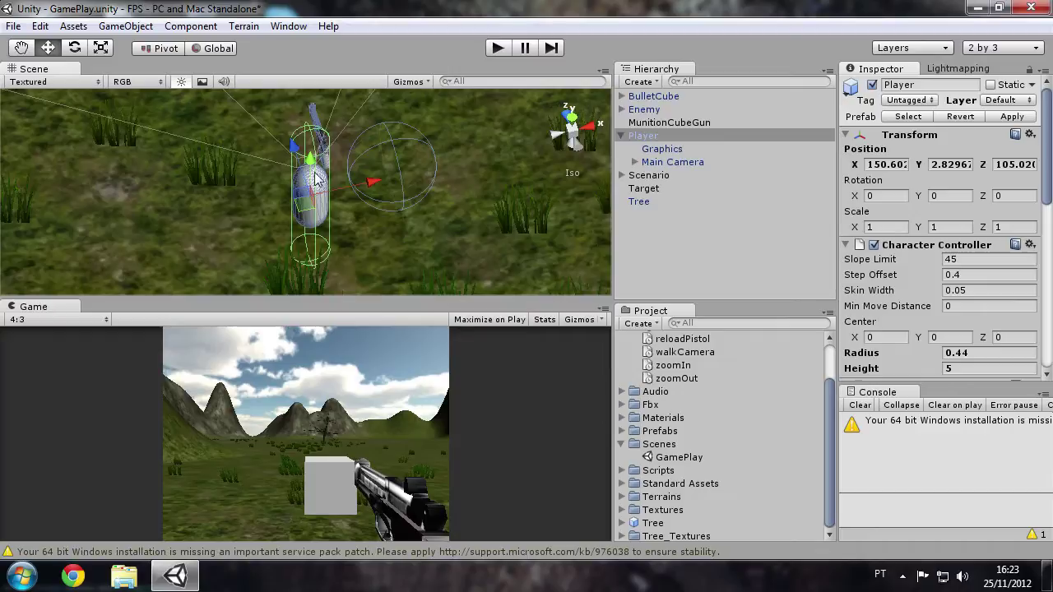
middle_drag(236, 129, 249, 167)
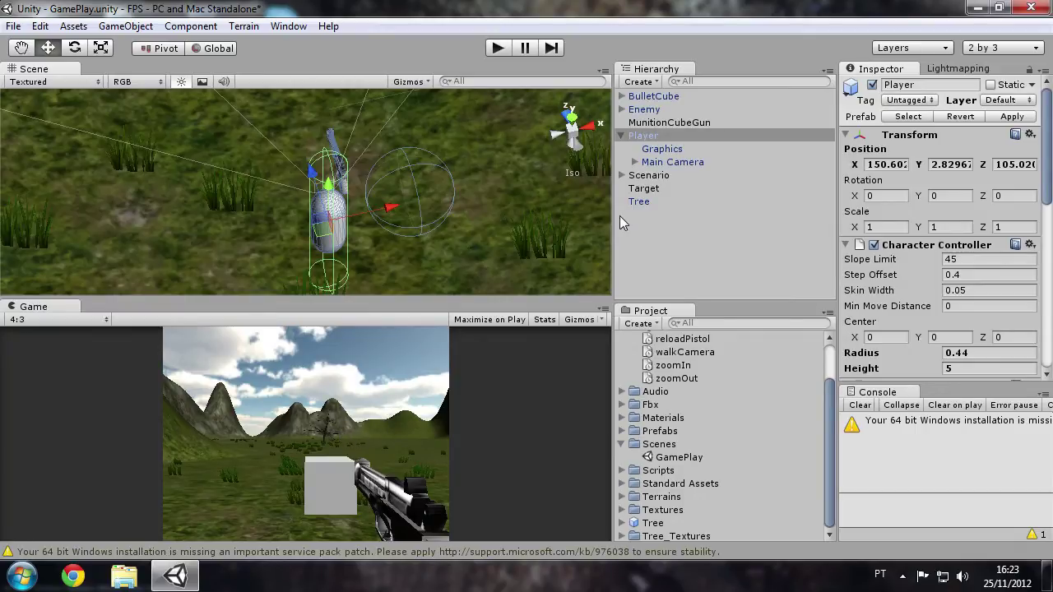
drag(614, 218, 459, 230)
Duplicate Main Camera, set the copy's tag to Untagged, and rename it FirstVision.
click(568, 162)
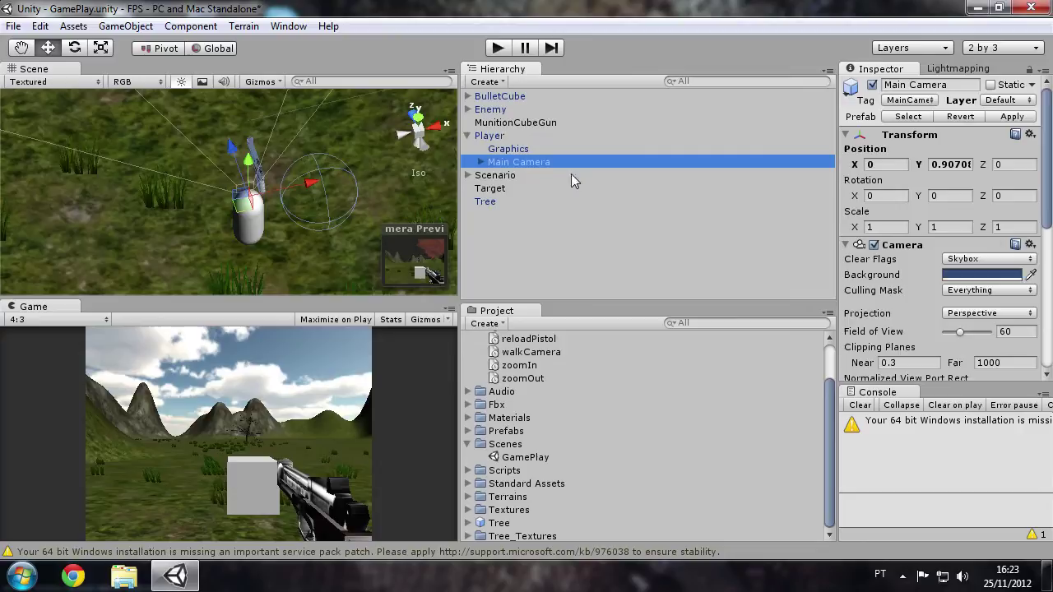
key(ctrl+d)
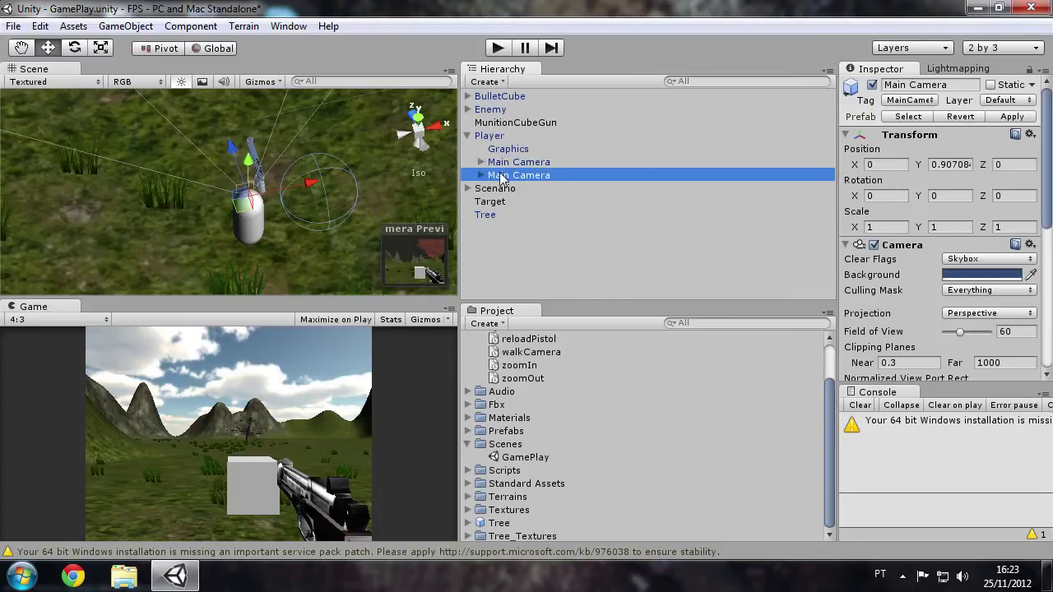
click(903, 100)
click(915, 117)
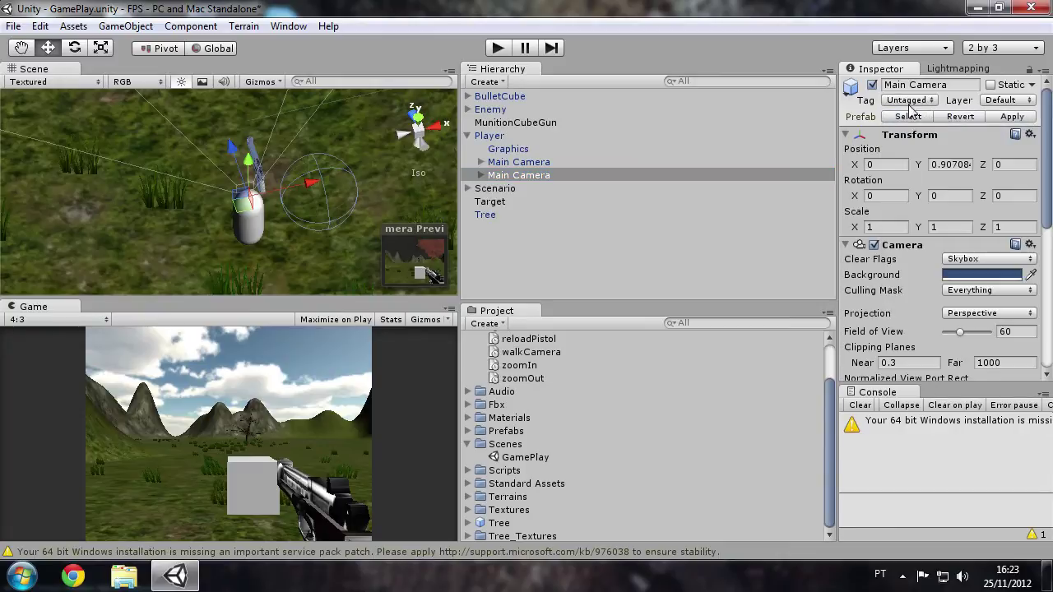
click(553, 178)
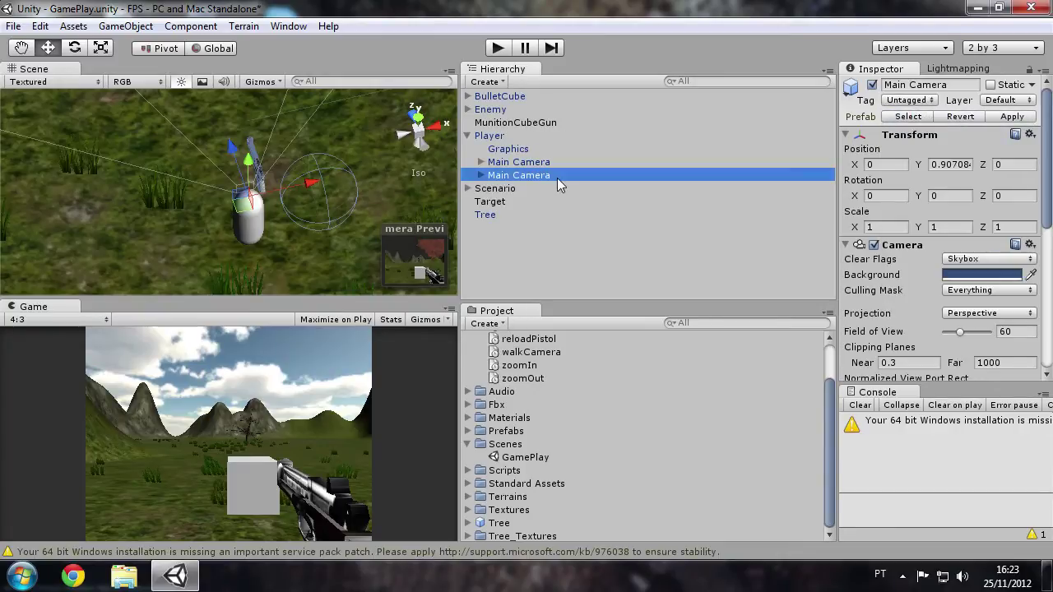
text(FirstVis)
text(di)
text(n)
key(Return)
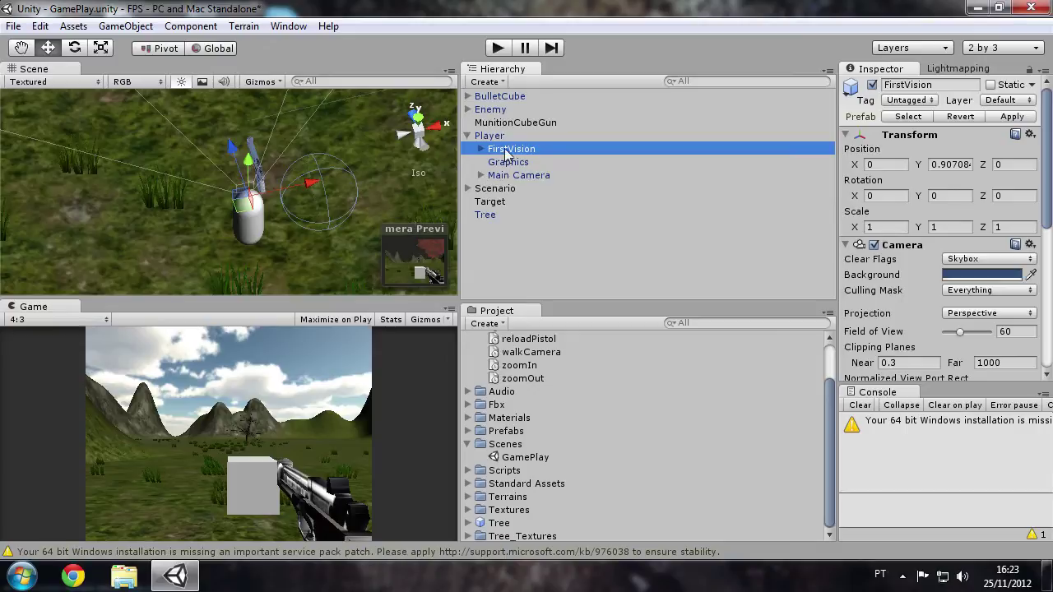
Delete the copied MachineGun and Pistol from under FirstVision.
click(481, 149)
click(515, 162)
shift+click(515, 175)
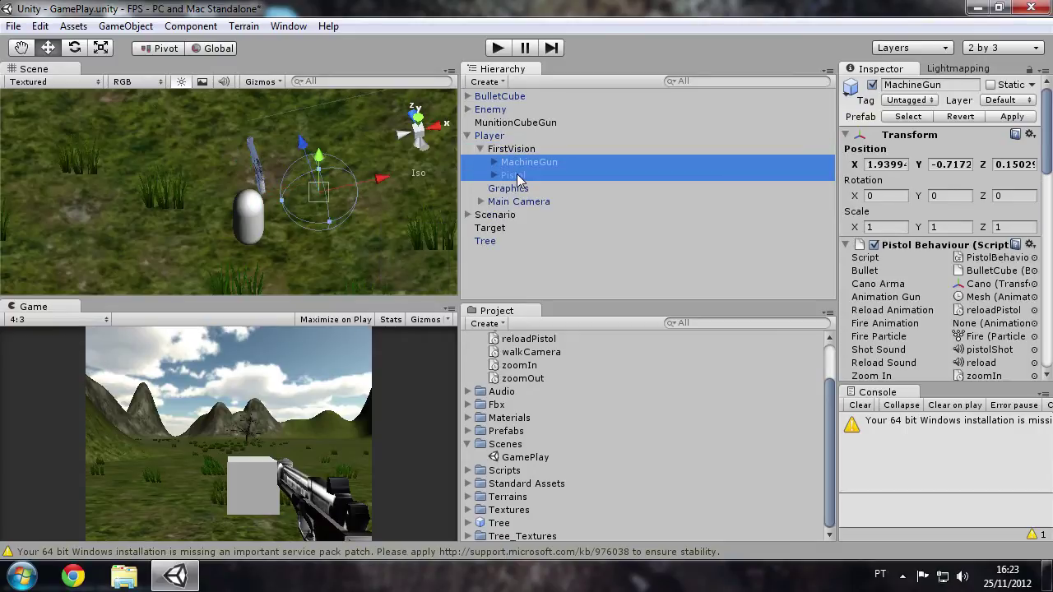
key(Delete)
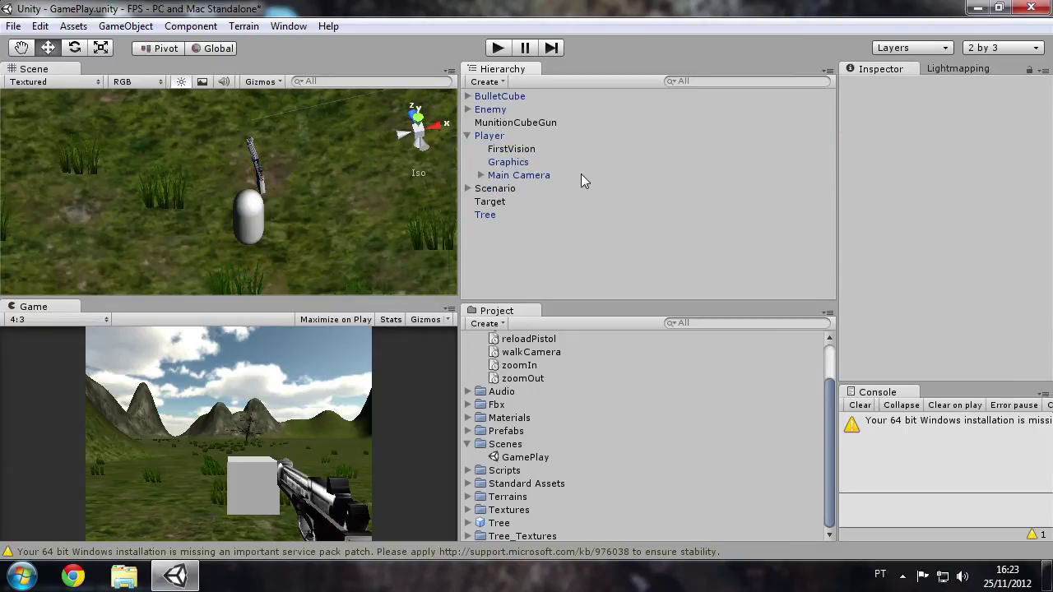
Nest FirstVision under Main Camera and check Main Camera's children in the hierarchy.
drag(527, 151, 534, 177)
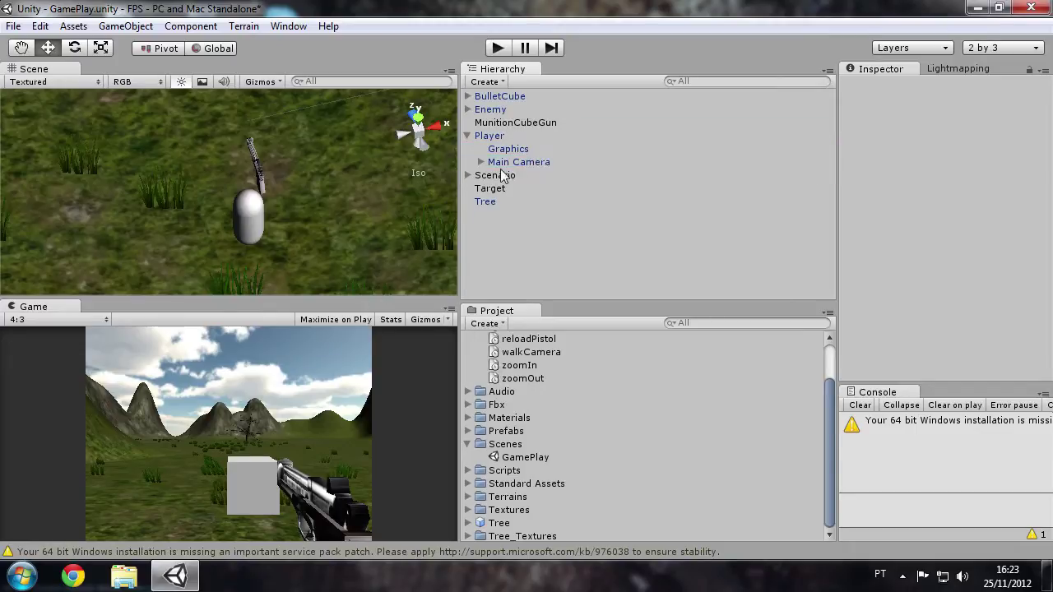
click(483, 162)
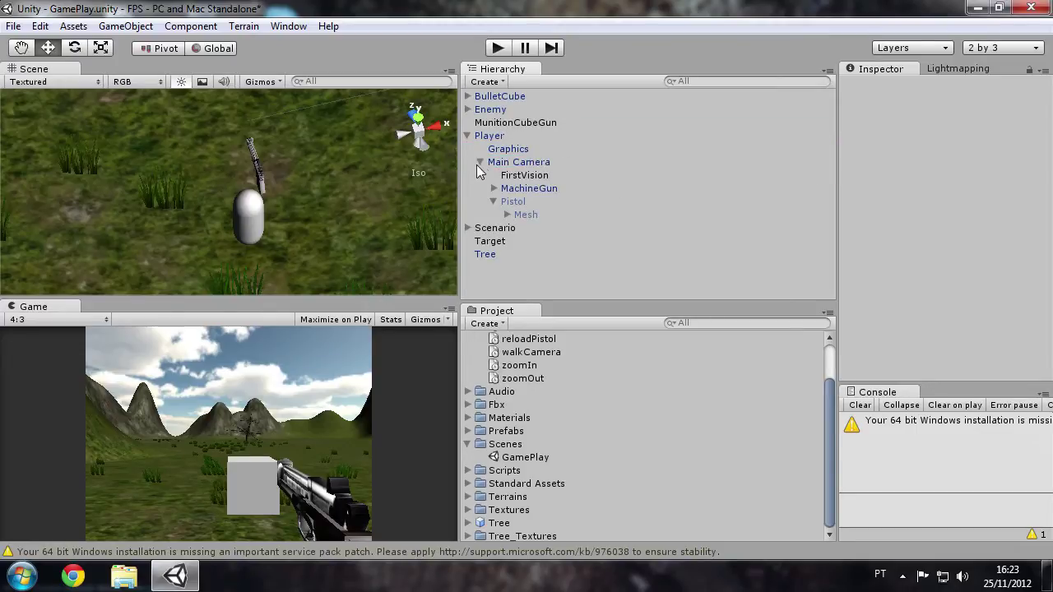
click(481, 162)
mouse_move(237, 169)
alt+mouse_down()
mouse_move(274, 235)
mouse_move(216, 176)
mouse_move(399, 200)
mouse_move(168, 211)
mouse_move(448, 233)
alt+mouse_up()
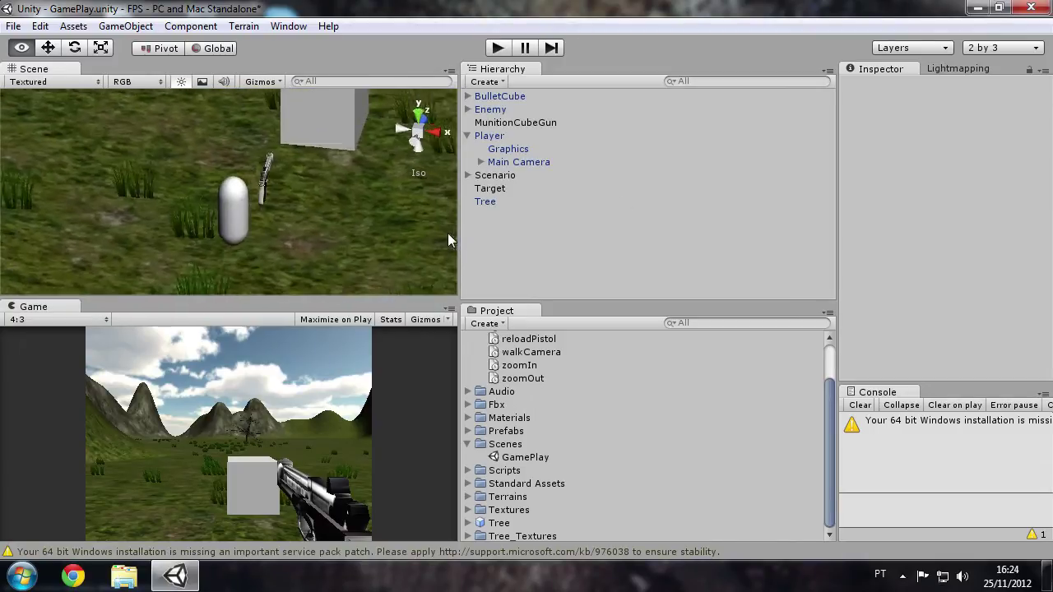
click(481, 162)
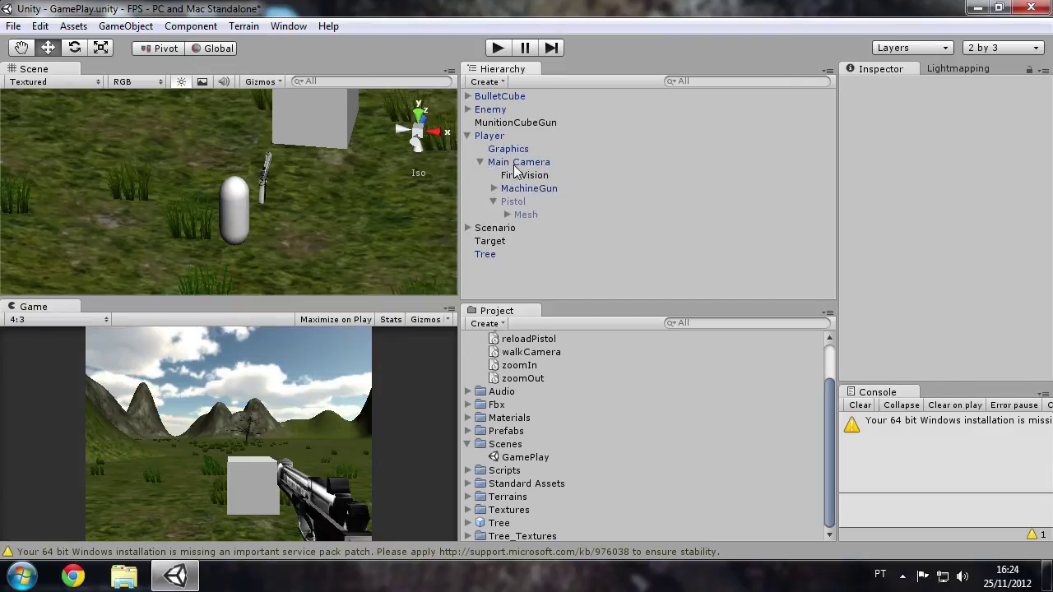
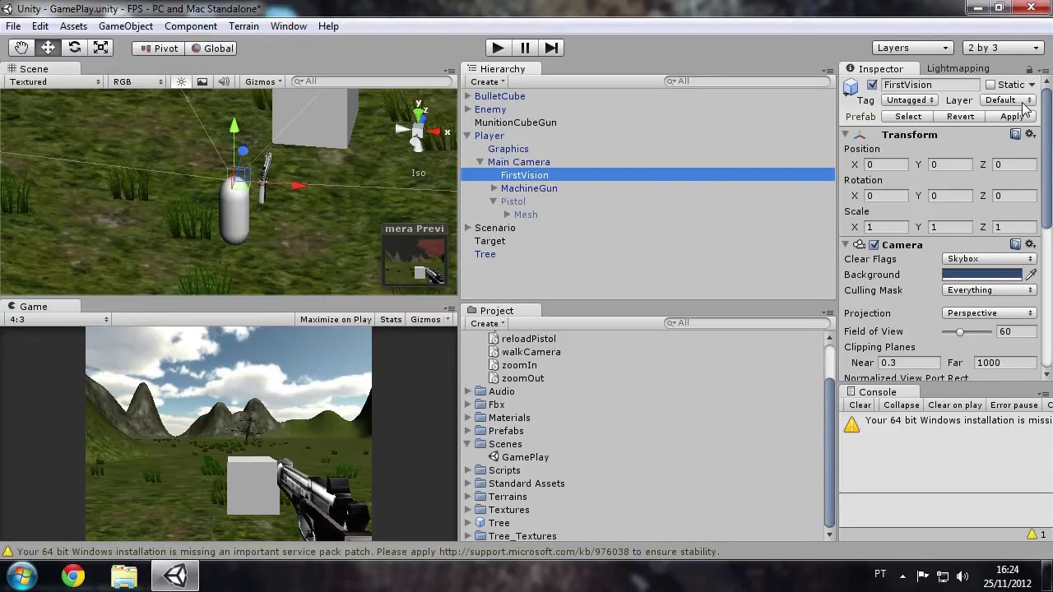
From FirstVision's Layer menu, add a layer and name User Layer 8 'FirtVision' in the Tag Manager.
click(1026, 102)
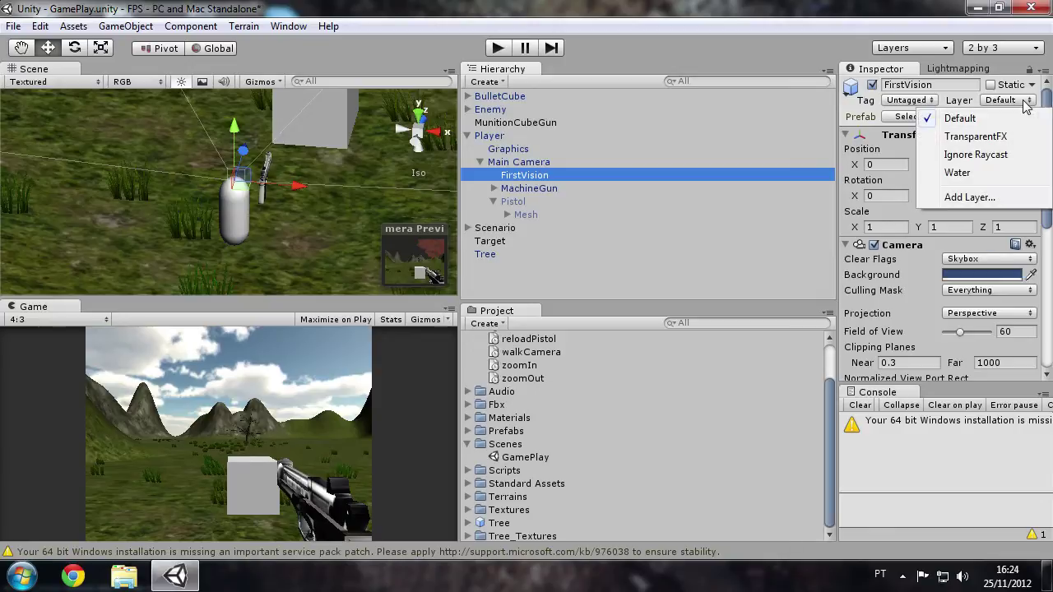
click(971, 198)
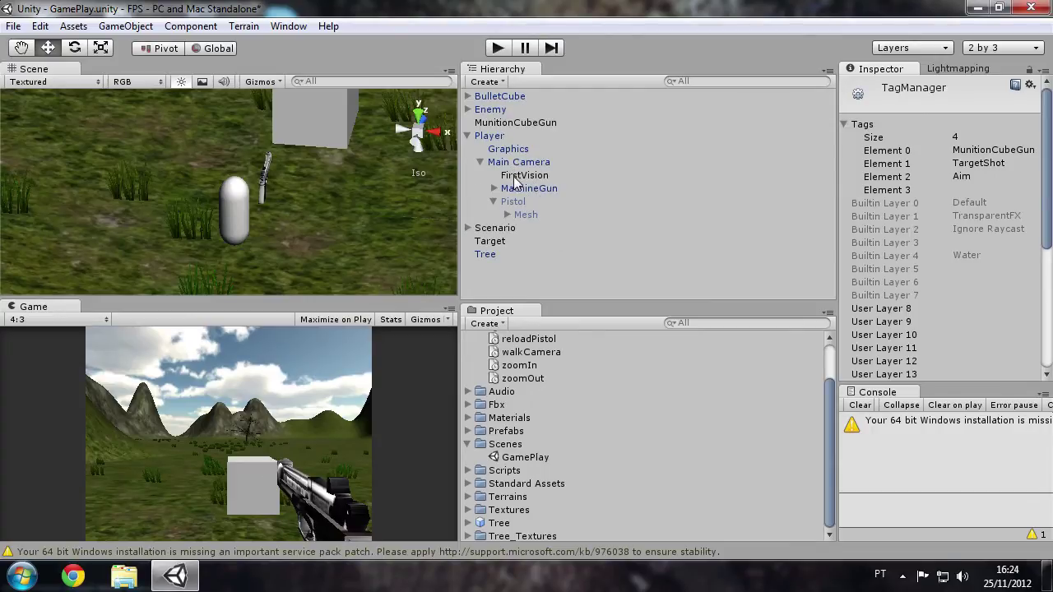
click(996, 189)
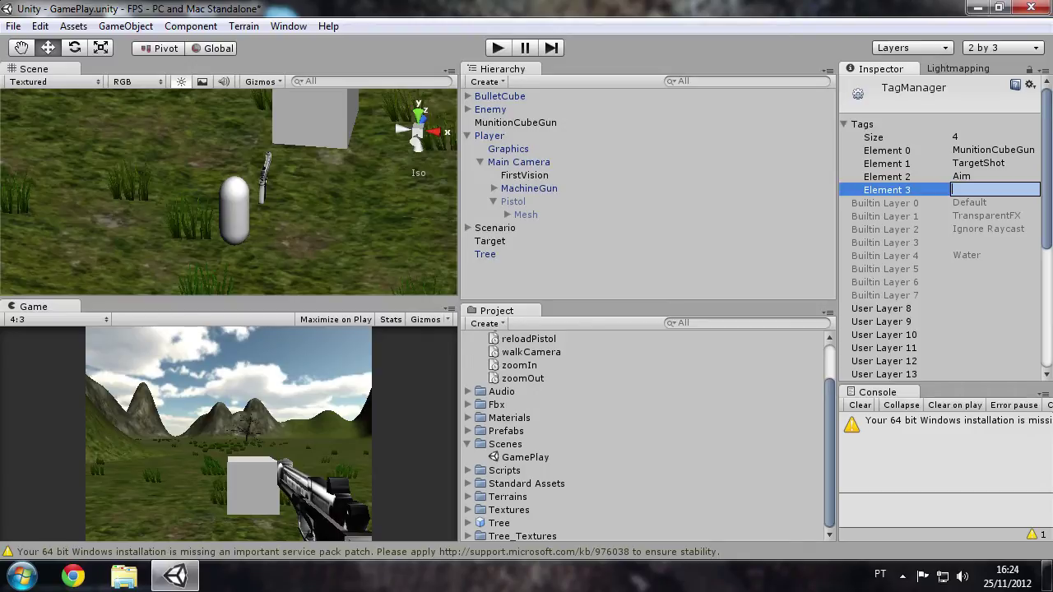
click(996, 307)
text(FirtVision)
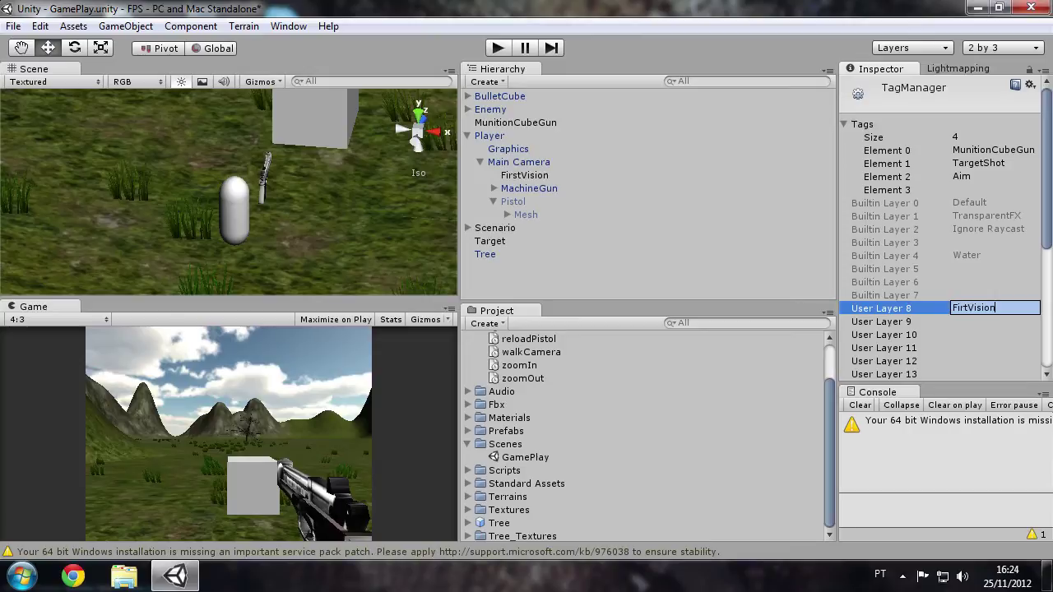
key(Return)
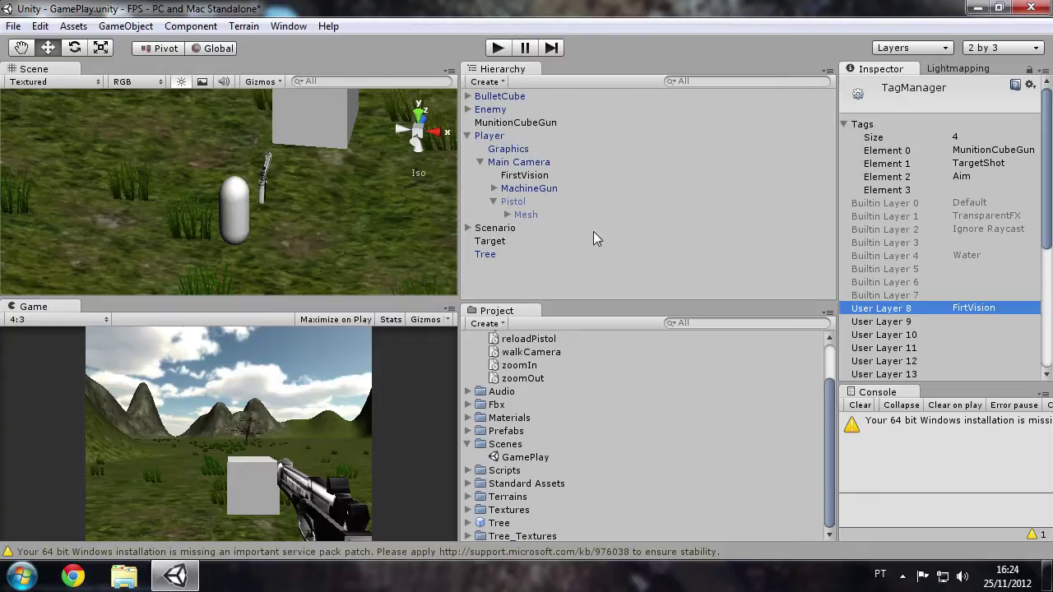
Set Pistol and MachineGun, children included, to the FirtVision layer.
click(521, 200)
click(494, 201)
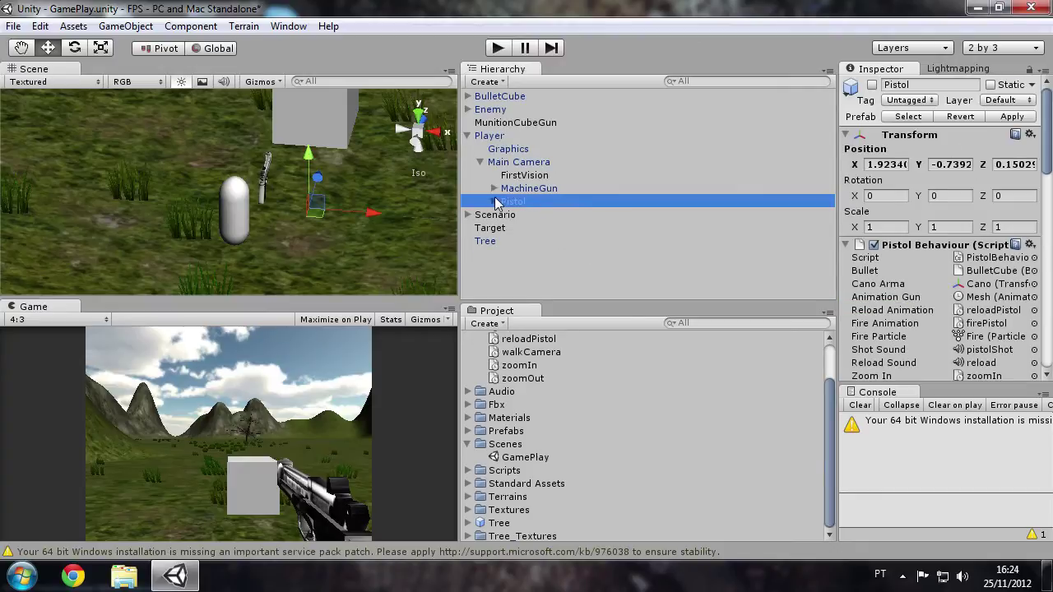
ctrl+click(529, 190)
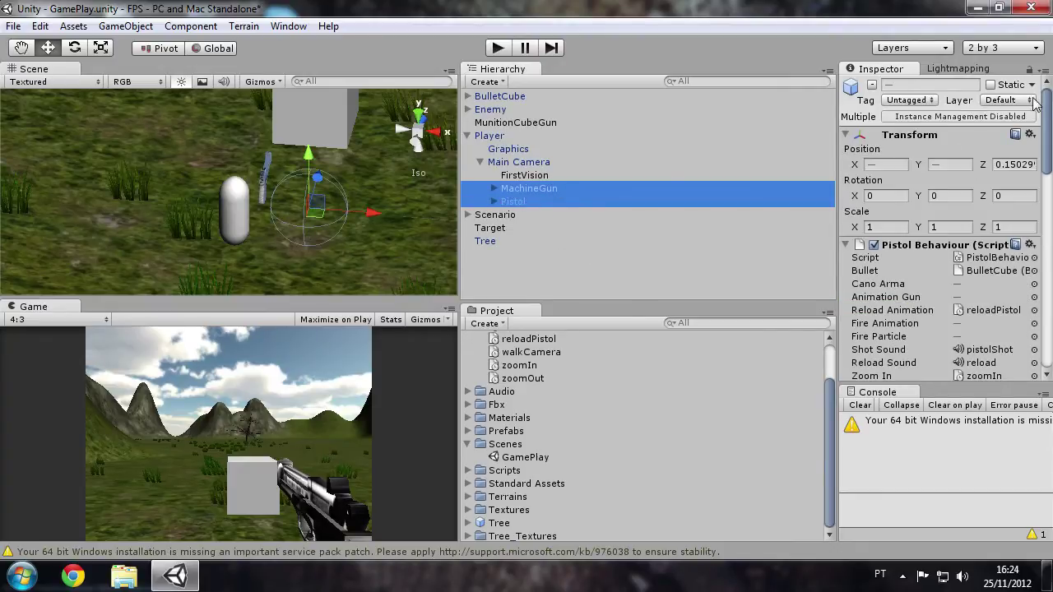
click(1033, 100)
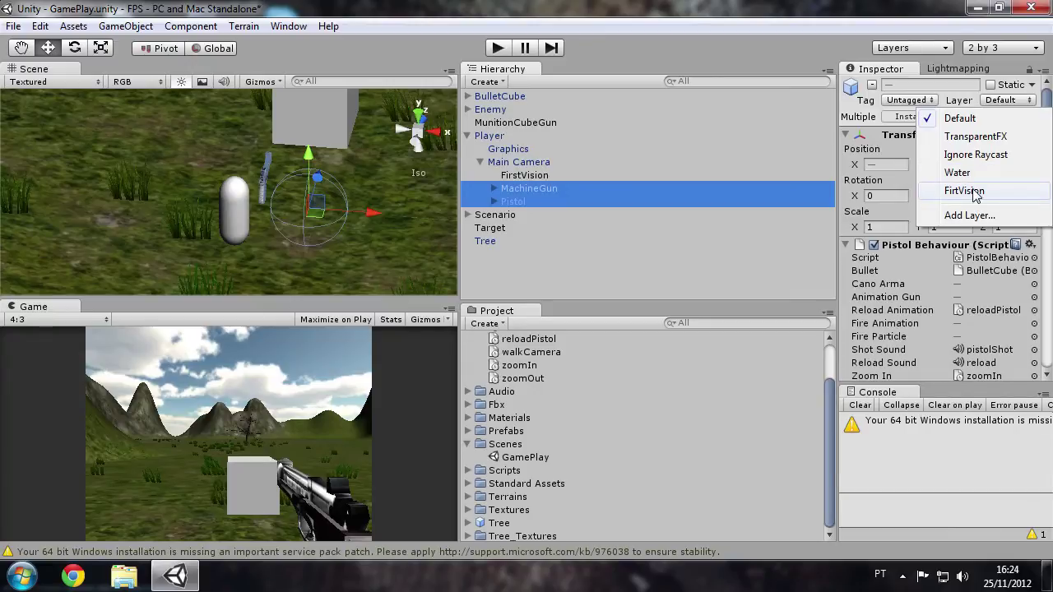
click(975, 193)
click(492, 322)
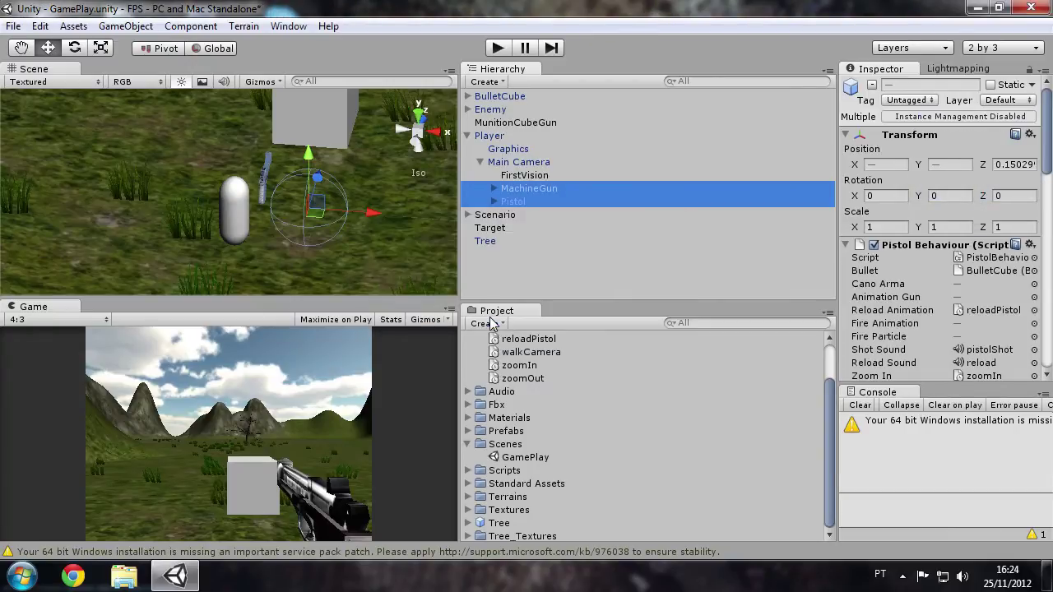
Check MachineGun's Mesh child, then select the FirstVision camera.
click(494, 188)
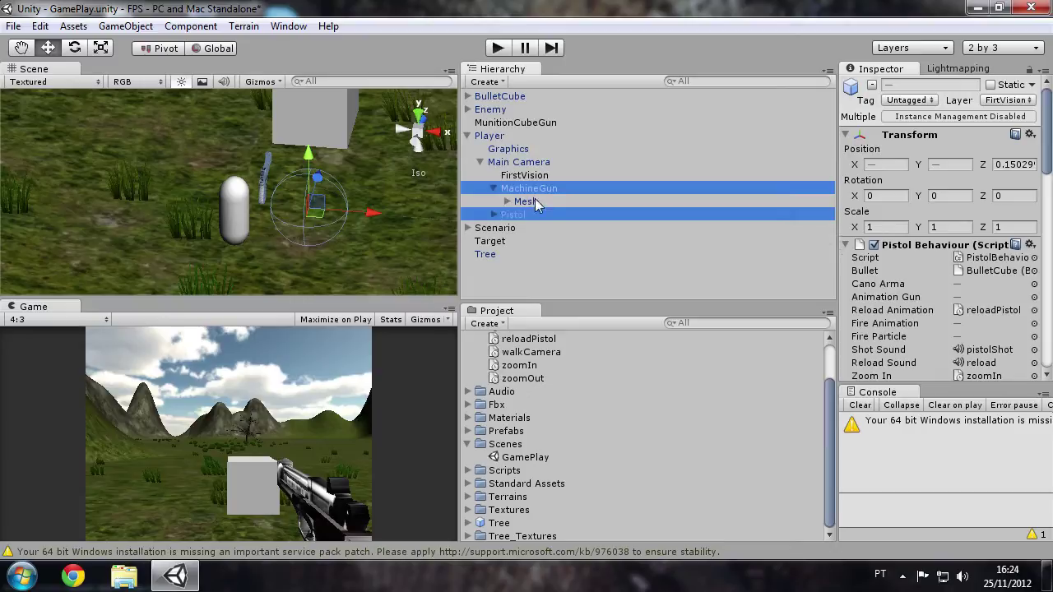
click(494, 189)
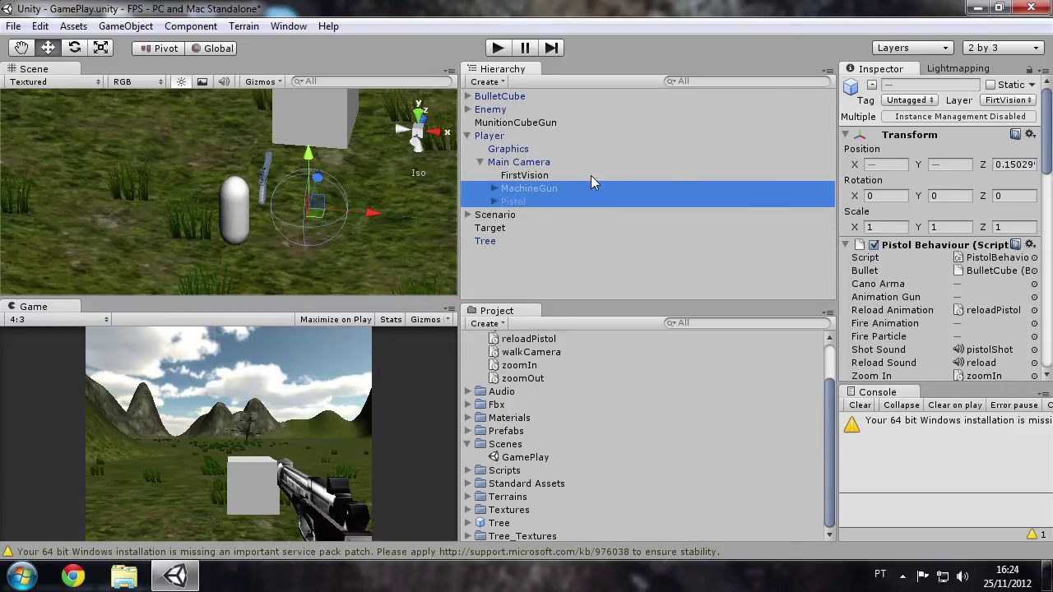
click(529, 175)
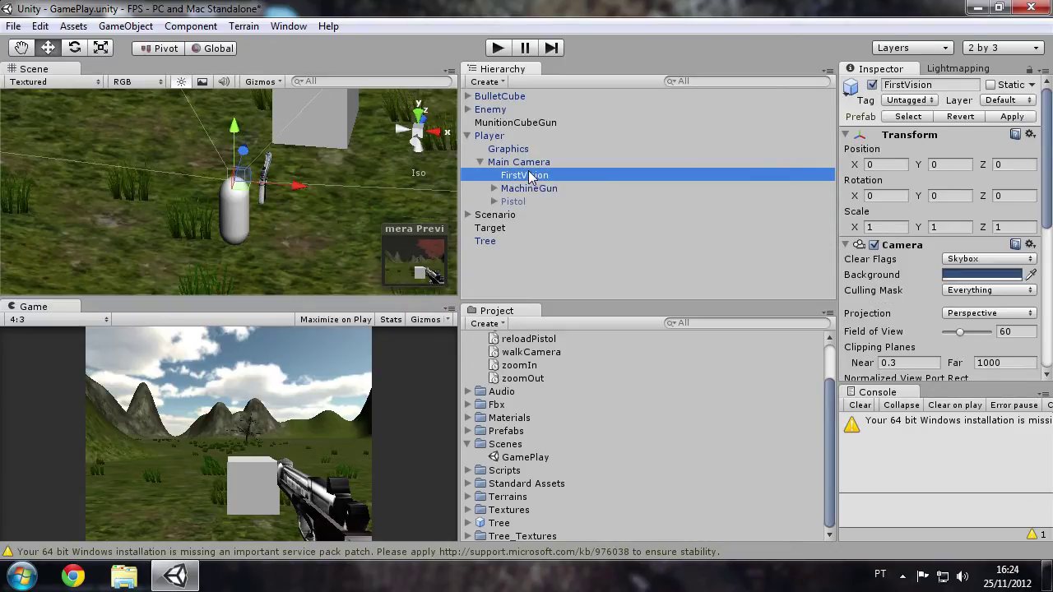
Uncheck FirtVision in the Main Camera's Culling Mask, leaving it Mixed.
click(519, 163)
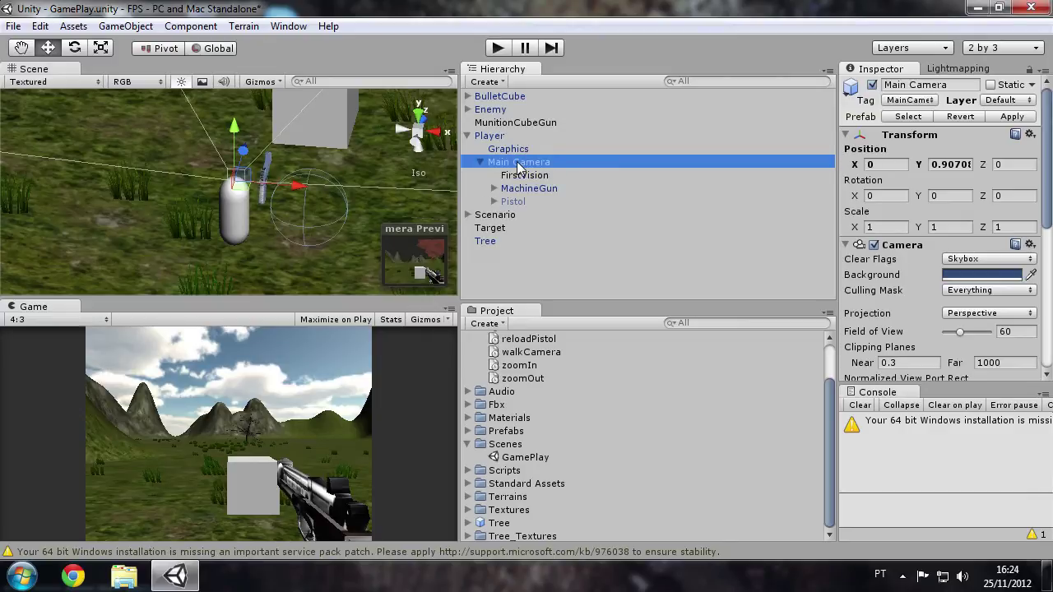
scroll(955, 280, down, 3)
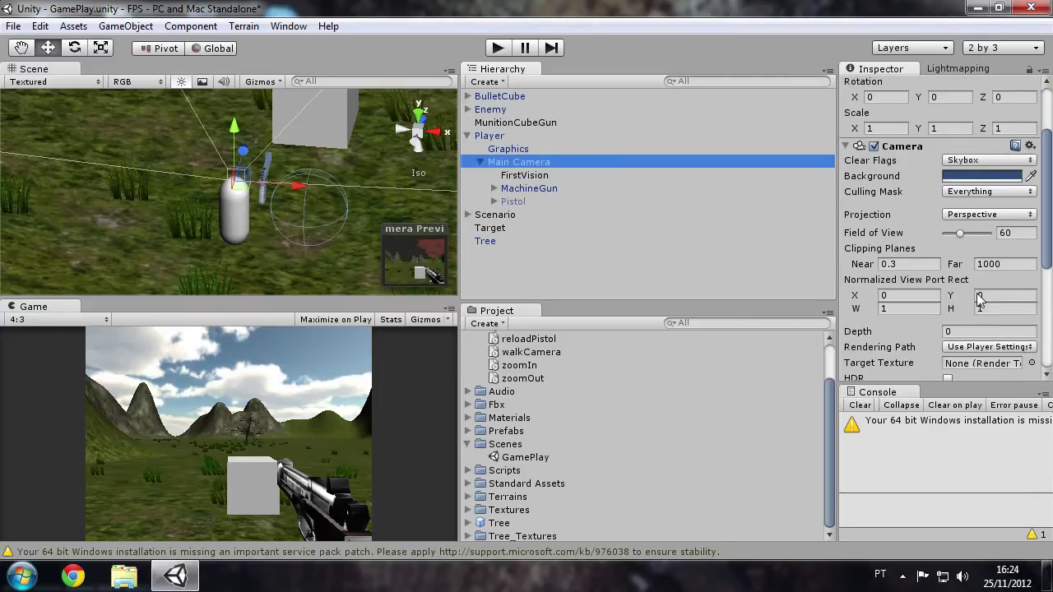
click(980, 193)
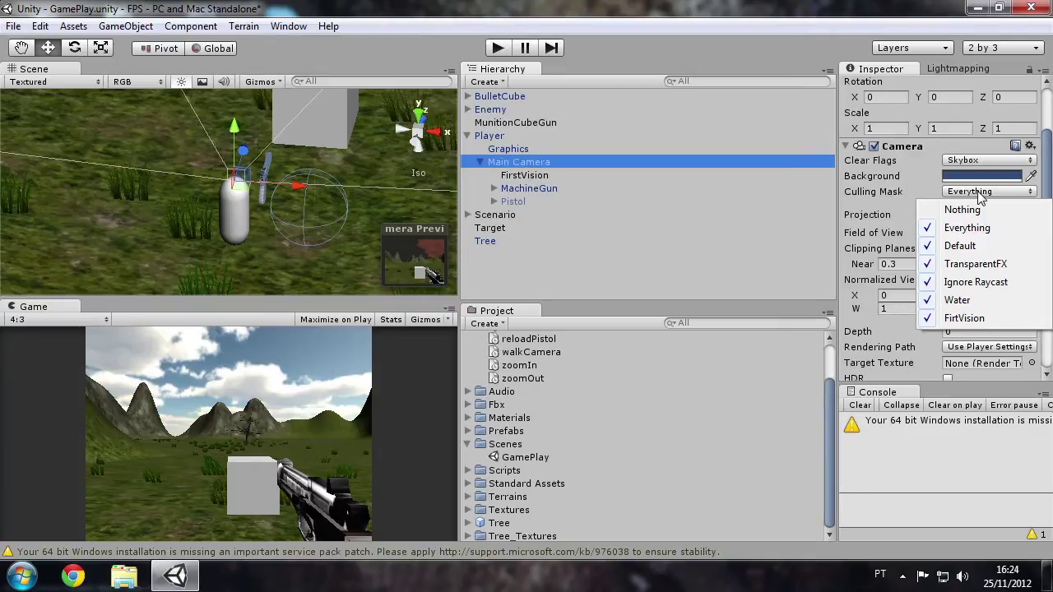
click(950, 321)
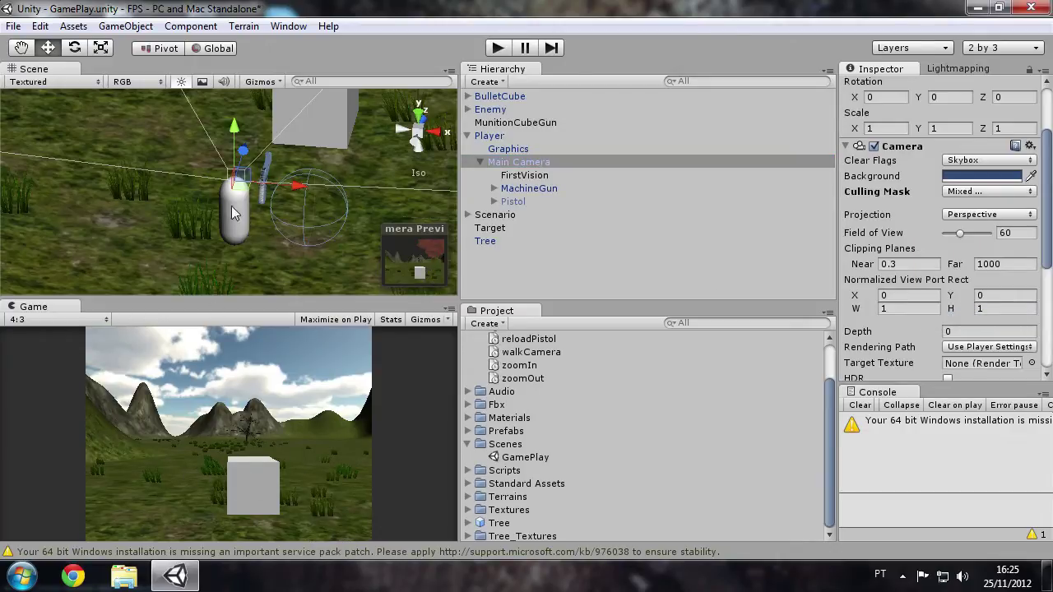
Set the FirstVision camera's Culling Mask to Nothing, then to only FirtVision.
click(514, 176)
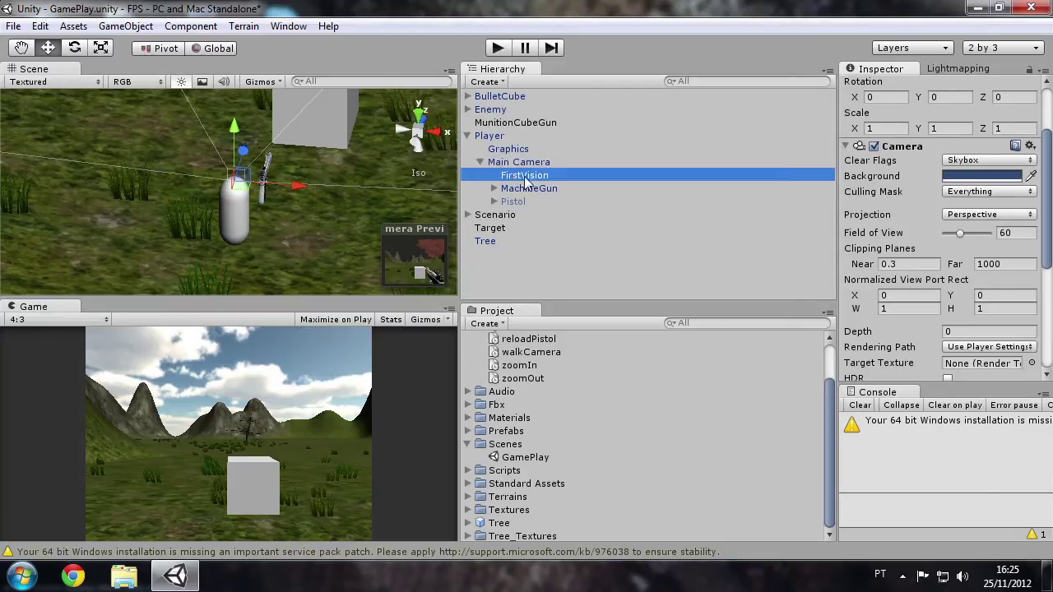
click(981, 194)
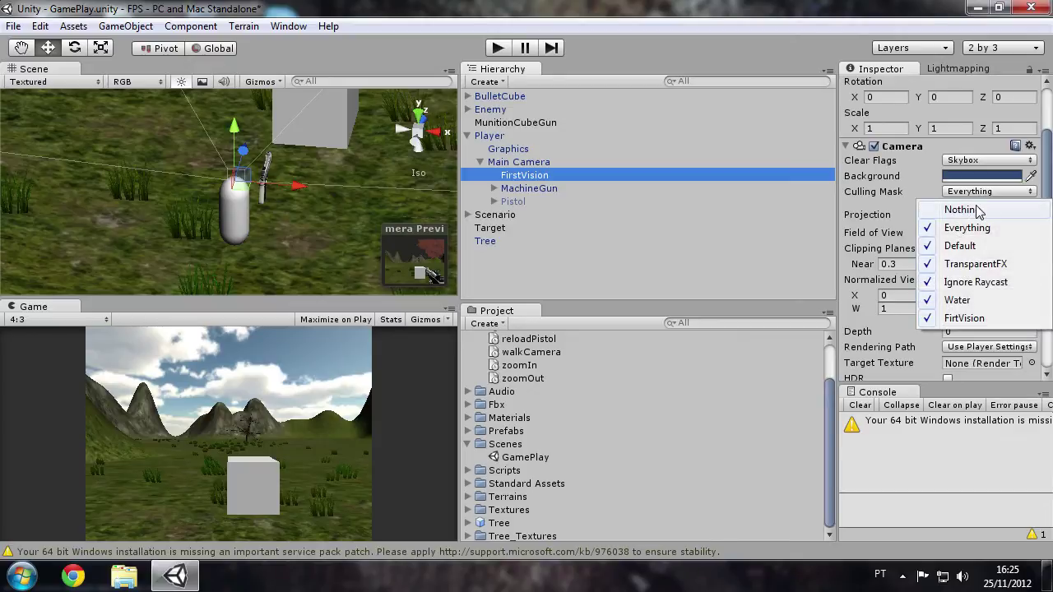
click(962, 209)
click(973, 194)
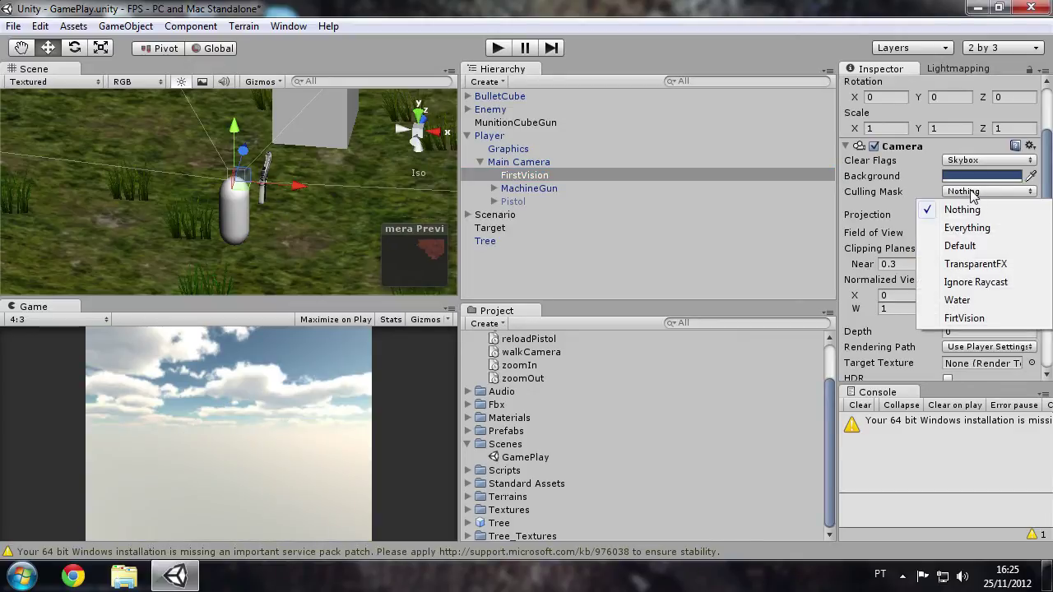
click(979, 321)
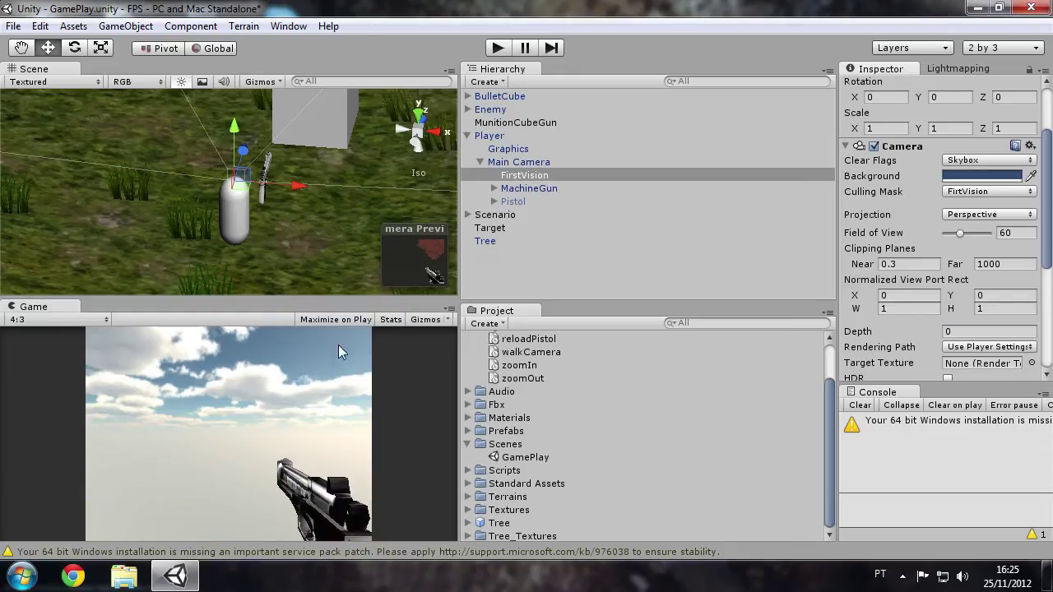
Set the FirstVision camera's Clear Flags to Depth only.
click(978, 162)
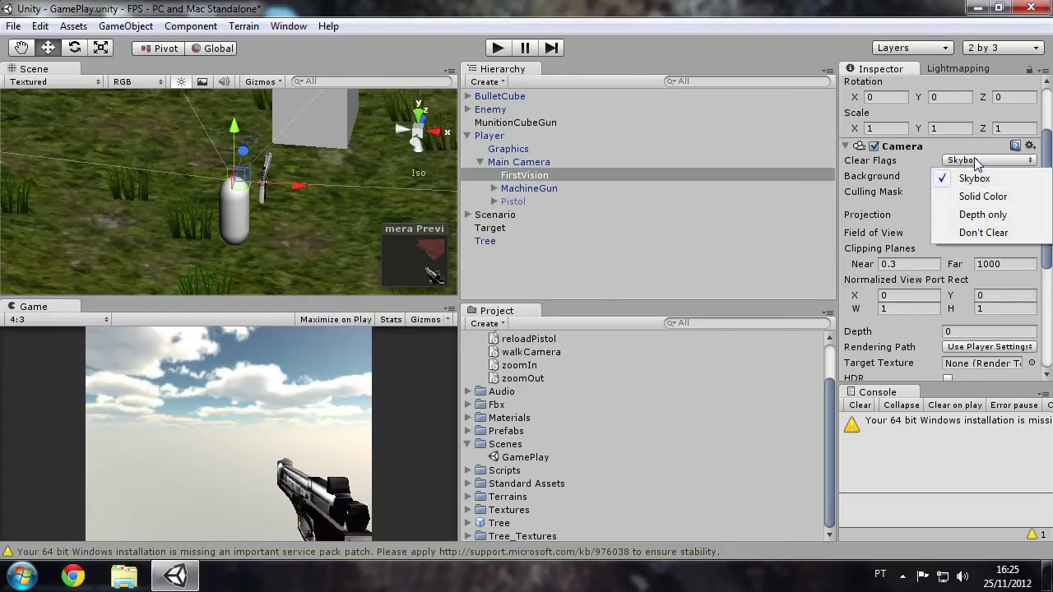
click(984, 215)
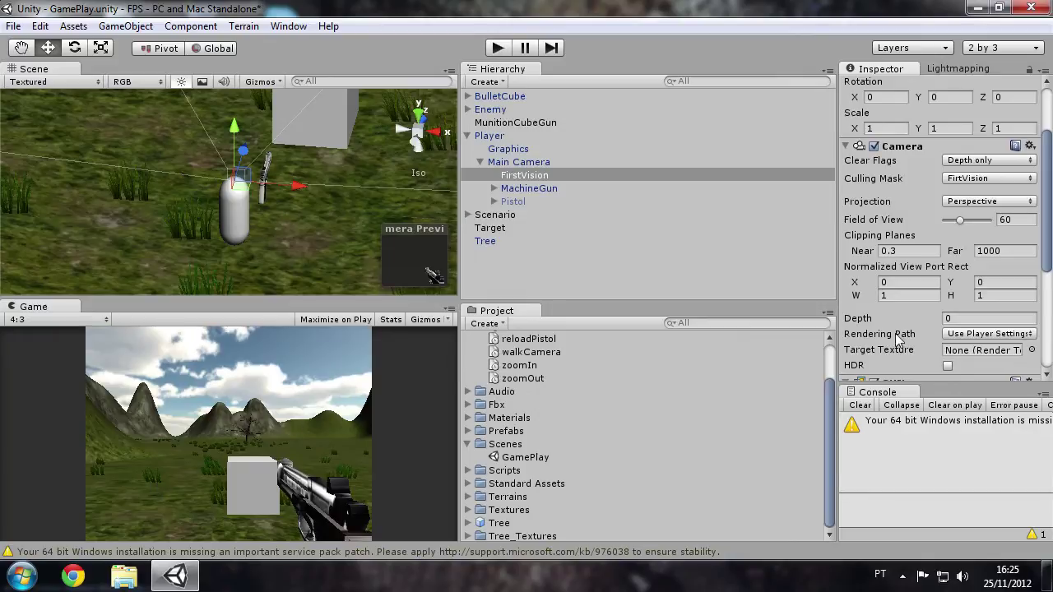
scroll(897, 333, down, 3)
Compare Main Camera's Depth of 0, then set FirstVision's Camera Depth to 1.
scroll(913, 317, down, 3)
scroll(923, 301, down, 1)
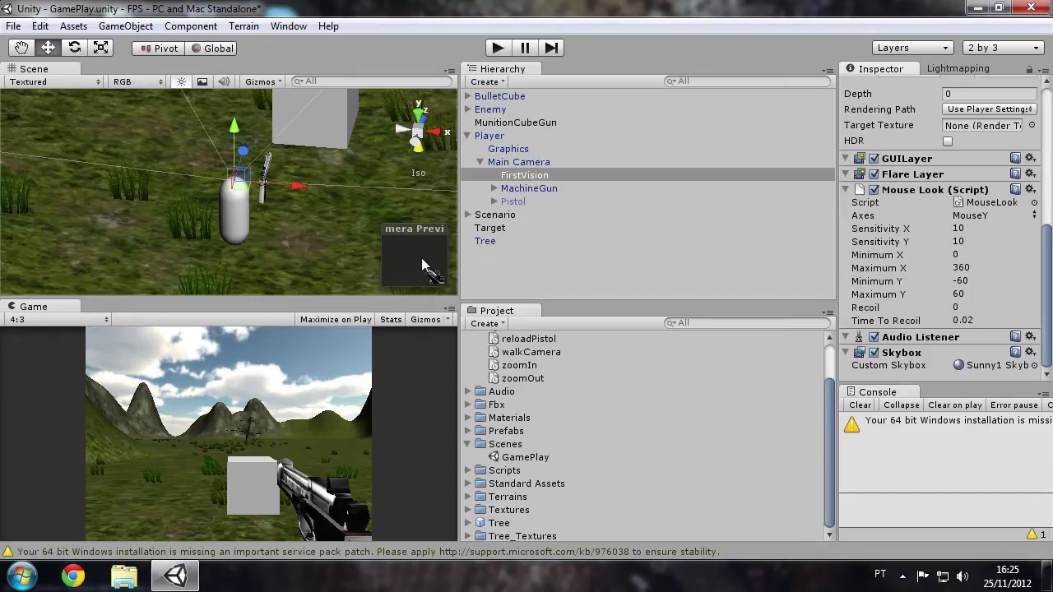
click(542, 174)
drag(1049, 246, 1049, 148)
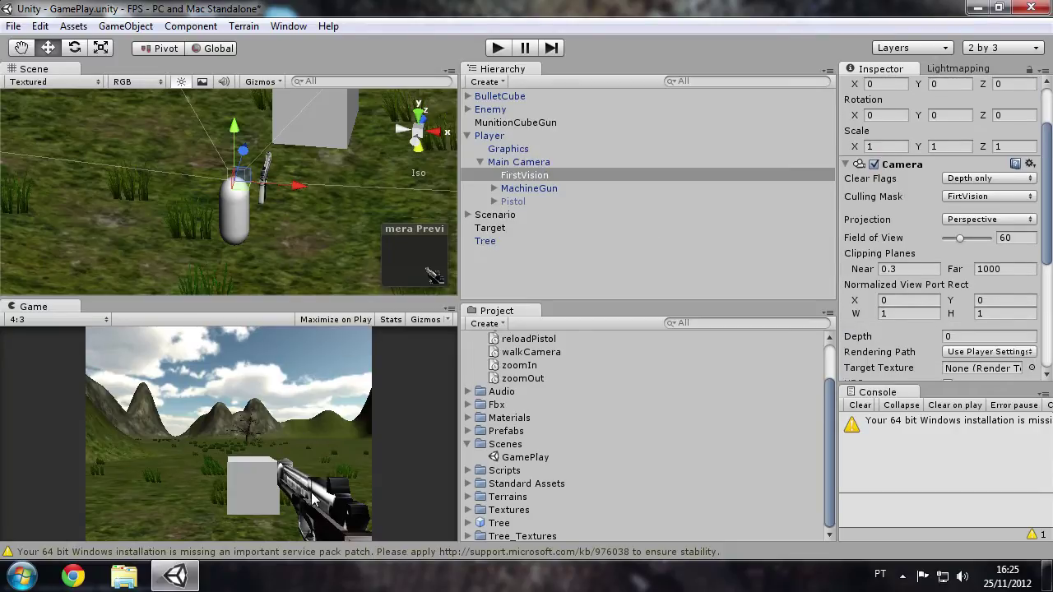
drag(1050, 224, 1051, 294)
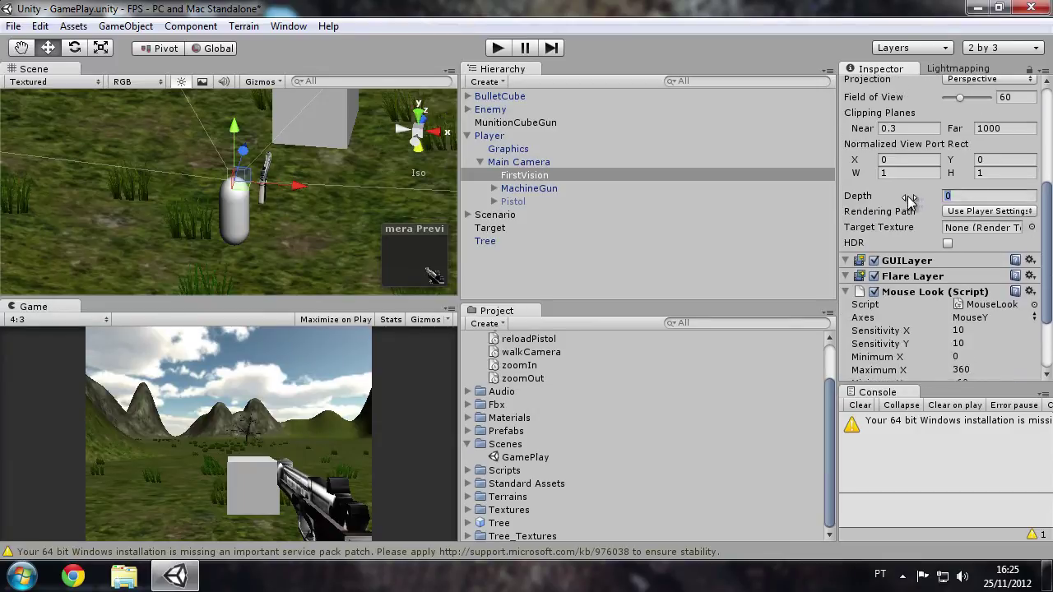
click(535, 162)
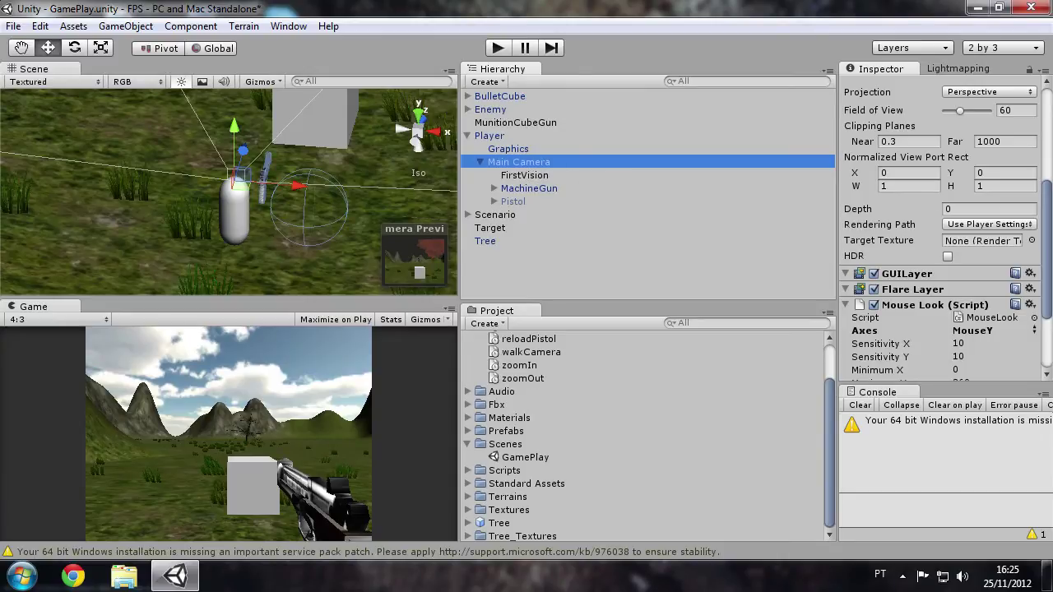
click(555, 176)
click(948, 196)
mouse_move(864, 196)
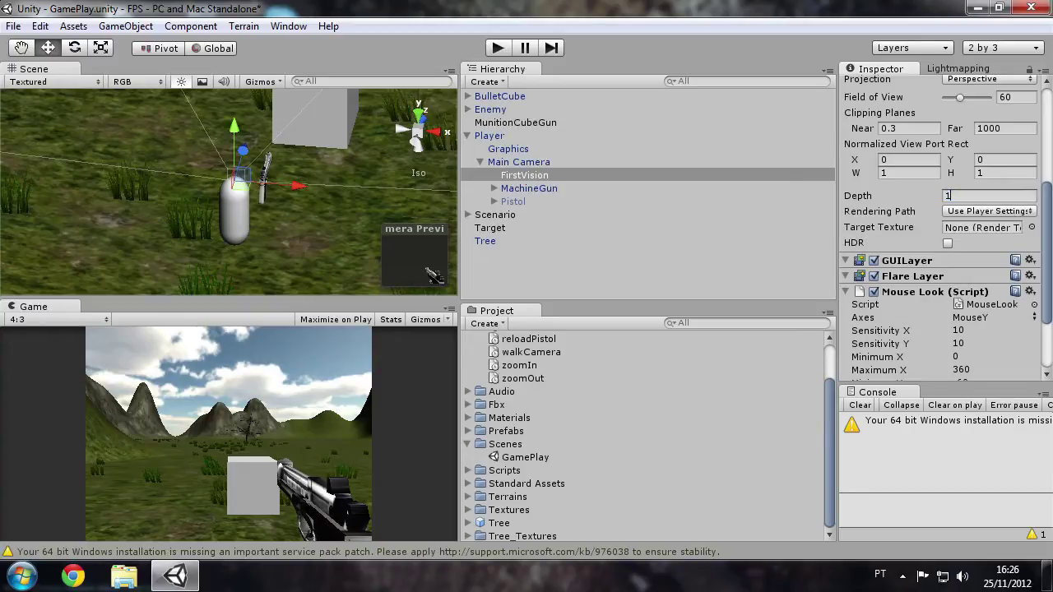
click(623, 260)
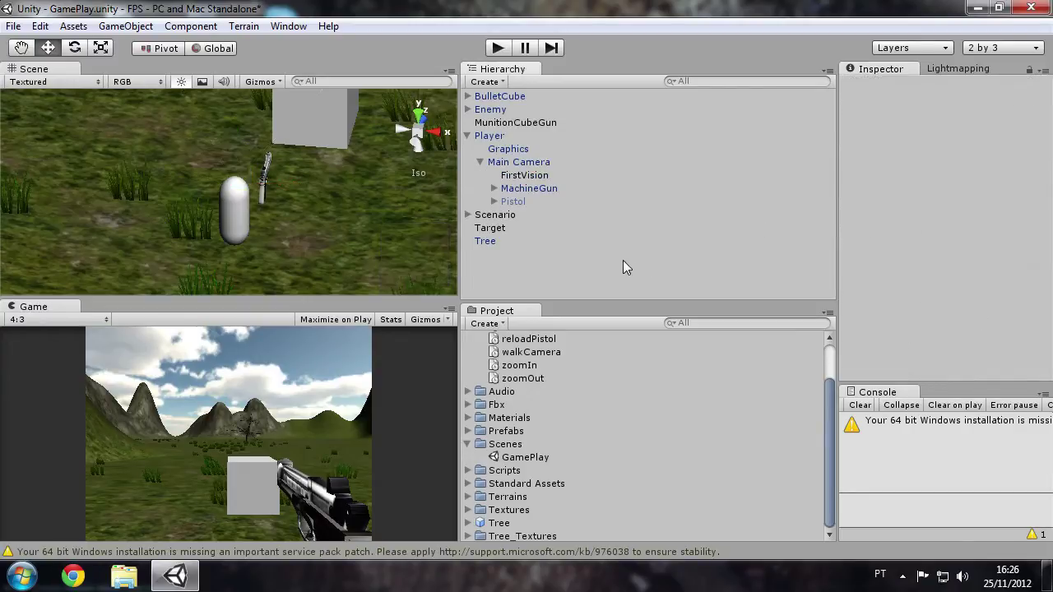
click(534, 178)
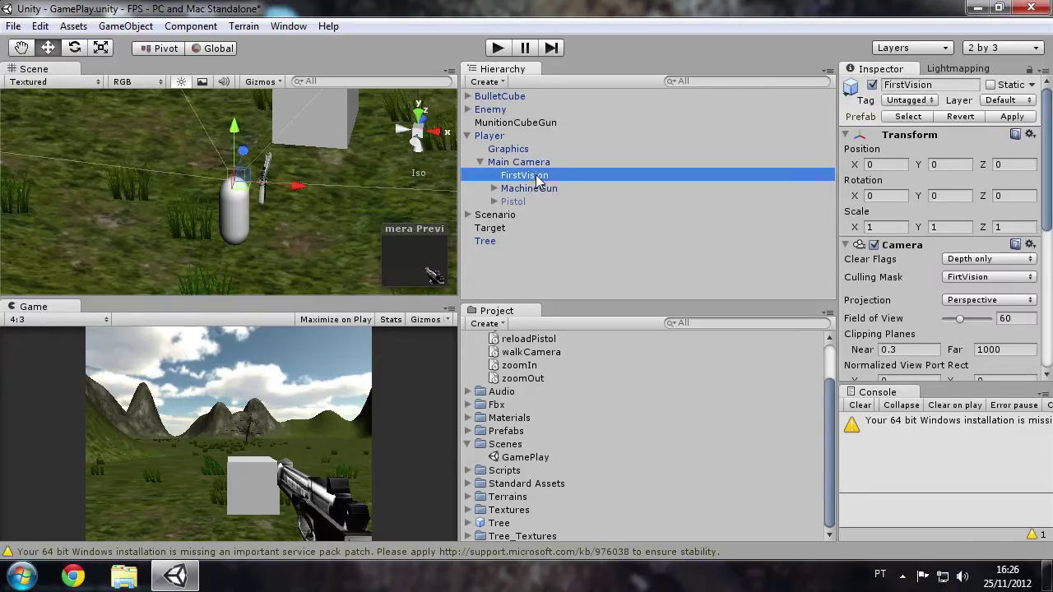
Run a quick Play test of the weapon camera, then stop it.
click(498, 48)
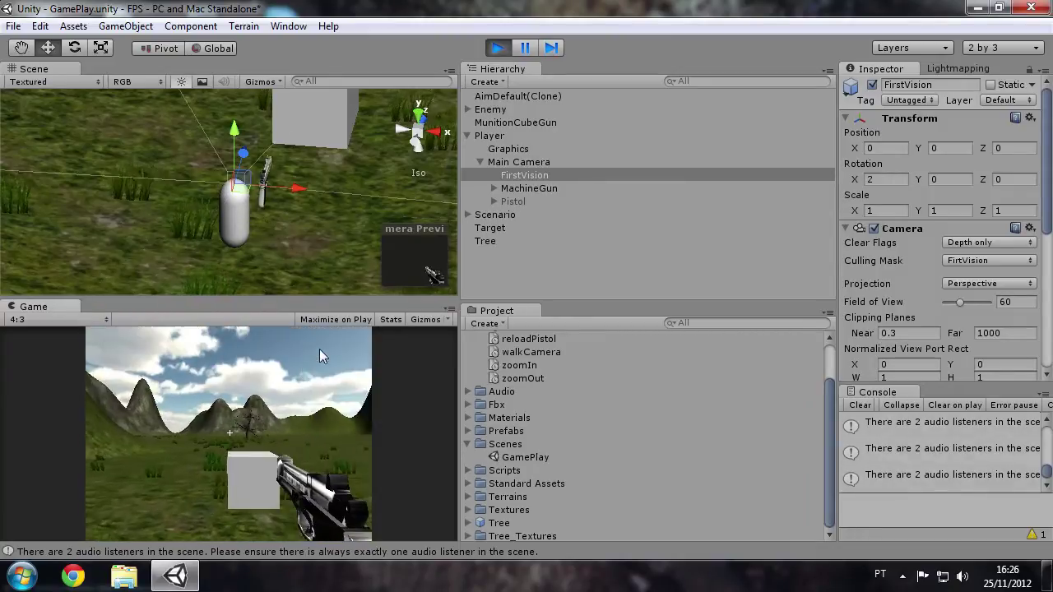
click(498, 48)
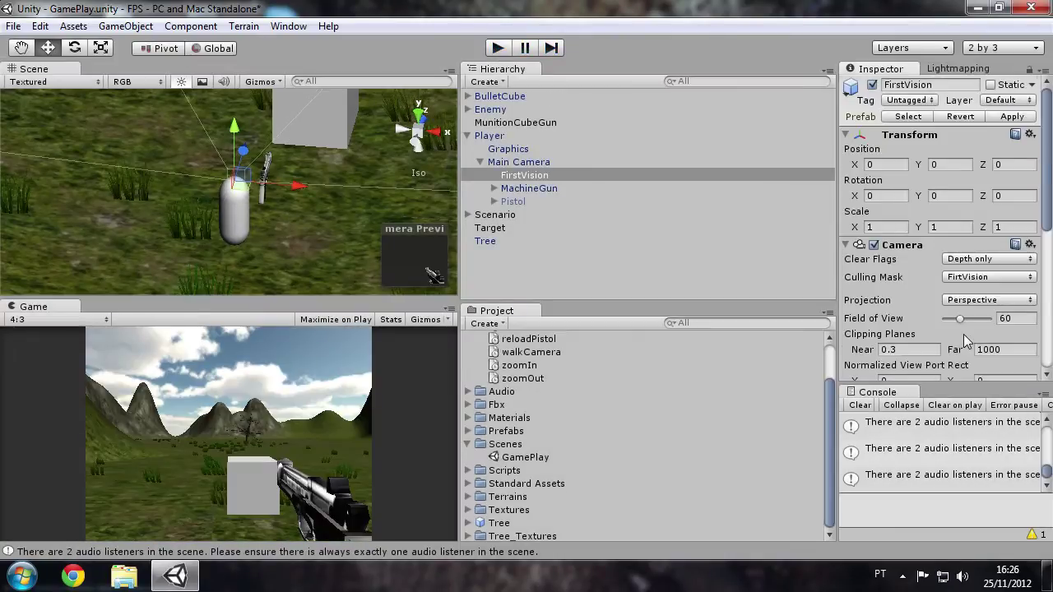
scroll(963, 338, down, 5)
Remove the Mouse Look (Script) component from FirstVision and start Play mode again.
click(1031, 217)
click(929, 258)
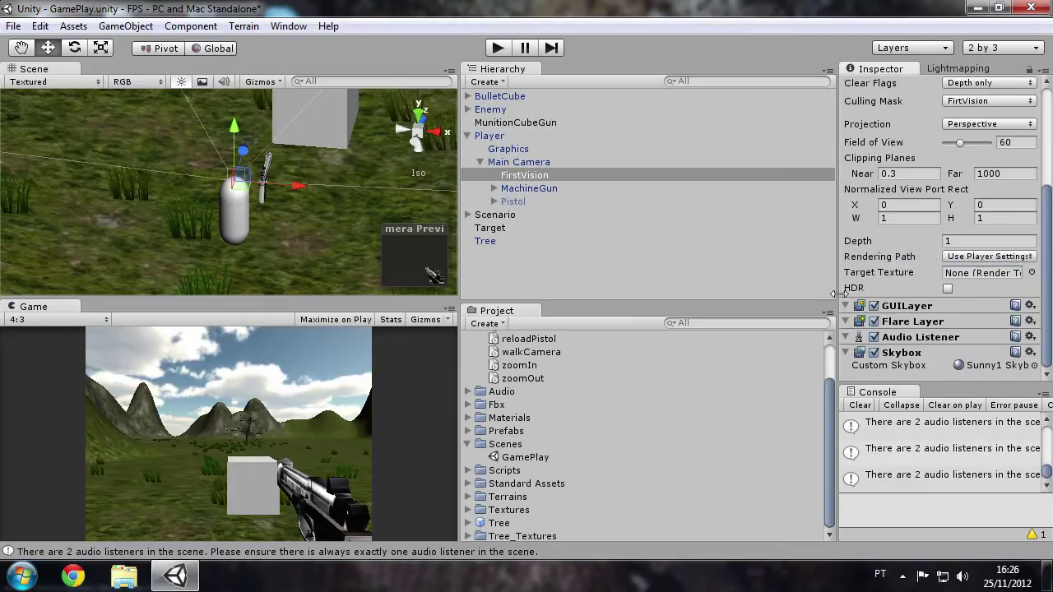
click(497, 48)
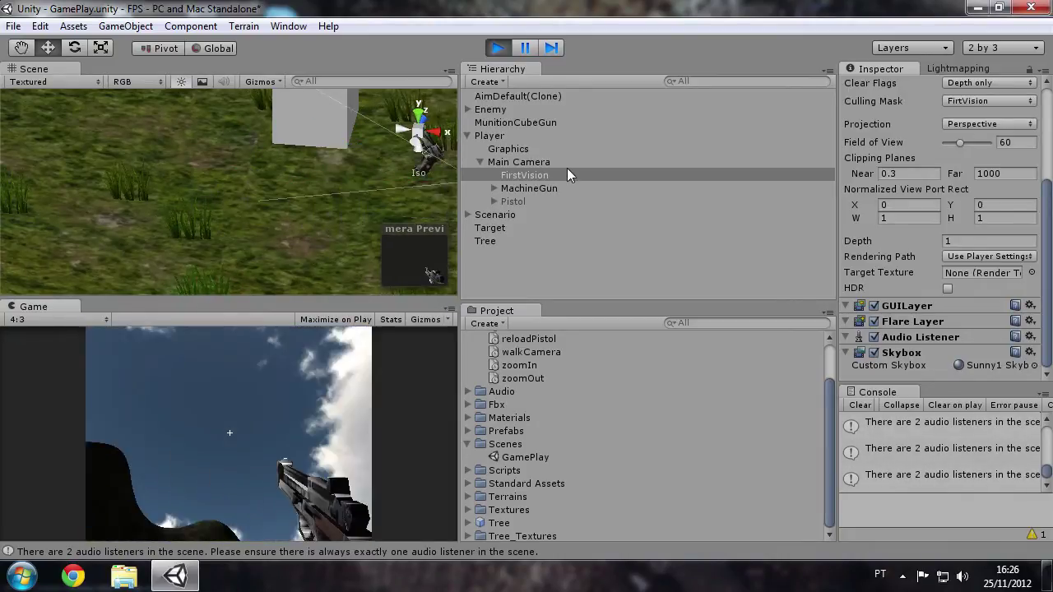
Fire a shot and walk with W into a cube to confirm the pistol doesn't clip, then stop playing.
double_click(567, 172)
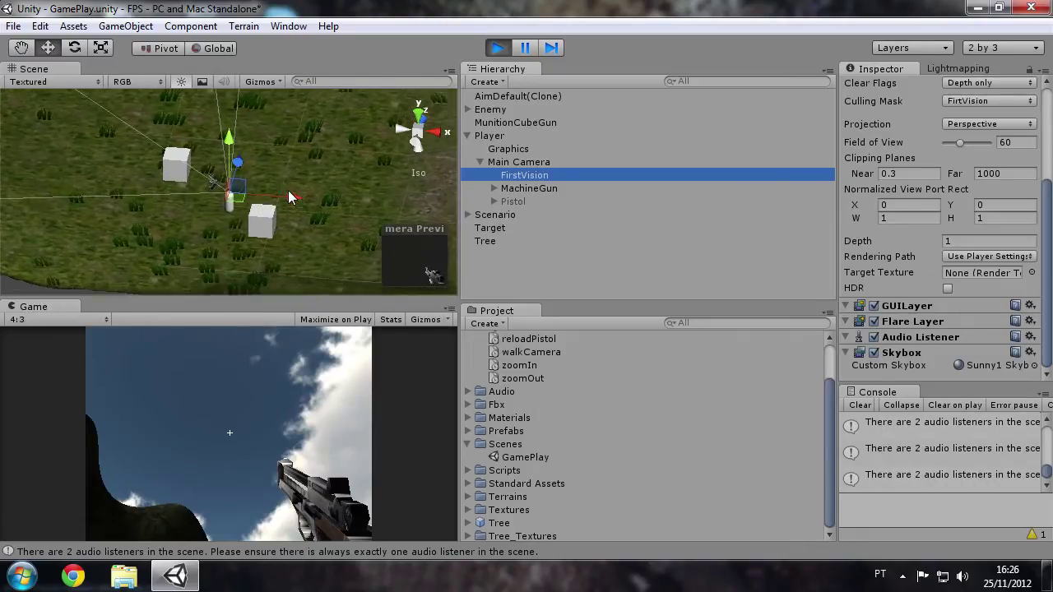
click(194, 432)
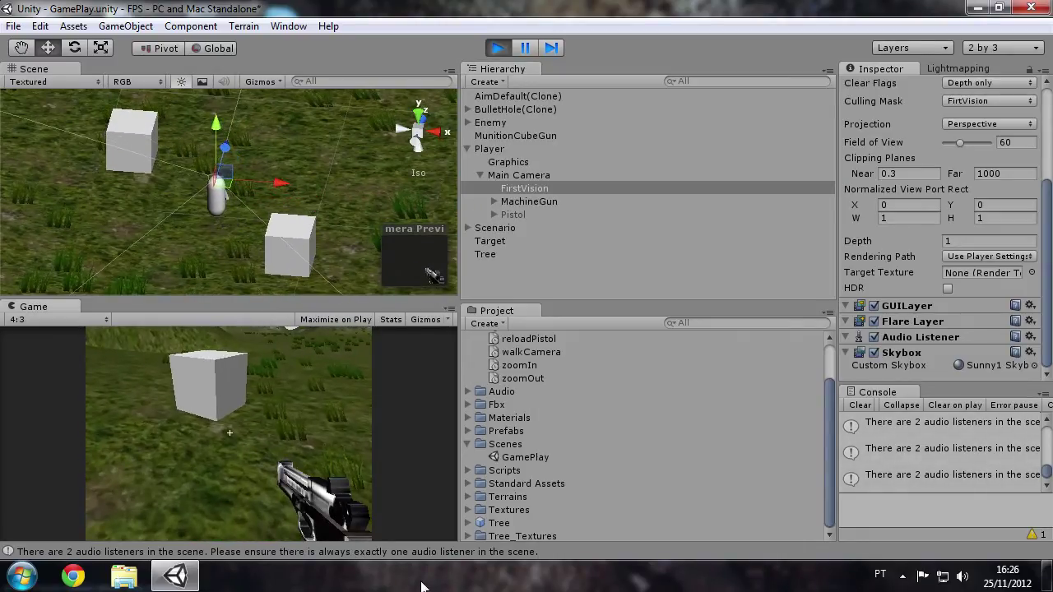
key(w)
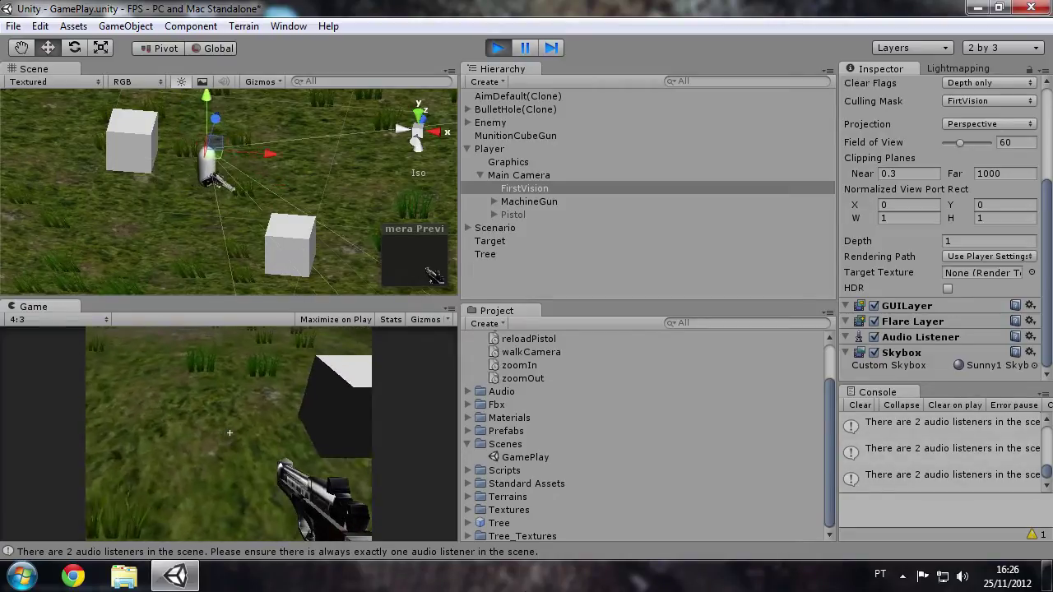
key(w)
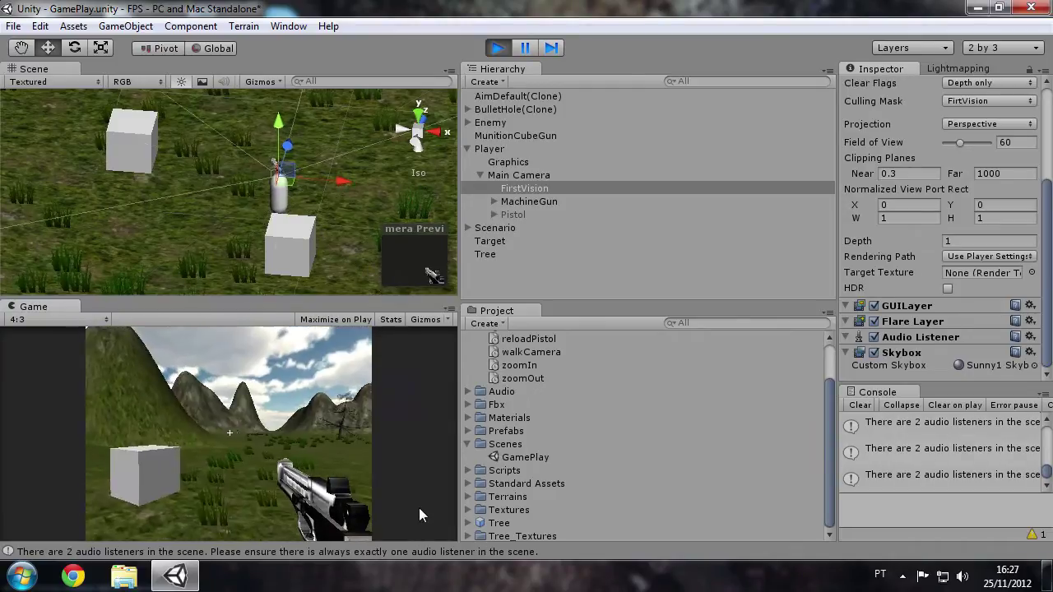
key(w)
key(w)
key(w)
key(w)
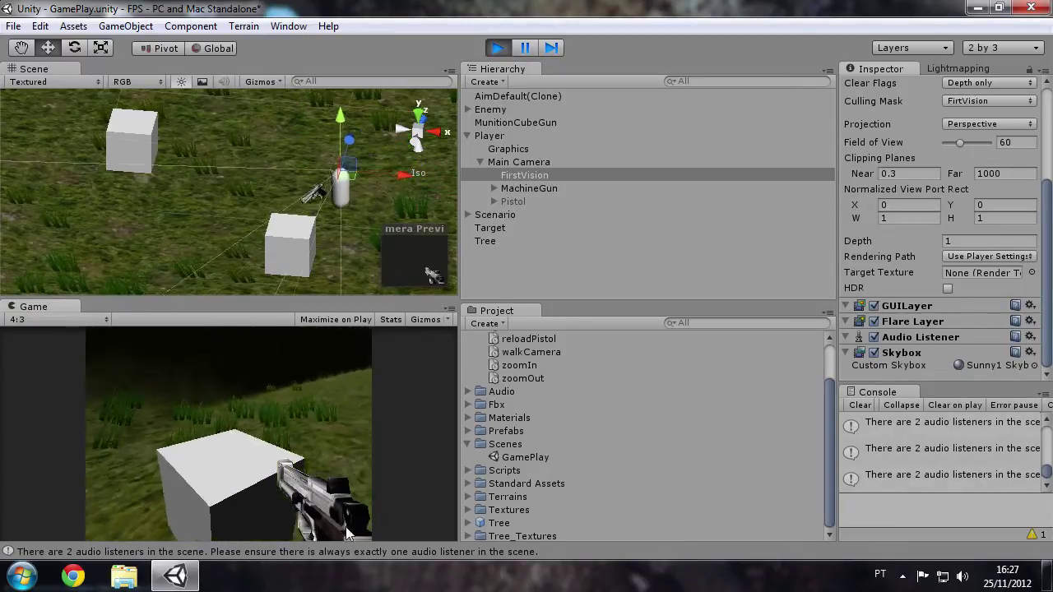
key(w)
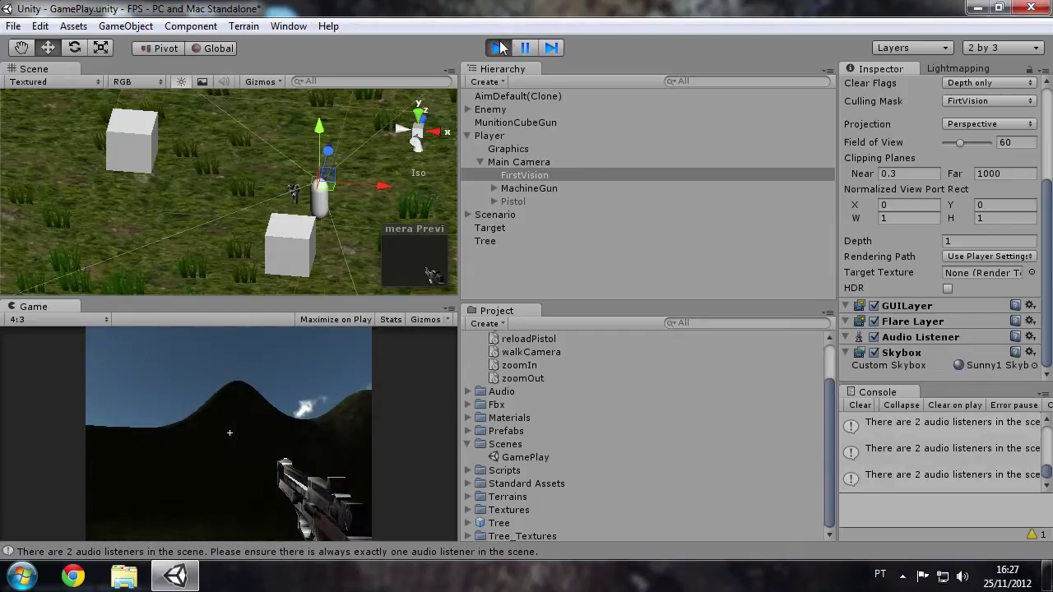
click(500, 48)
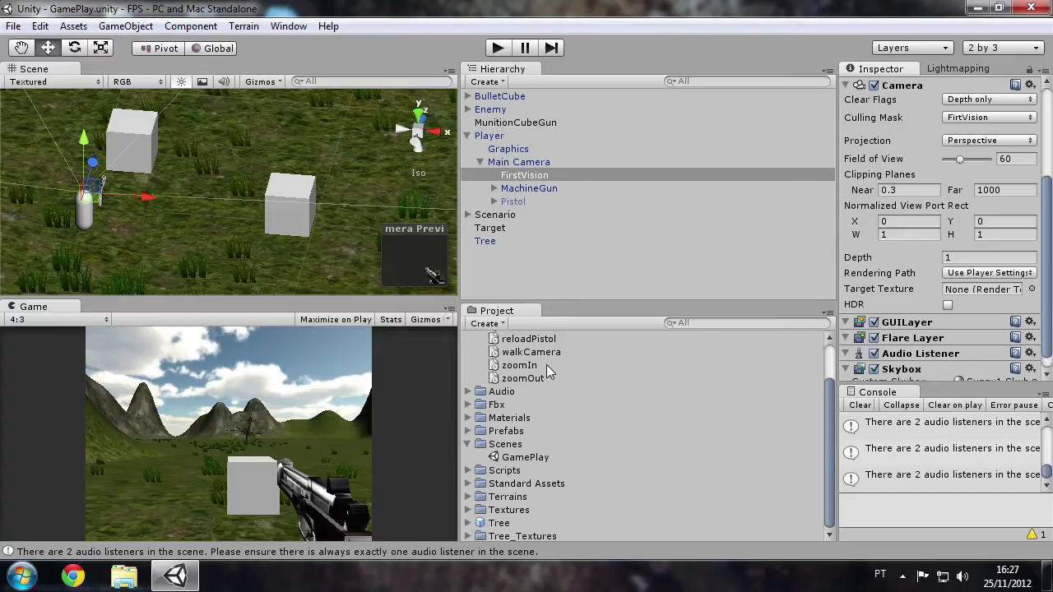
click(466, 443)
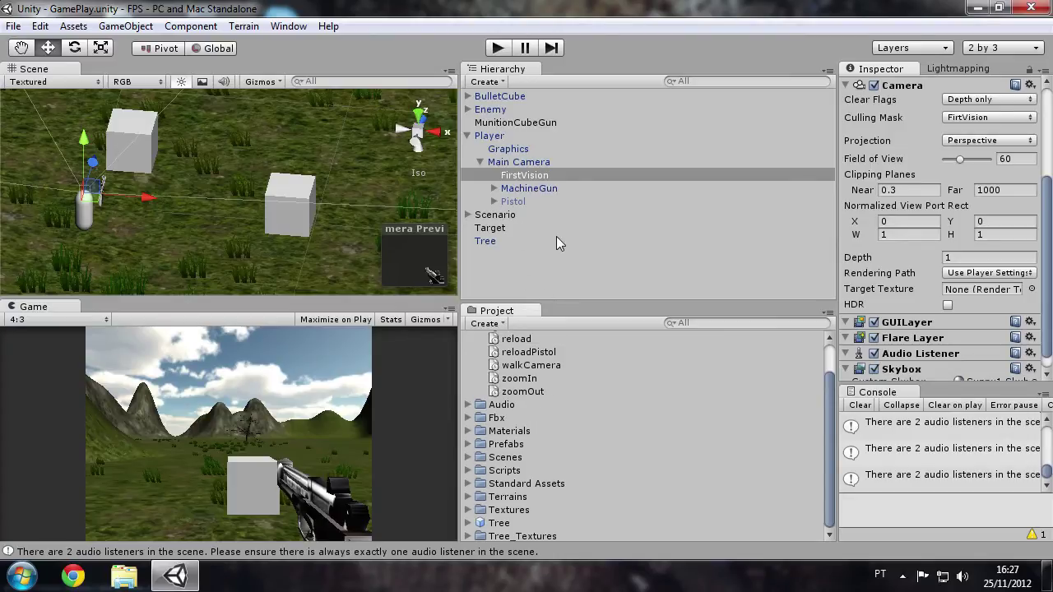
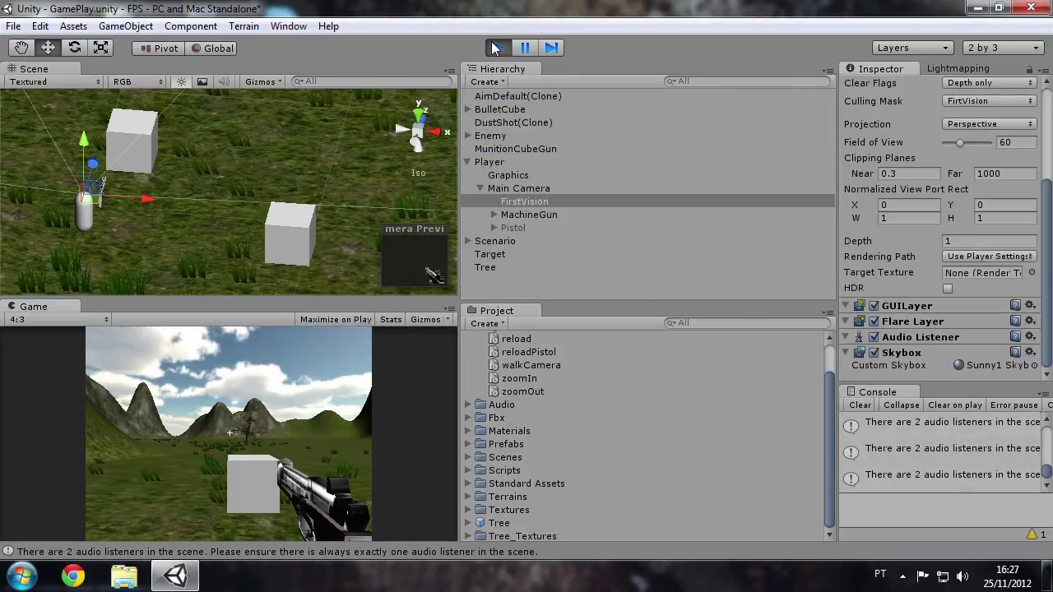
Walk the player forward across the terrain, switch to weapon 2, and return to first-person view.
key(w)
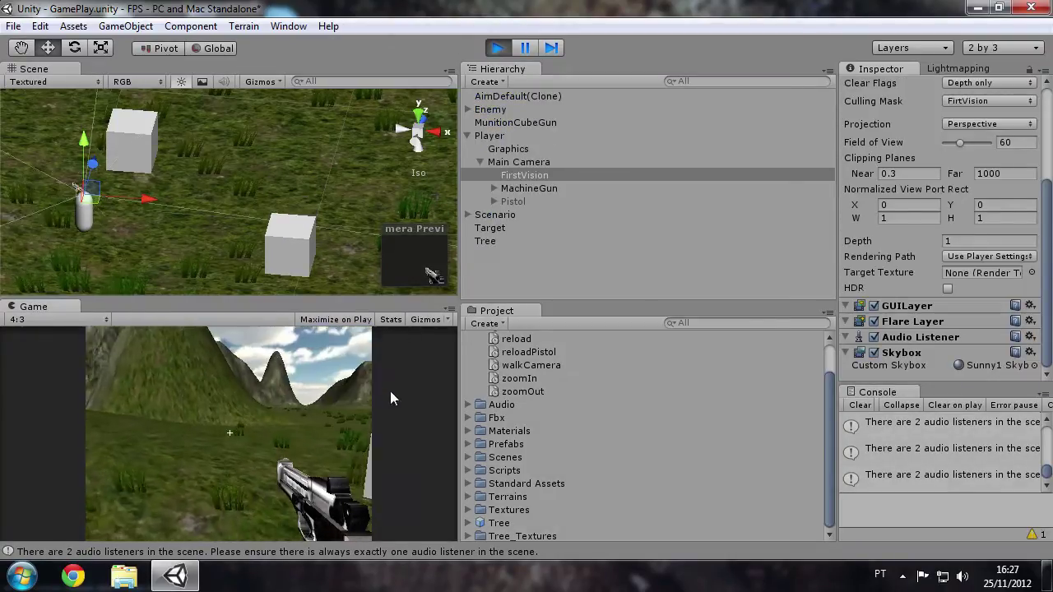
key(w)
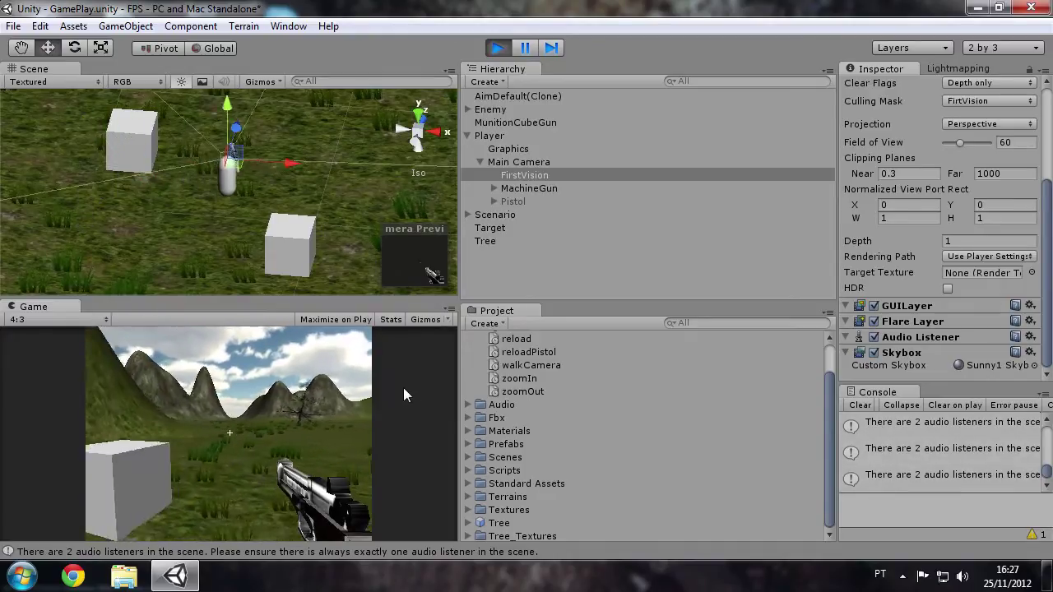
key(2)
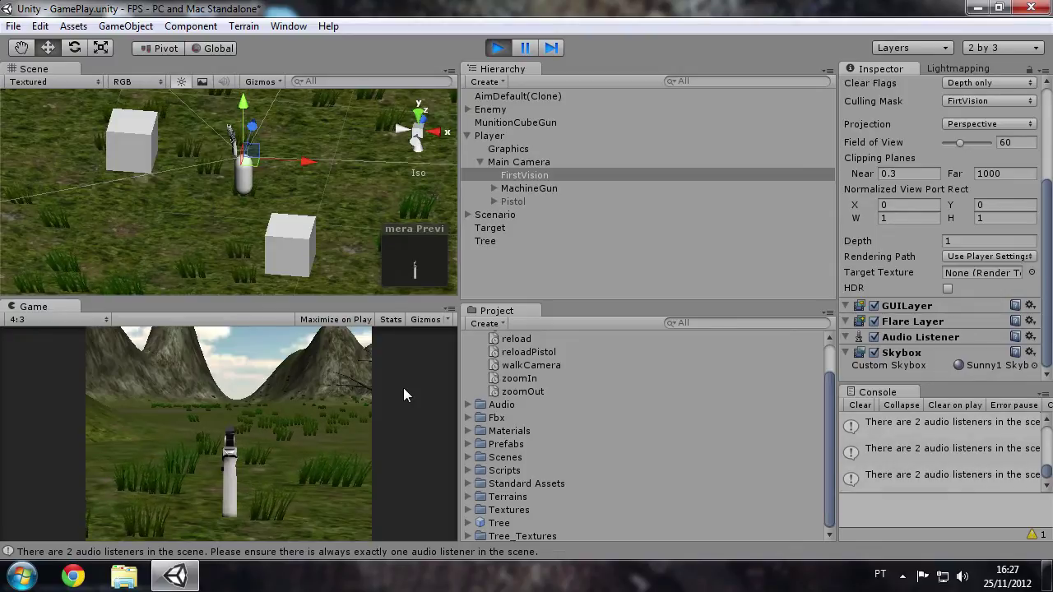
click(403, 388)
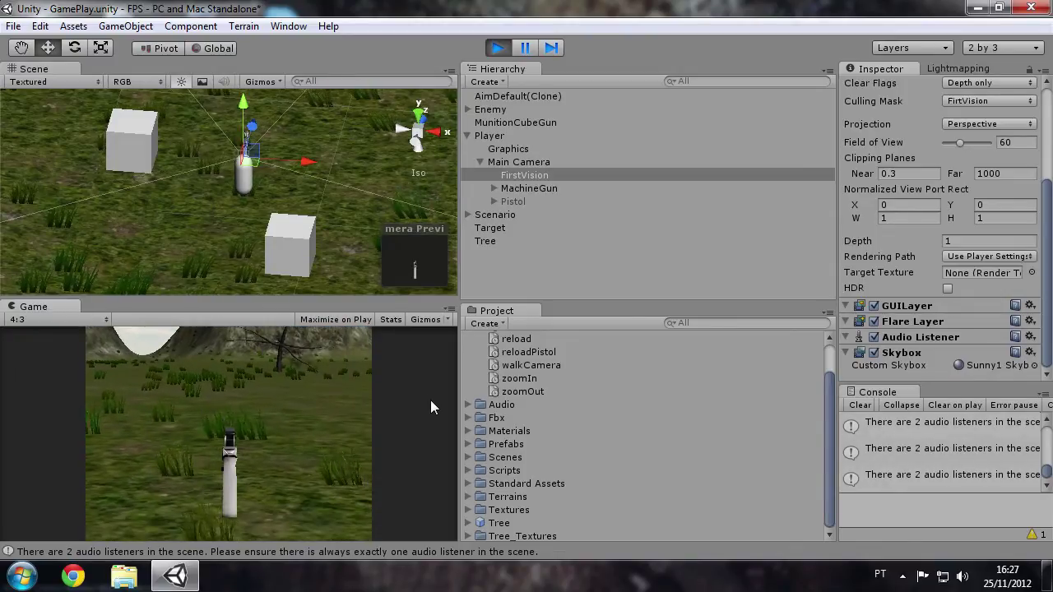
Stop the game and select Main Camera, toggling its child objects in the Hierarchy.
click(499, 47)
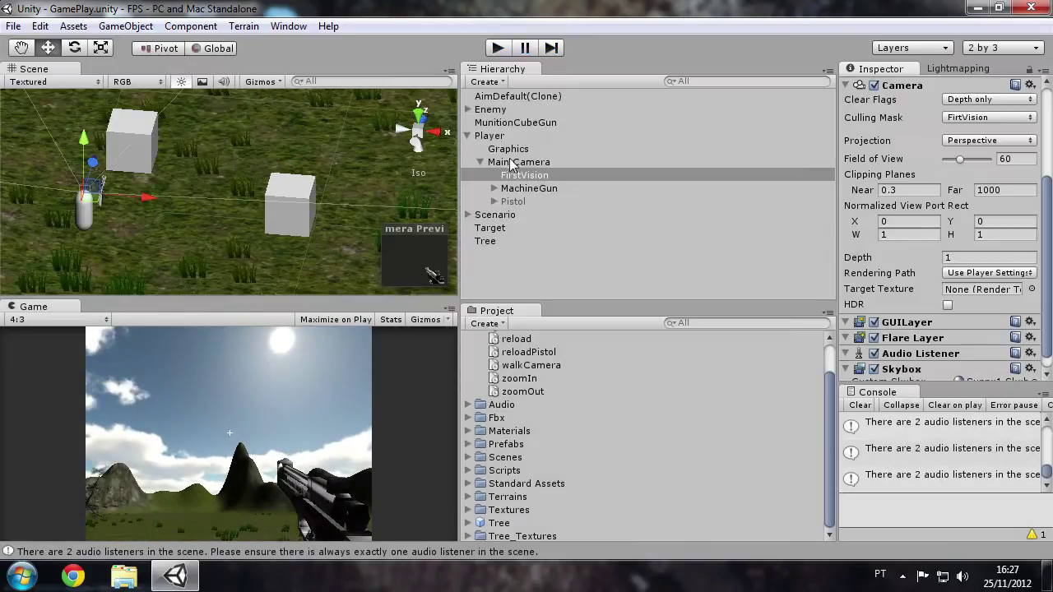
click(505, 162)
scroll(1012, 358, down, 5)
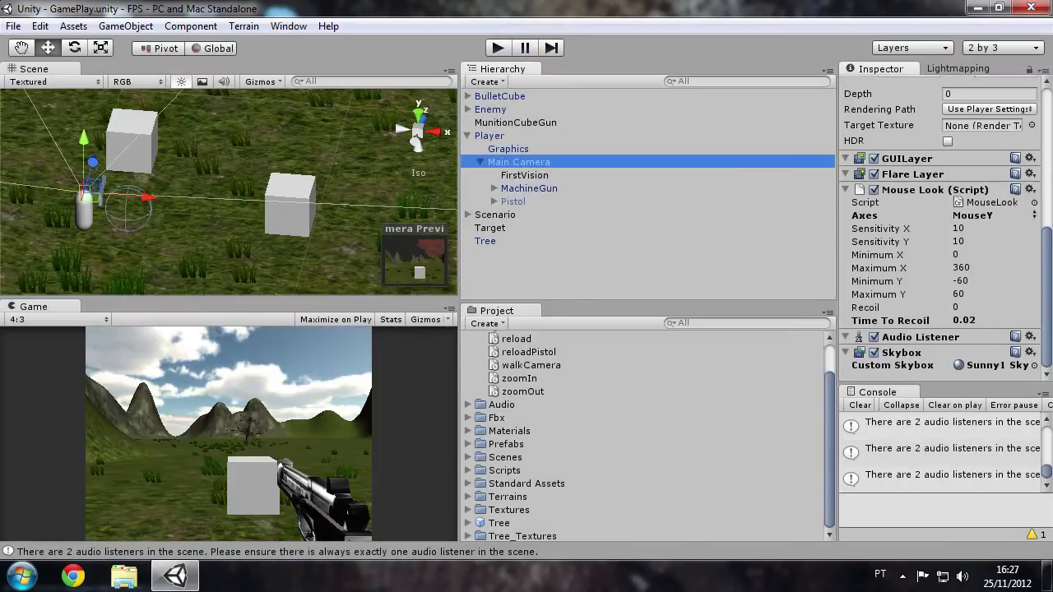
scroll(946, 227, up, 6)
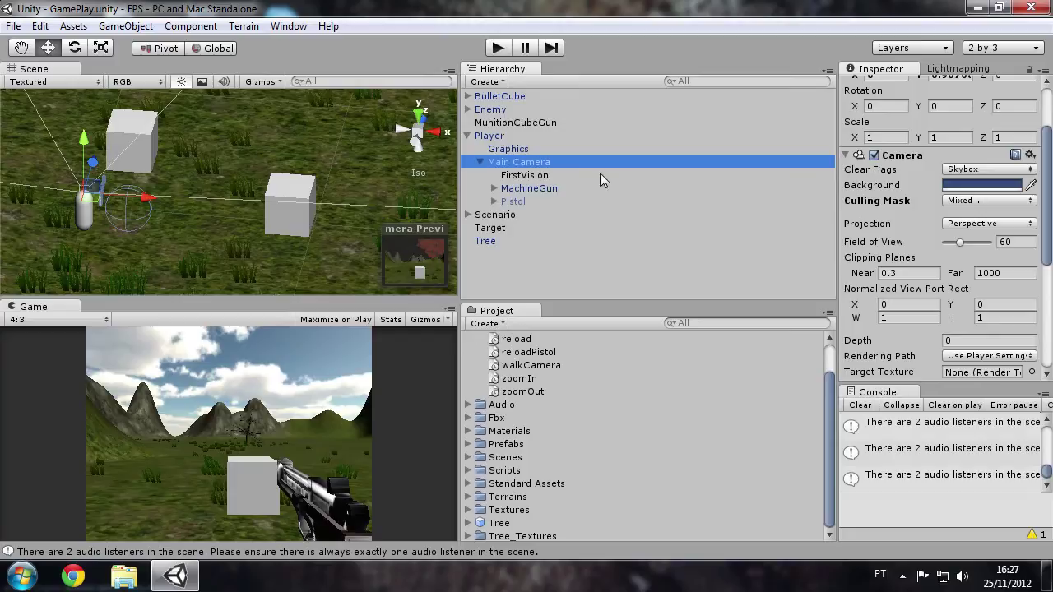
click(480, 162)
click(480, 162)
Search project assets for 'wea', drag WeaponBase onto Main Camera, and open it in MonoDevelop.
click(708, 323)
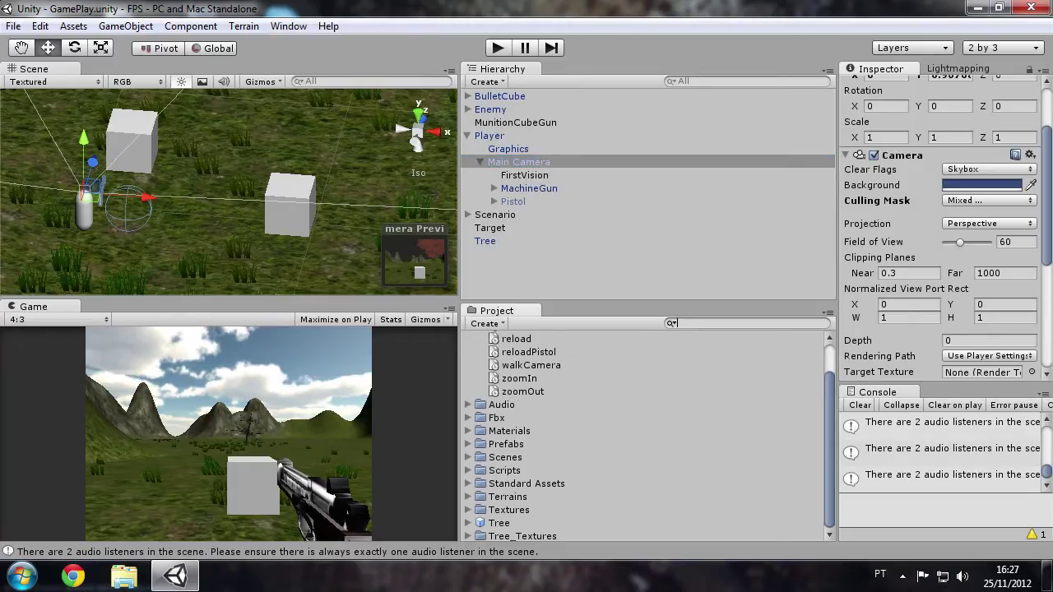
text(wea)
click(545, 340)
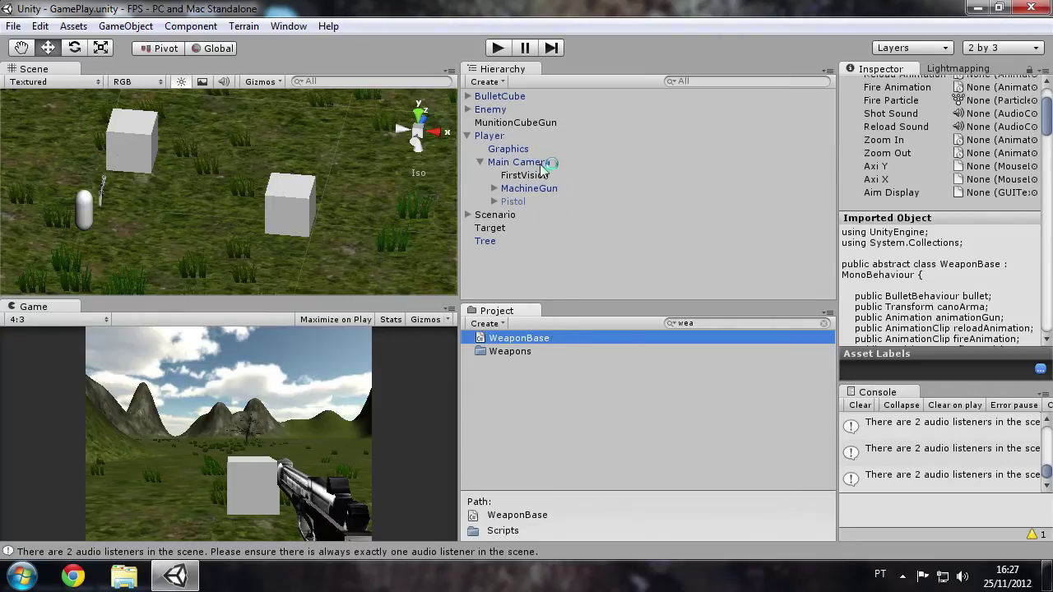
drag(545, 340, 543, 164)
scroll(1002, 262, down, 5)
scroll(1003, 262, down, 3)
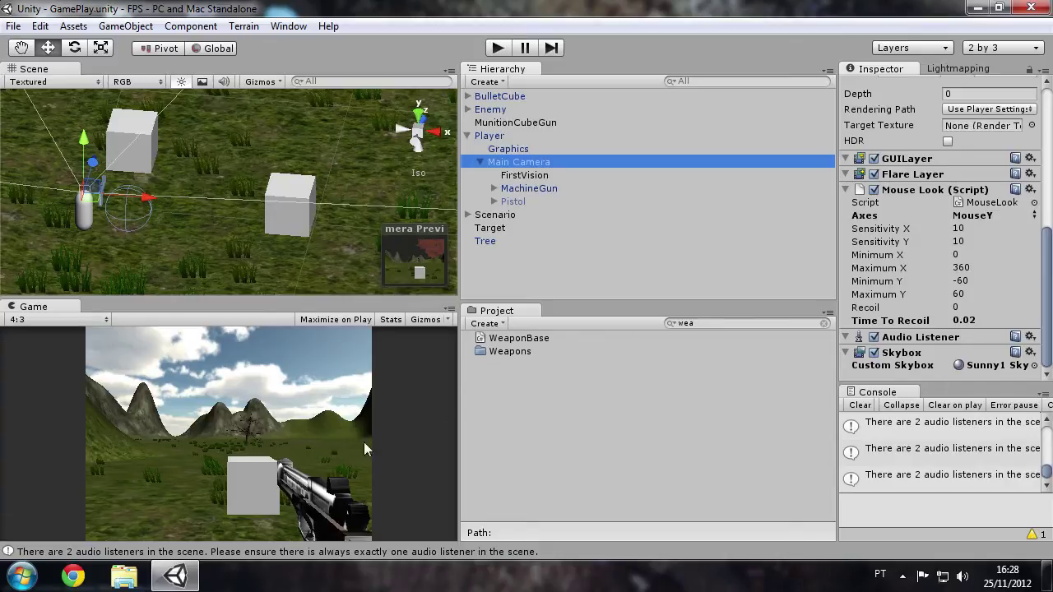
double_click(517, 339)
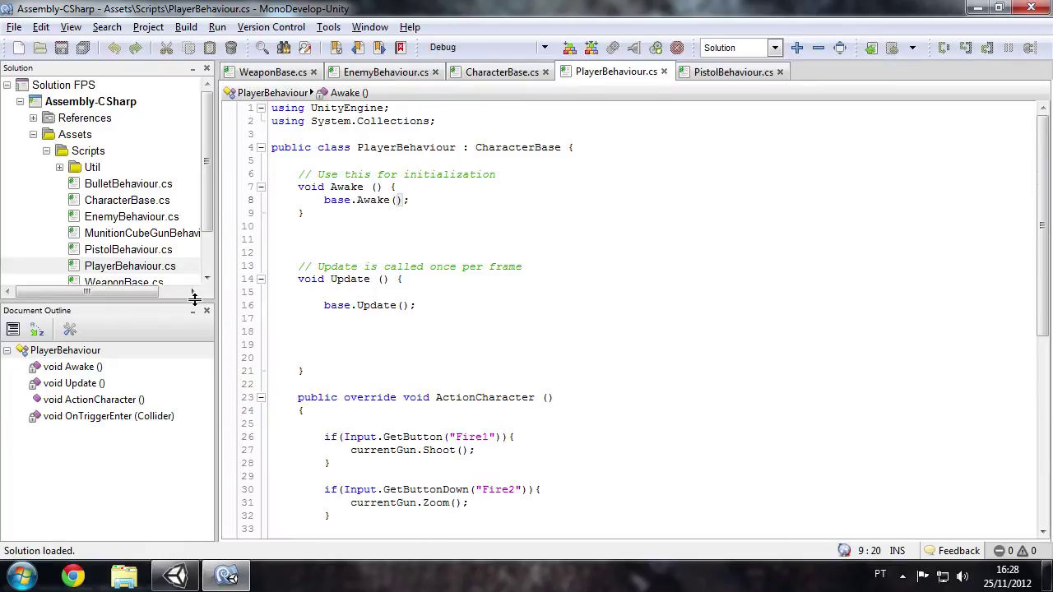
Switch MonoDevelop to WeaponBase.cs and scroll down to the UseZoom() method.
scroll(625, 321, down, 9)
scroll(625, 321, up, 1)
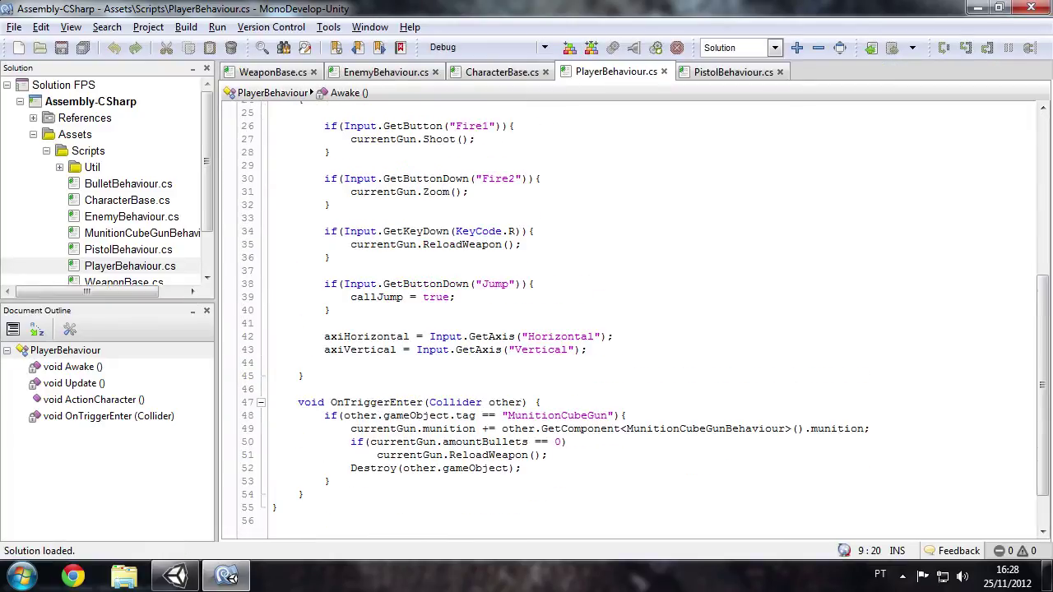
click(594, 337)
click(273, 72)
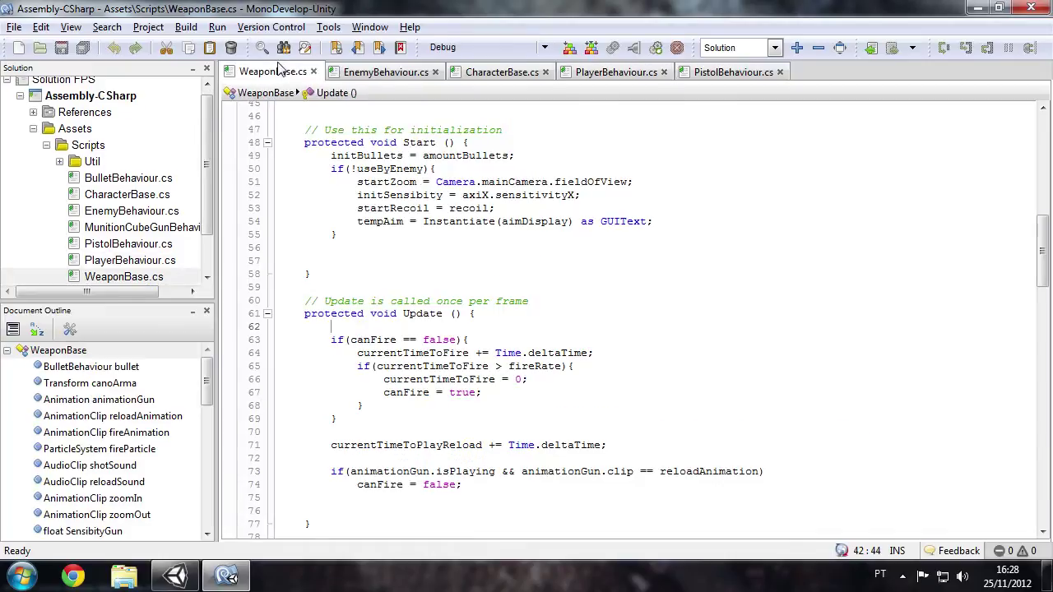
scroll(625, 321, down, 10)
scroll(625, 321, down, 1)
scroll(625, 321, down, 4)
scroll(625, 321, down, 3)
scroll(626, 321, down, 2)
scroll(625, 320, down, 2)
scroll(625, 320, down, 4)
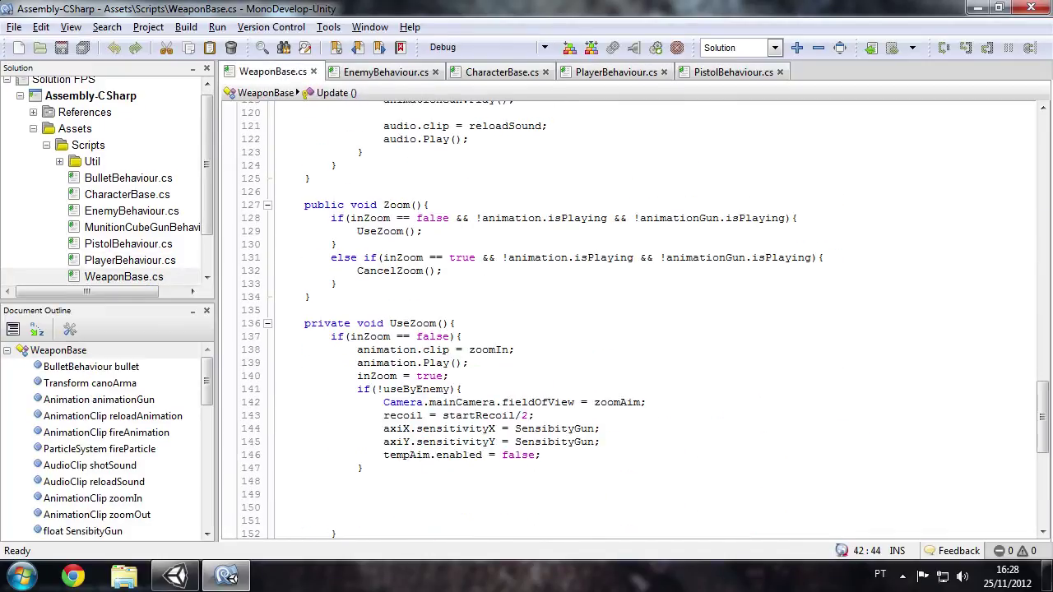
scroll(625, 321, down, 3)
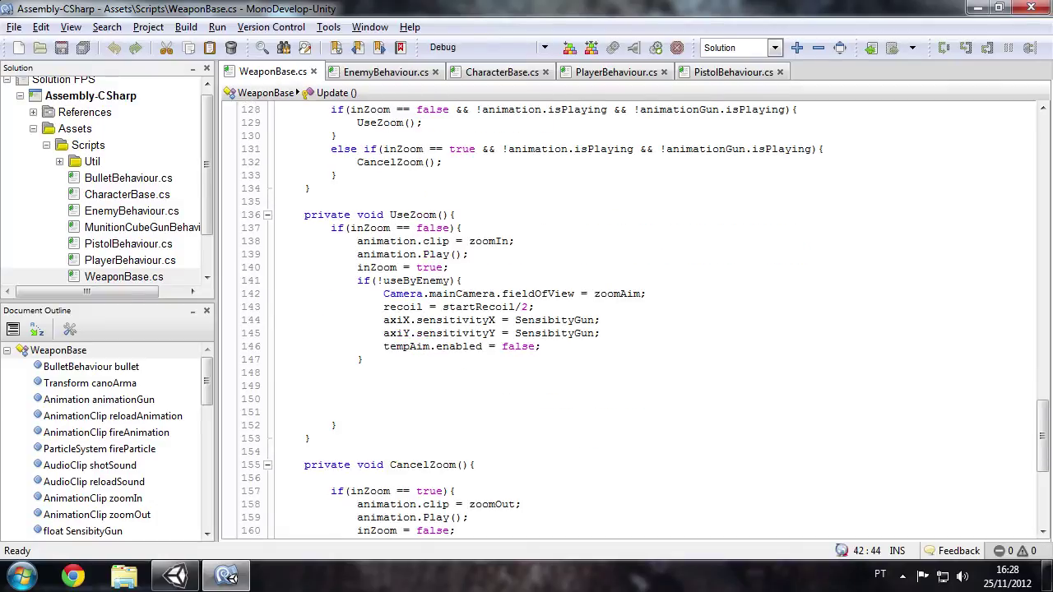
Put the caret at the end of line 142, the zoomAim field-of-view line.
drag(383, 294, 647, 294)
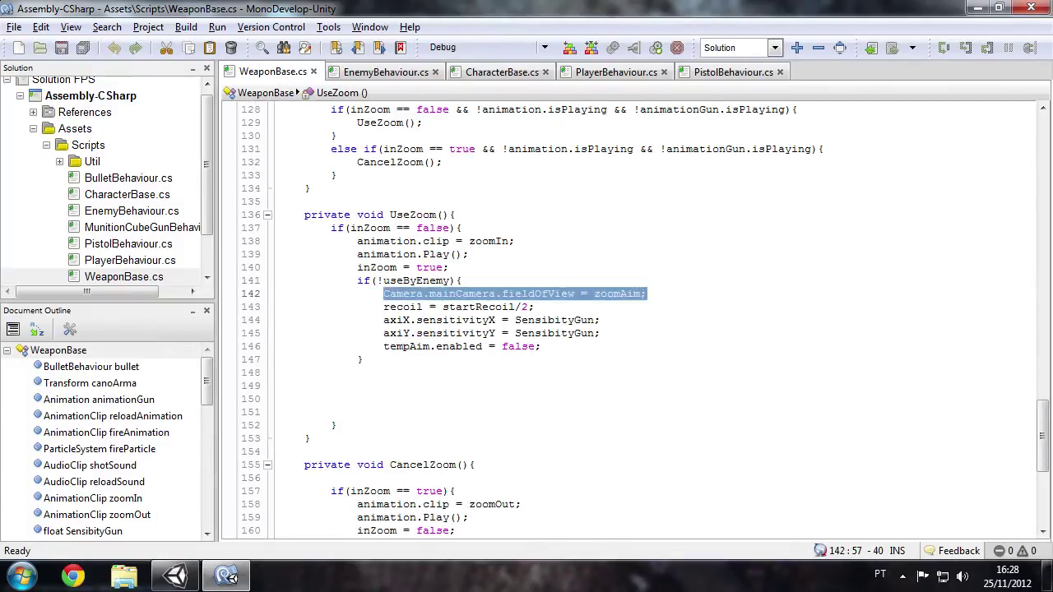
click(647, 294)
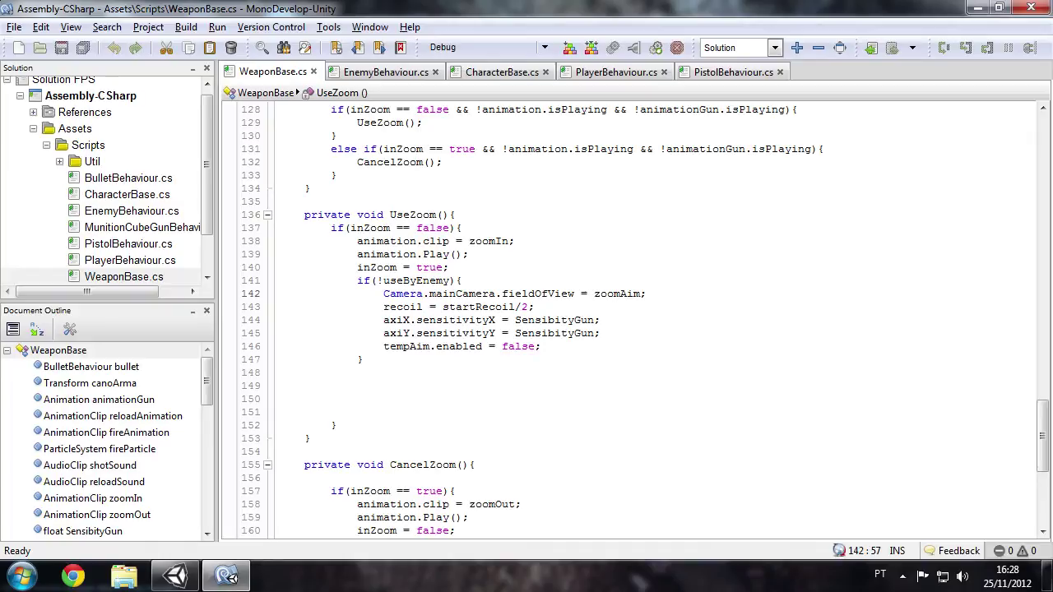
key(shift+Home)
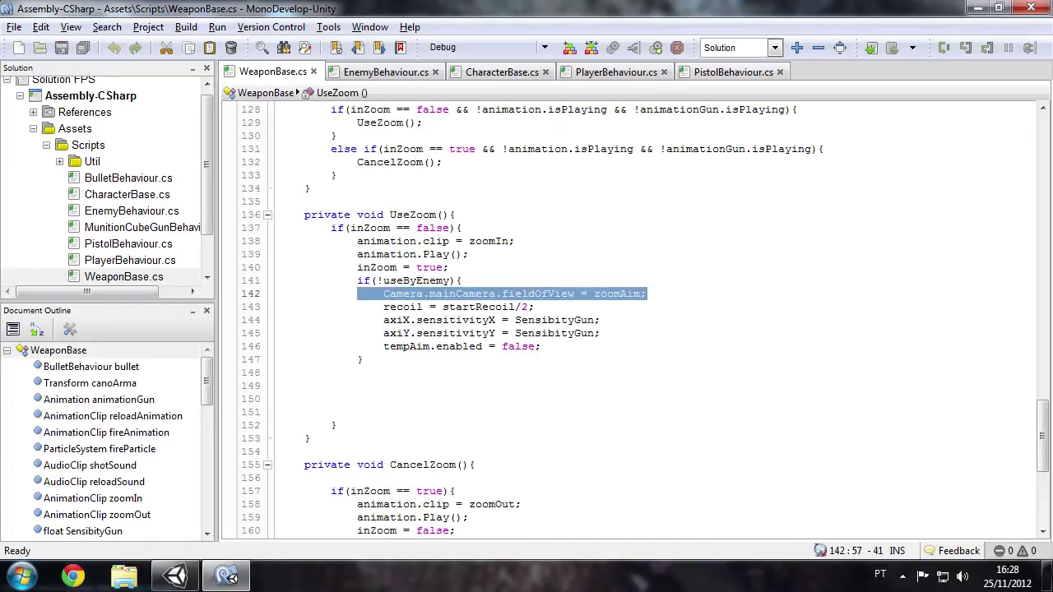
click(509, 320)
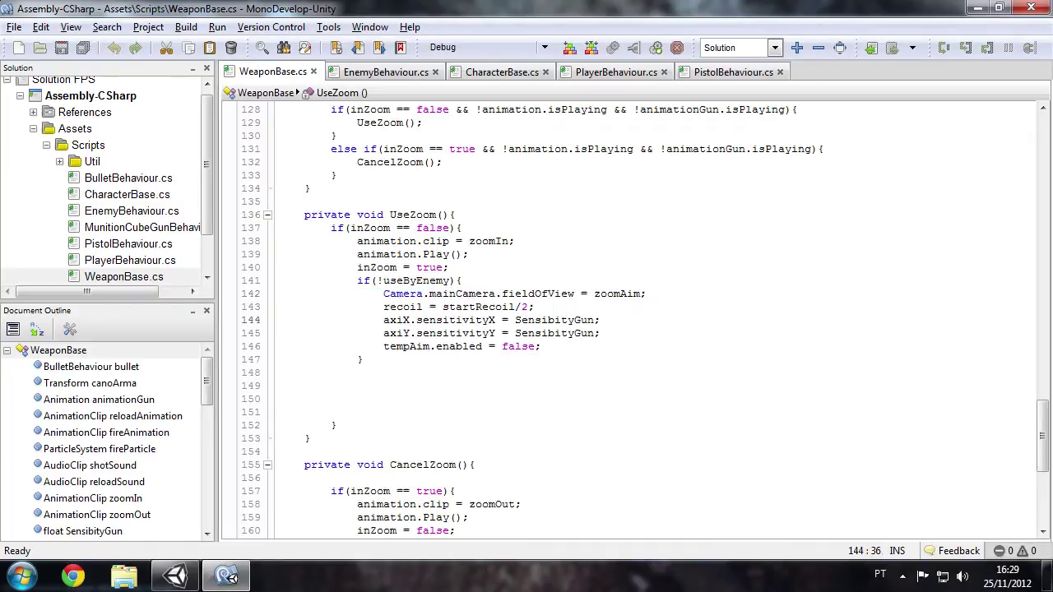
drag(384, 294, 647, 293)
click(647, 294)
Below line 142, add a new line reading Camera.allCameras using autocomplete.
key(Return)
text(Came)
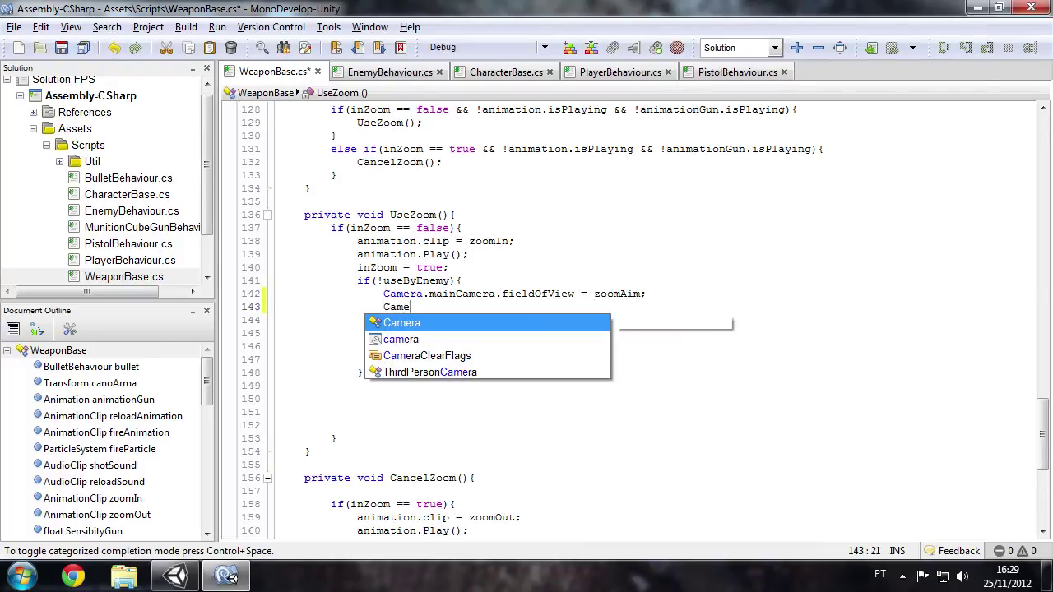
key(Return)
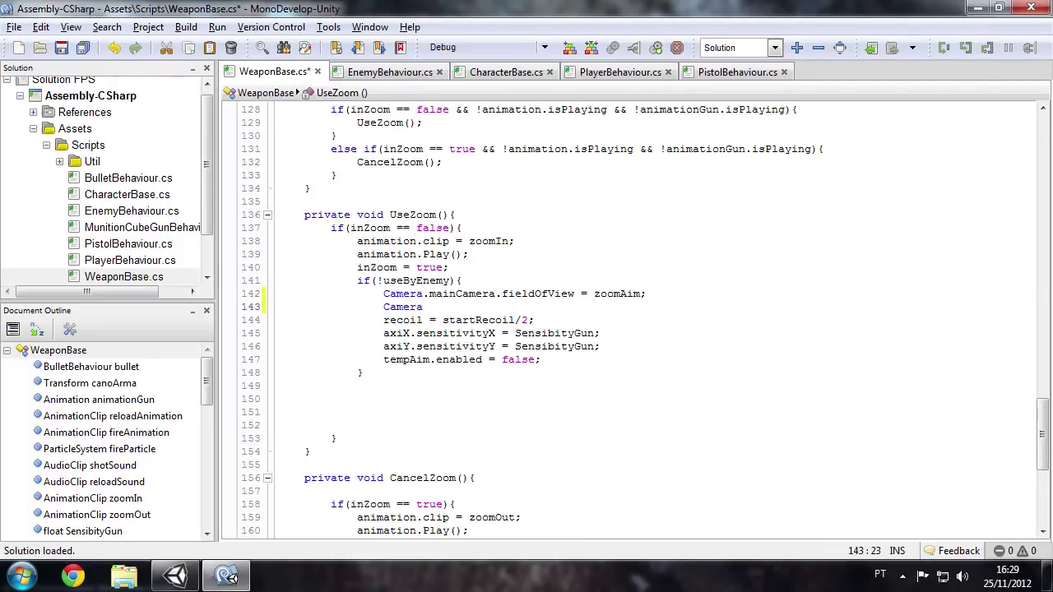
text(.)
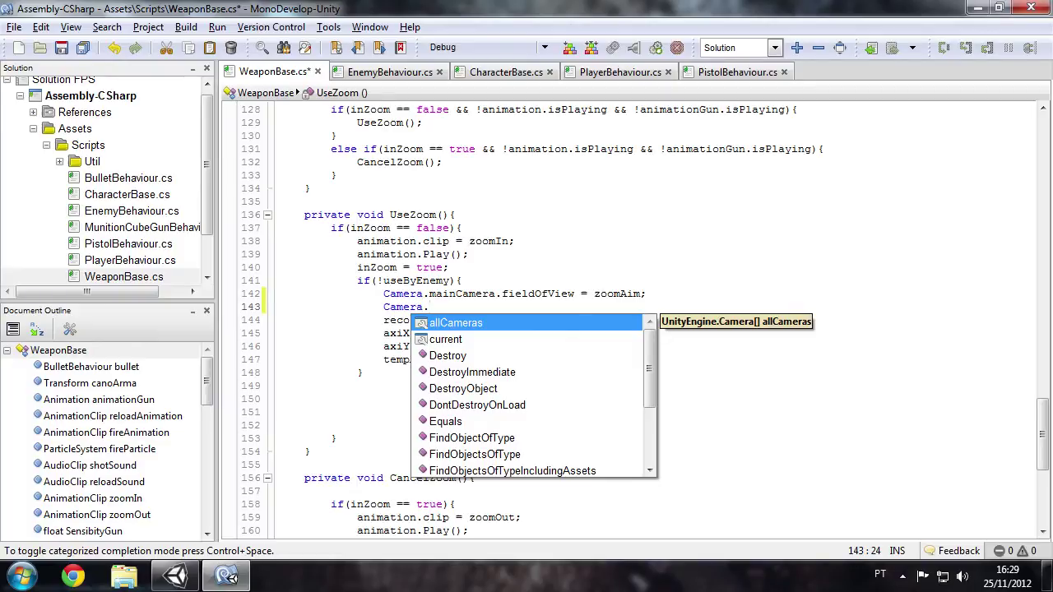
key(Return)
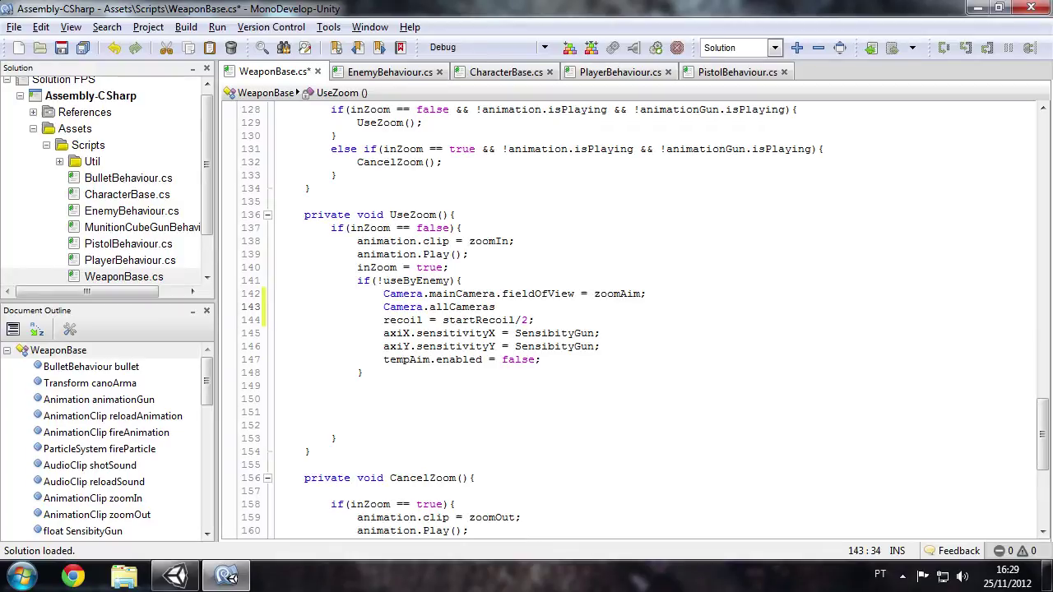
Declare int indexCamera = 0 above it and save WeaponBase.cs.
key(Up)
key(End)
key(Return)
text(int idex)
key(BackSpace)
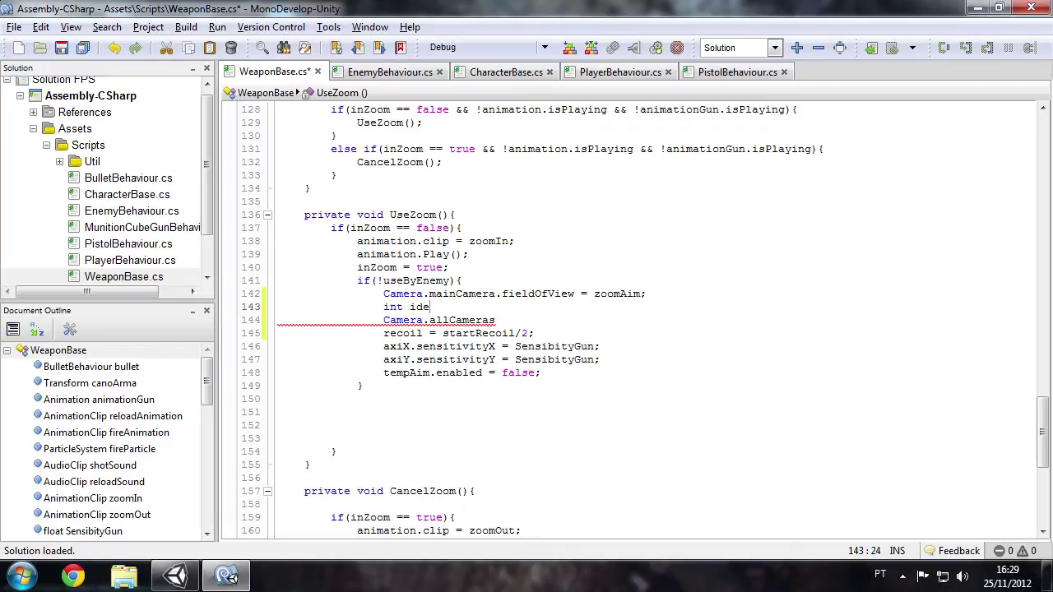
key(BackSpace)
key(BackSpace)
text(ndexCamera = 0;)
key(ctrl+s)
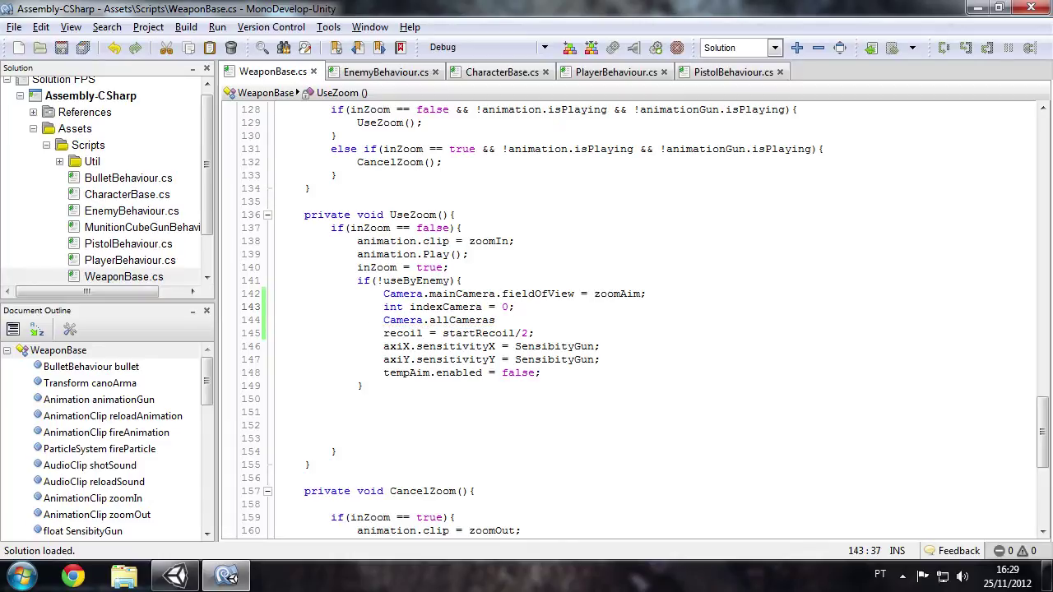
Start a loop 'for(int i=0; i<' and move Camera.allCameras onto that line.
click(495, 320)
click(514, 307)
key(Return)
text(for(int i=)
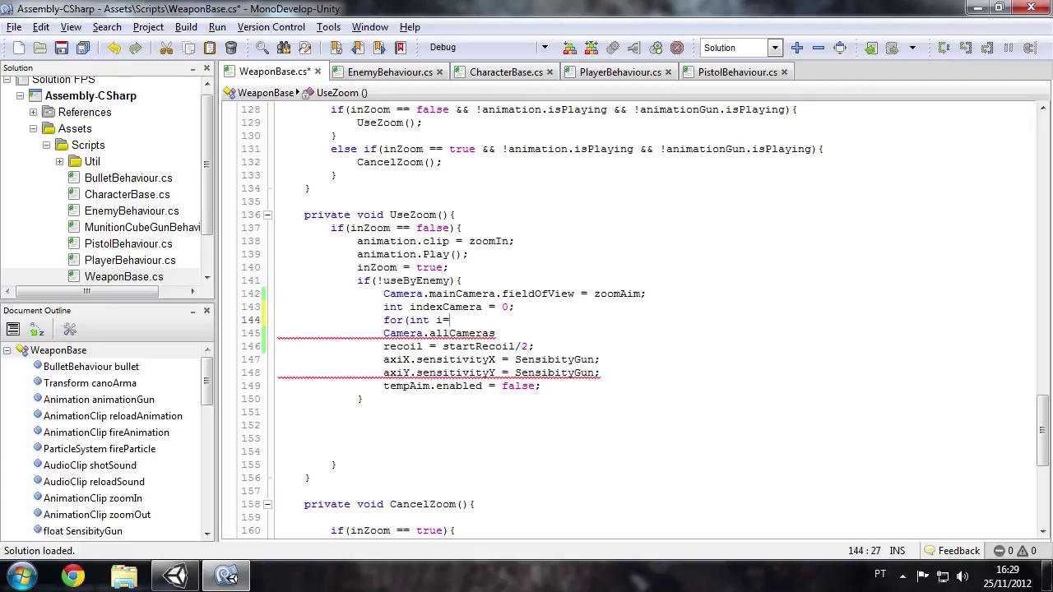
text(0;)
text( i<)
key(Down)
key(shift+Home)
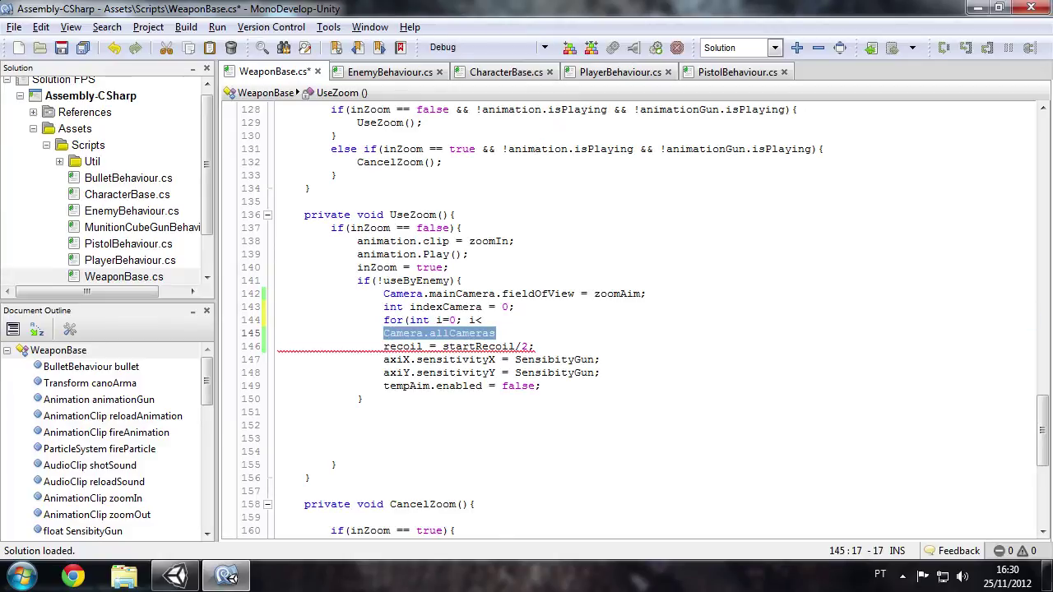
key(ctrl+x)
key(Up)
key(End)
key(ctrl+v)
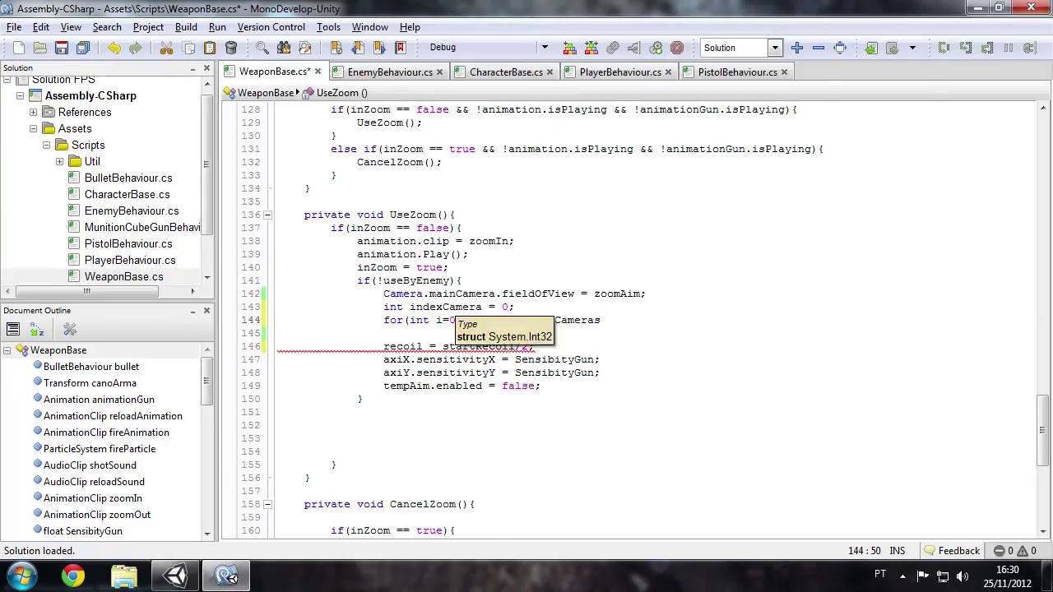
Complete the loop header as i<Camera.allCameras.Length, i++){.
text(.l)
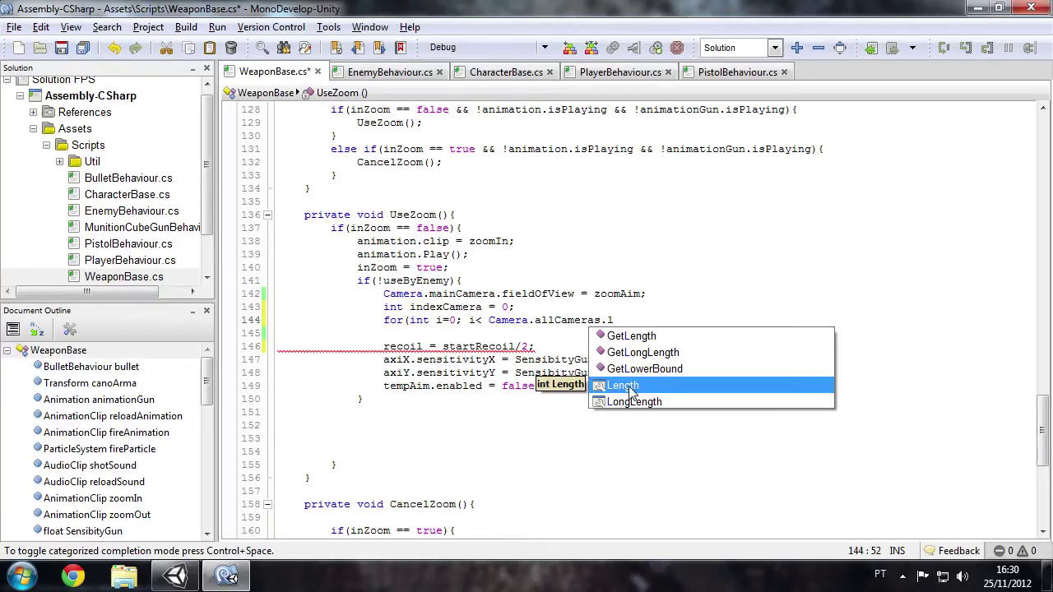
key(Return)
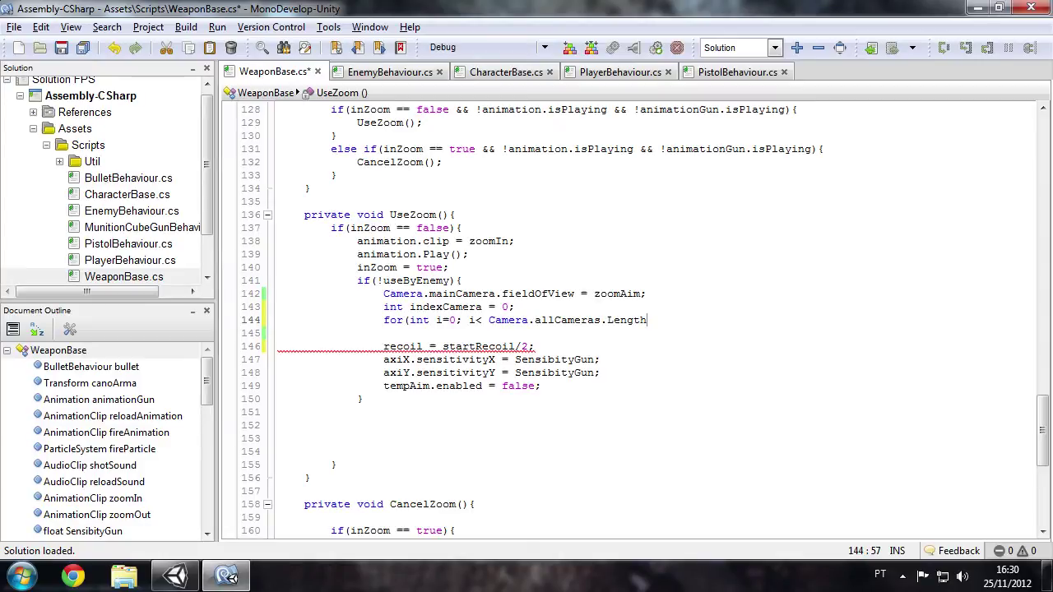
click(489, 320)
key(BackSpace)
key(End)
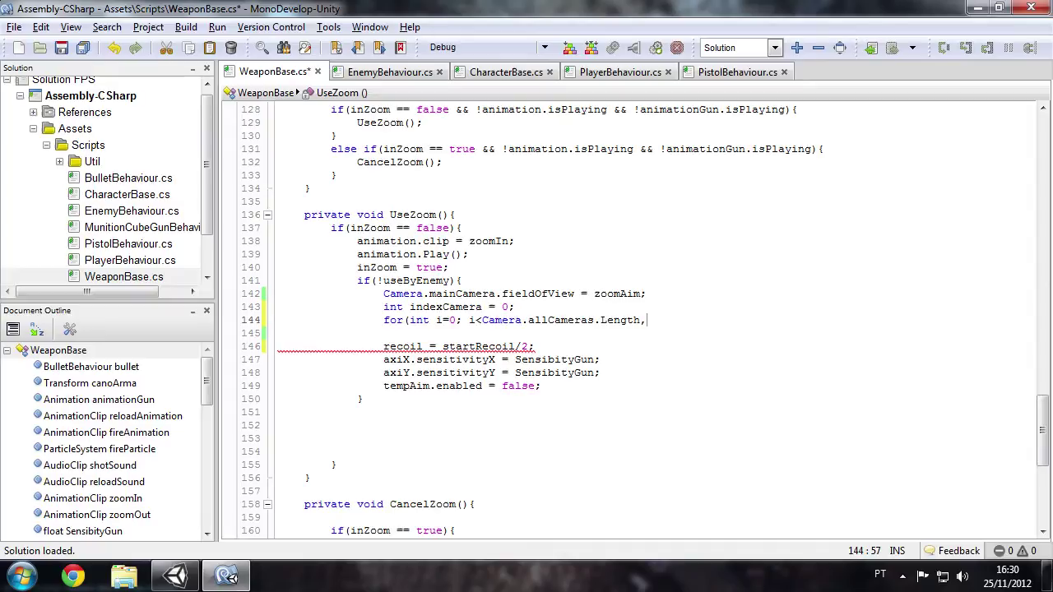
text(, i)
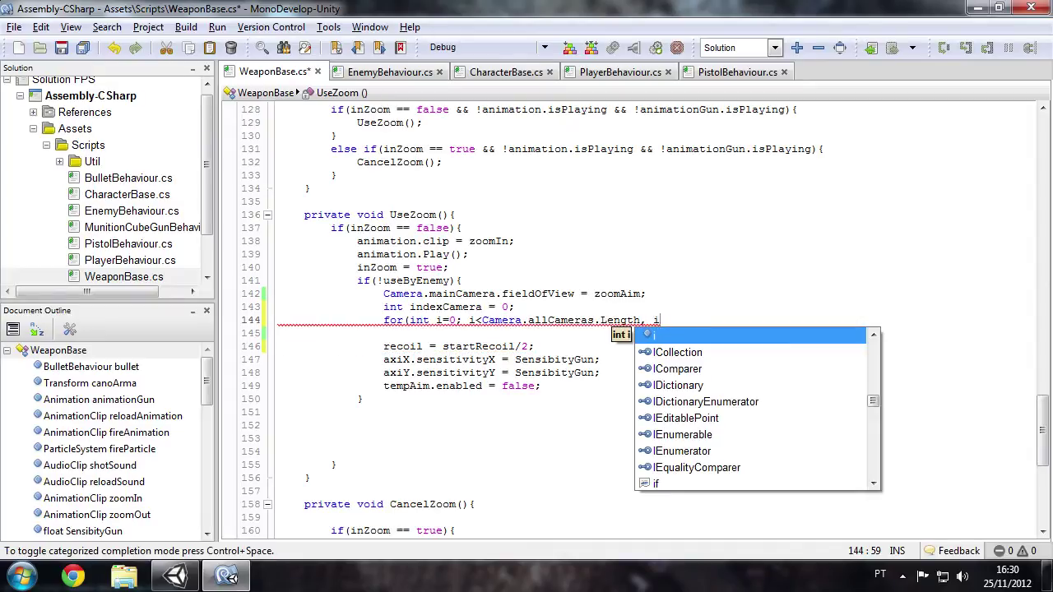
text(++))
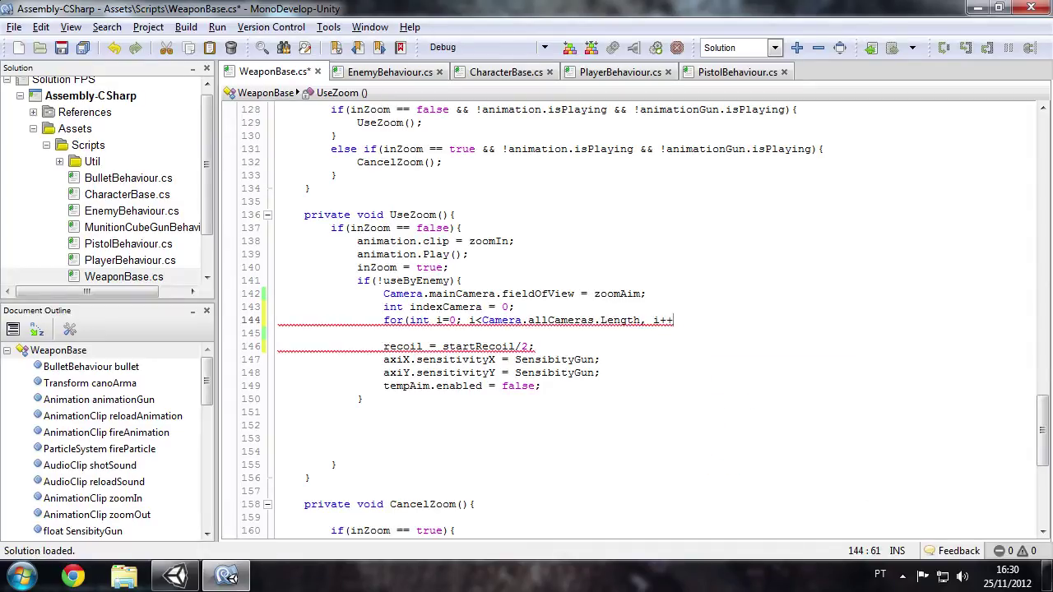
text({)
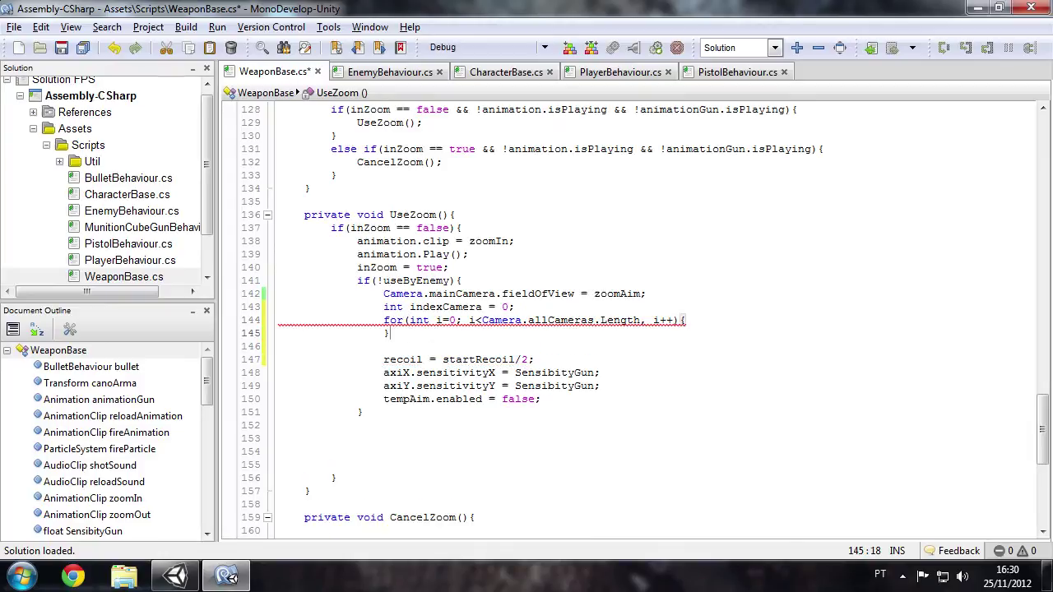
Delete the indexCamera declaration, change the comma after Length to a semicolon, and save.
key(Return)
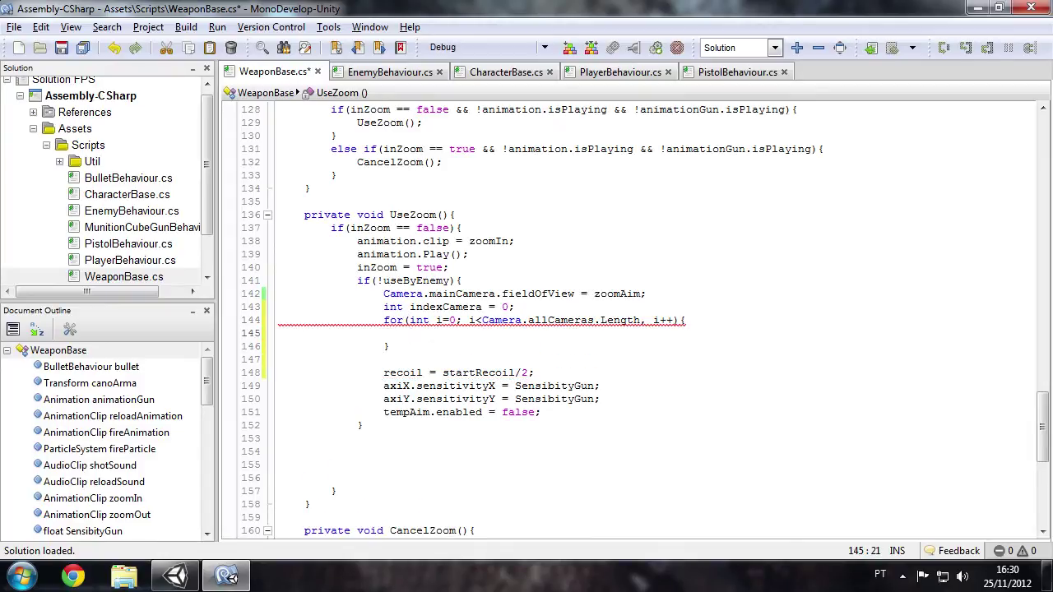
drag(516, 306, 279, 307)
key(BackSpace)
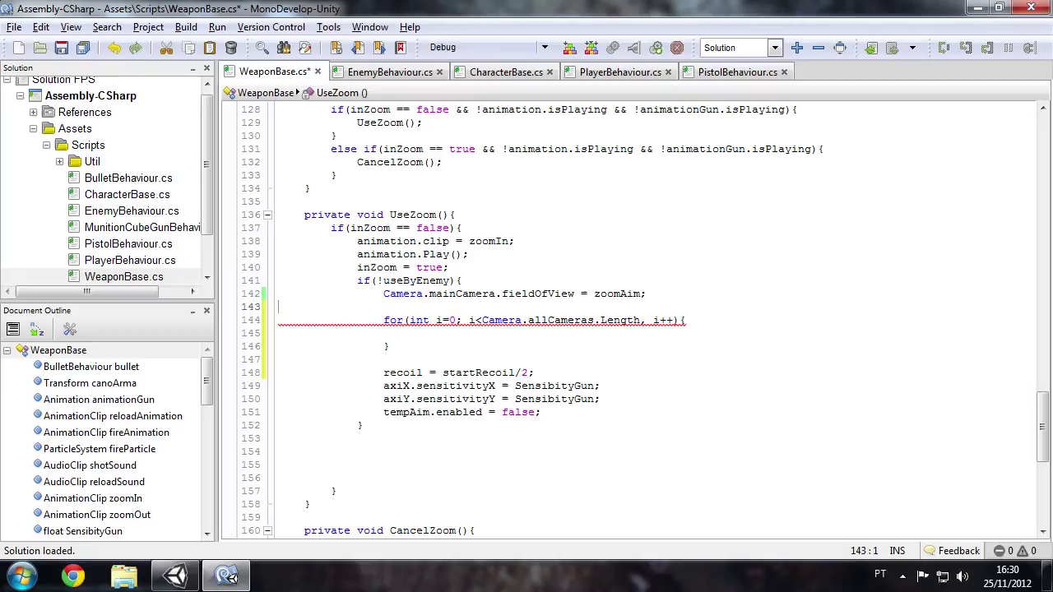
click(647, 320)
key(BackSpace)
text(;)
click(410, 334)
key(ctrl+s)
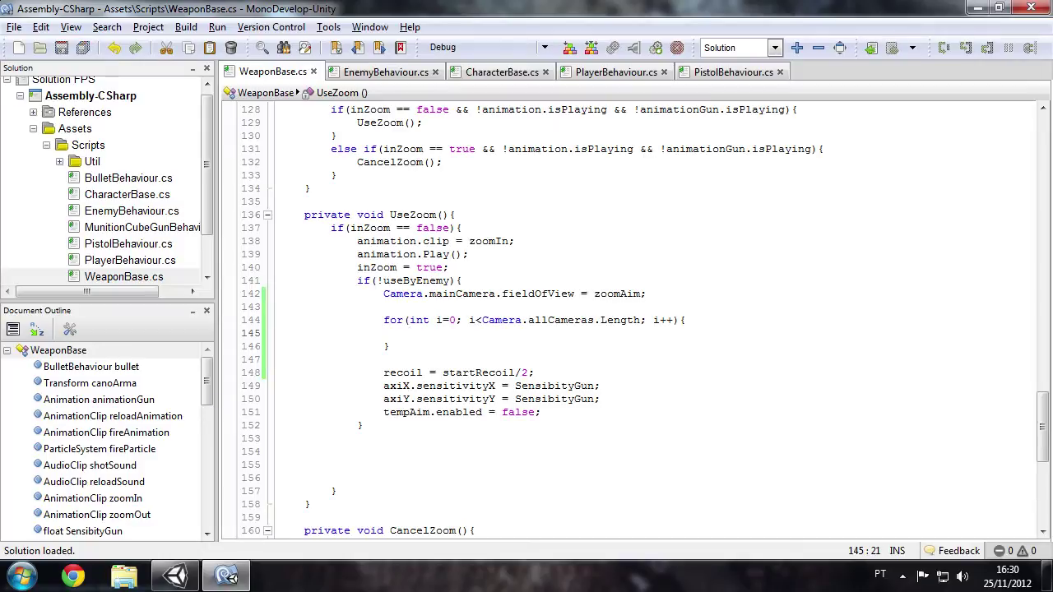
In the loop body, write Camera.allCameras[i].fieldOfView using autocomplete and a pasted word.
text(Camer)
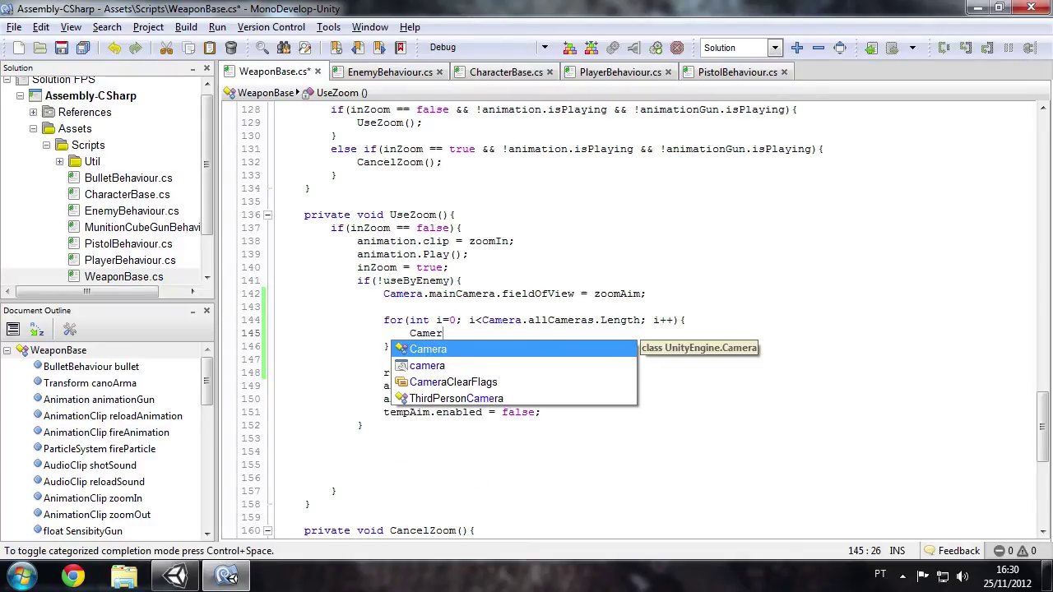
text(a.all)
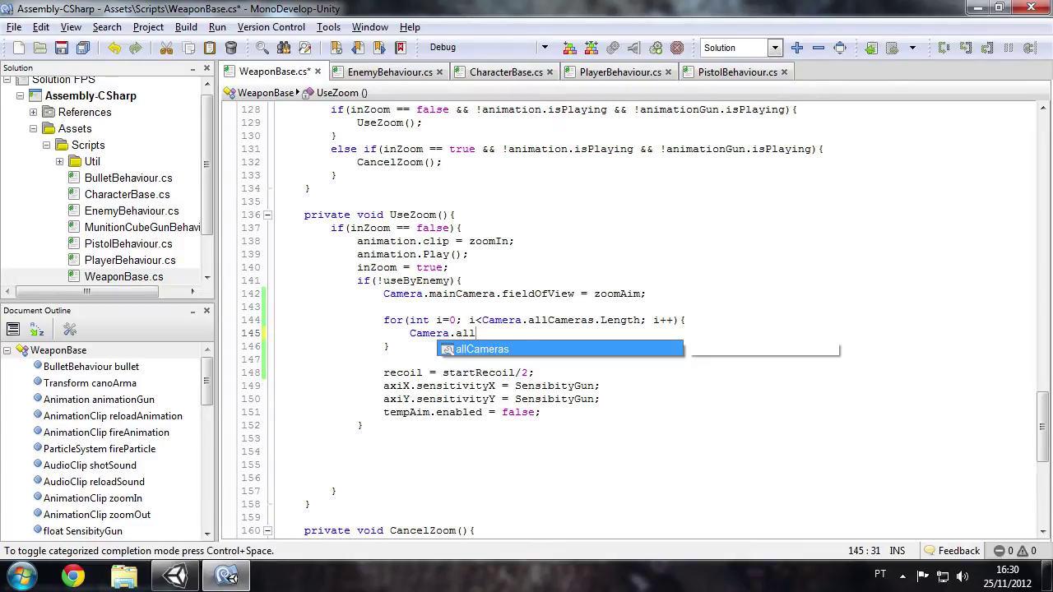
key(Return)
text([i].)
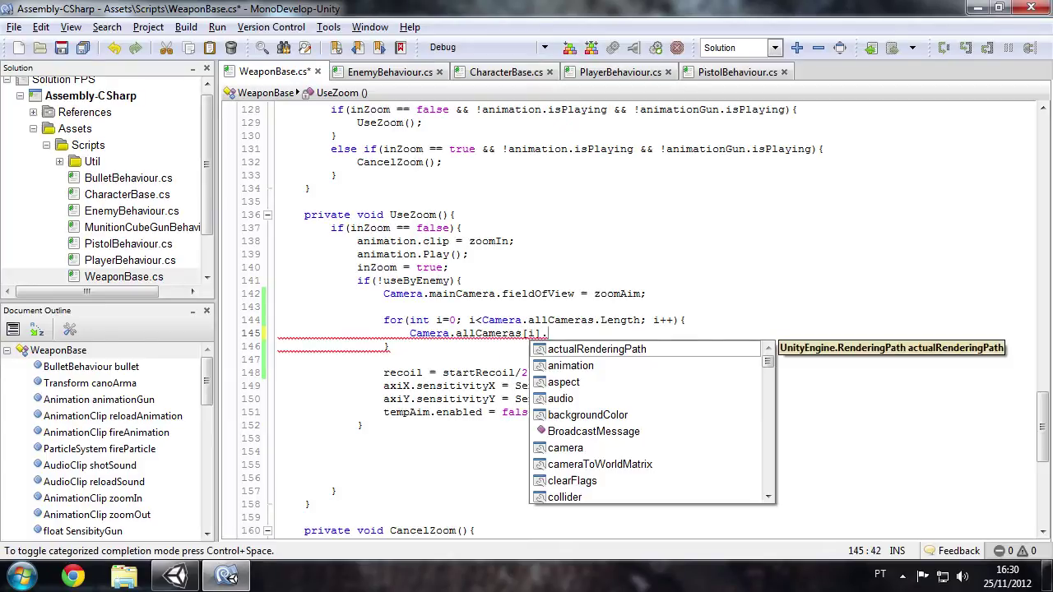
double_click(538, 294)
click(548, 334)
key(ctrl+v)
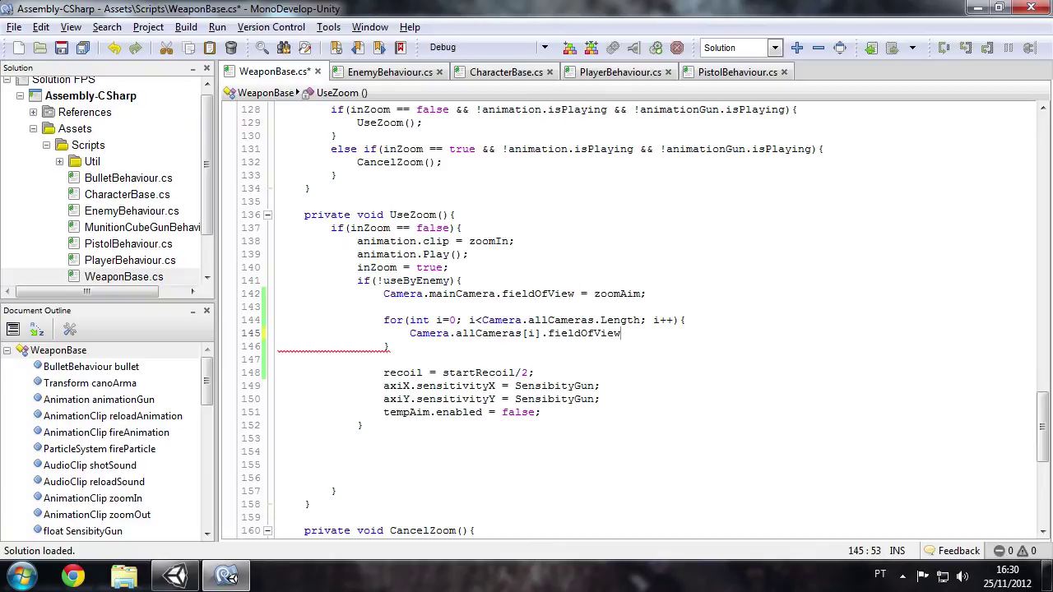
Assign zoomAim to it and delete the old mainCamera field-of-view line.
text( = zo)
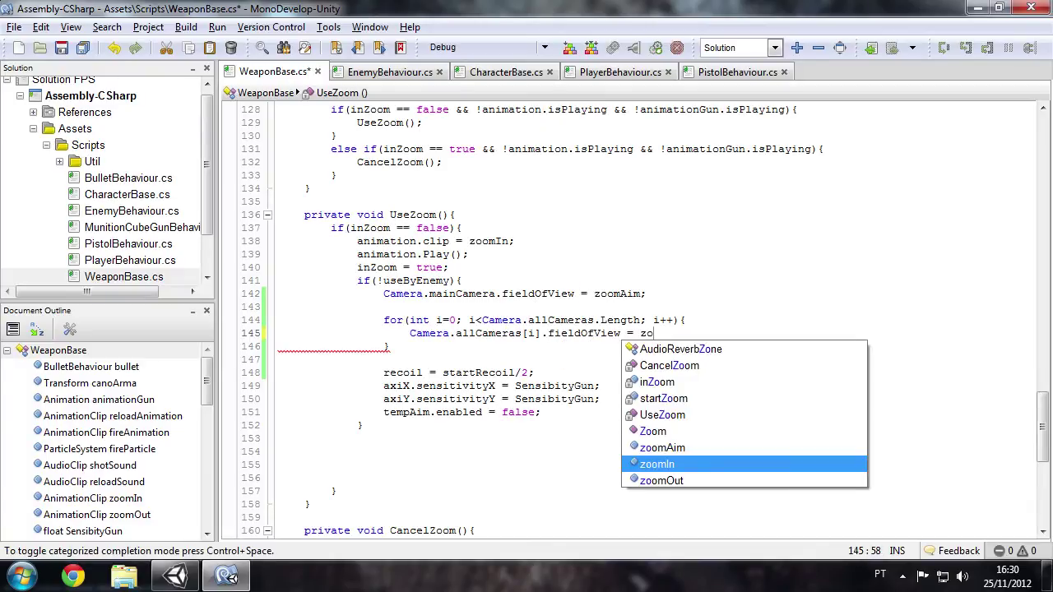
text(o)
key(Return)
key(BackSpace)
key(BackSpace)
text(Au)
key(BackSpace)
text(im;)
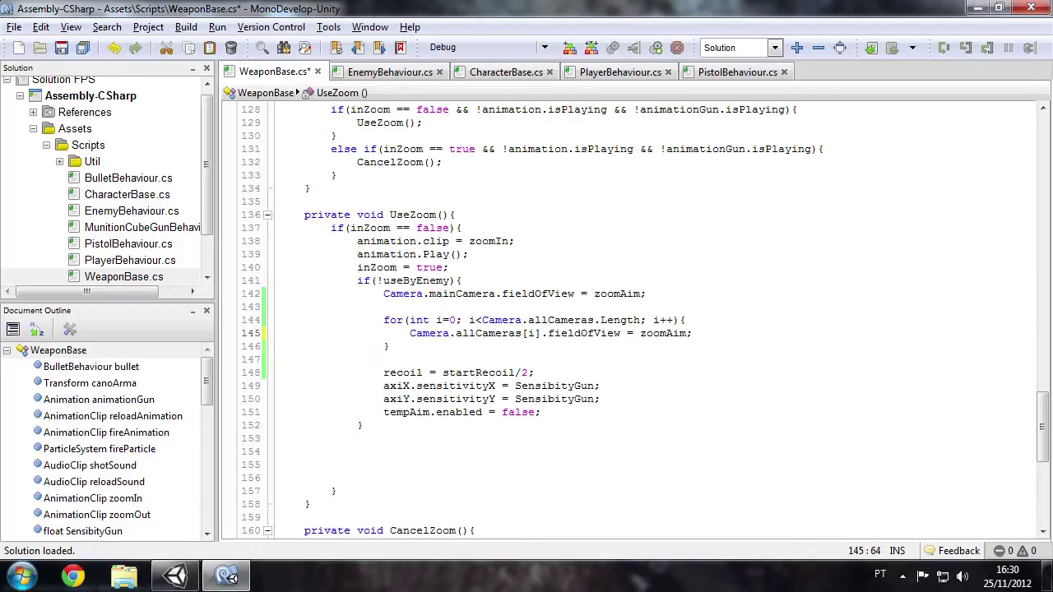
drag(646, 293, 251, 296)
key(Delete)
key(Delete)
Copy the camera for loop and paste it into CancelZoom below line 166.
key(Down)
key(Down)
key(Down)
key(End)
key(shift+Up)
key(shift+Up)
key(shift+Home)
key(ctrl+c)
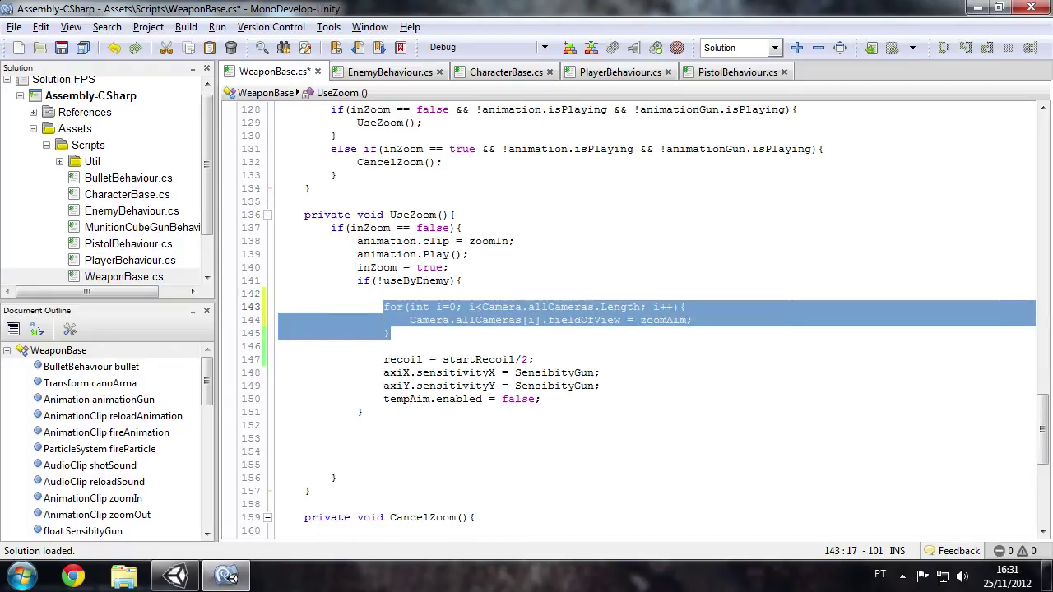
key(Down)
key(Down)
key(Down)
scroll(630, 317, down, 4)
scroll(630, 316, down, 3)
click(660, 338)
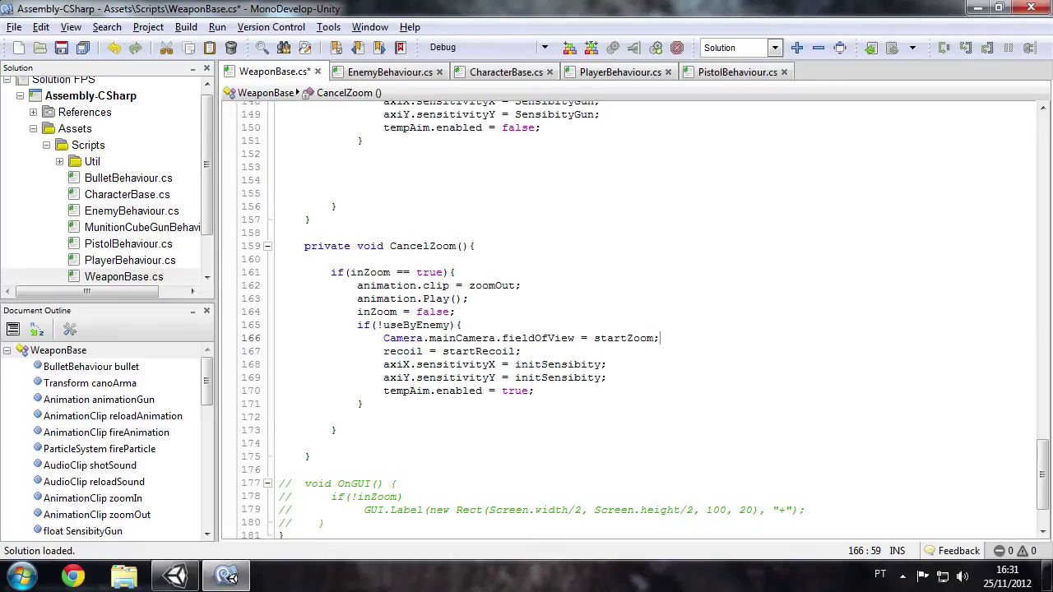
key(Return)
key(Return)
key(Return)
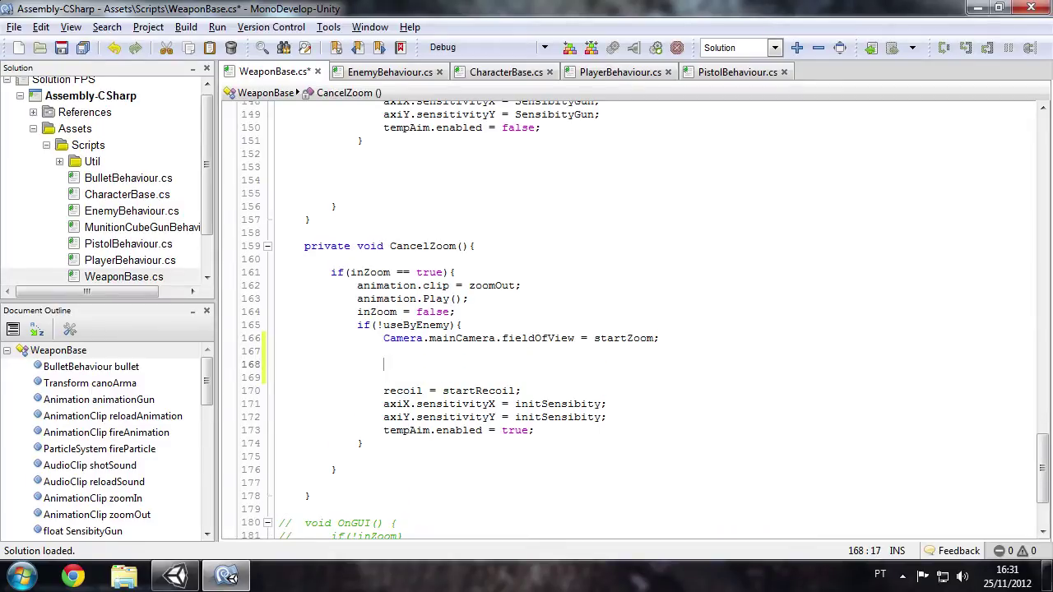
key(ctrl+v)
Change the pasted loop's zoomAim to startZoom, delete the mainCamera line, save, and return to Unity.
double_click(624, 338)
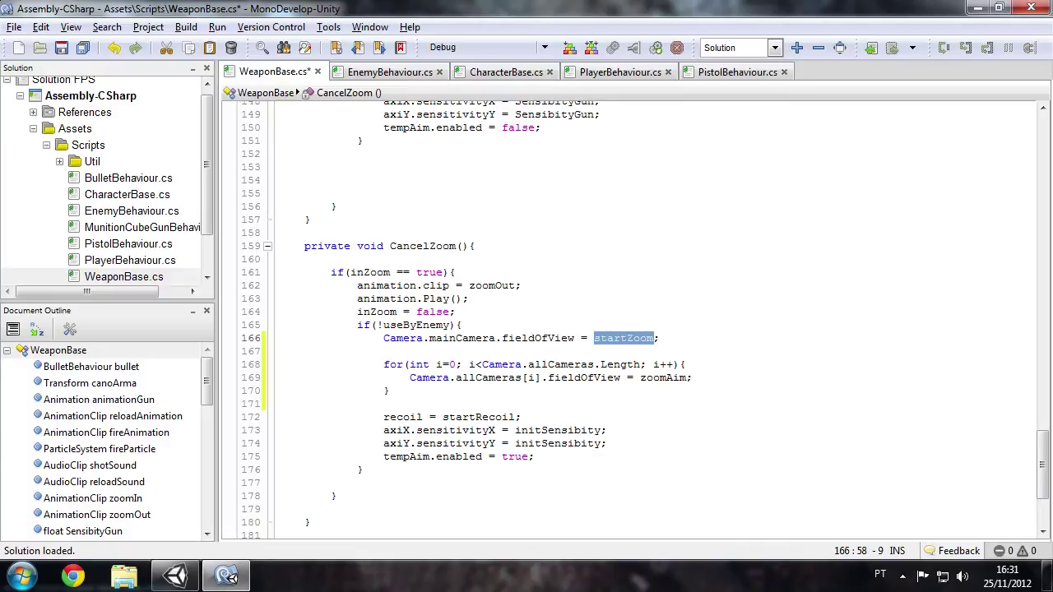
double_click(665, 378)
text(startZoom)
drag(661, 338, 278, 338)
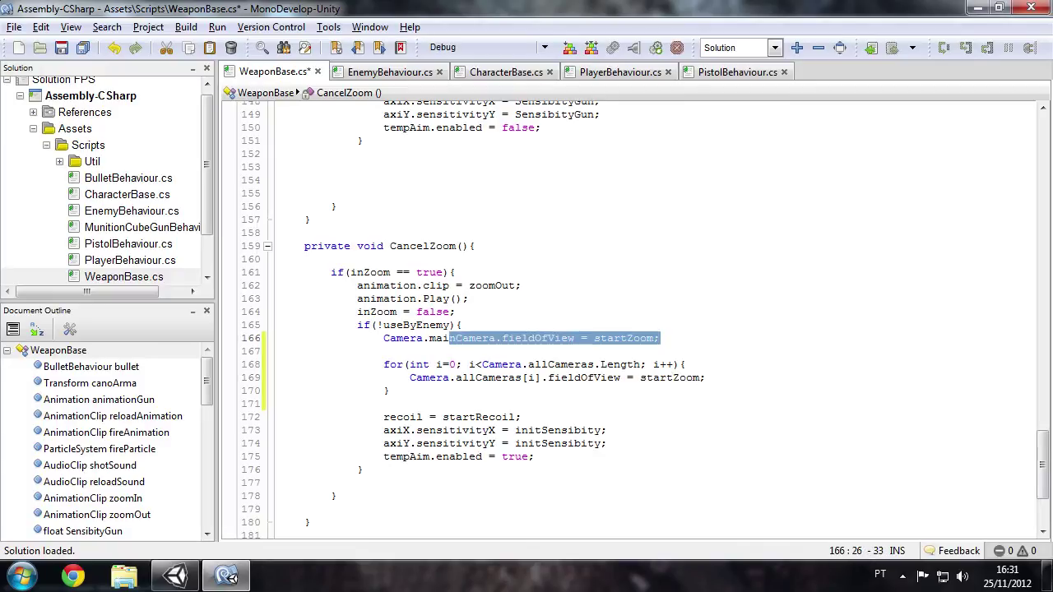
key(Delete)
key(Delete)
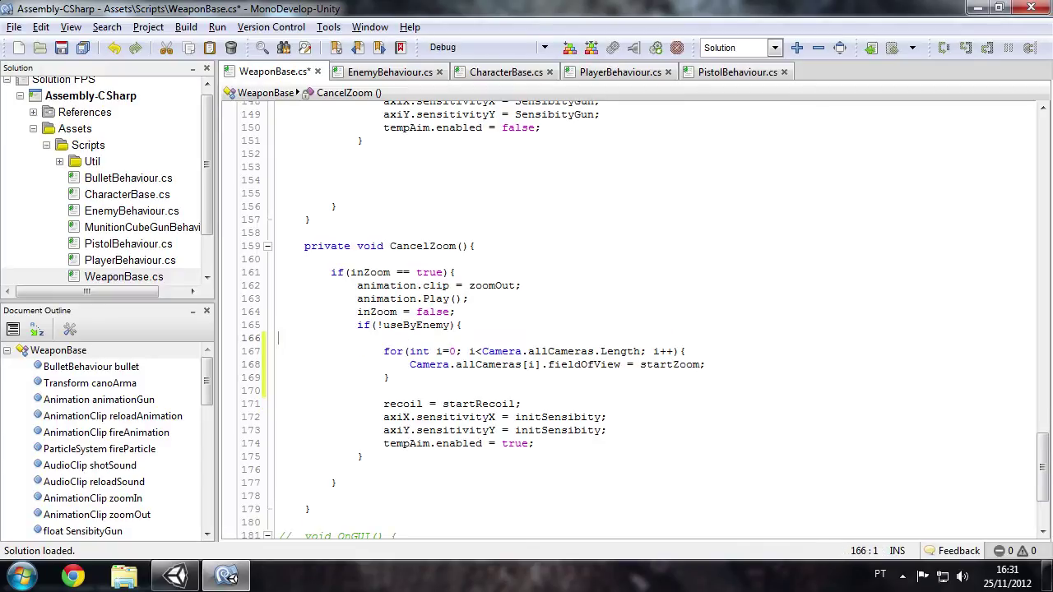
key(ctrl+s)
click(416, 364)
click(191, 574)
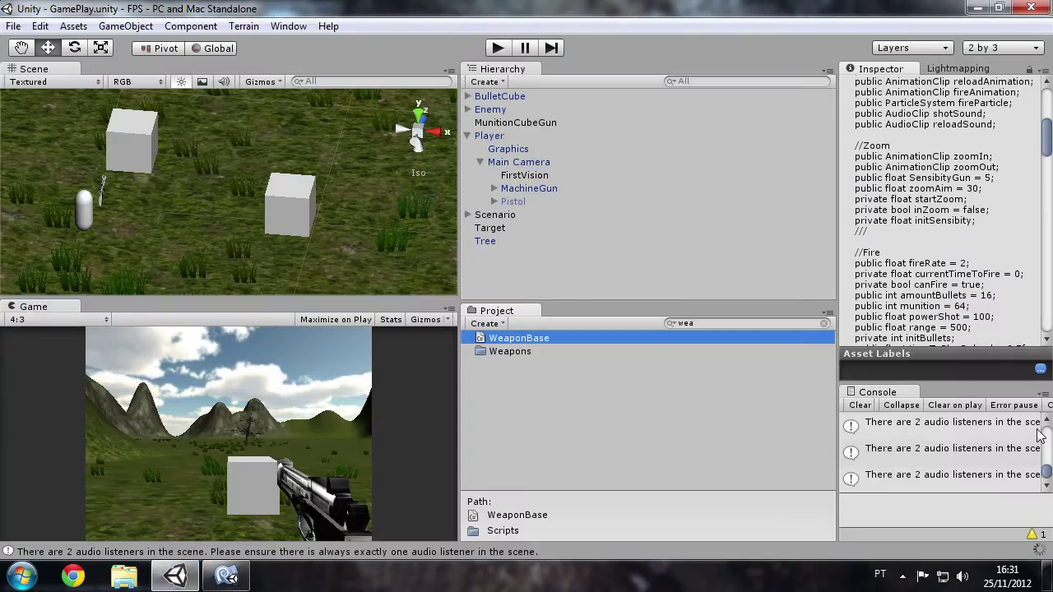
Remove the Audio Listener component from Main Camera's FirstVision child, then enter Play mode.
click(521, 164)
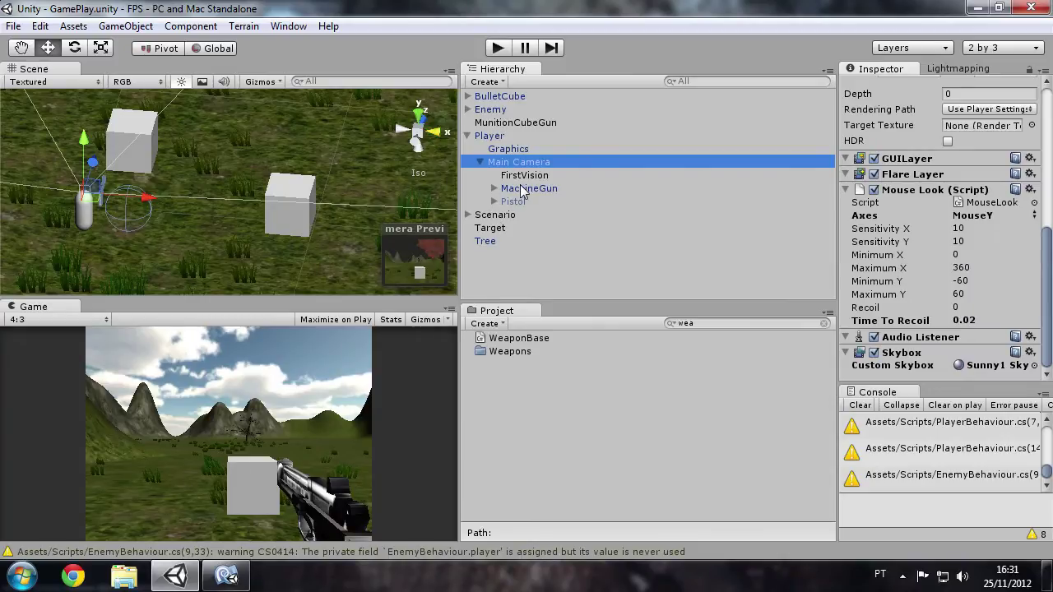
click(524, 176)
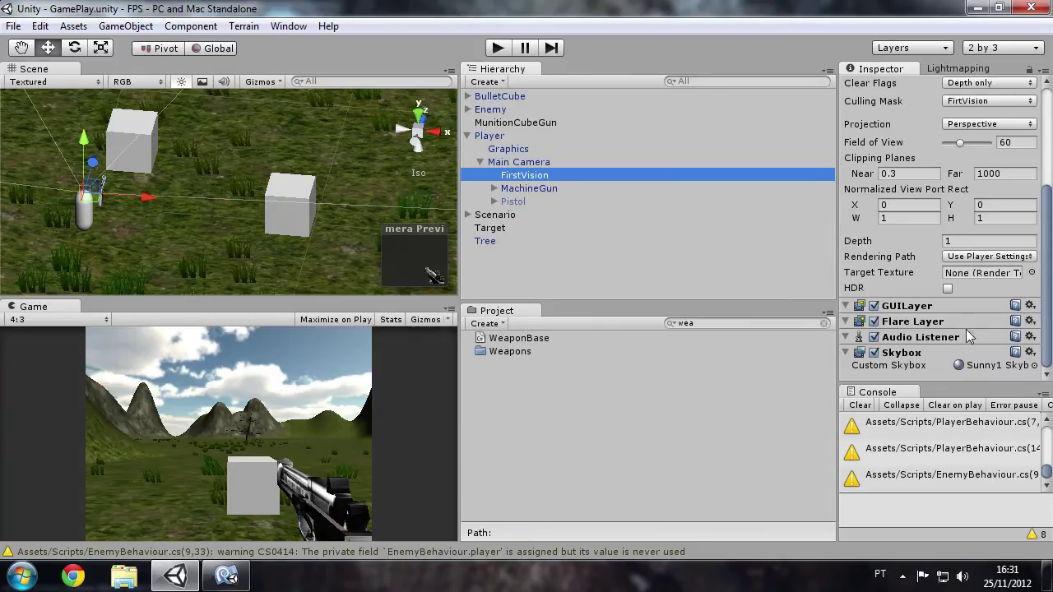
click(1030, 337)
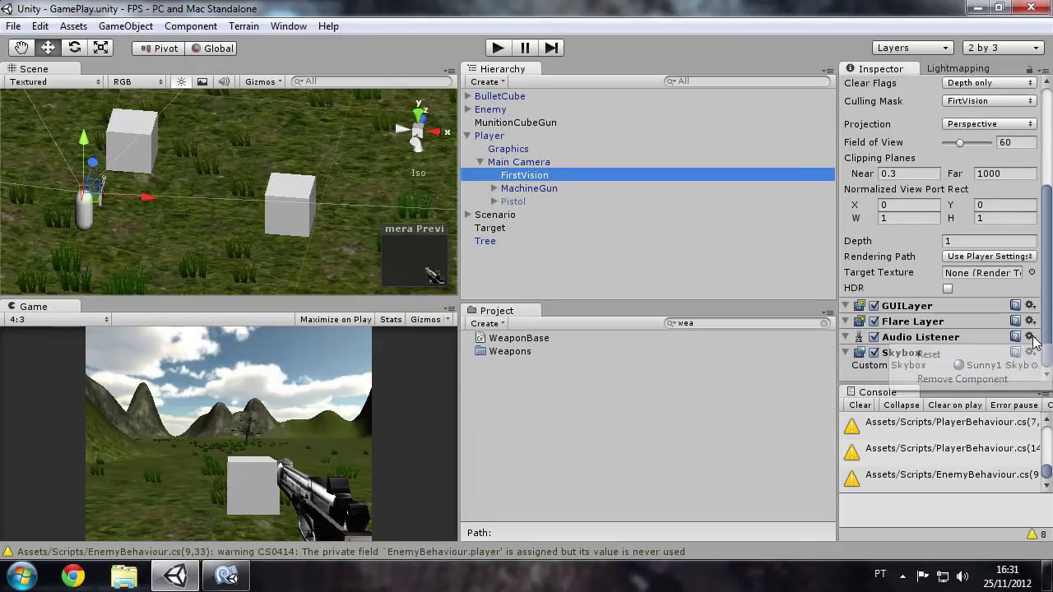
click(1024, 381)
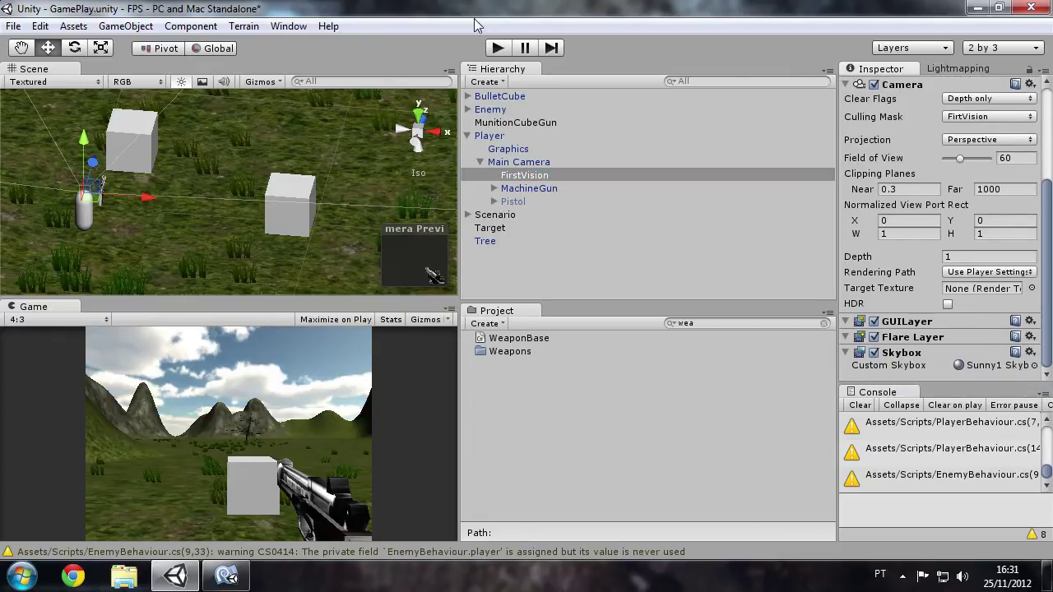
click(497, 48)
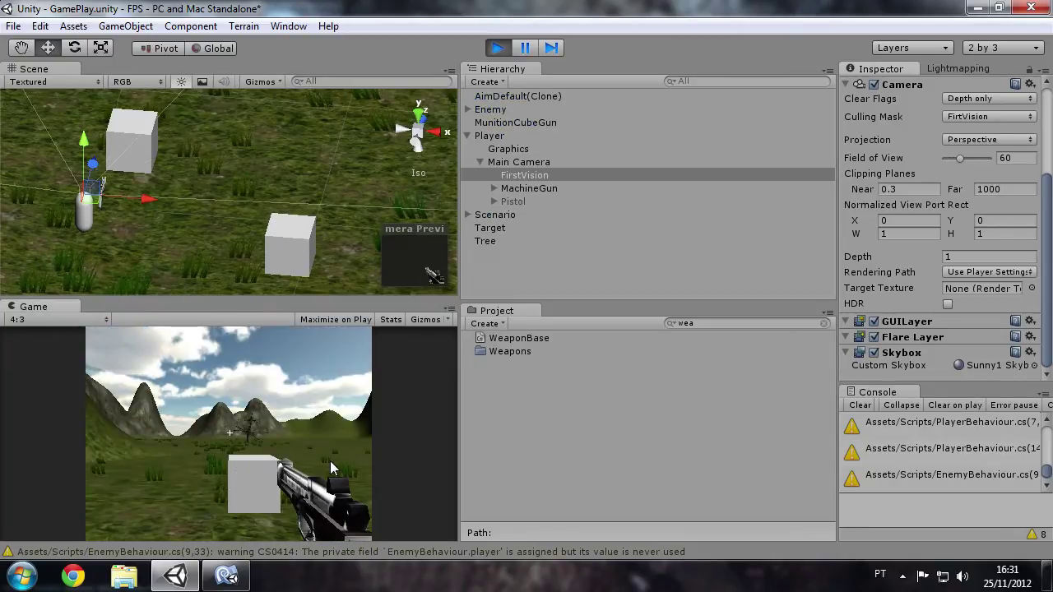
Walk forward, fire the gun twice, switch to weapon 2, and stop Play mode.
key(w)
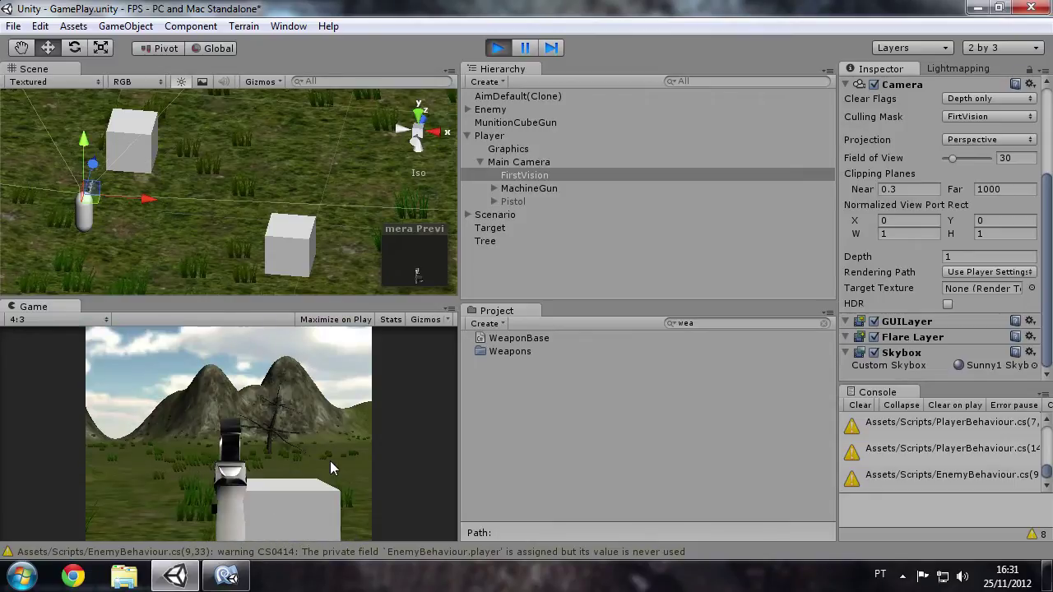
click(358, 463)
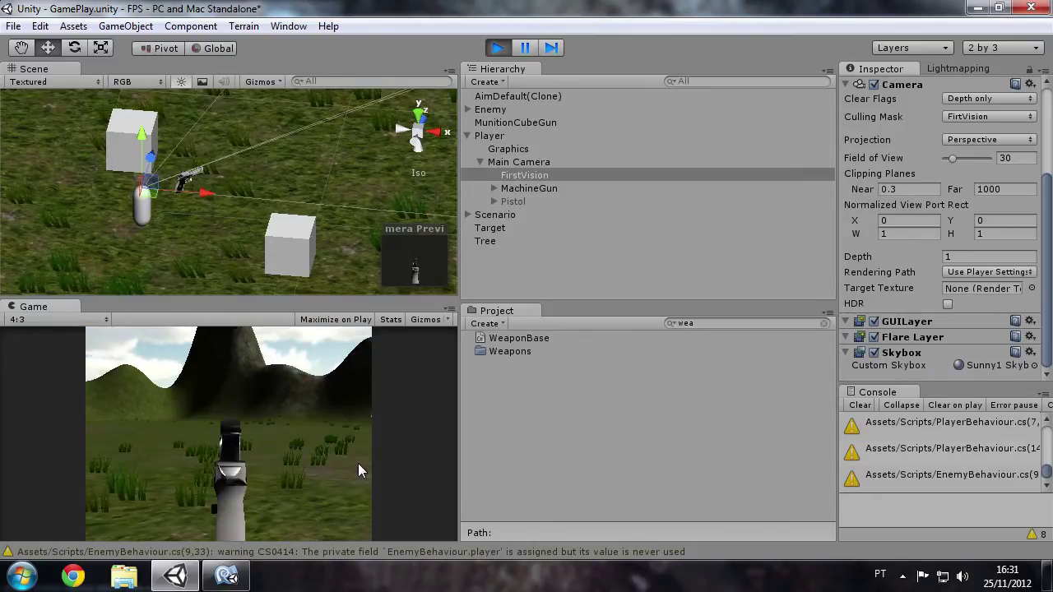
click(358, 464)
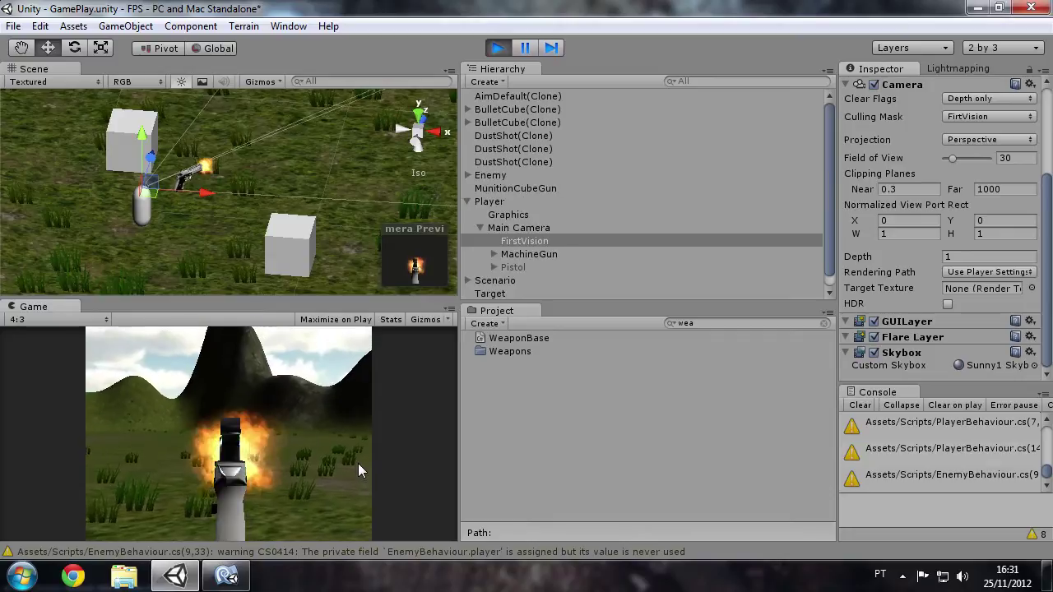
key(2)
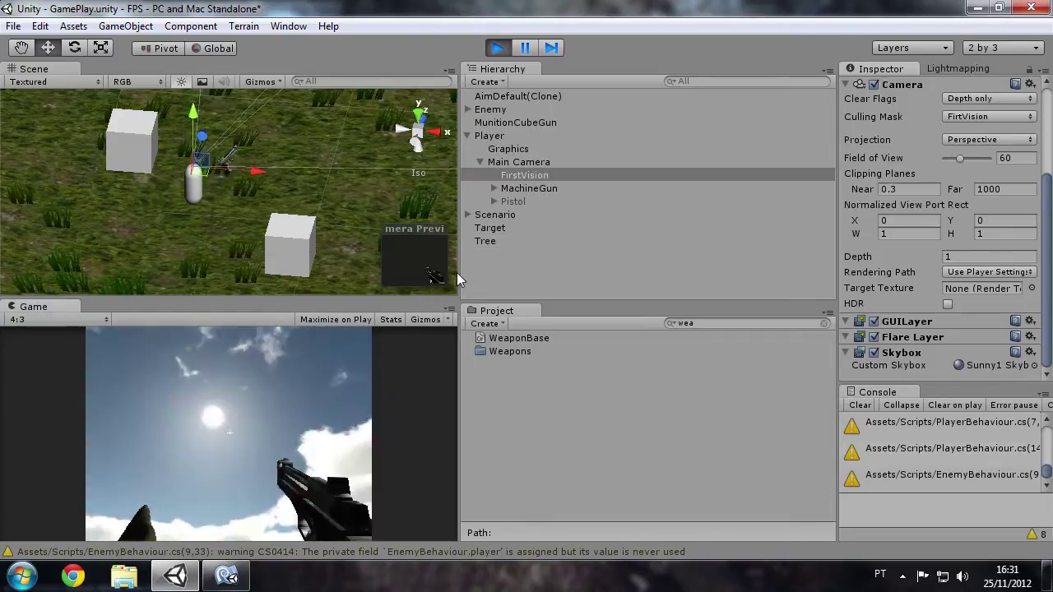
click(497, 48)
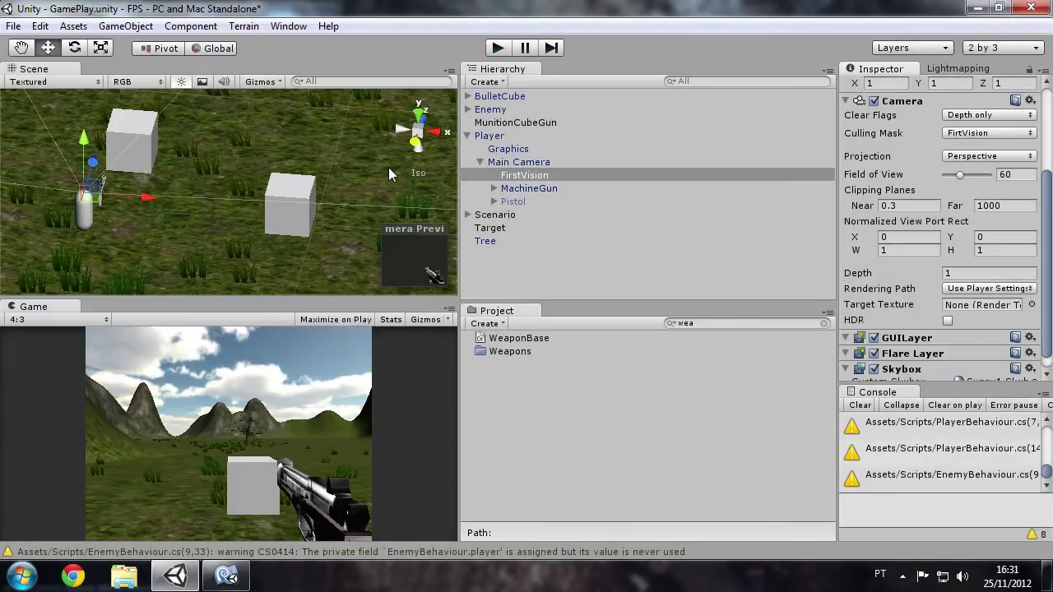
Orbit the Scene view around the cubes and grass, then frame the FirstVision camera.
right_drag(388, 167, 175, 264)
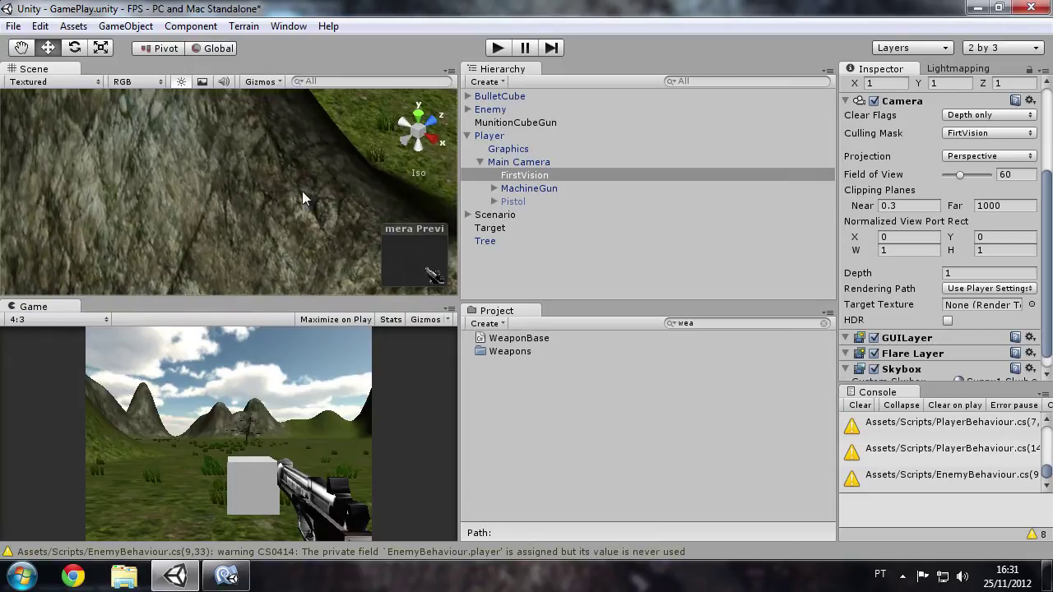
mouse_move(175, 256)
right_down()
mouse_move(261, 174)
mouse_move(185, 189)
mouse_move(383, 194)
mouse_move(124, 223)
mouse_move(235, 206)
mouse_move(129, 223)
mouse_move(303, 254)
right_up()
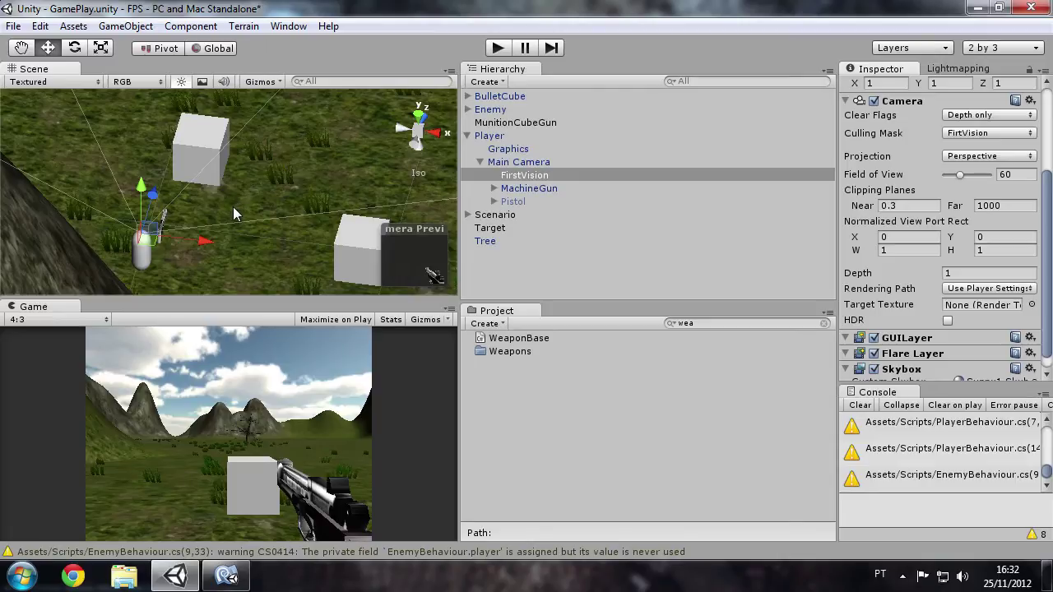
right_drag(300, 219, 251, 196)
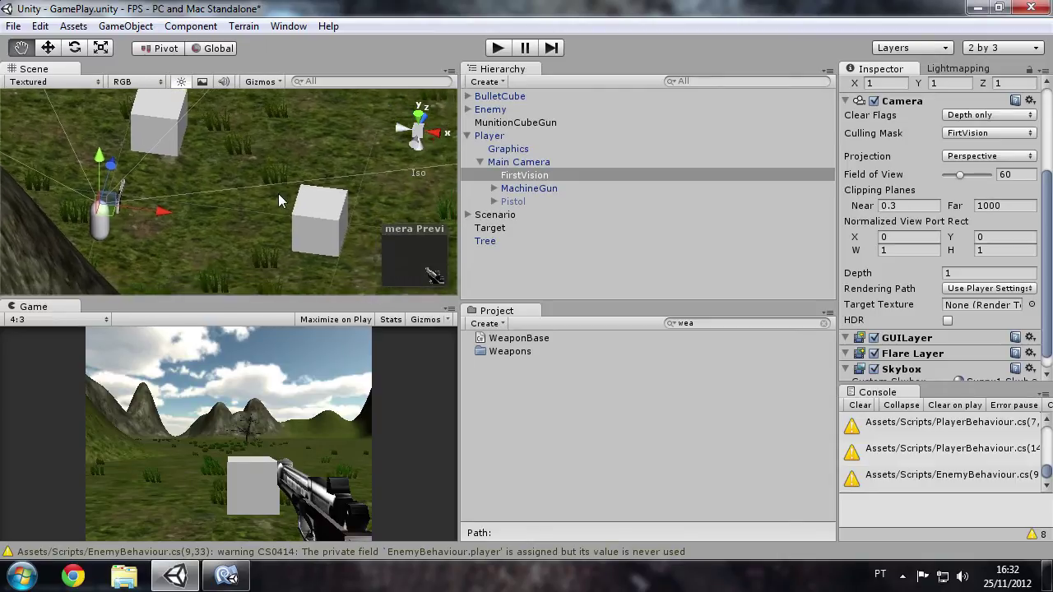
mouse_move(131, 203)
right_down()
mouse_move(173, 223)
mouse_move(301, 246)
right_up()
double_click(546, 169)
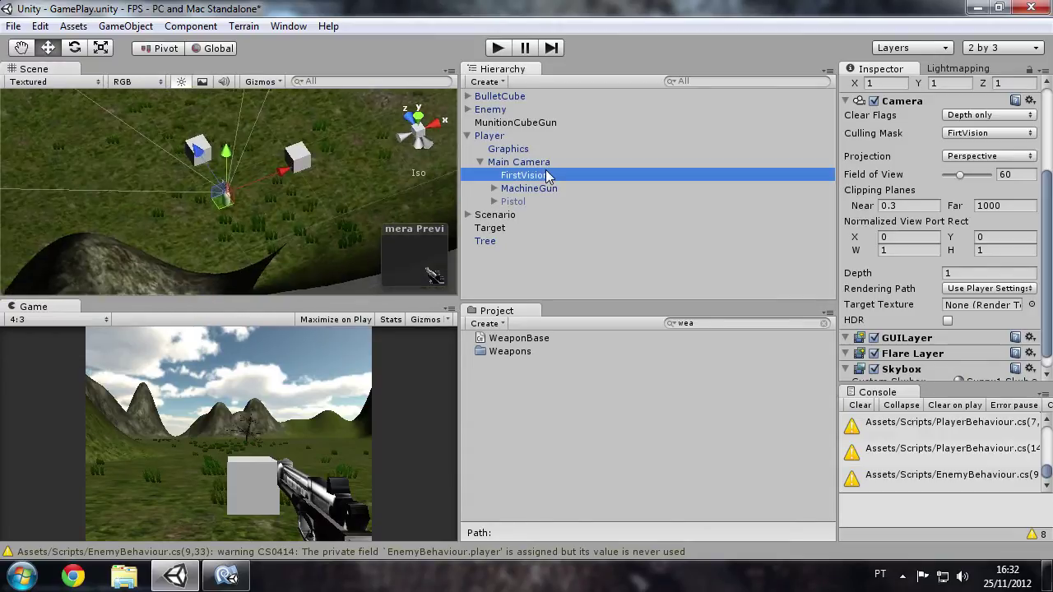
mouse_move(276, 198)
right_down()
mouse_move(282, 164)
mouse_move(242, 170)
right_up()
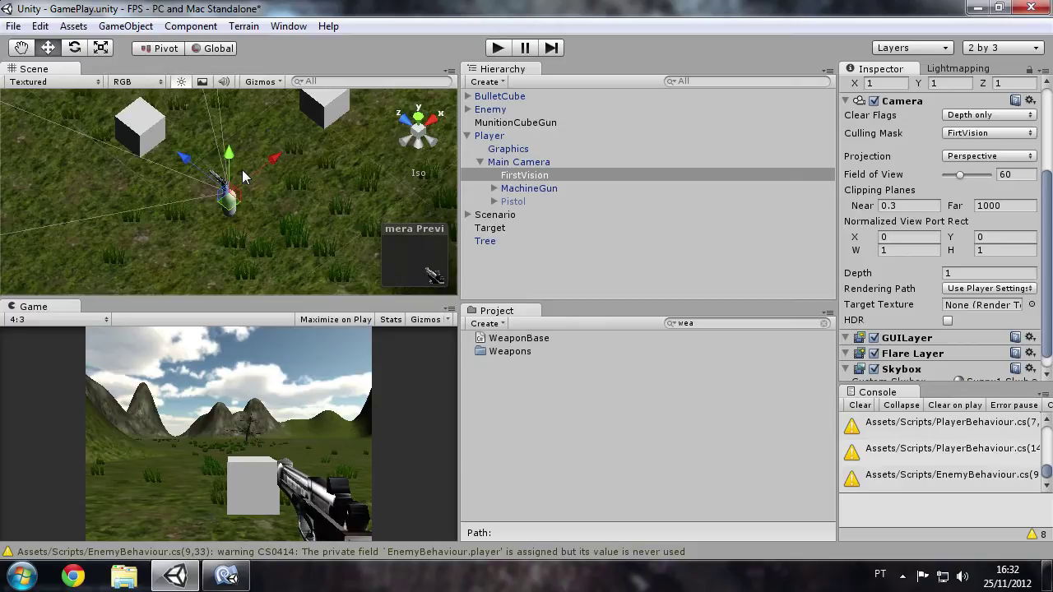
Zoom and orbit around the player, then clear the 'wea' project asset search.
scroll(234, 187, up, 3)
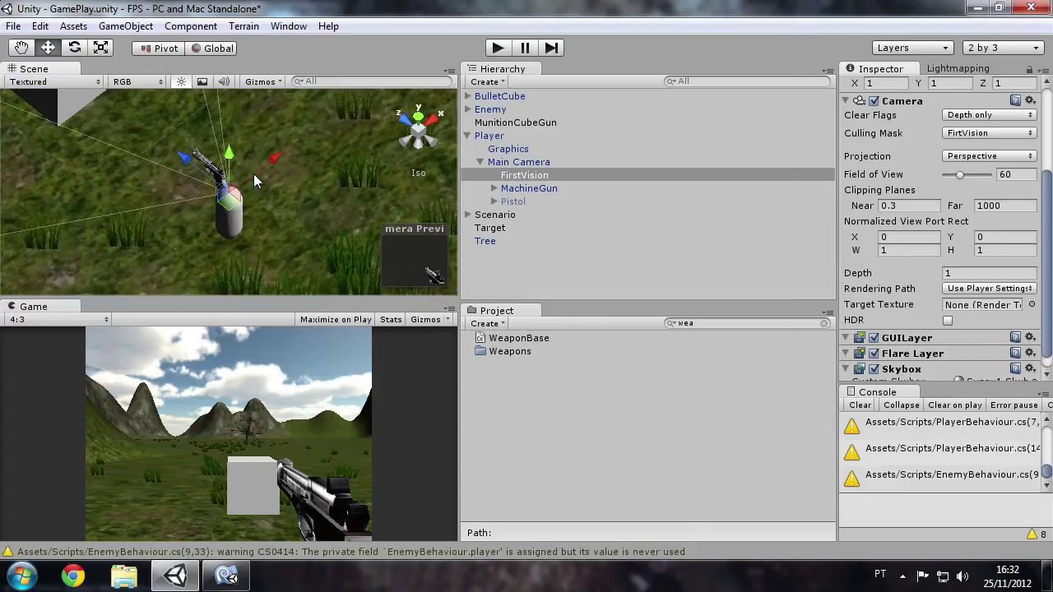
mouse_move(301, 179)
alt+mouse_down()
mouse_move(458, 56)
mouse_move(205, 97)
mouse_move(177, 163)
mouse_move(457, 134)
alt+mouse_up()
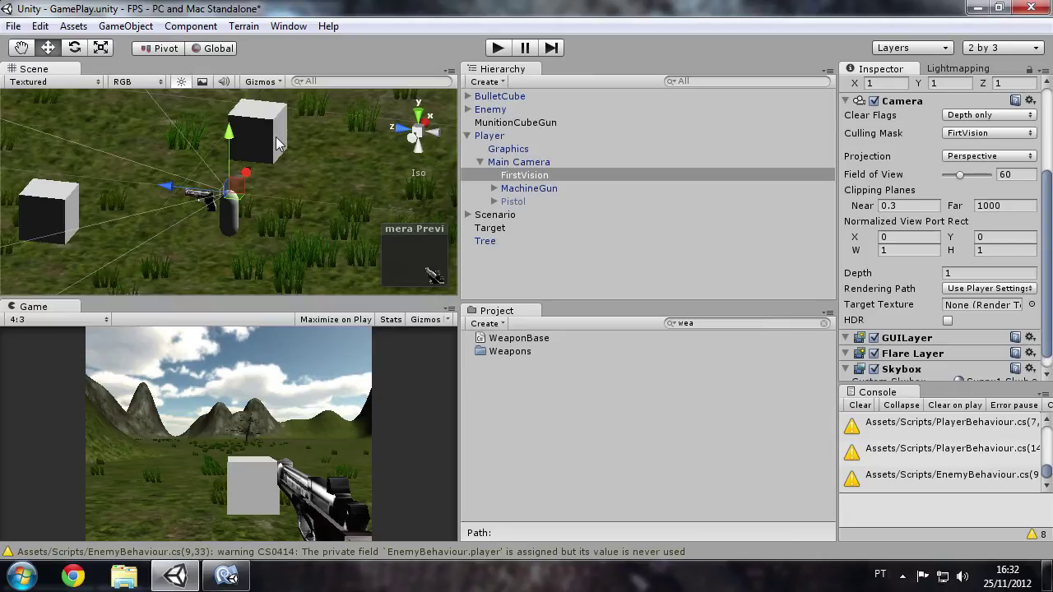
click(619, 318)
key(BackSpace)
key(BackSpace)
key(BackSpace)
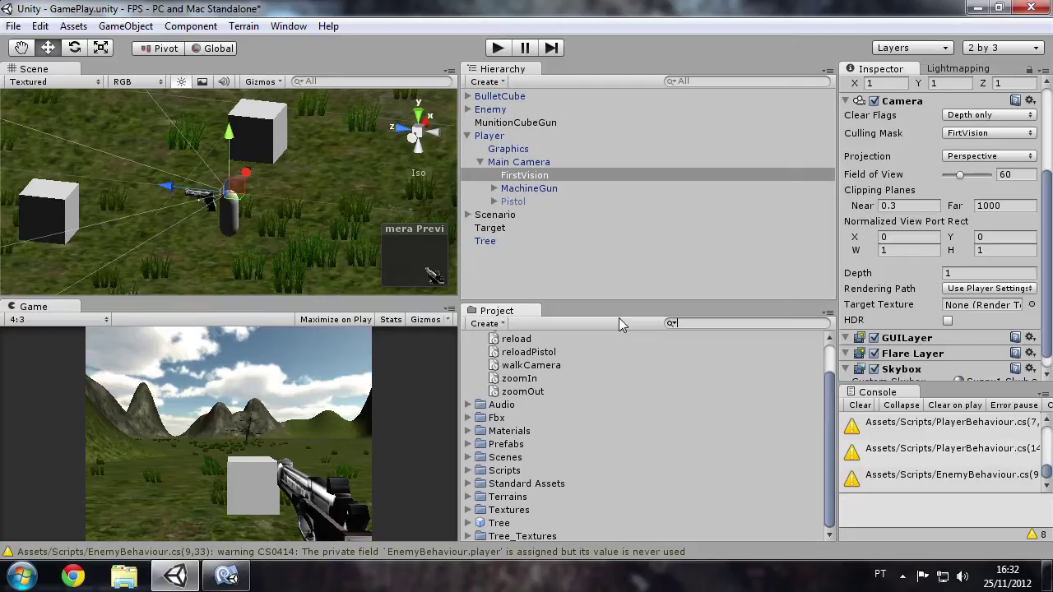
Expand and select Enemy, ping its EnemyBehaviour script from the Inspector, and bring it up in MonoDevelop.
drag(826, 466, 826, 432)
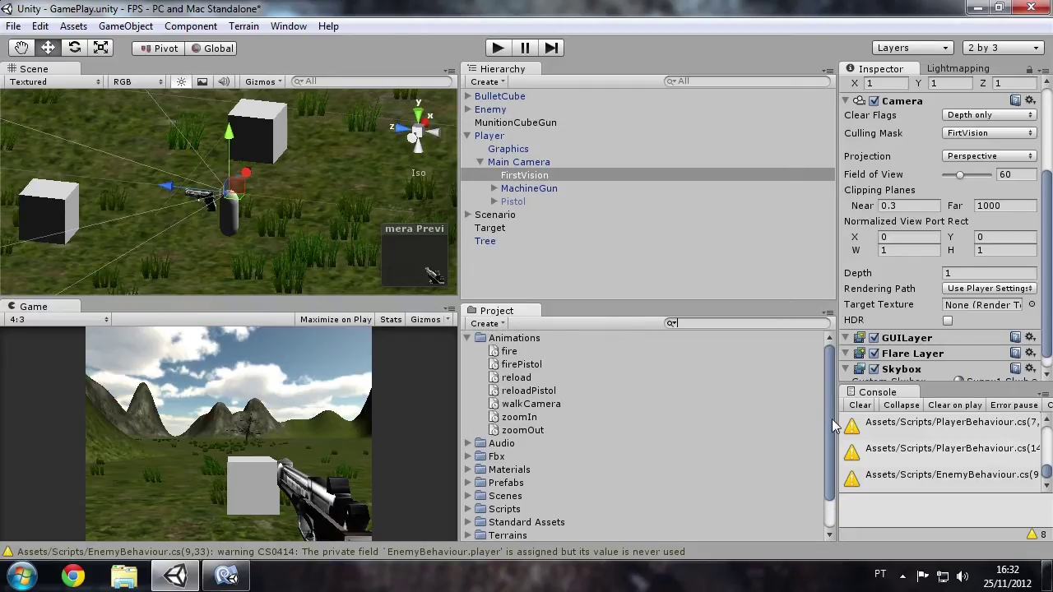
click(467, 339)
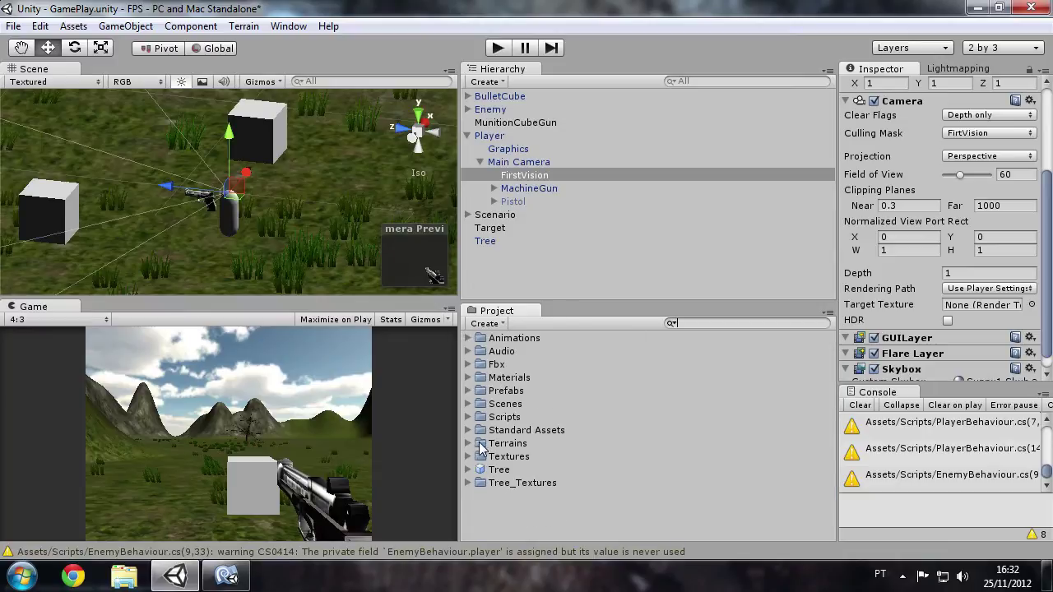
alt+drag(238, 212, 58, 211)
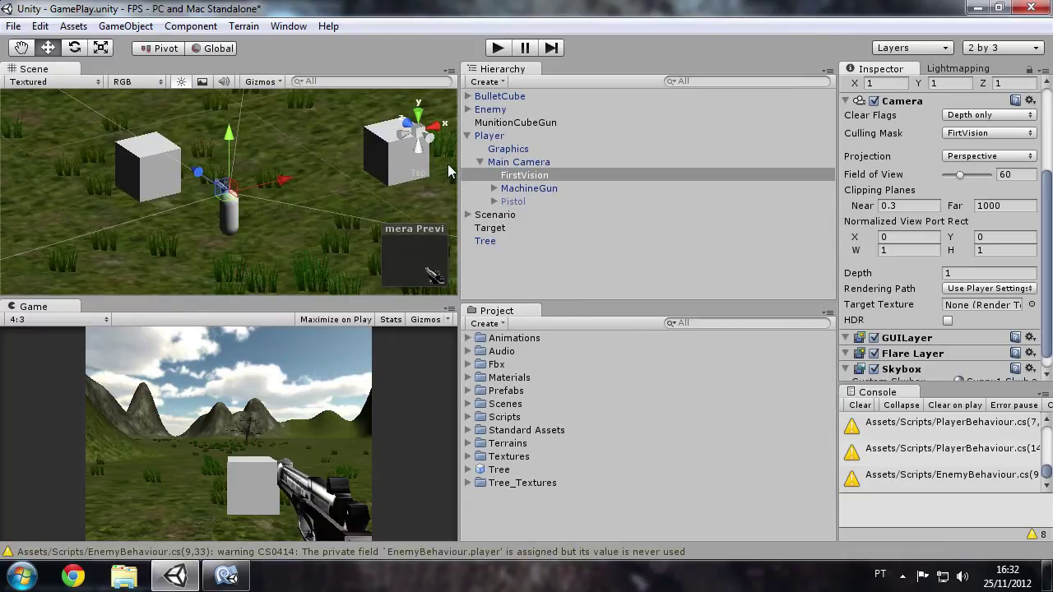
click(468, 107)
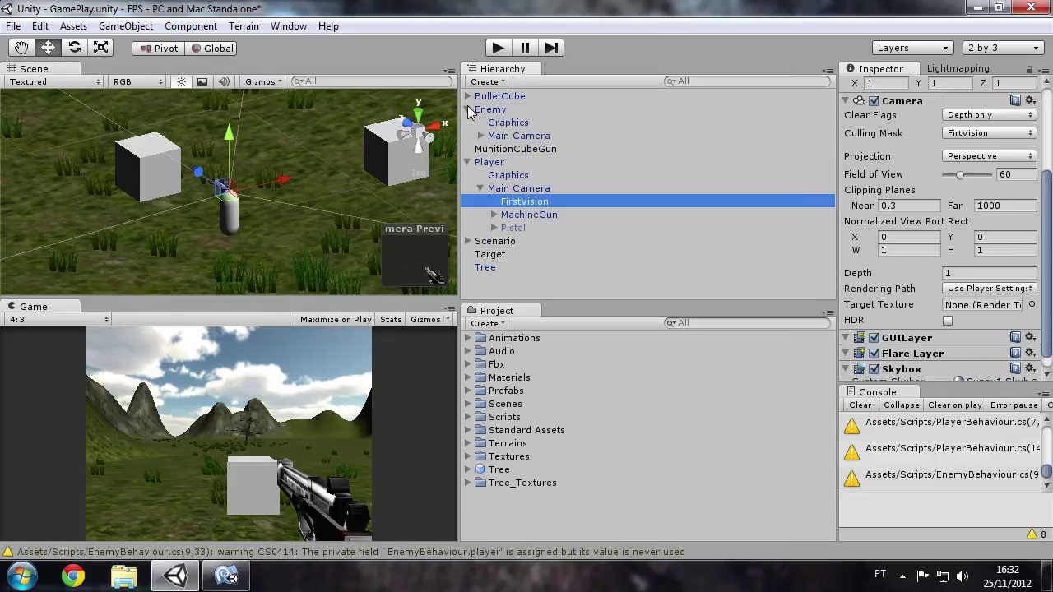
click(498, 113)
mouse_move(1050, 195)
mouse_down()
mouse_move(1051, 350)
mouse_move(1044, 346)
mouse_up()
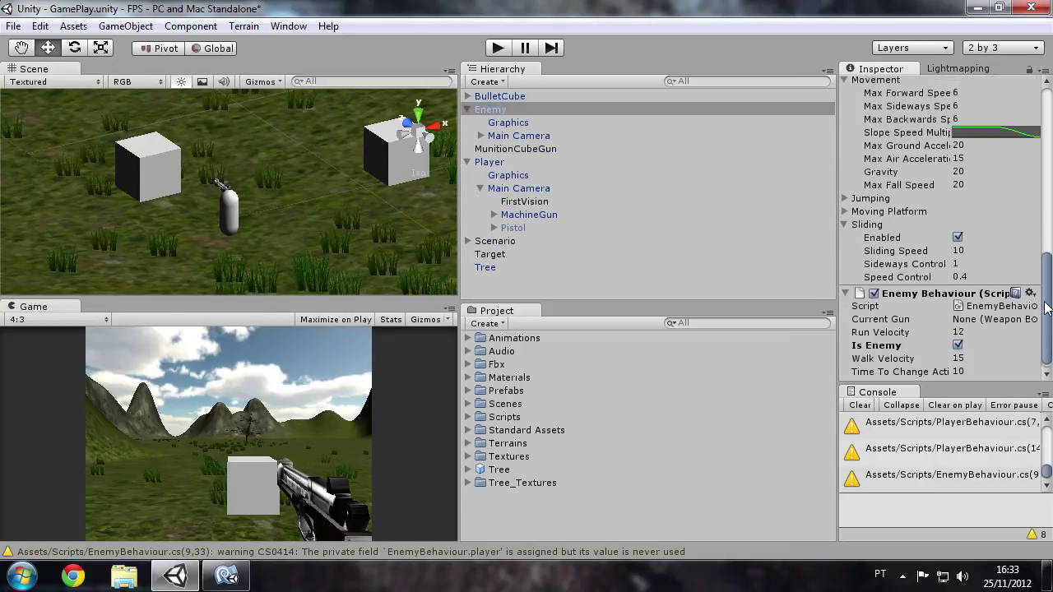
click(1003, 301)
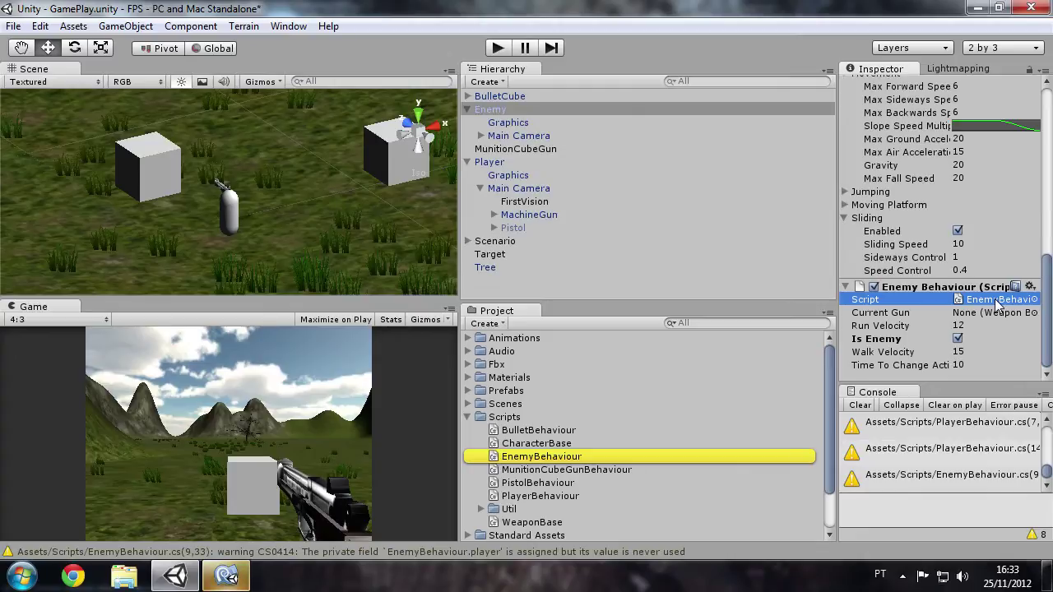
click(227, 578)
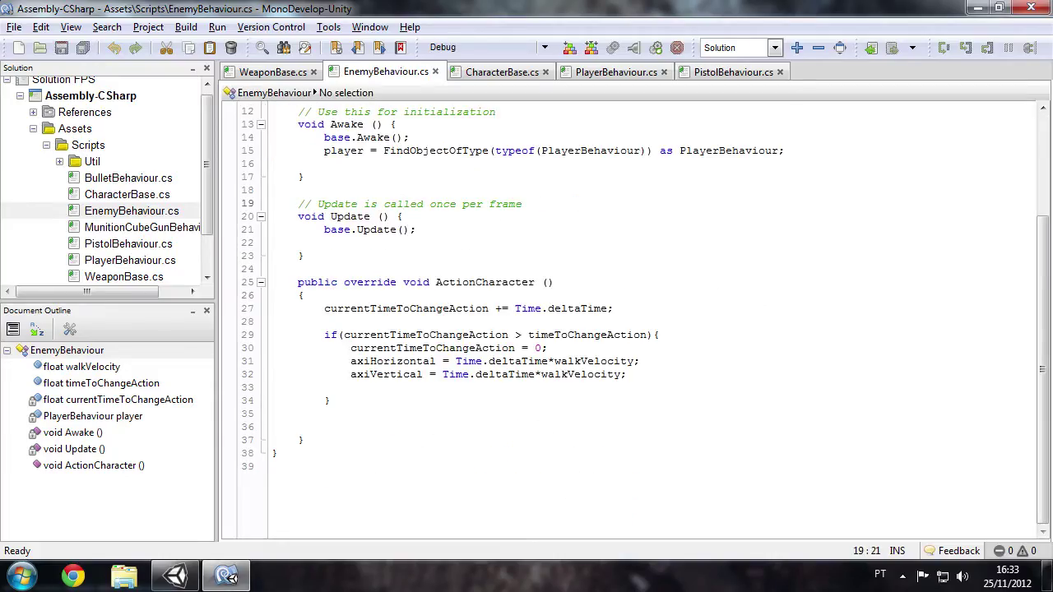
Inspect the axiHorizontal and walkVelocity movement lines in ActionCharacter of EnemyBehaviour.cs.
click(434, 361)
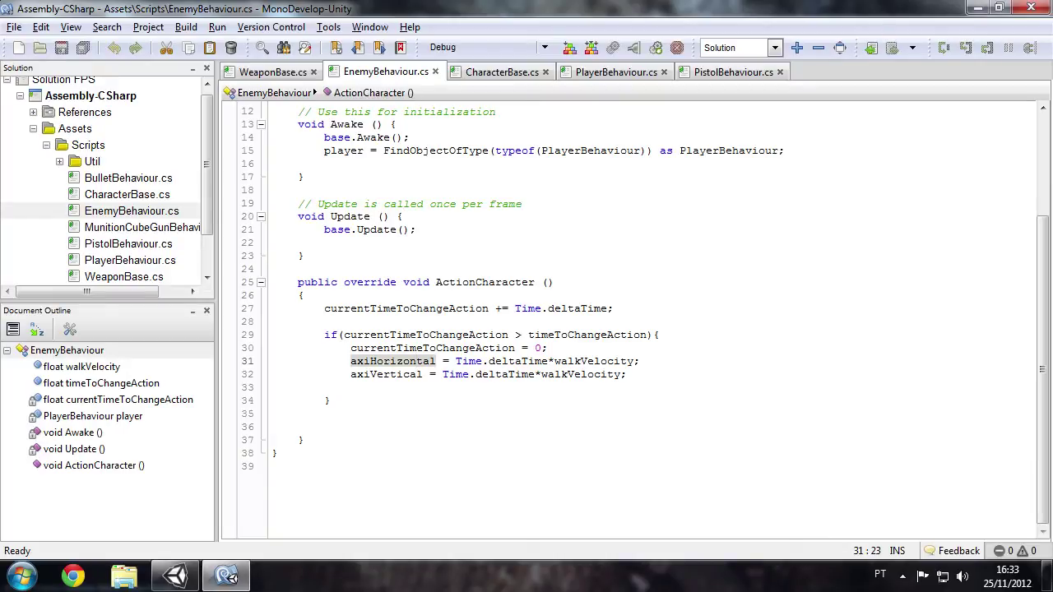
click(325, 321)
Back in Unity, try setting the Enemy's Run Velocity to 50, then undo it.
click(174, 576)
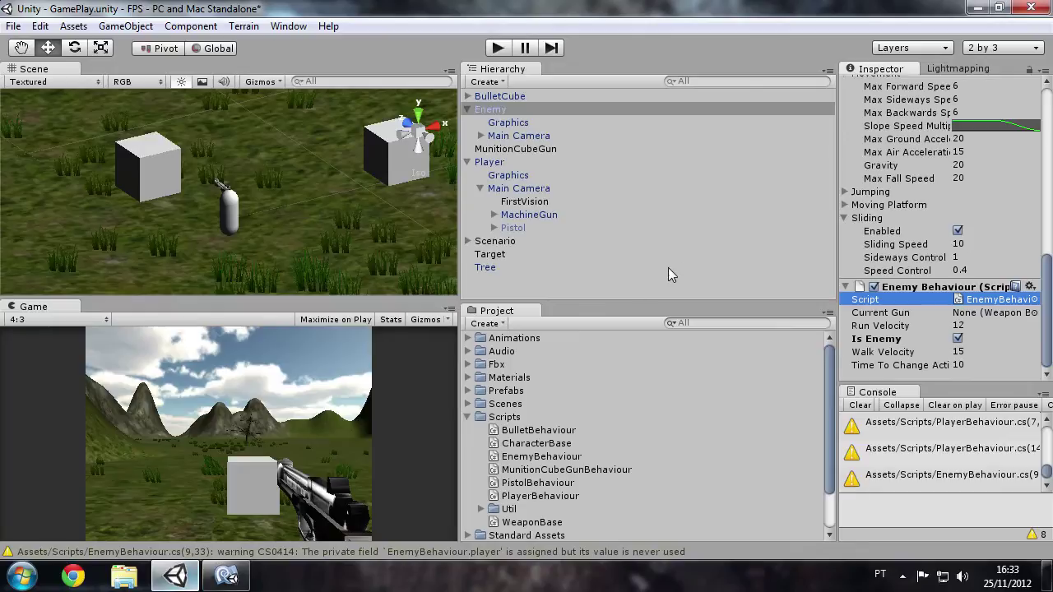
click(996, 326)
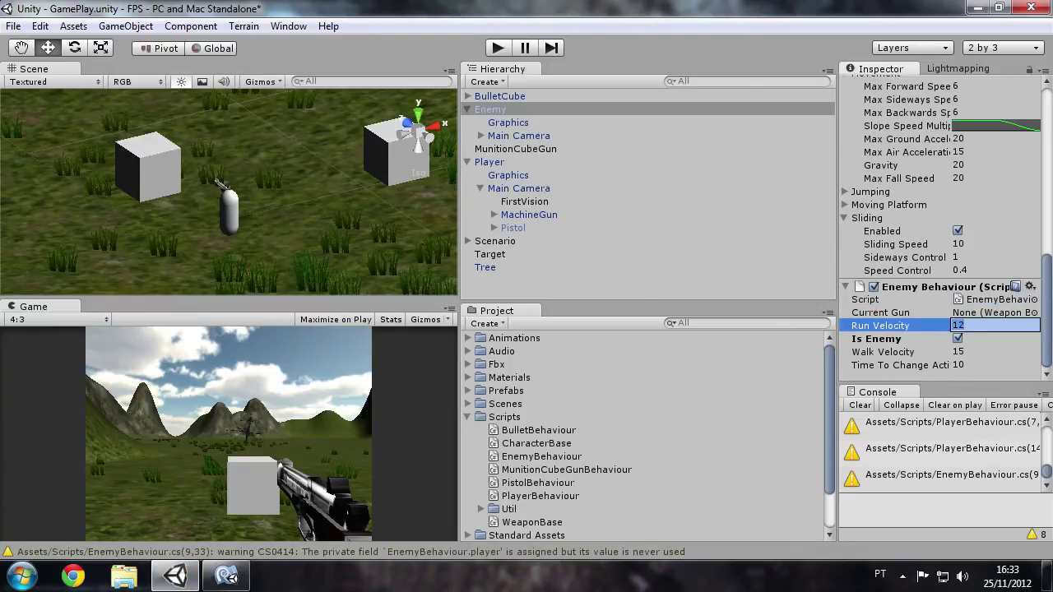
text(50)
key(Return)
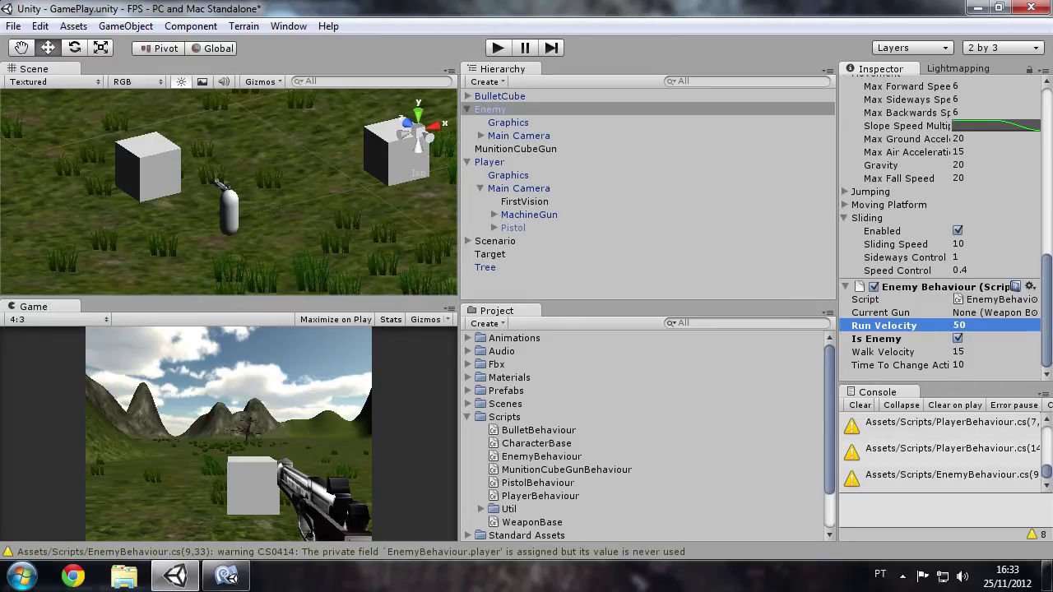
key(ctrl+z)
Set Walk Velocity to 50 and Time To Change Action to 3, then start the game.
click(979, 352)
text(50)
key(Return)
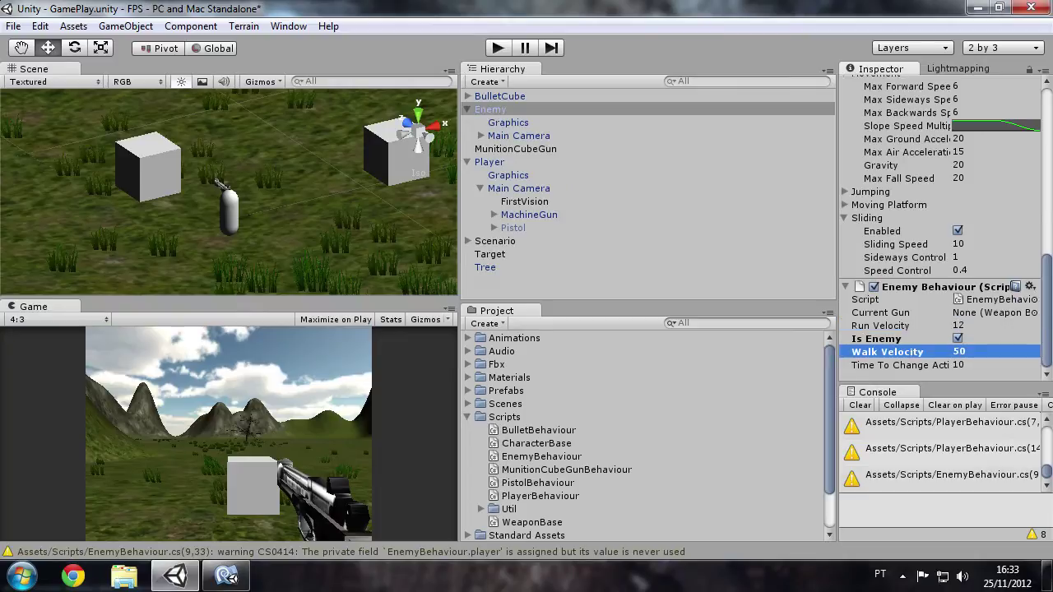
click(980, 365)
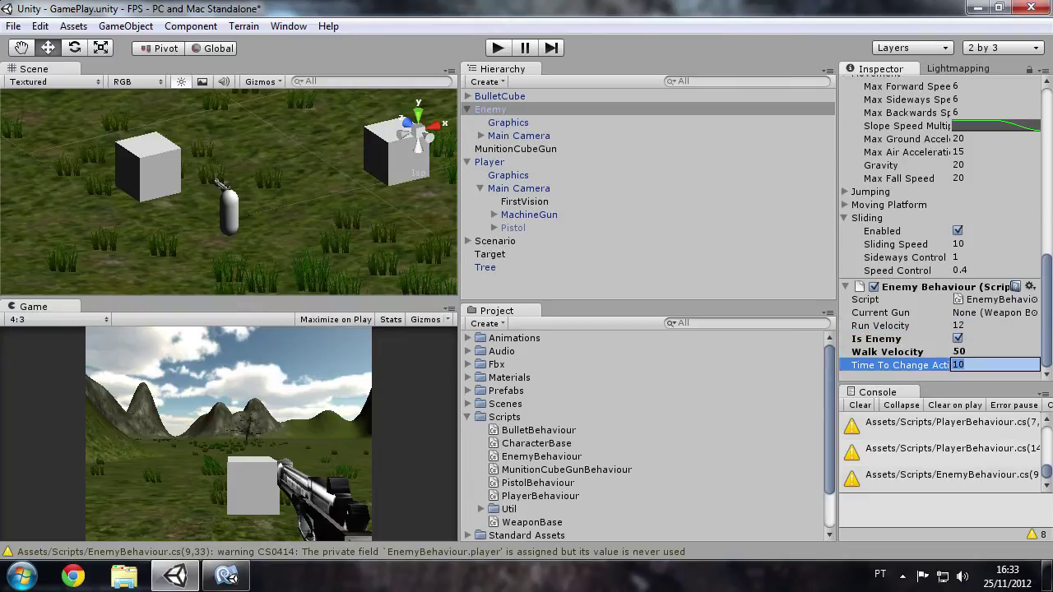
text(3)
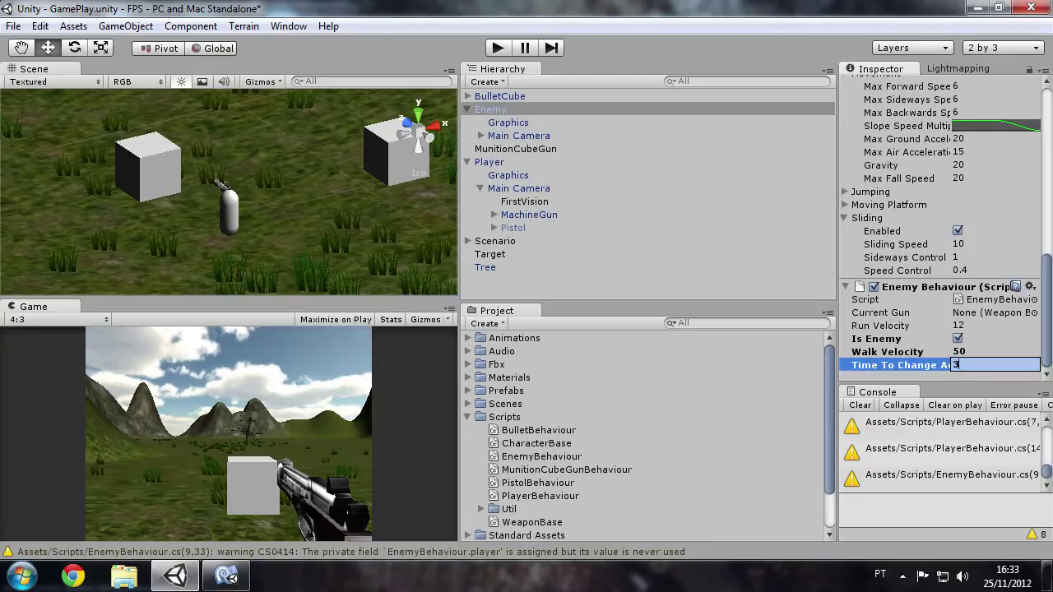
key(Return)
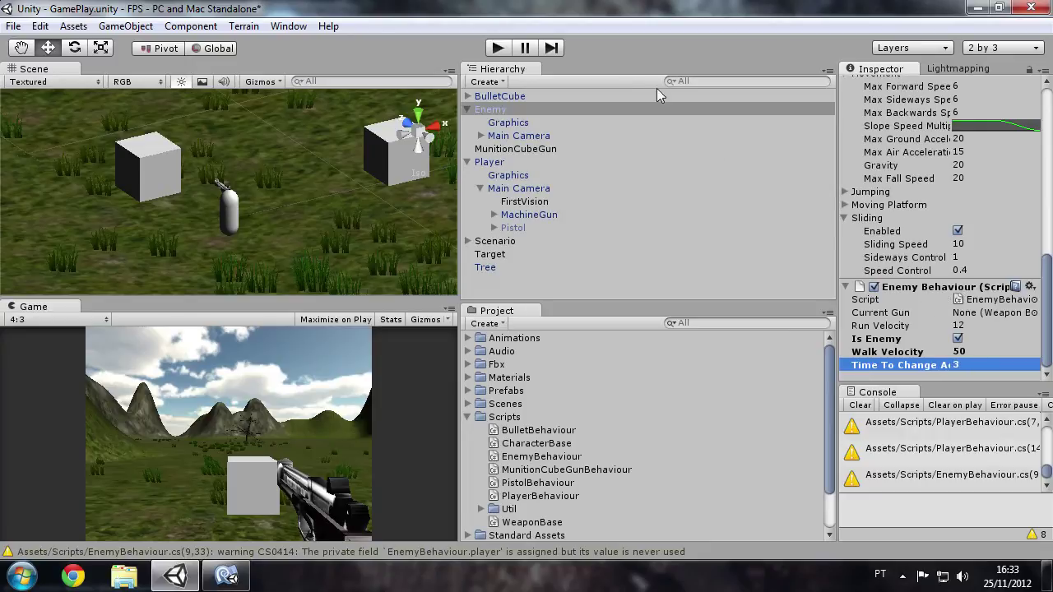
click(498, 49)
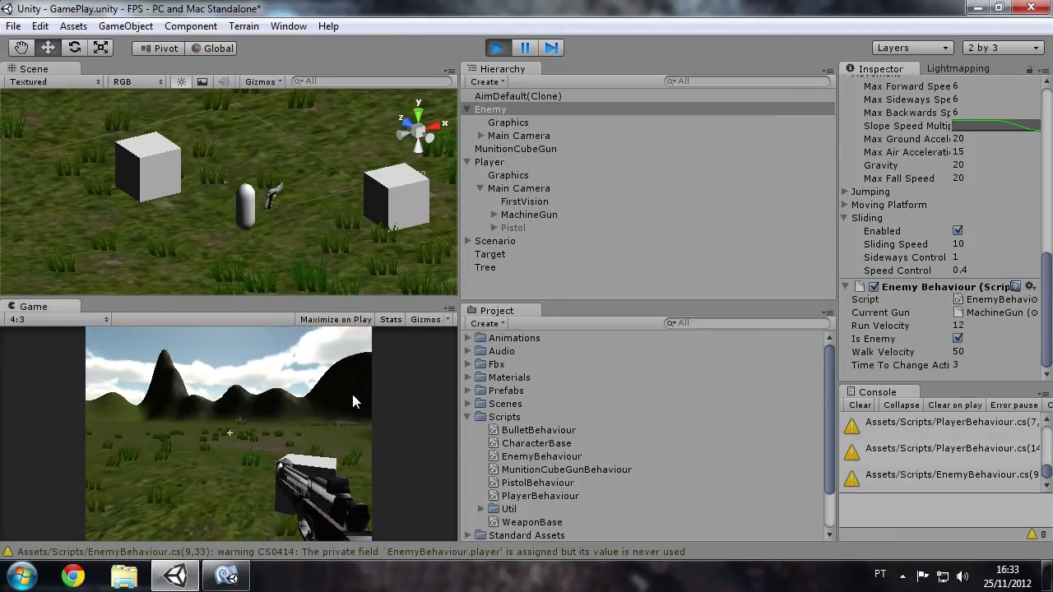
Switch to the pistol, walk toward the roaming enemy, then stop the game and return to the code.
key(2)
key(w)
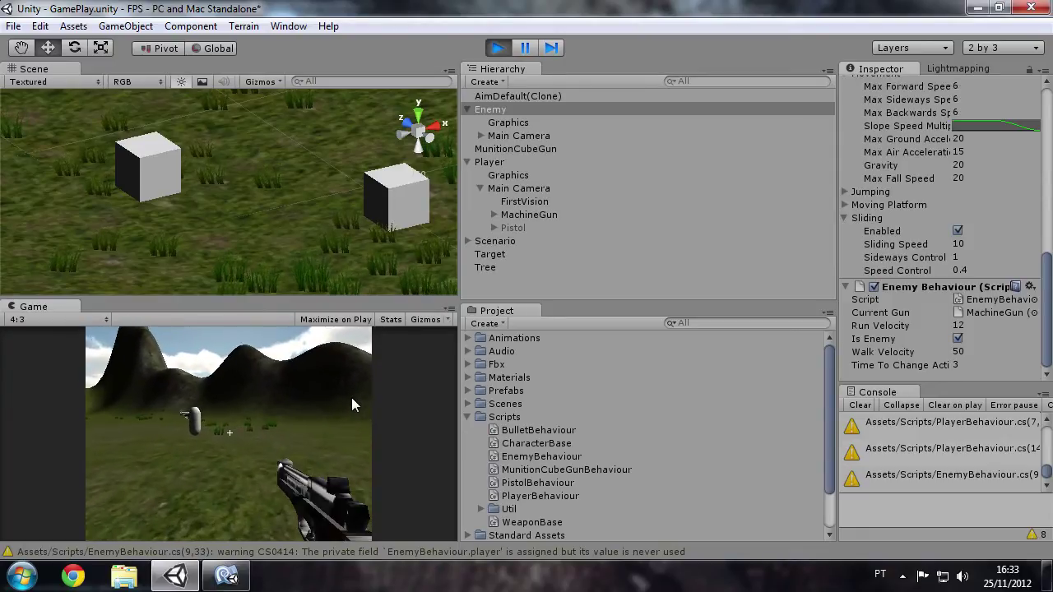
key(w)
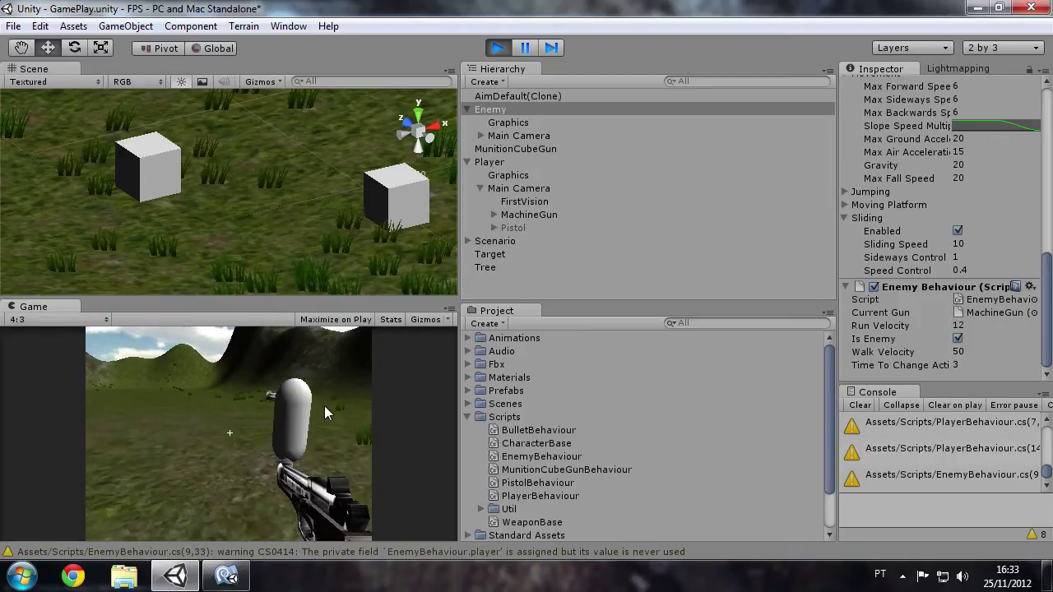
click(496, 51)
click(226, 576)
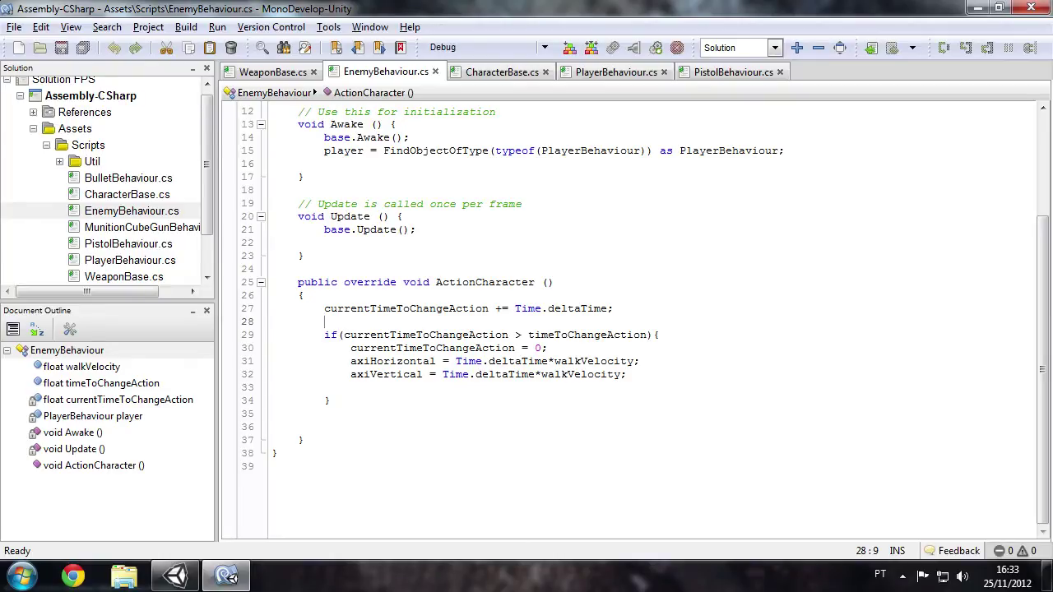
Scroll through EnemyBehaviour.cs to locate the player field declaration.
scroll(626, 321, up, 4)
scroll(626, 321, down, 3)
scroll(625, 321, up, 3)
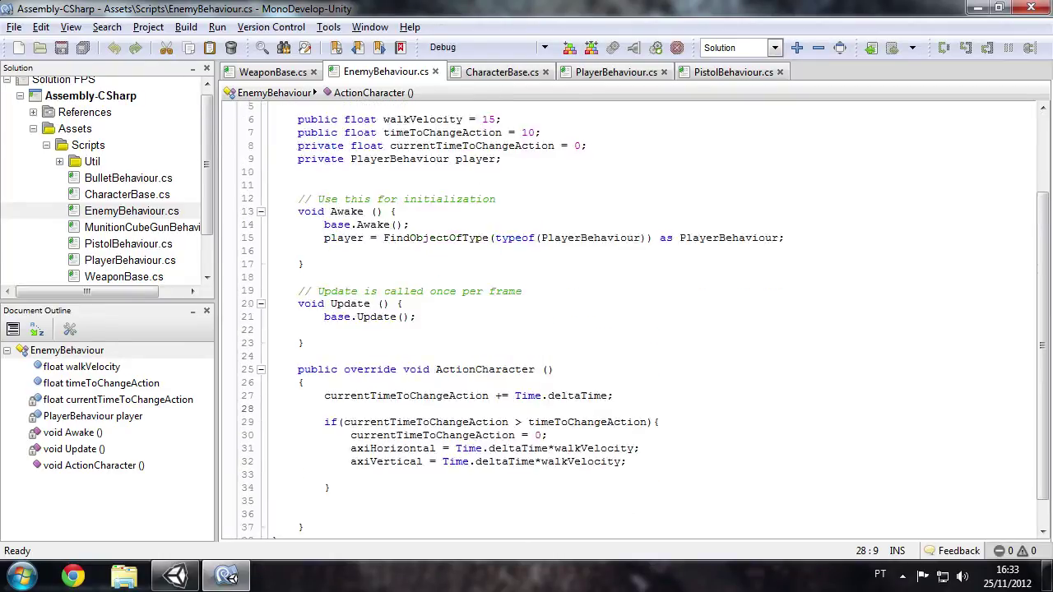
drag(502, 213, 390, 200)
click(298, 240)
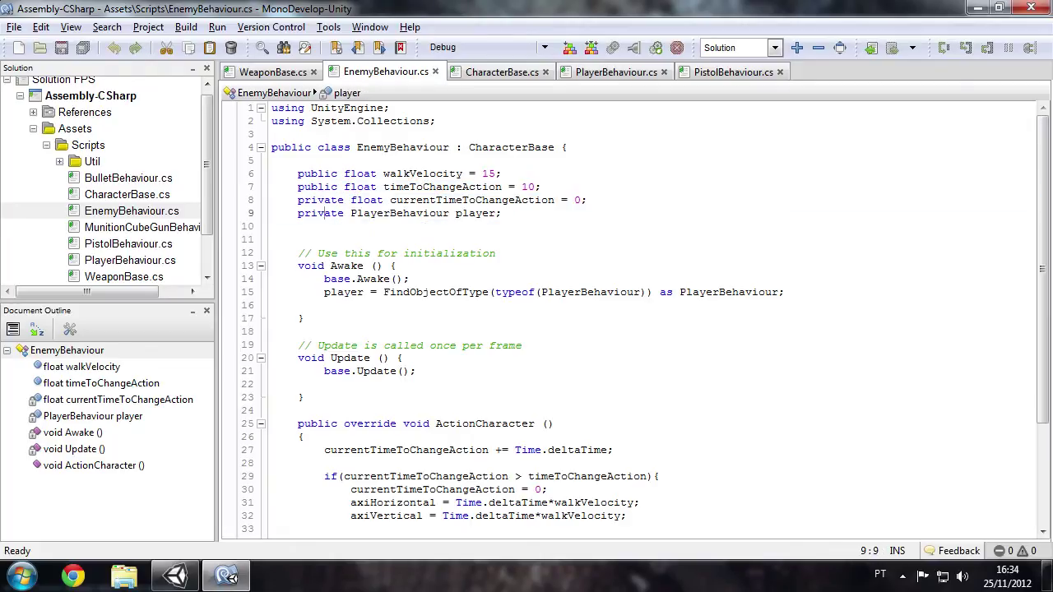
scroll(625, 321, down, 4)
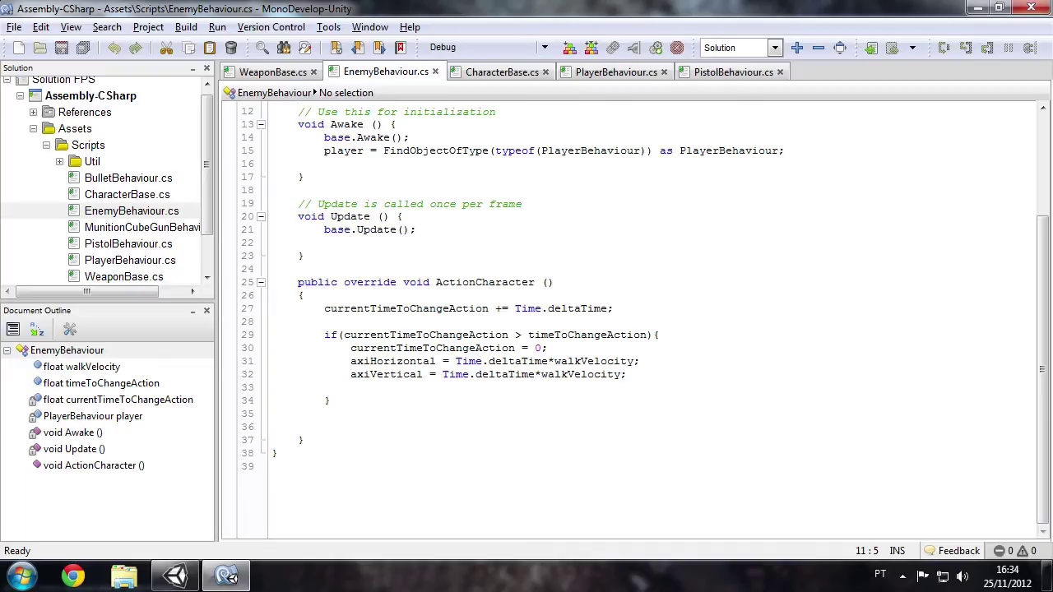
scroll(625, 321, up, 4)
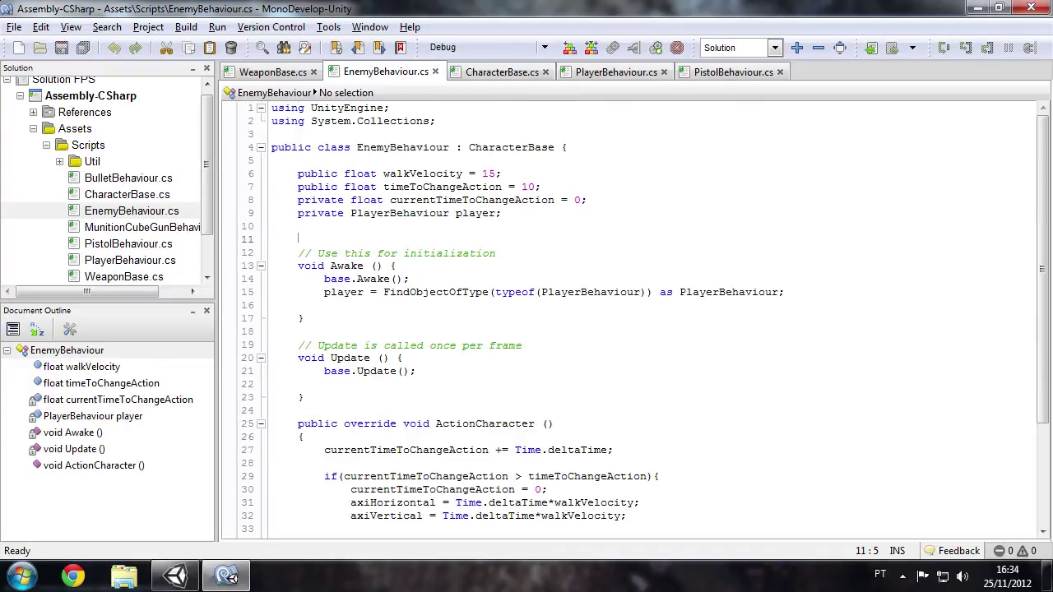
Delete the player field and its FindObjectOfType assignment in Awake, then save.
click(272, 213)
key(shift+End)
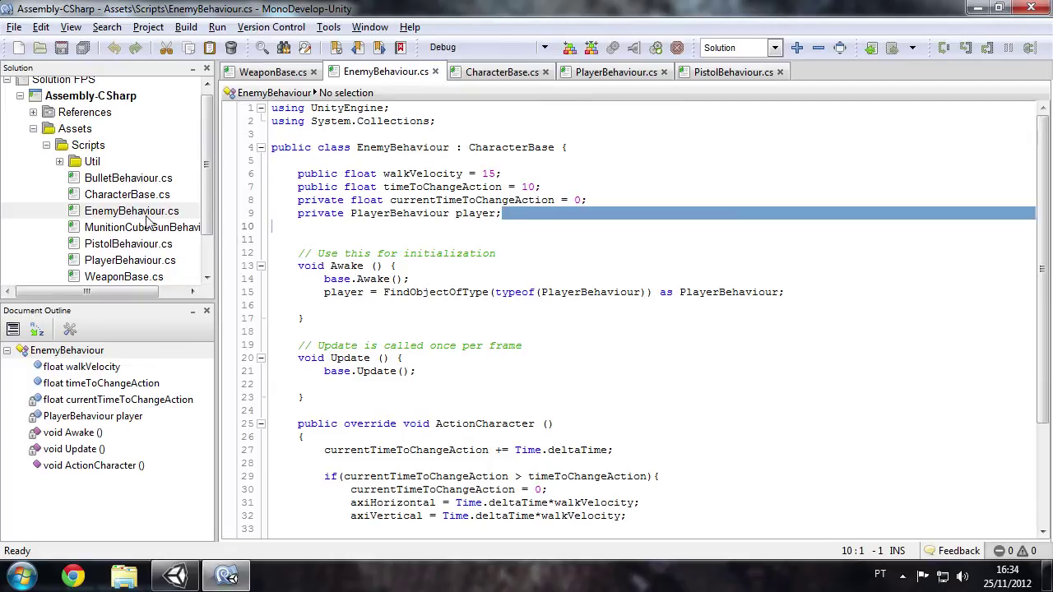
key(Delete)
drag(786, 292, 266, 299)
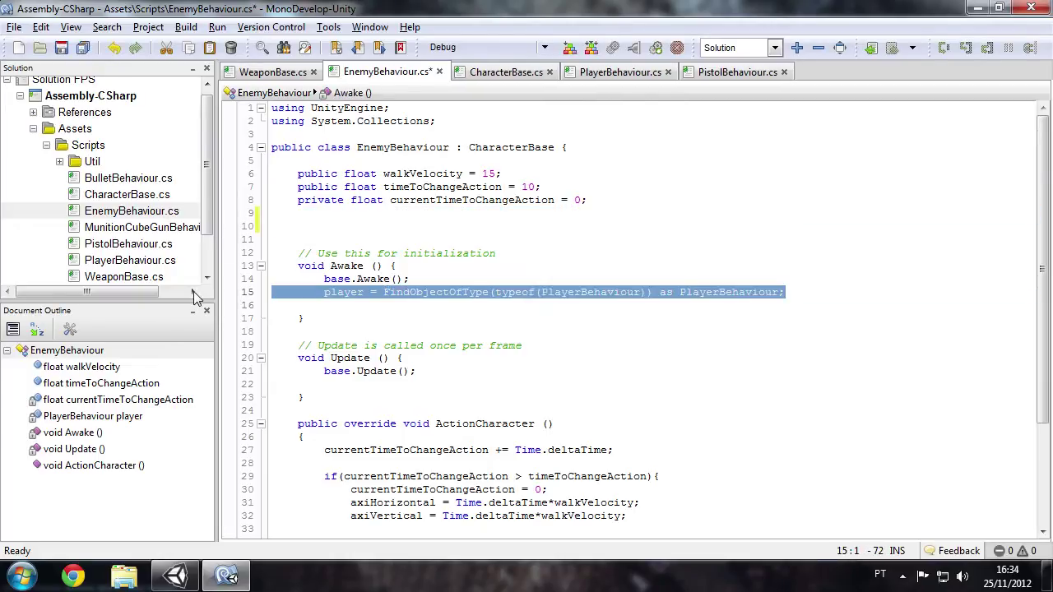
key(Delete)
key(ctrl+s)
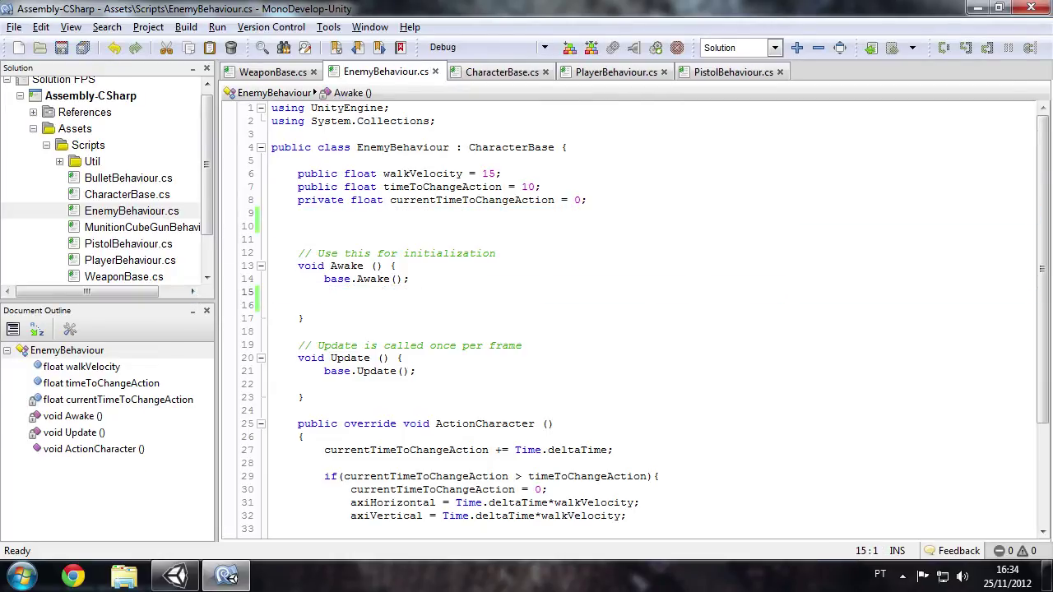
click(587, 200)
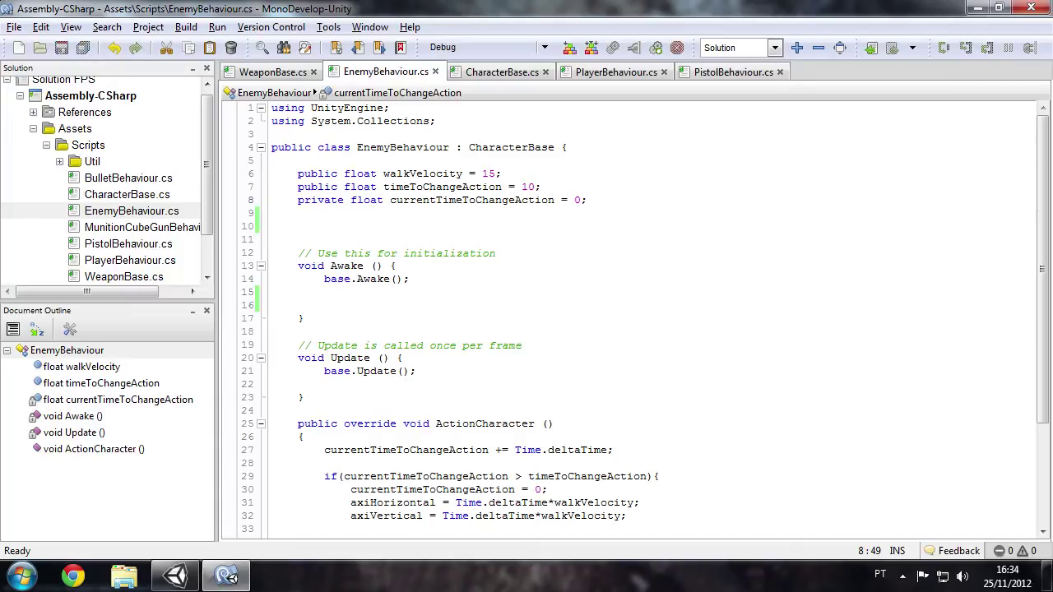
scroll(646, 313, down, 3)
Re-add the private PlayerBehaviour player field below the timer field and save.
scroll(646, 313, down, 1)
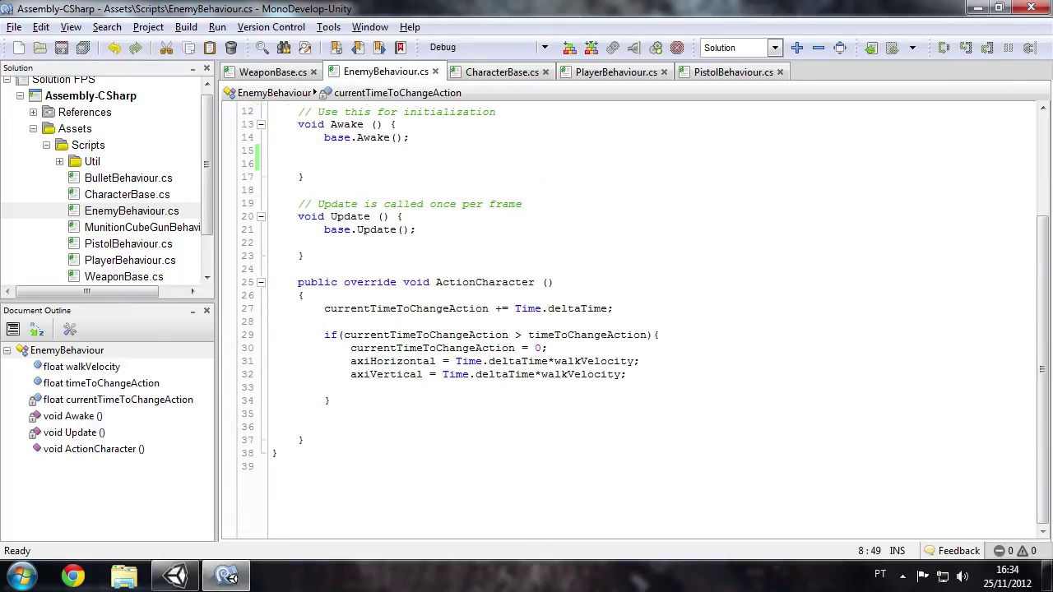
scroll(646, 312, up, 4)
key(Return)
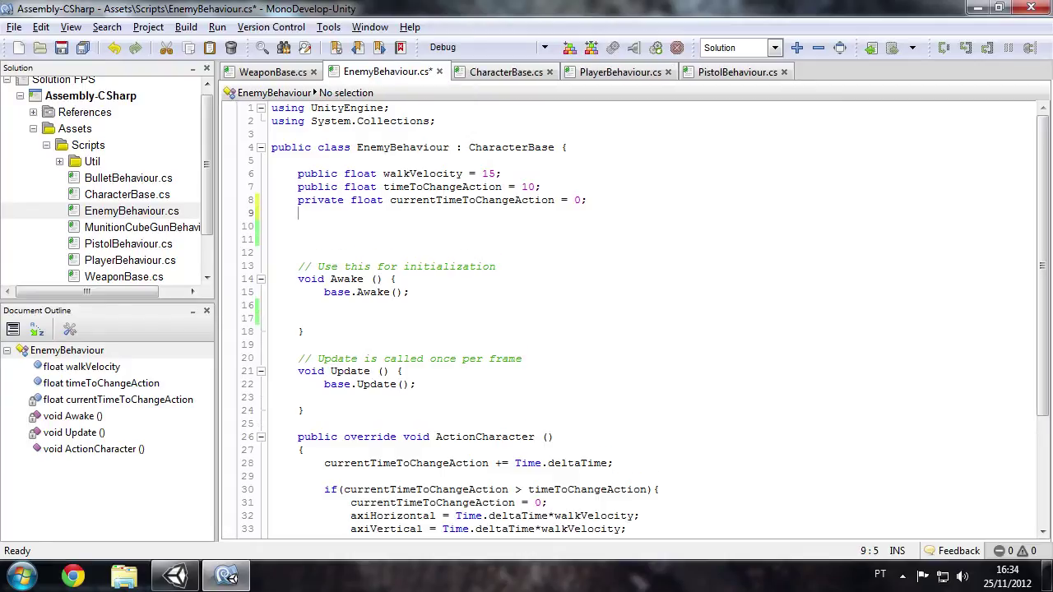
text(private )
text(Player)
click(560, 247)
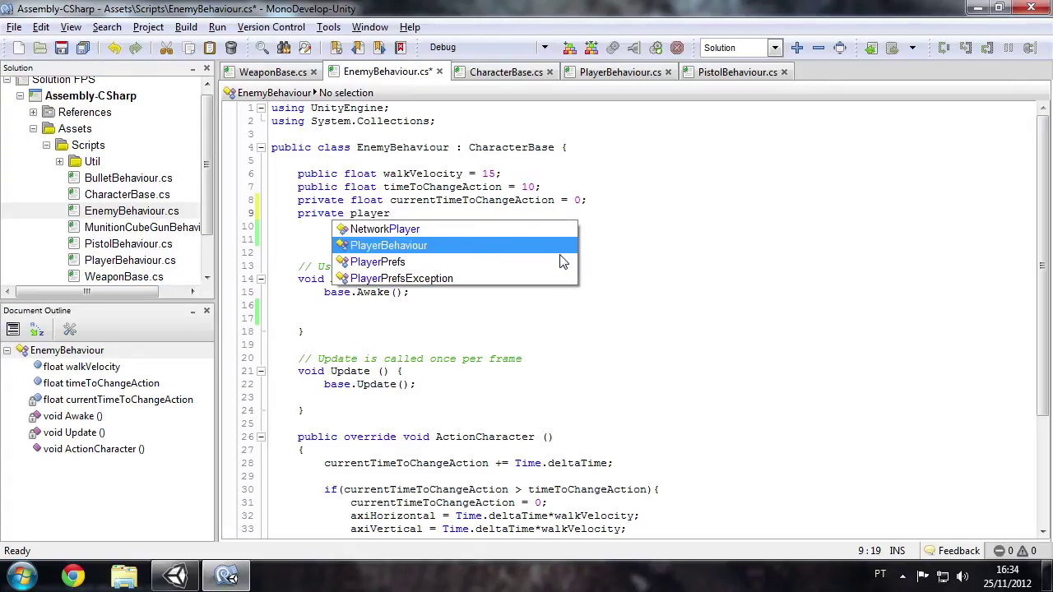
key(Return)
text(player;)
key(ctrl+s)
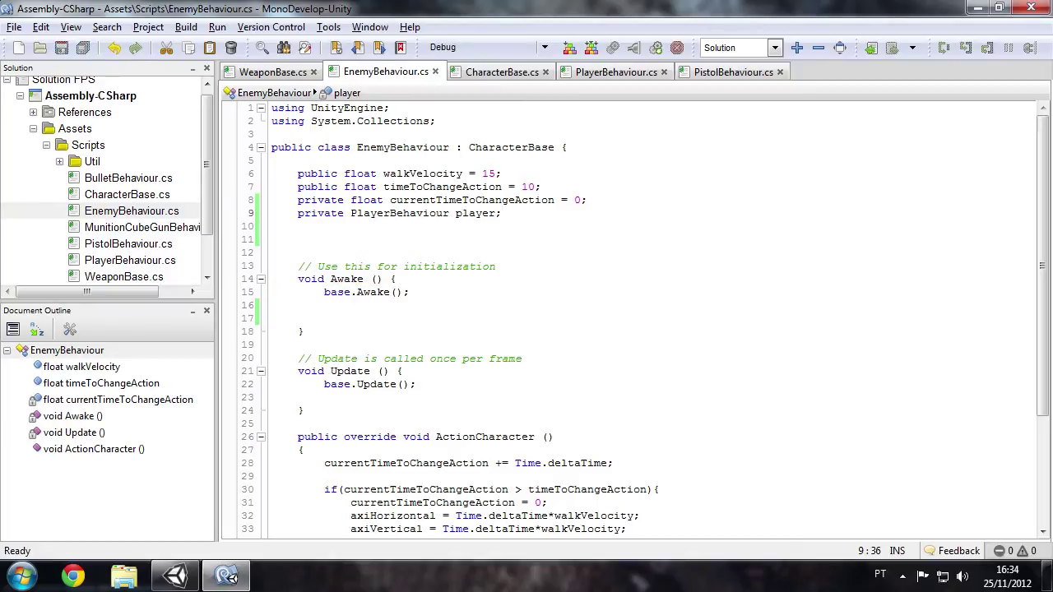
After base.Awake(), add player = FindObjectOfType(typeof(PlayerBehaviour)) as PlayerBehaviour; and save.
click(298, 319)
click(409, 292)
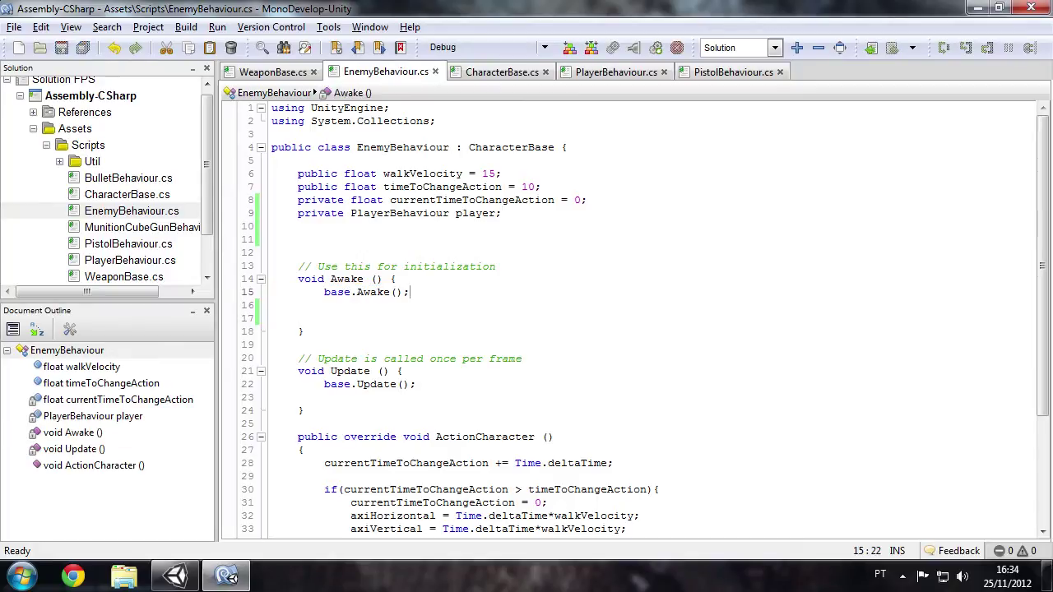
key(Return)
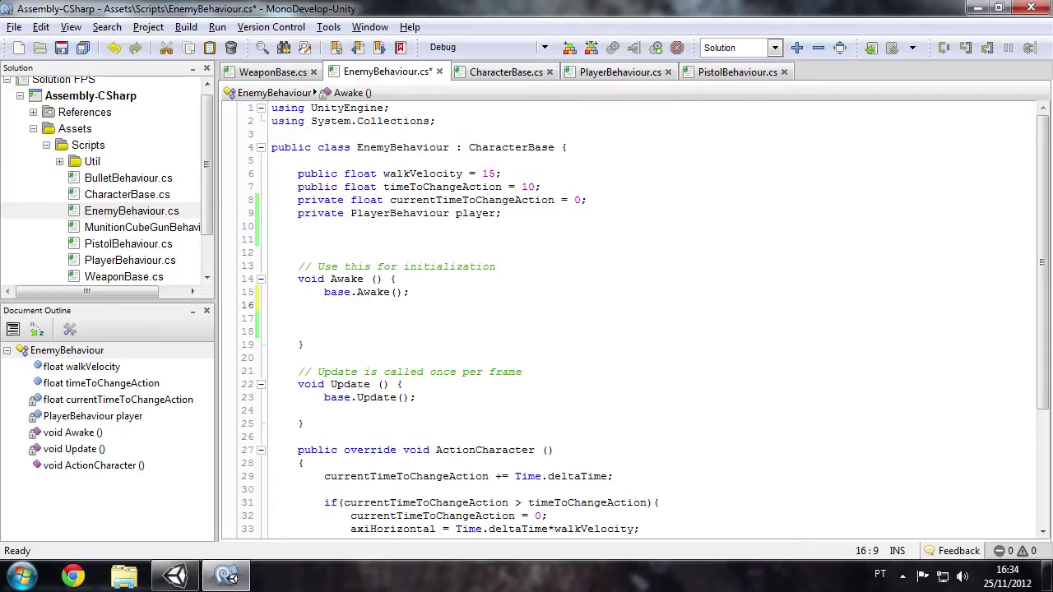
text(player)
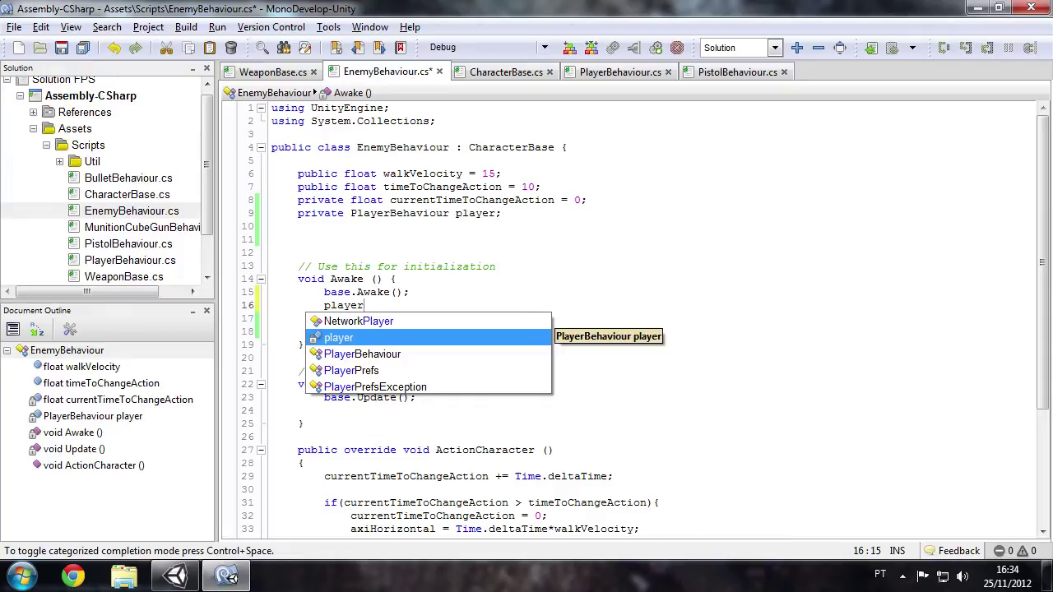
key(Escape)
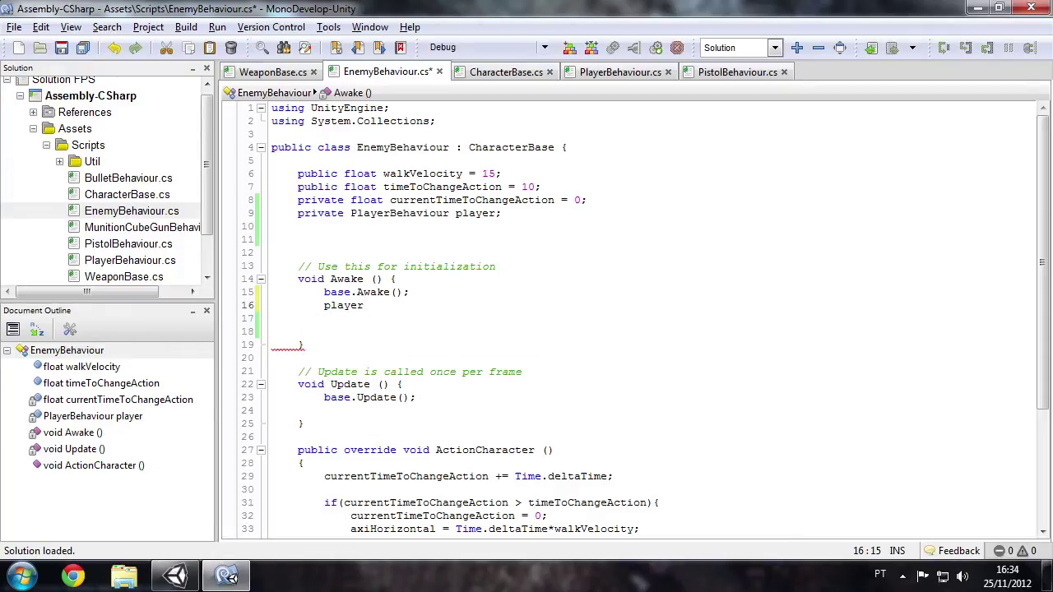
text(= Fi)
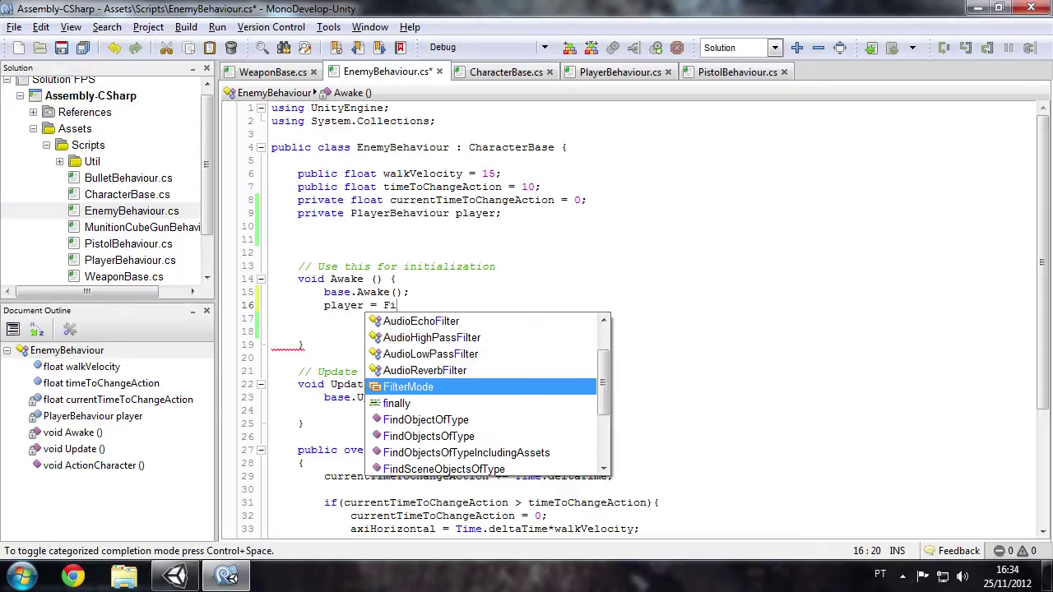
key(Down)
key(Down)
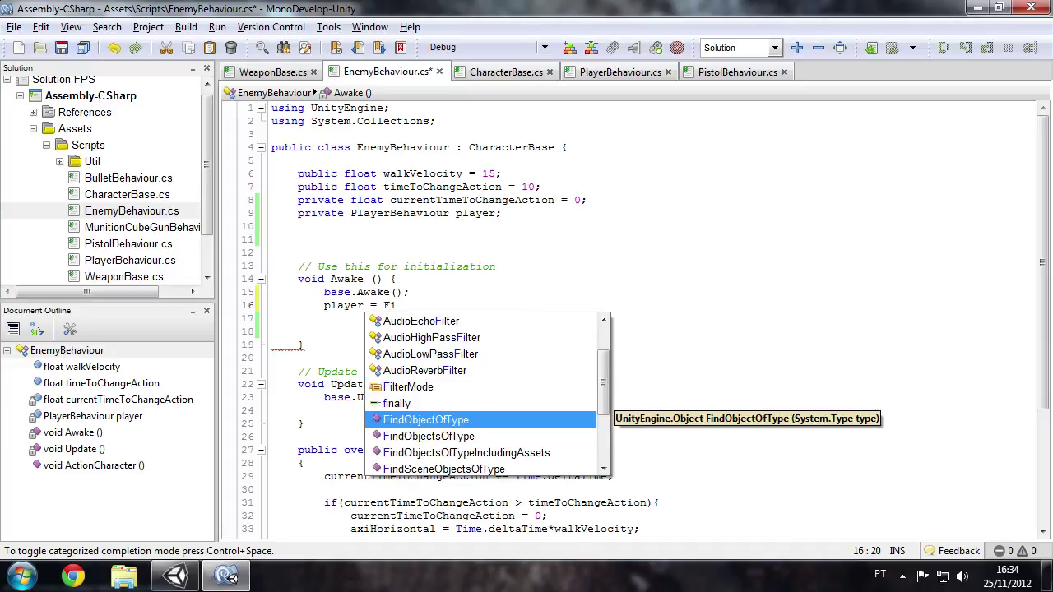
key(Return)
text((type)
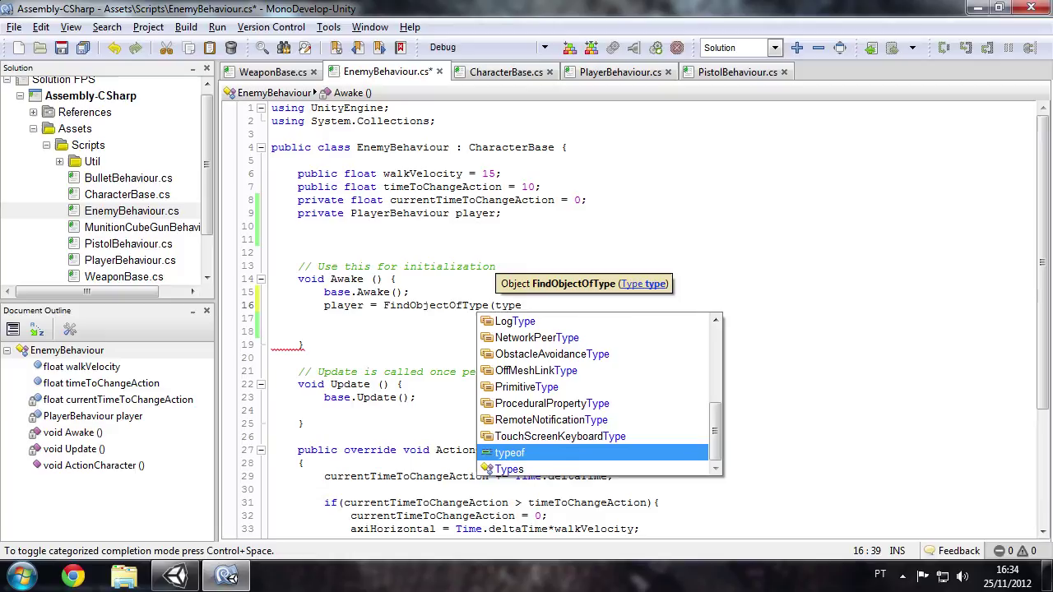
key(Return)
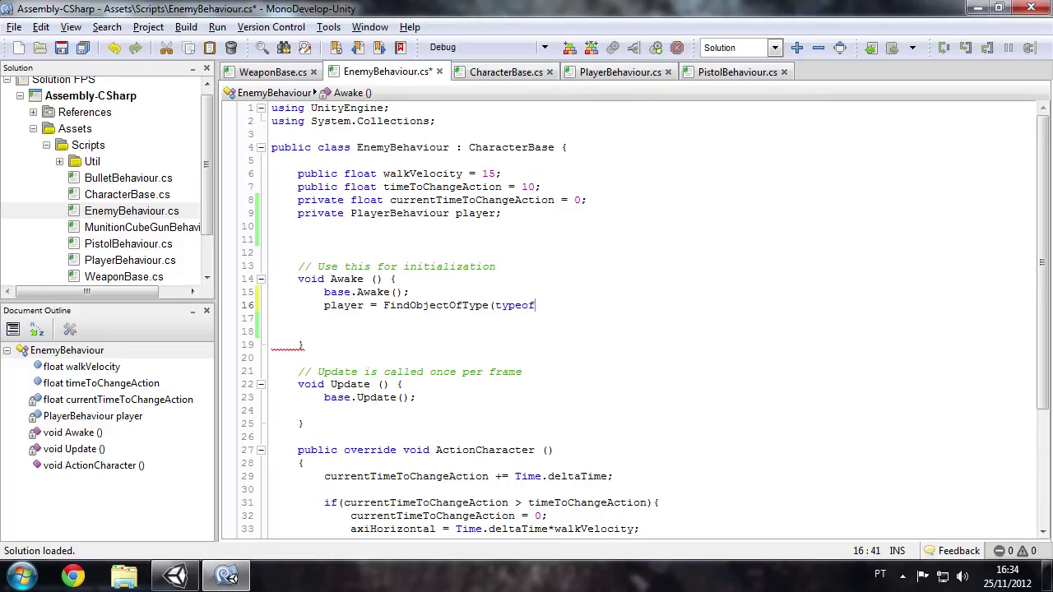
text((Player)
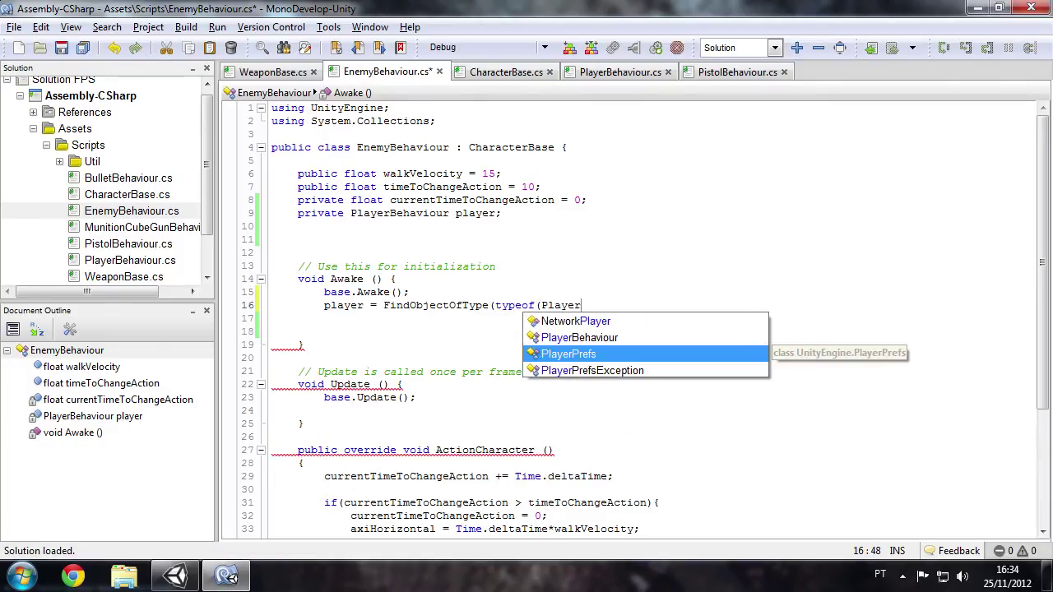
text(B)
key(Return)
text())
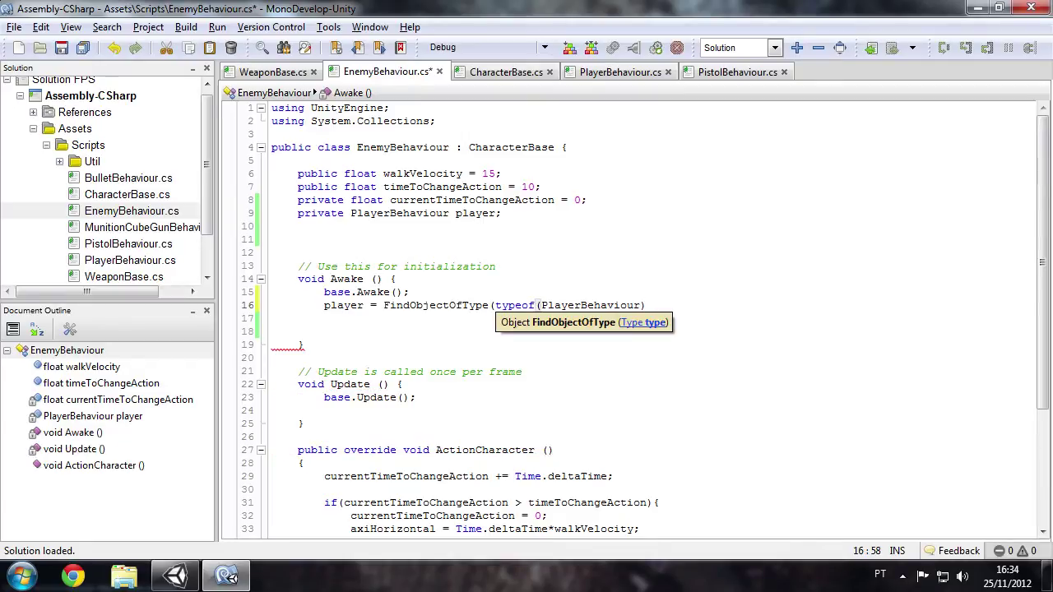
text() as)
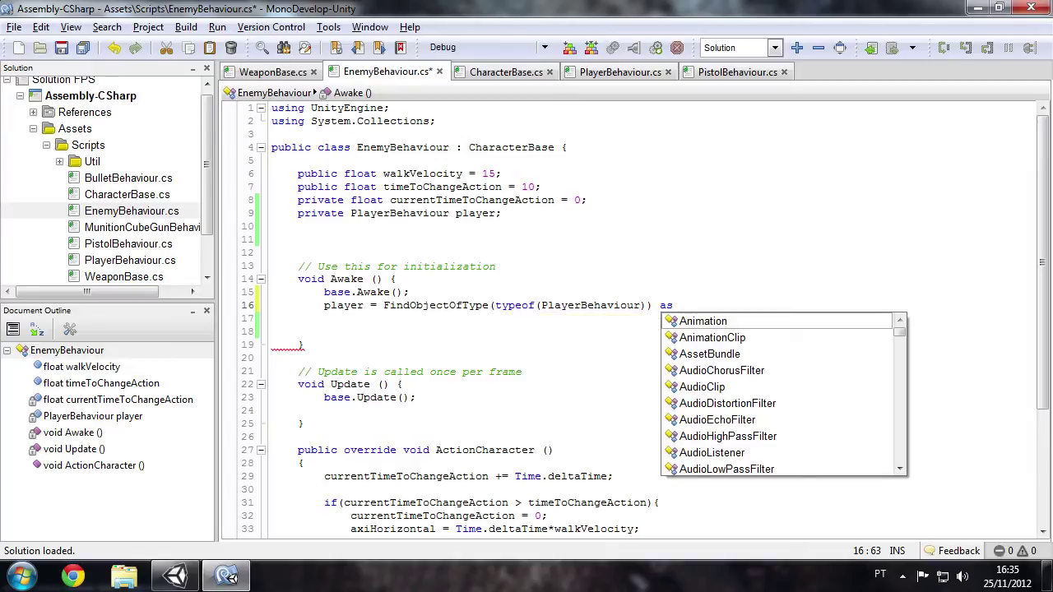
text(PlayerBehaviour;)
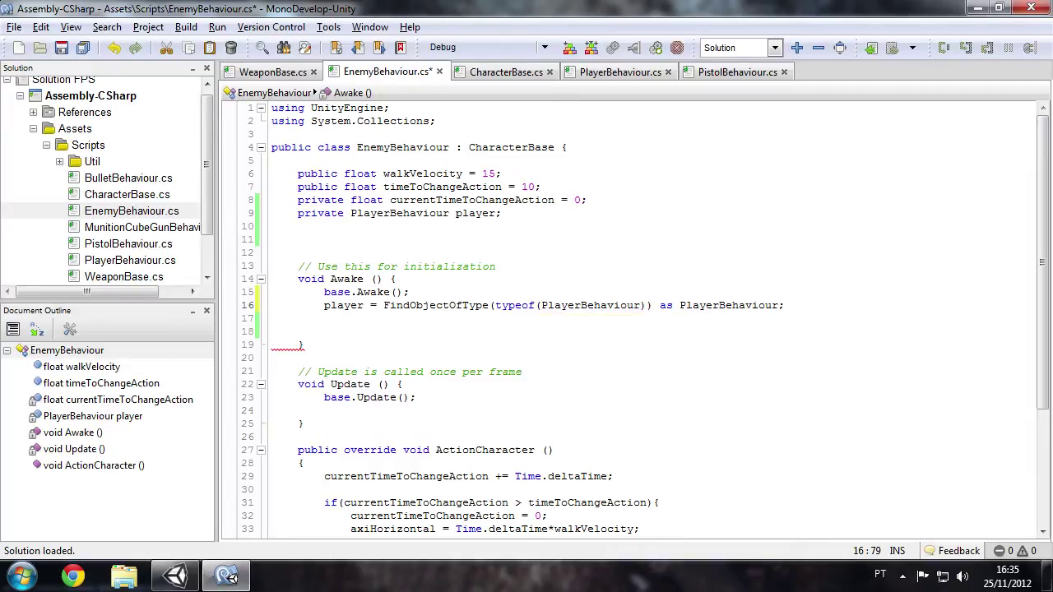
key(ctrl+s)
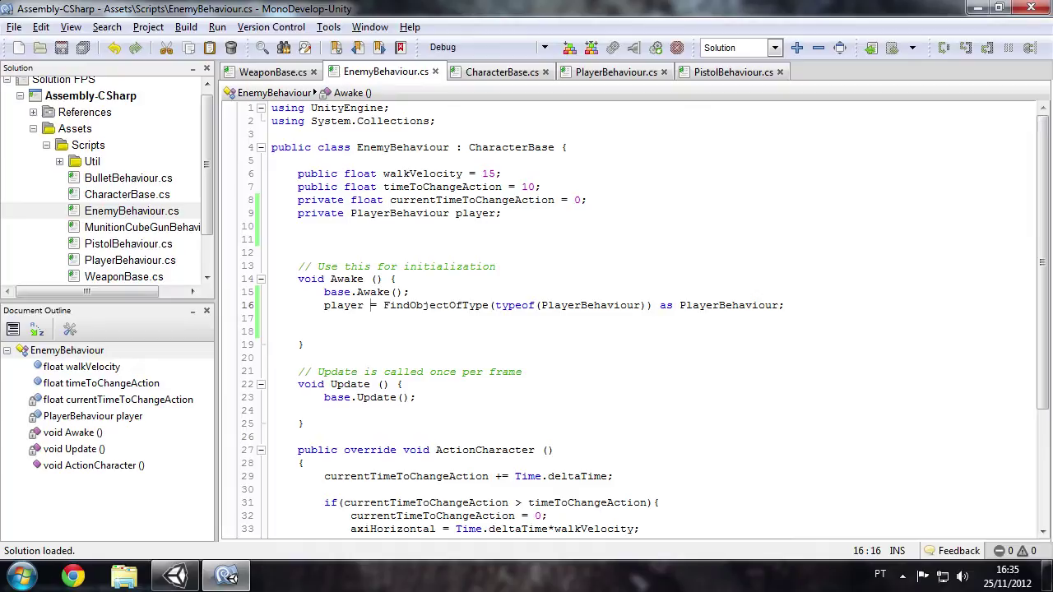
Start a new line after the if block in ActionCharacter with transform.
scroll(642, 321, down, 4)
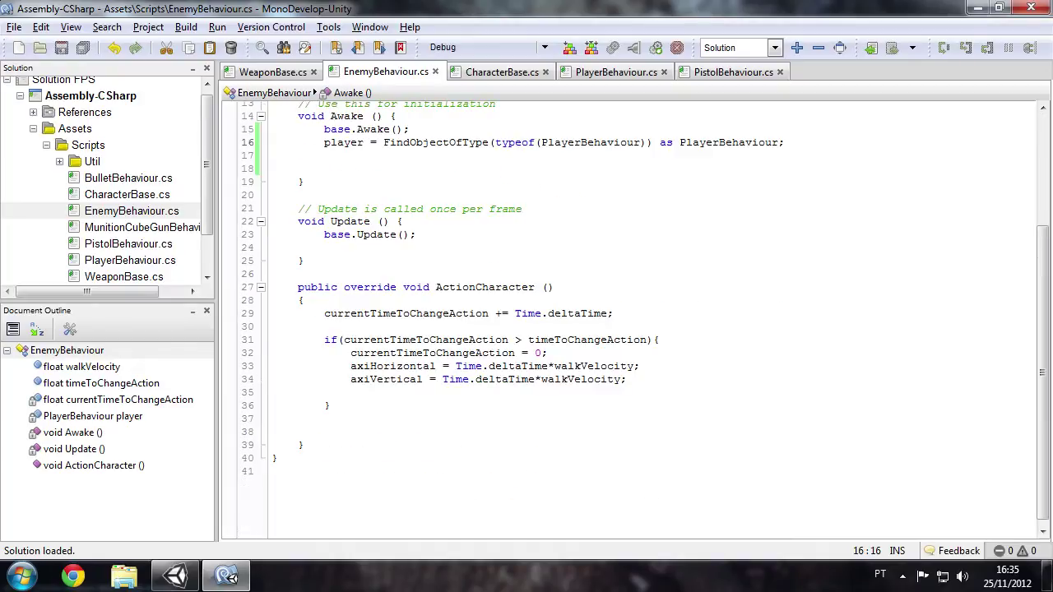
click(351, 393)
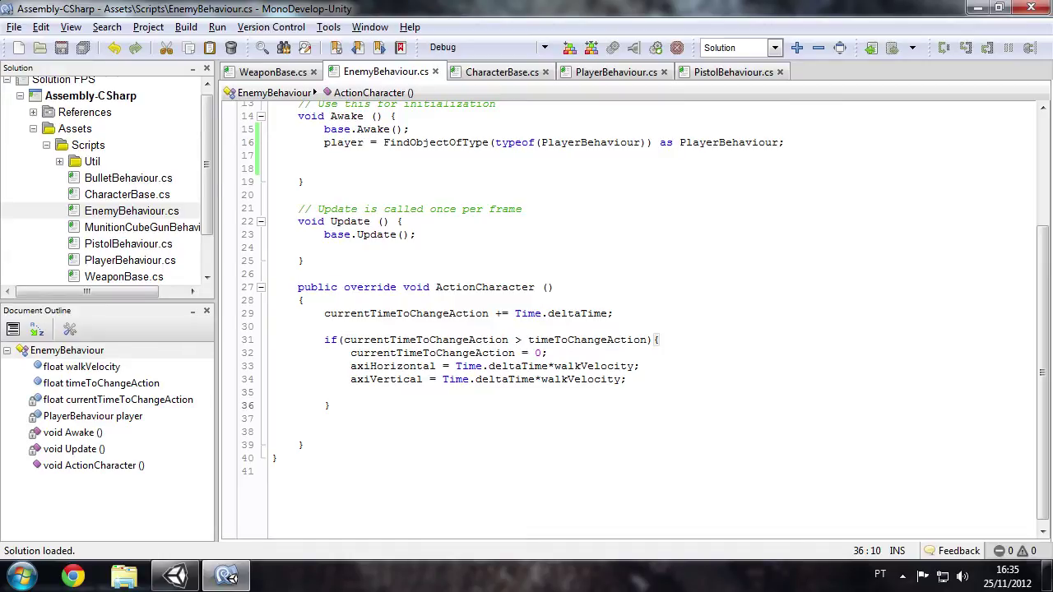
key(Return)
key(Return)
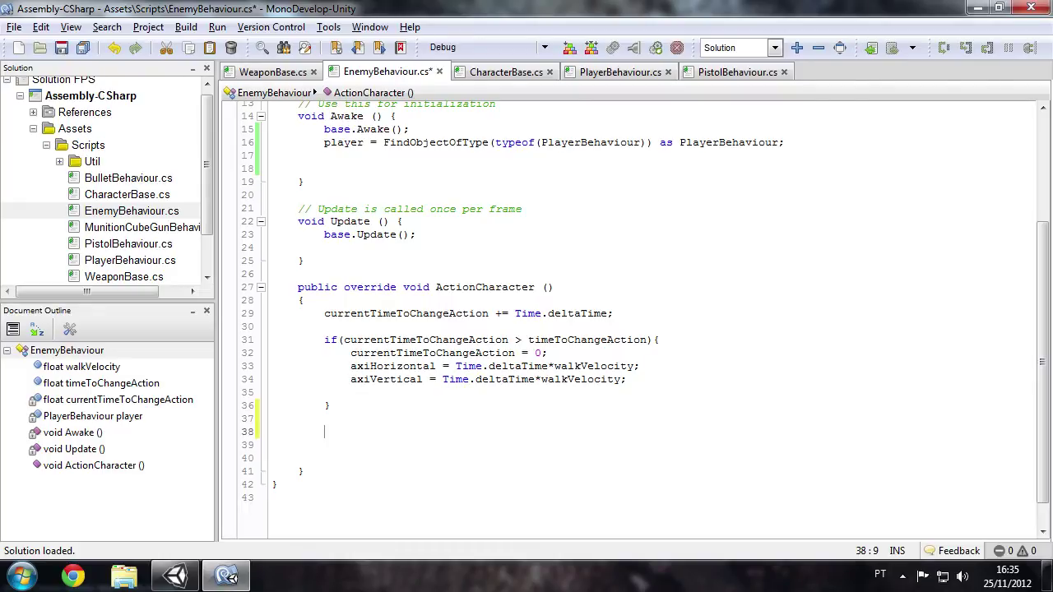
text(Traa)
key(BackSpace)
text(a)
key(BackSpace)
text(.lo)
key(BackSpace)
key(BackSpace)
key(BackSpace)
key(BackSpace)
key(BackSpace)
key(BackSpace)
key(BackSpace)
text(tran)
key(Return)
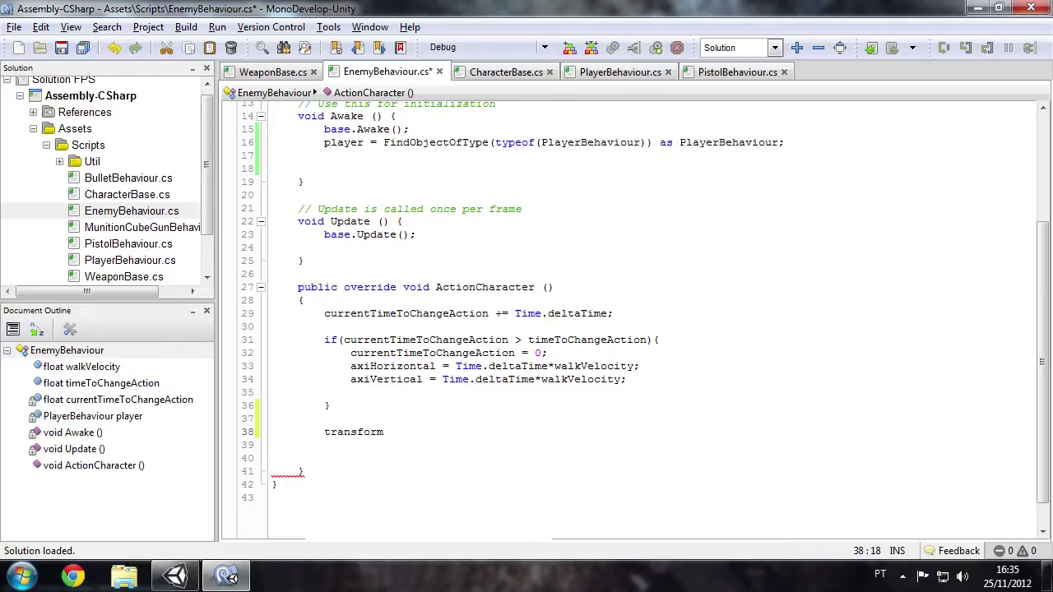
Complete the line as transform.LookAt(player.transform); and save the script.
text(.loo)
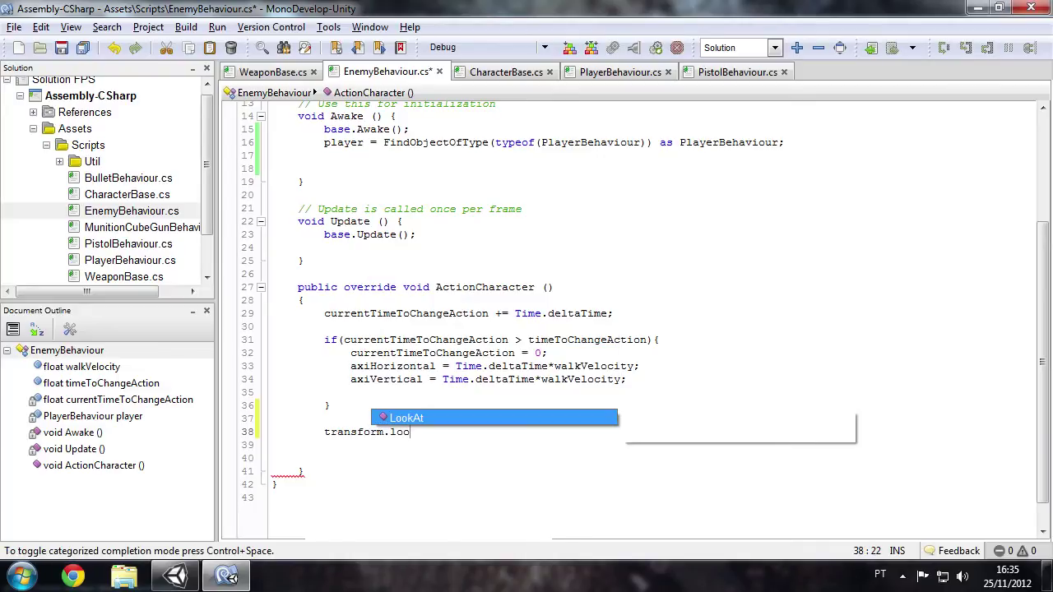
key(Return)
text(()
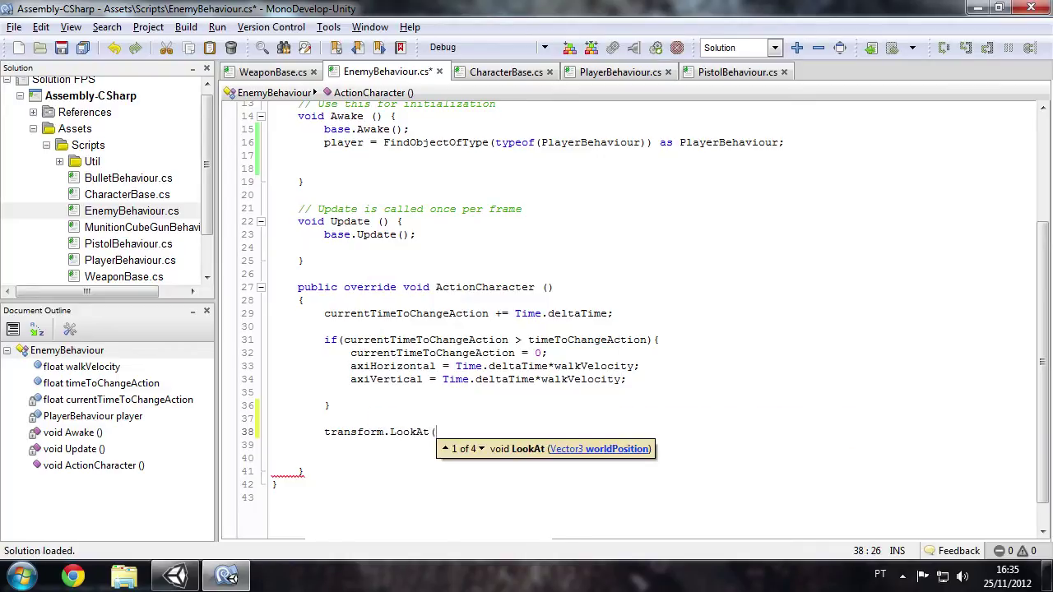
text(player)
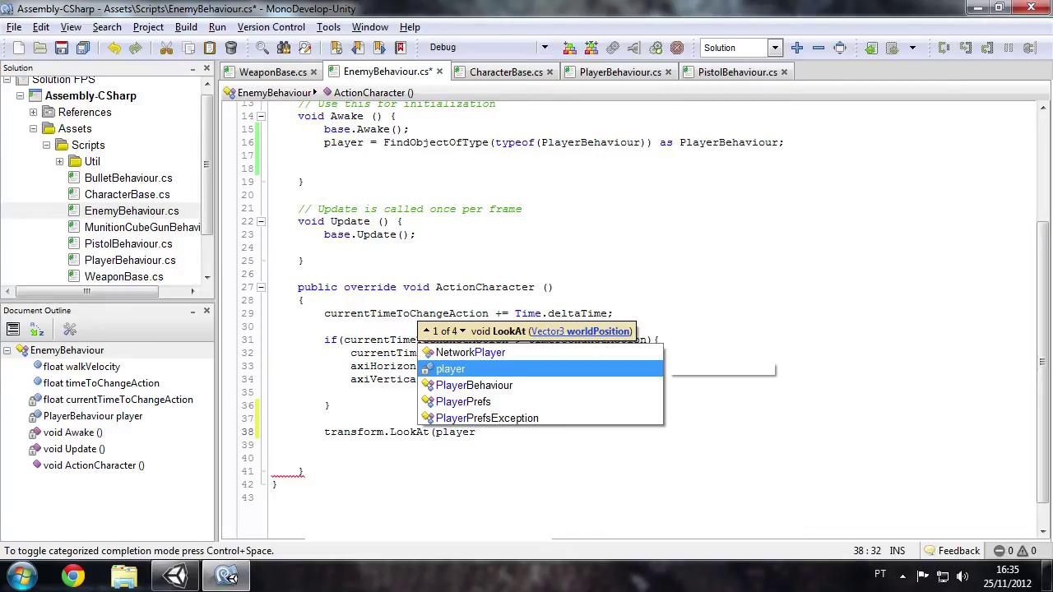
text(.tra)
key(Return)
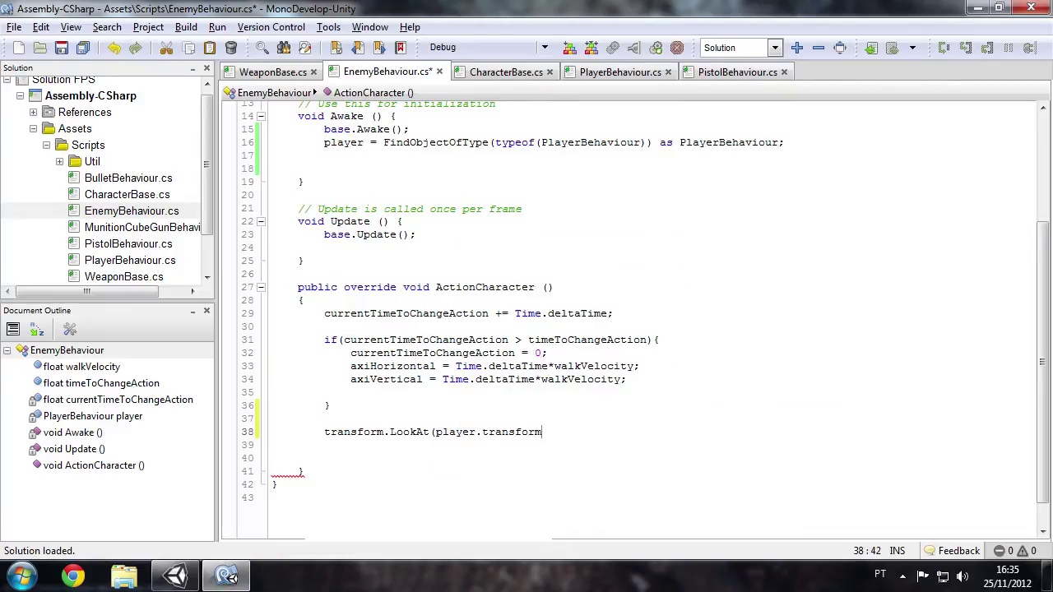
text();)
key(ctrl+s)
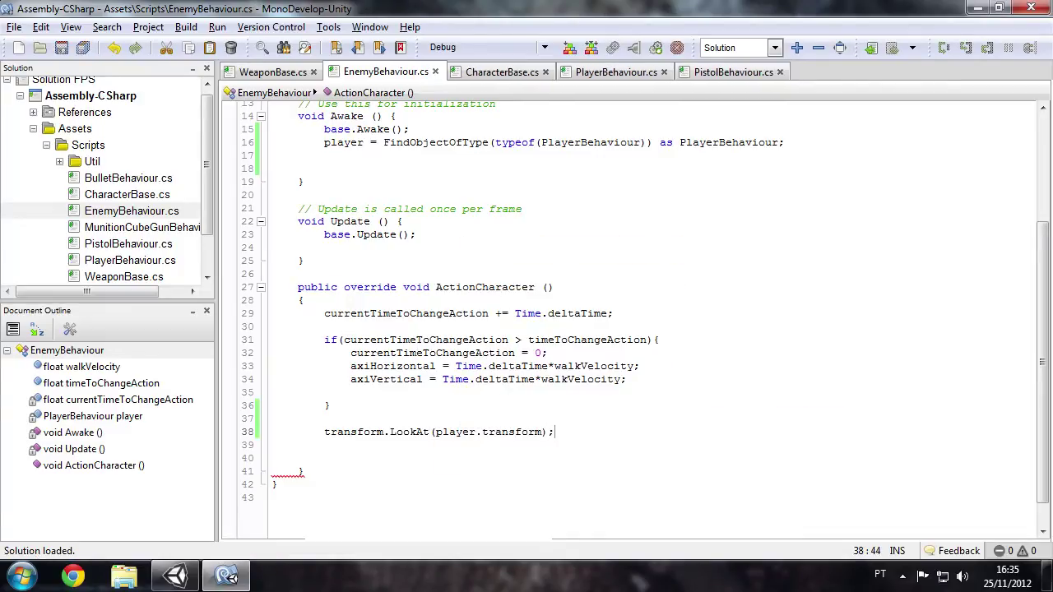
click(173, 578)
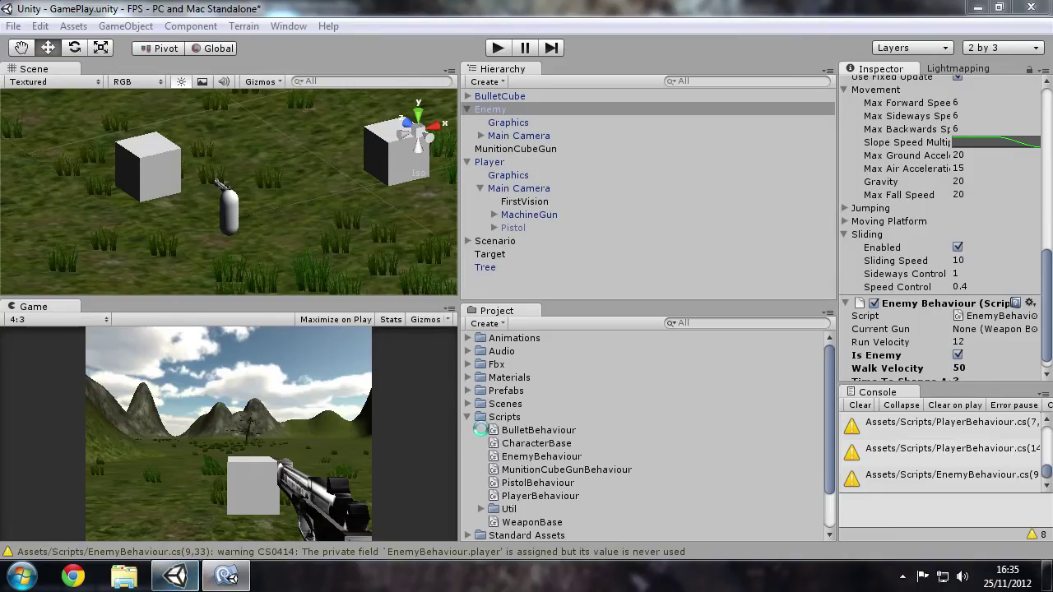
Play-test the scene, shooting the enemy five times, then stop and return to MonoDevelop.
click(500, 49)
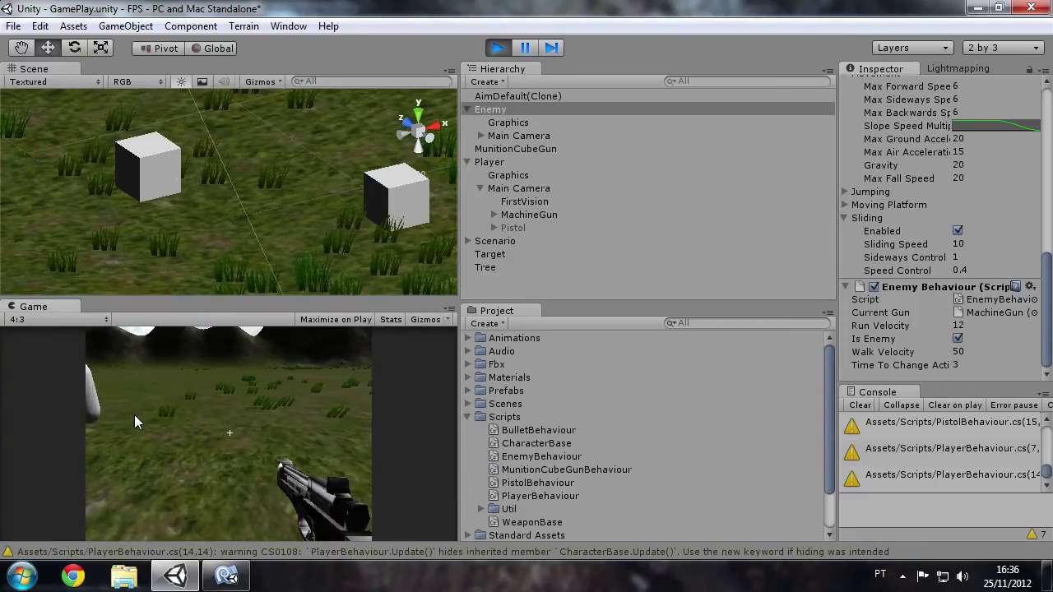
click(313, 416)
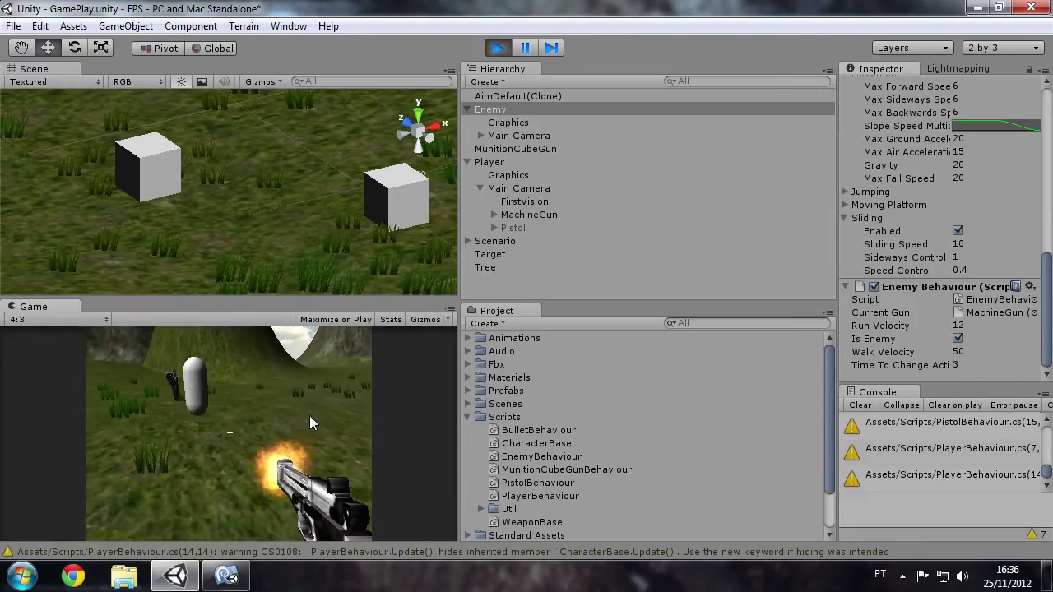
click(288, 417)
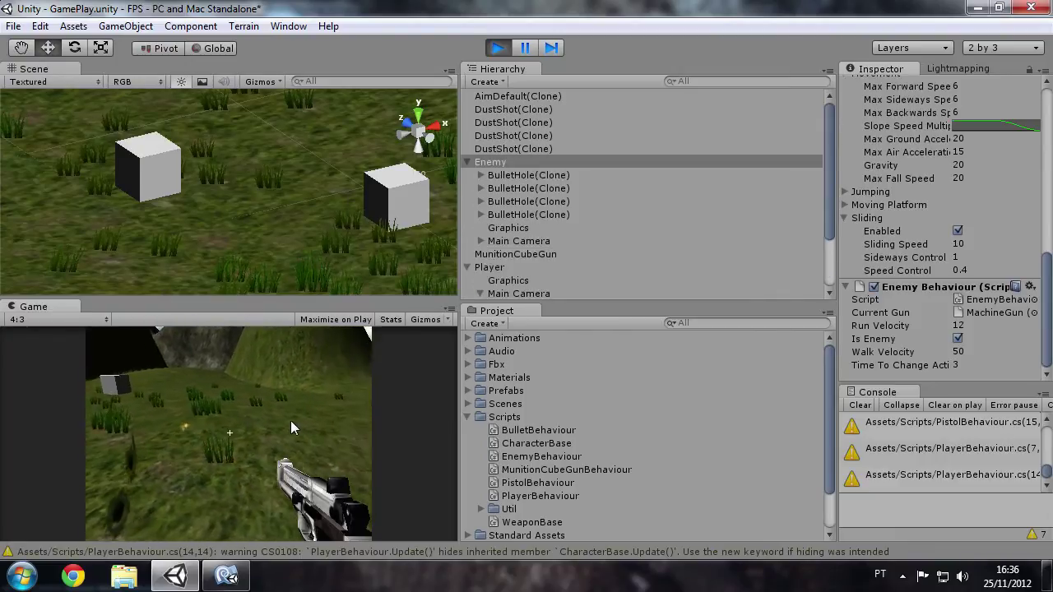
click(301, 419)
click(286, 432)
click(287, 432)
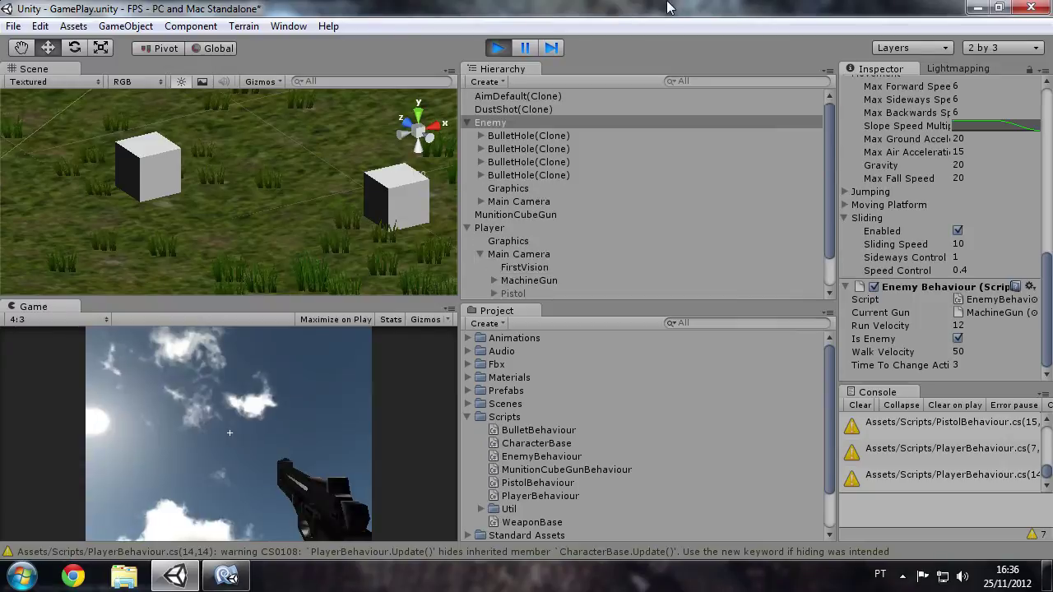
click(501, 48)
click(226, 576)
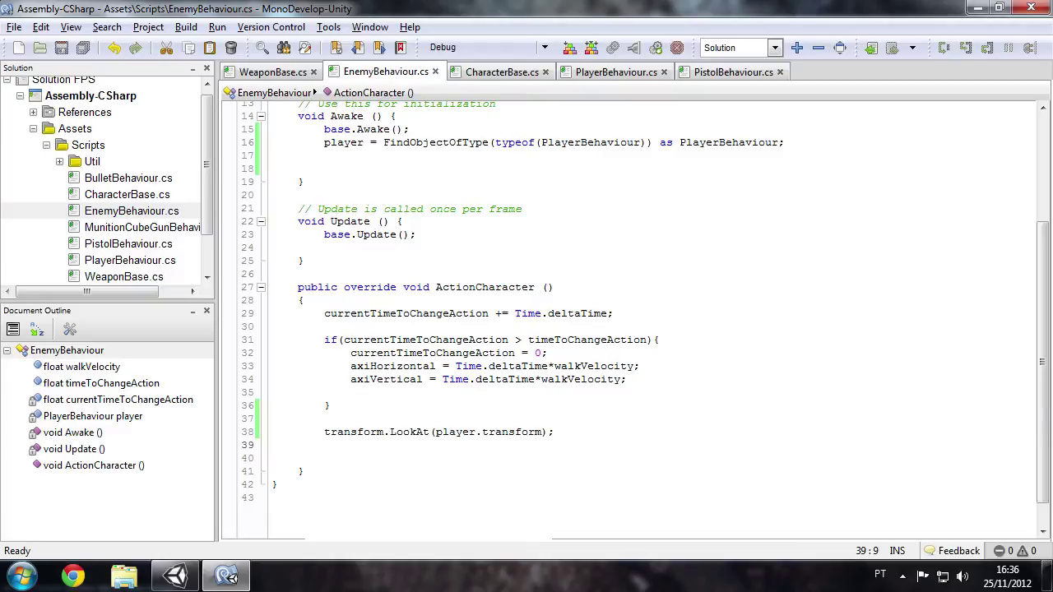
Add currentGun.Shoot(); right after the LookAt call and save EnemyBehaviour.cs.
text(ene)
key(BackSpace)
key(BackSpace)
key(BackSpace)
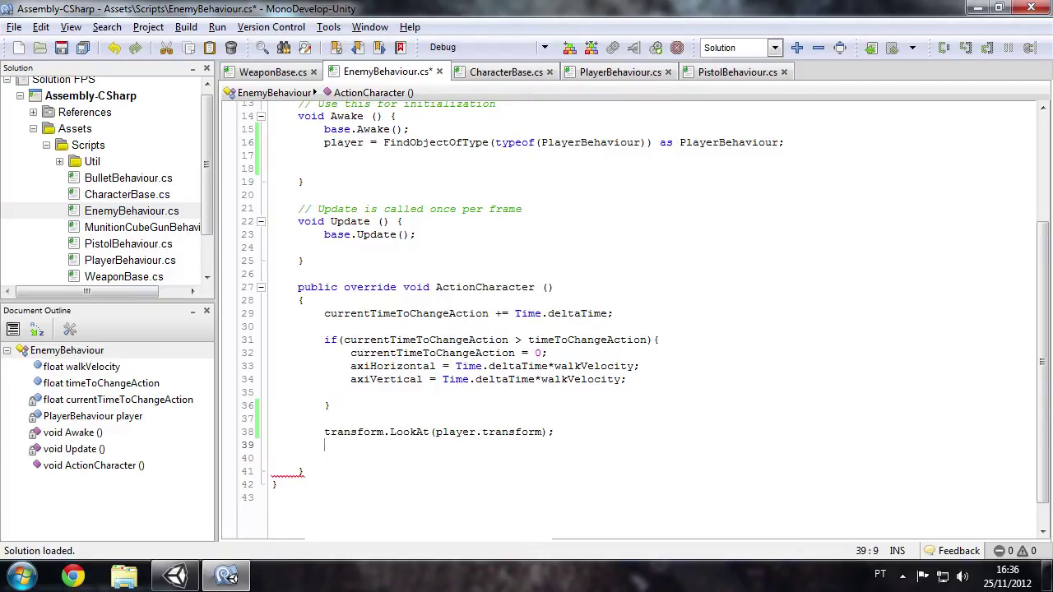
text(curr)
key(Return)
text(.sho)
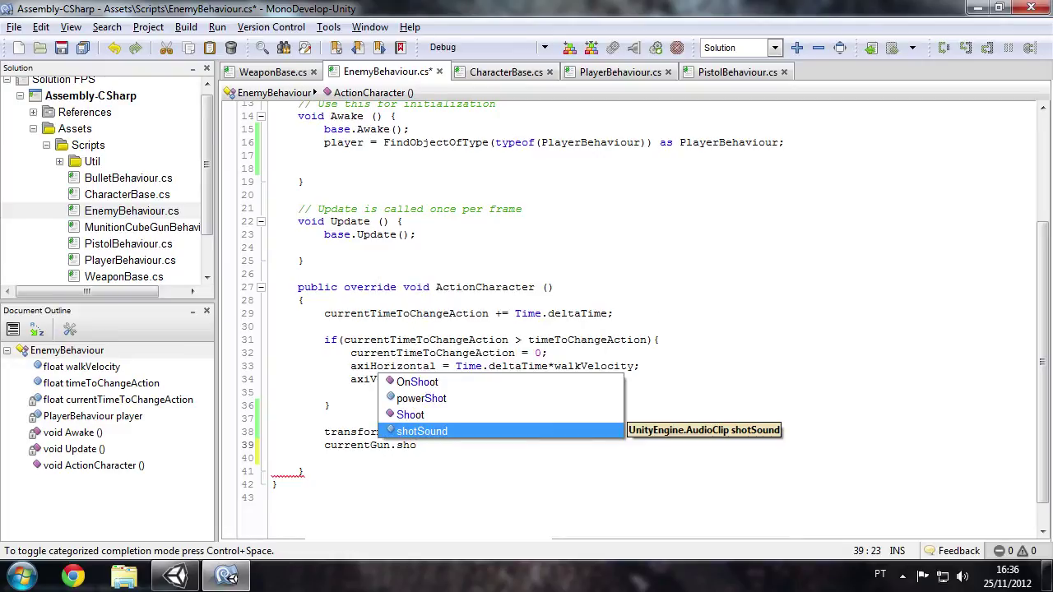
key(Up)
key(Return)
text(();)
key(ctrl+s)
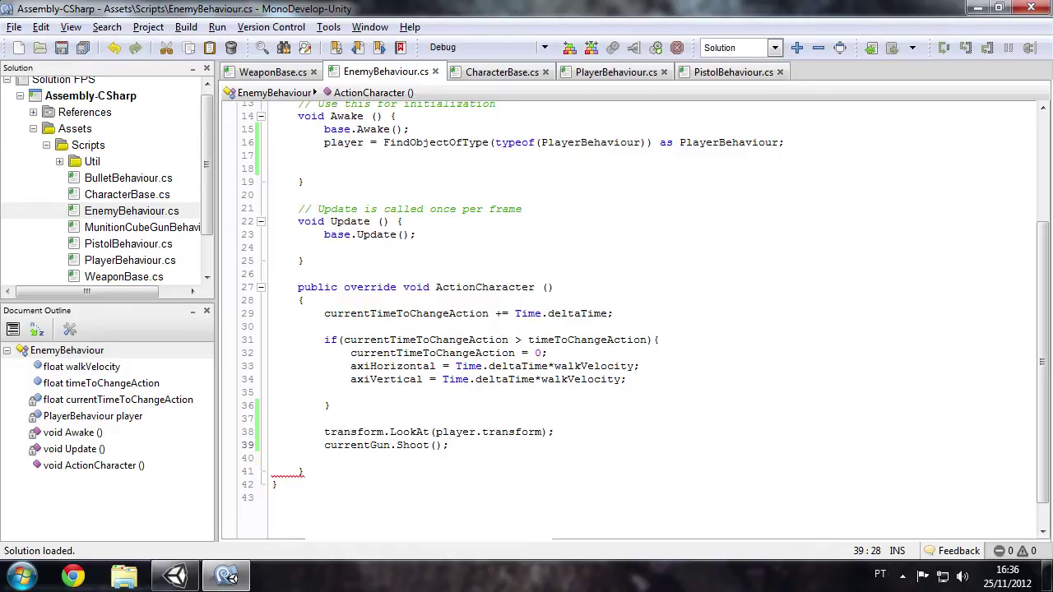
click(175, 576)
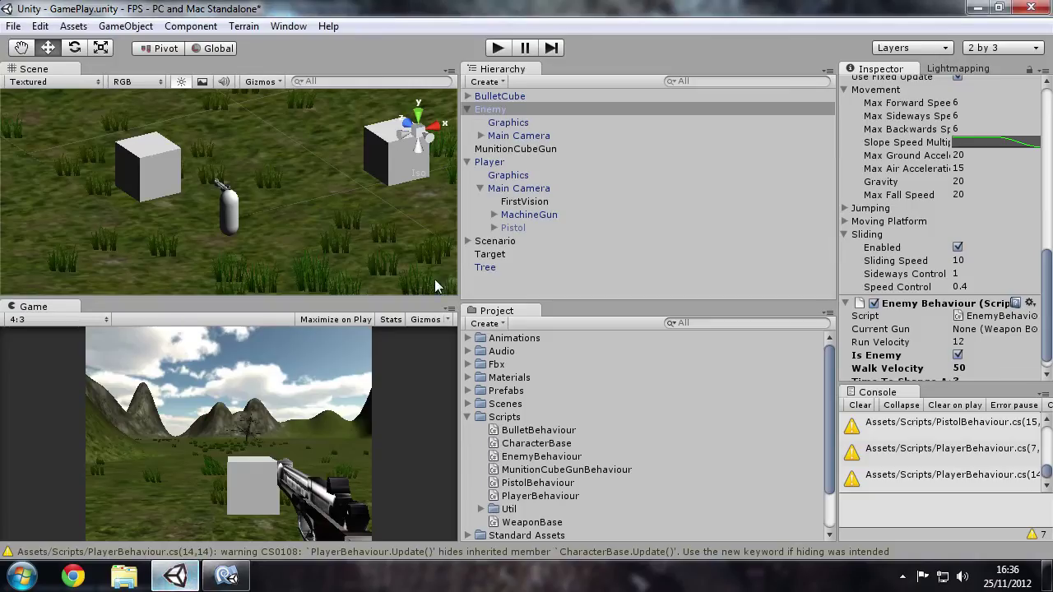
Run the game, watch the enemy turn and fire its machine gun, then stop.
click(494, 47)
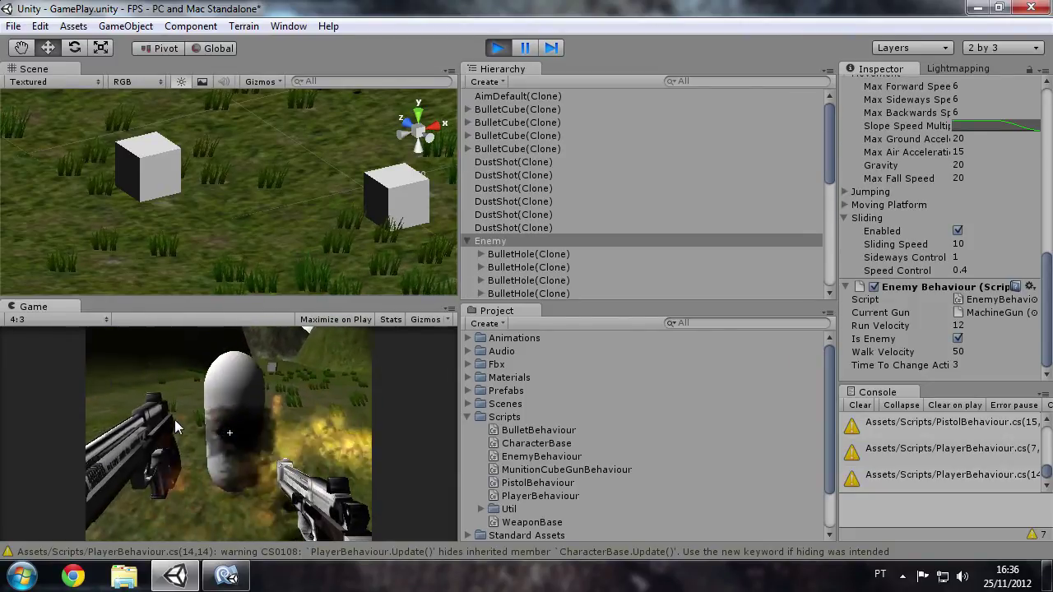
click(498, 48)
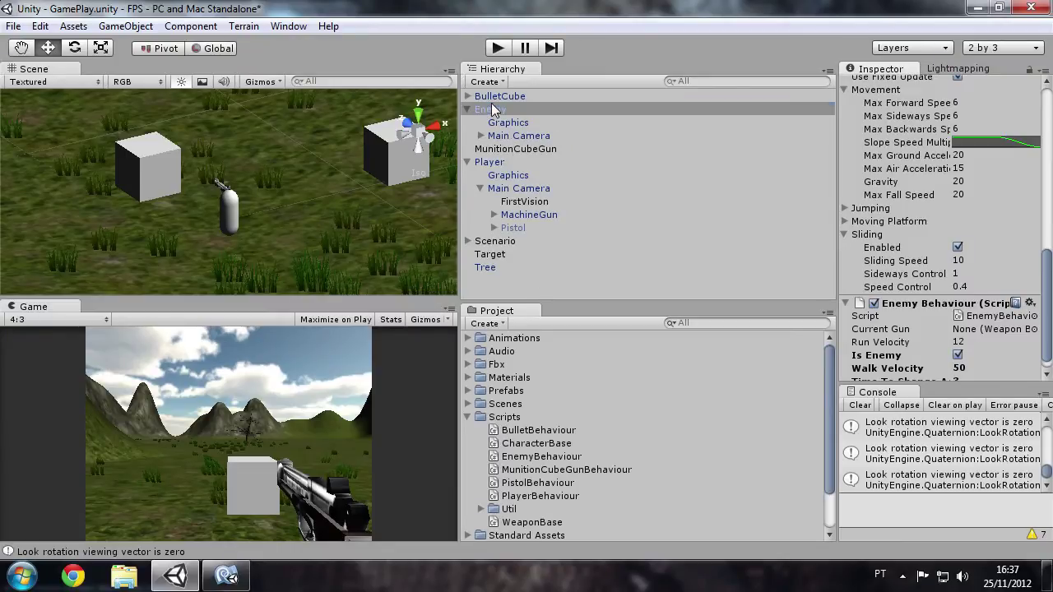
Widen the Enemy's Character Controller radius to 0.43, then select the BulletBehaviour script.
click(494, 110)
mouse_move(1051, 281)
mouse_down()
mouse_move(990, 227)
mouse_move(885, 233)
mouse_up()
double_click(492, 110)
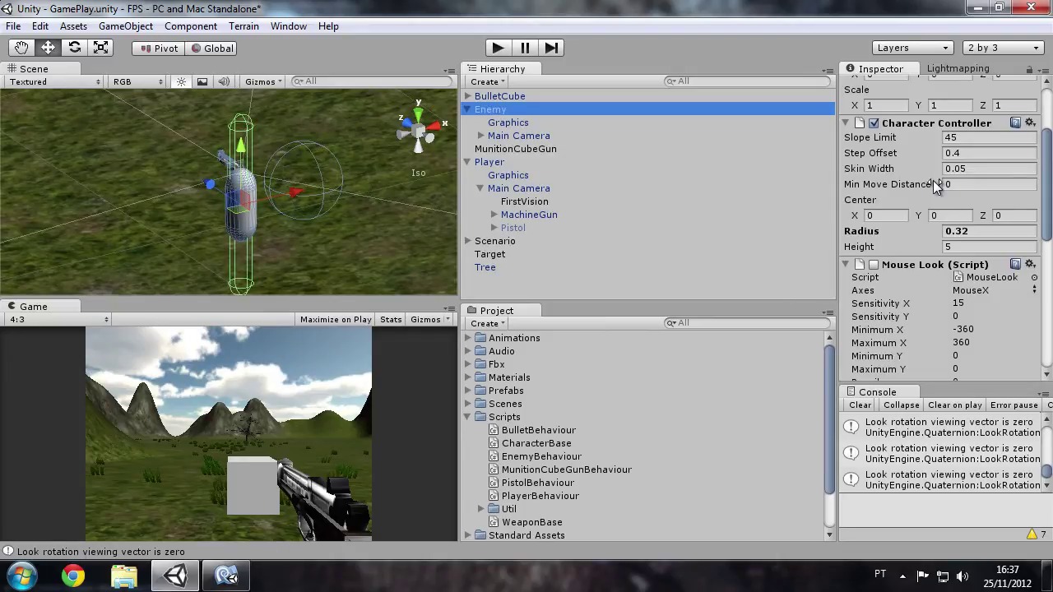
drag(938, 233, 945, 233)
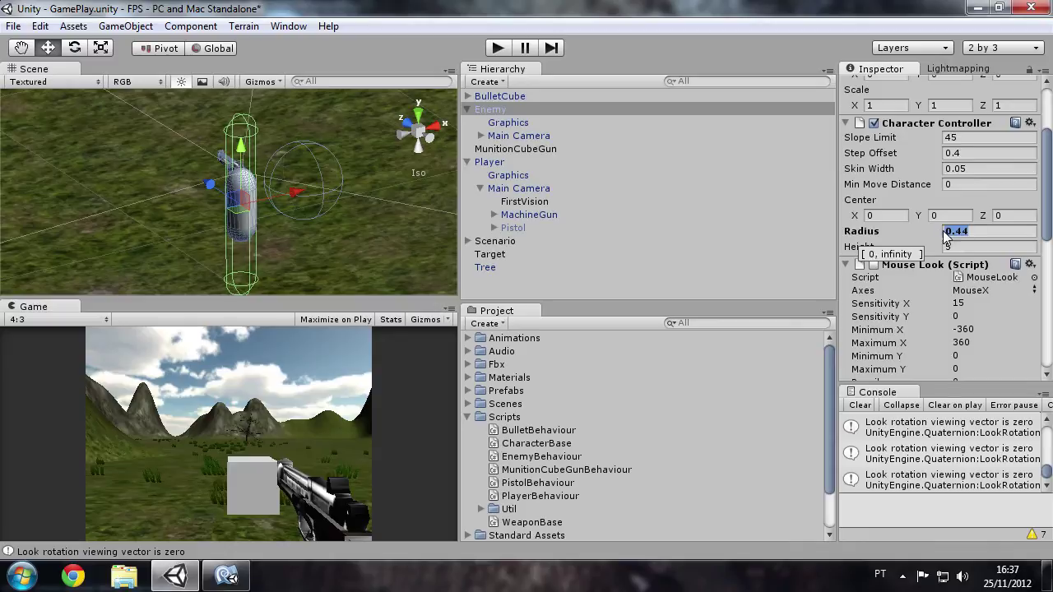
text(0,4)
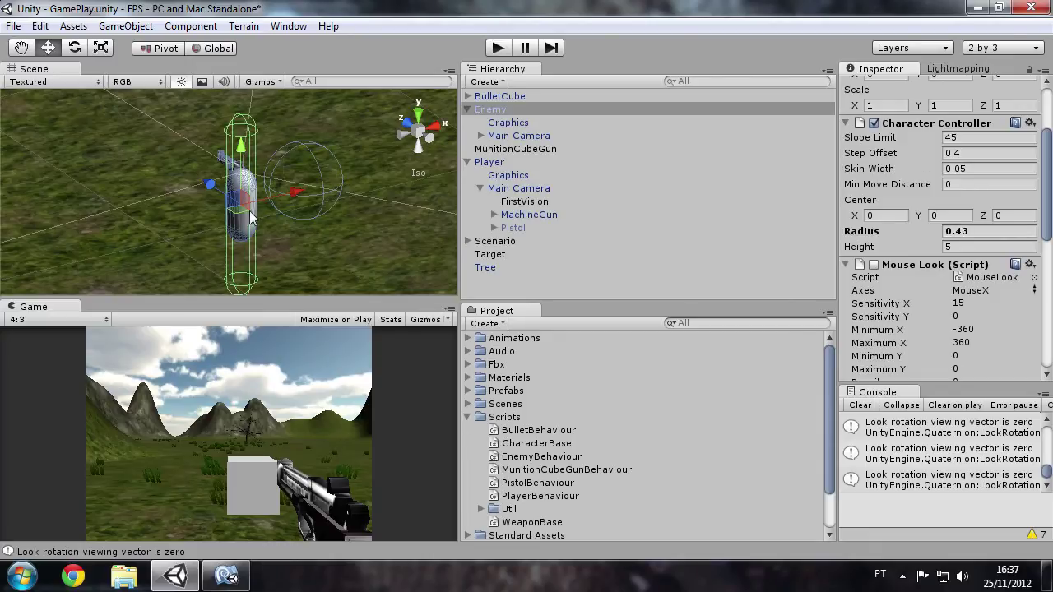
alt+drag(249, 210, 445, 218)
click(565, 279)
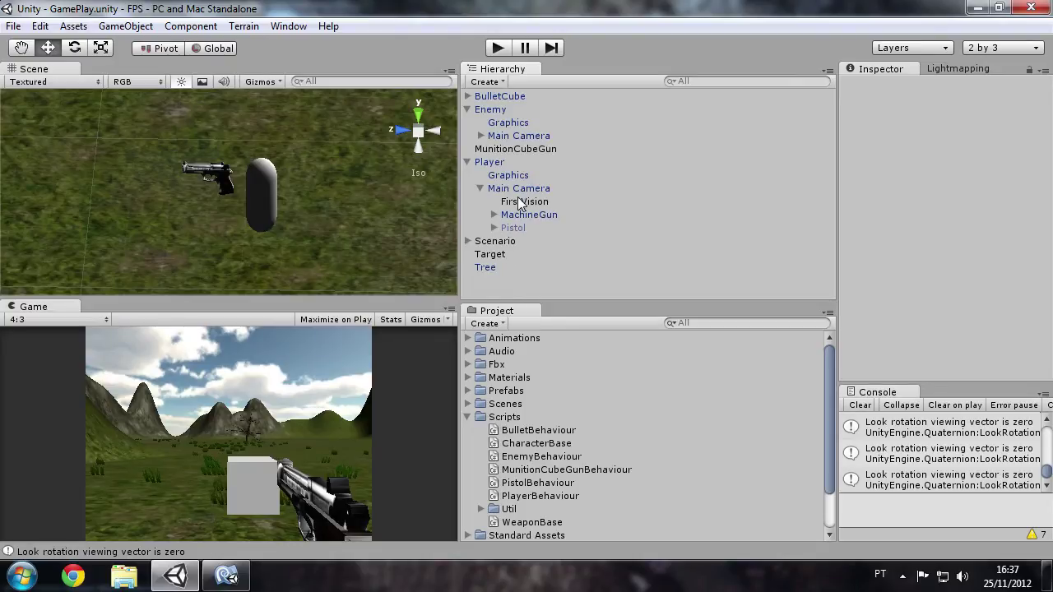
click(546, 433)
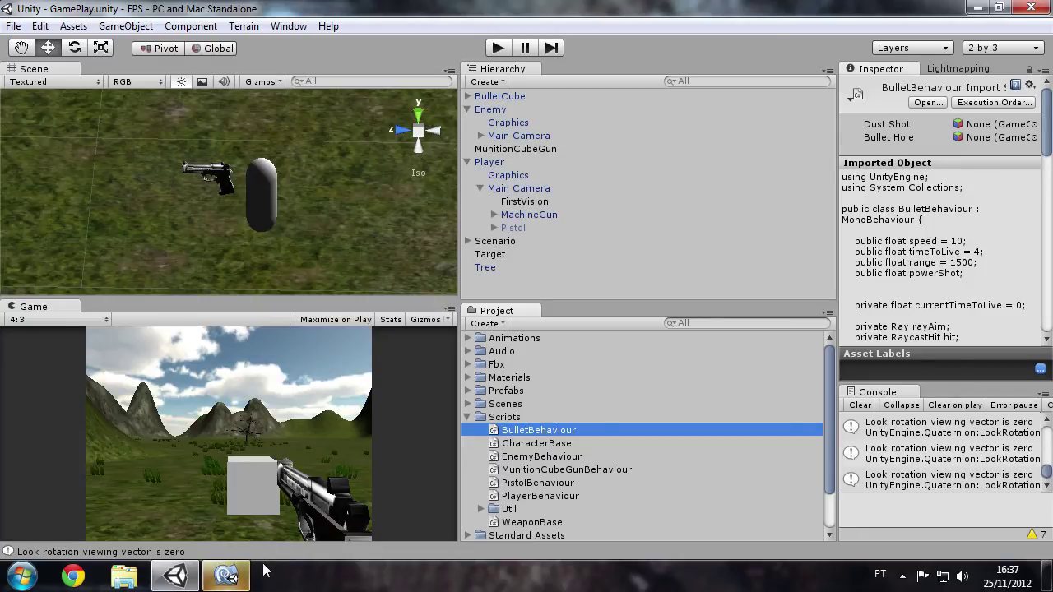
Bring BulletBehaviour.cs to the front in the MonoDevelop code editor.
click(226, 575)
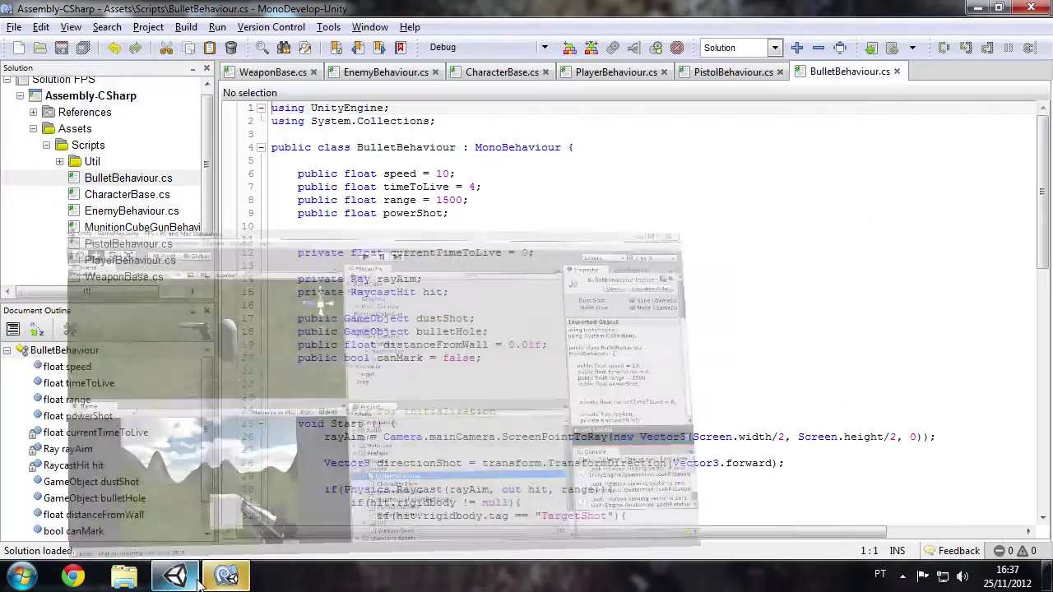
click(189, 581)
click(226, 575)
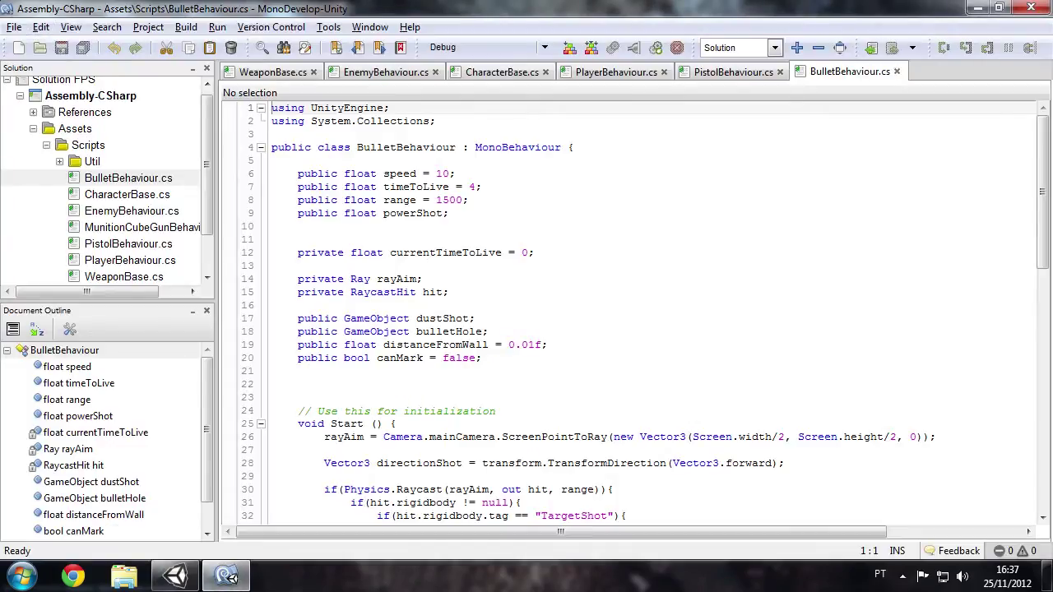
Add the line 'public bool isEnemyBullet = false;' below the powerShot declaration.
click(449, 213)
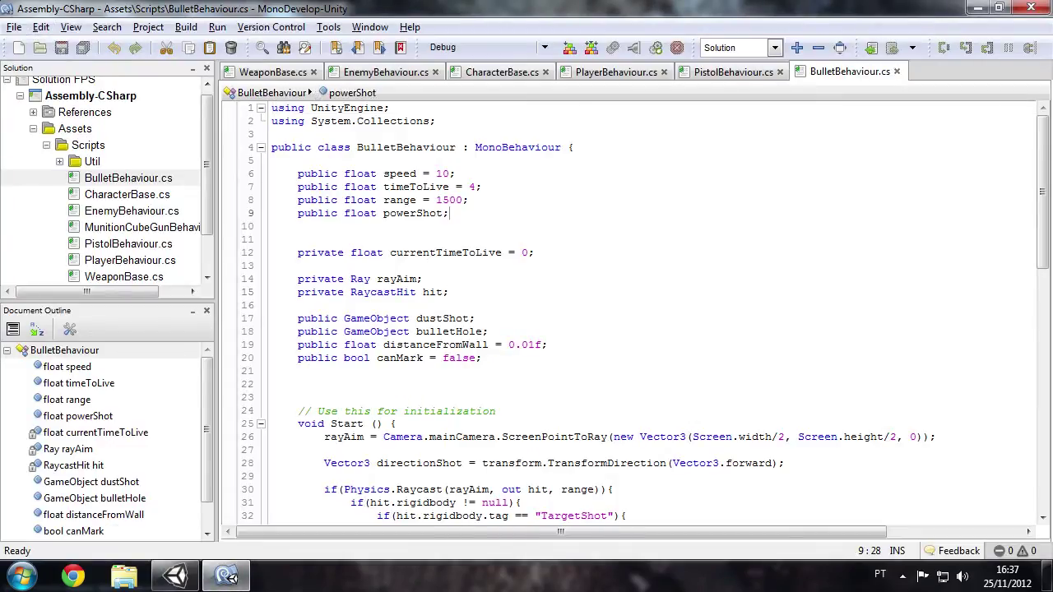
key(Return)
text(pub)
key(BackSpace)
text(blic bool isEnemyBullet = )
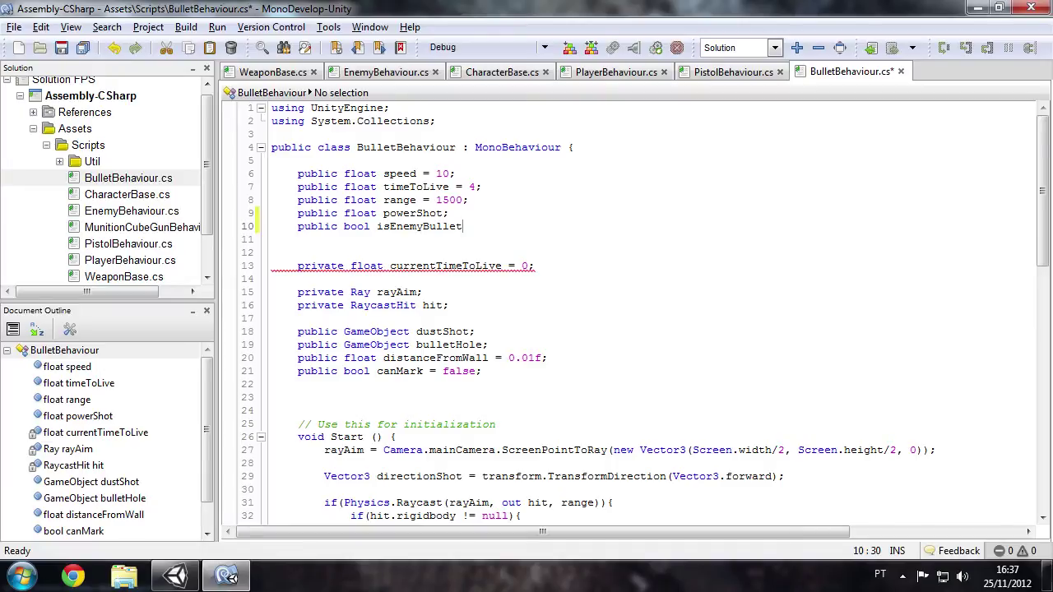
text(false;)
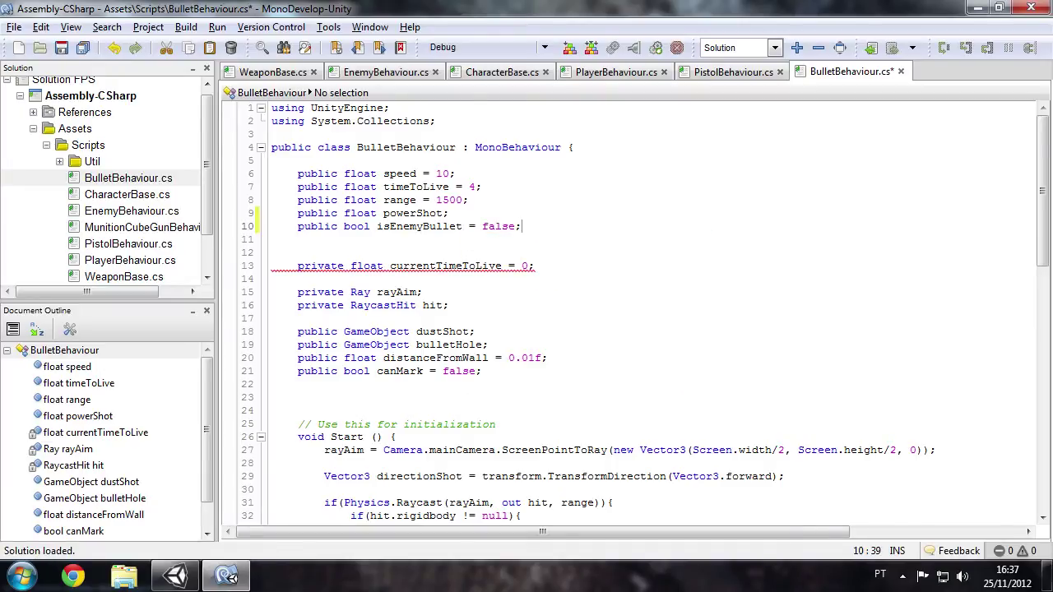
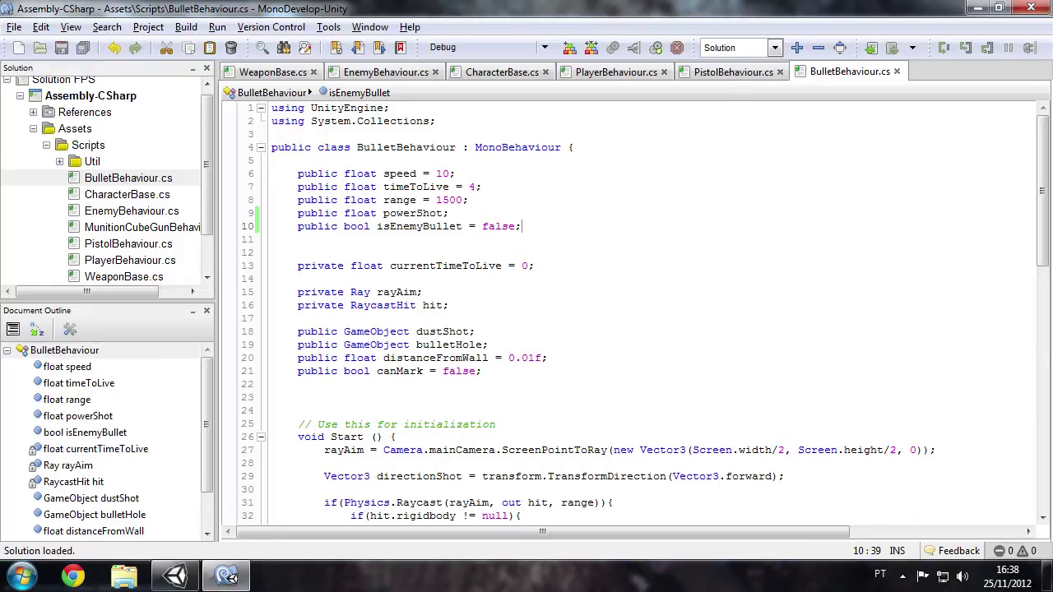
Switch to WeaponBase.cs and locate the if(!useByEnemy) check in Shoot().
click(717, 73)
click(299, 265)
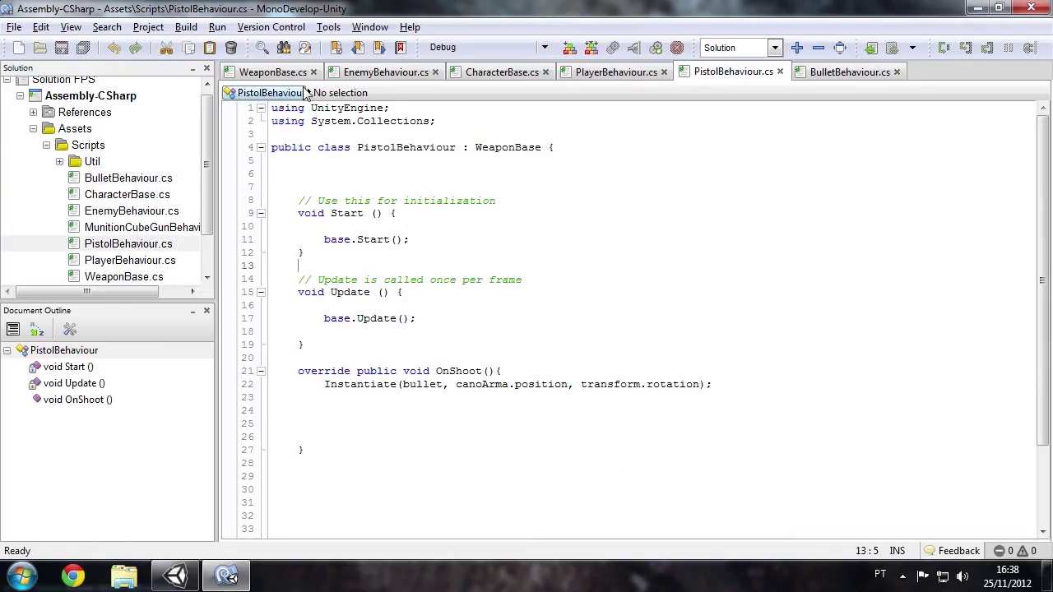
click(272, 72)
scroll(625, 321, up, 4)
scroll(625, 321, up, 8)
scroll(625, 321, up, 15)
scroll(626, 321, down, 2)
scroll(626, 321, down, 4)
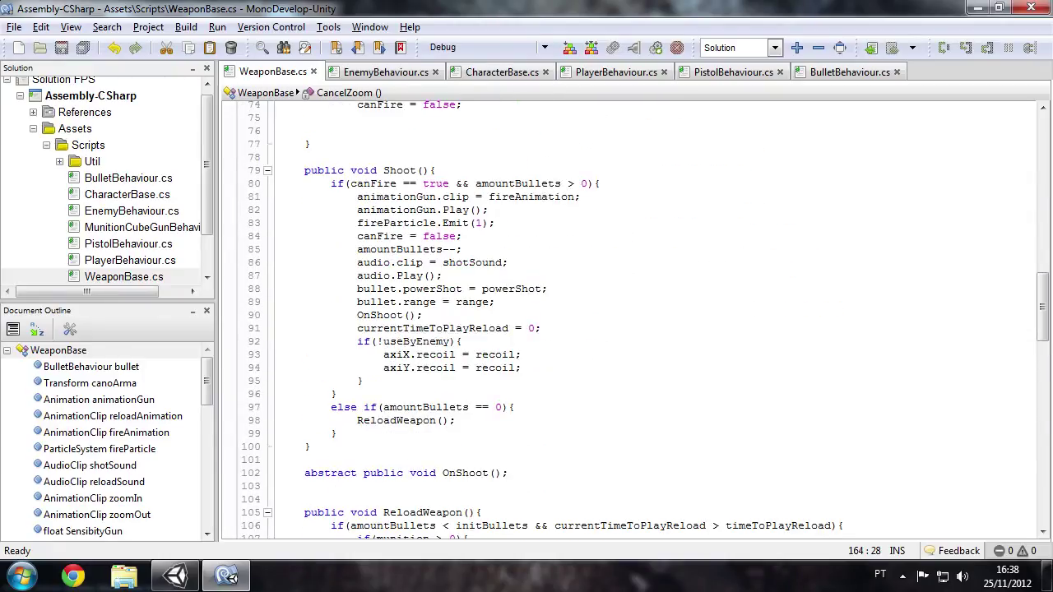
drag(357, 342, 463, 341)
click(463, 341)
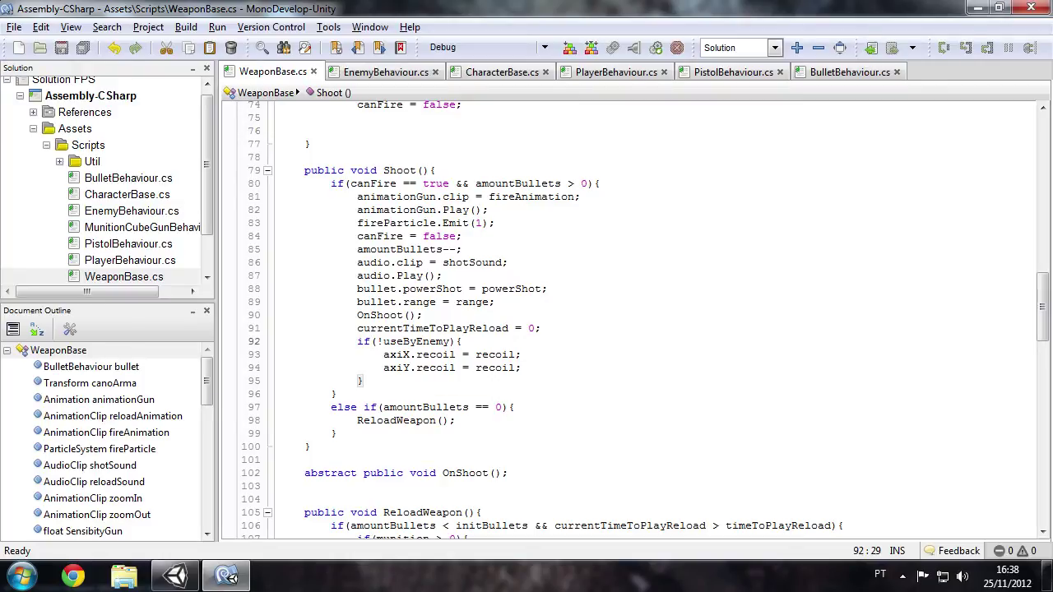
Add 'bullet.isEnemyBullet = true;' after the bullet.range line in Shoot().
click(363, 381)
key(Return)
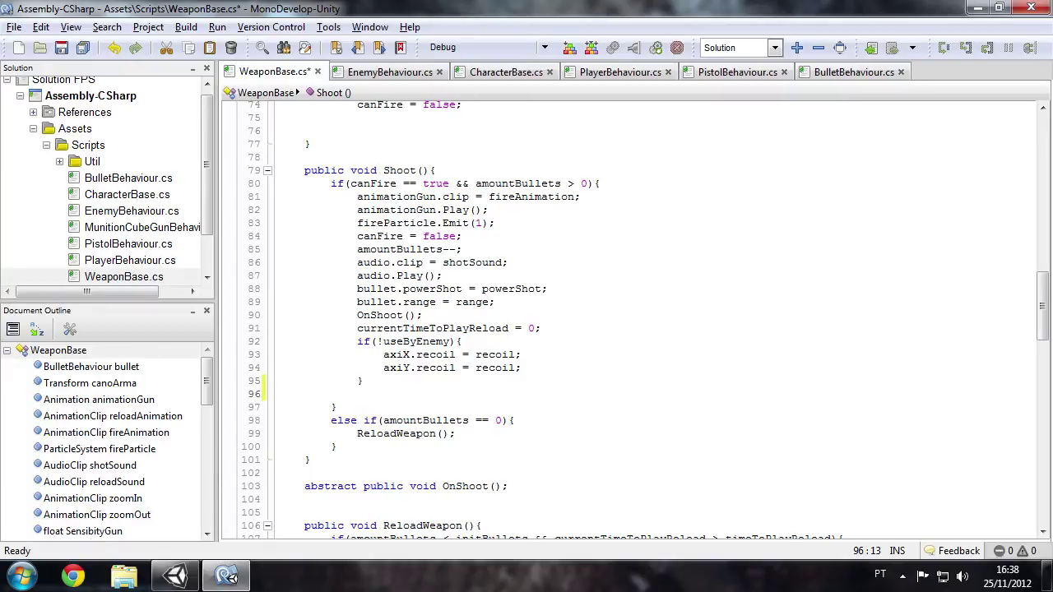
click(494, 302)
key(Return)
text(bul)
text(let)
text(.s)
key(BackSpace)
text(e)
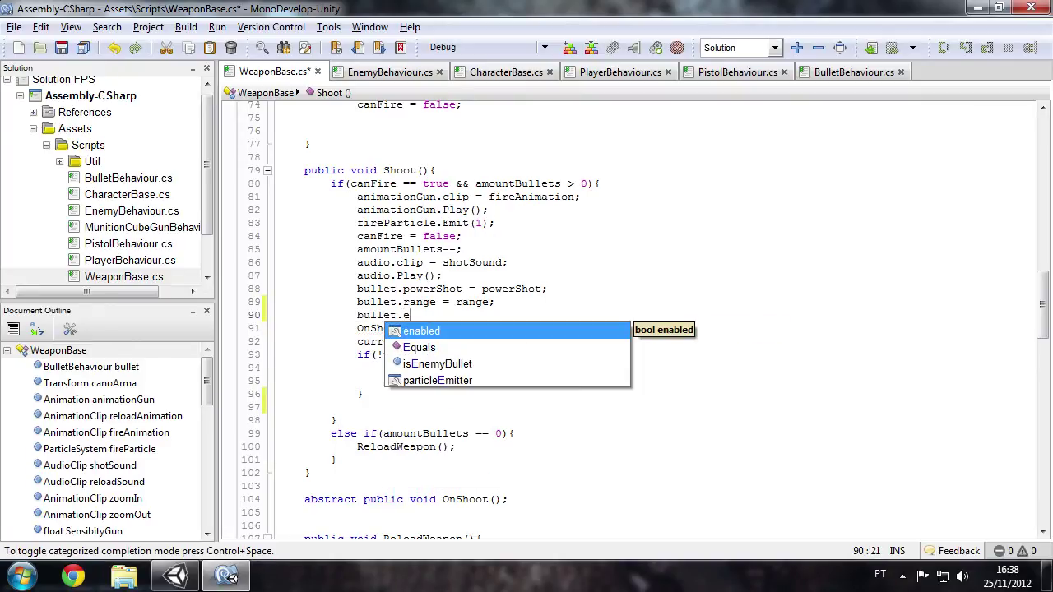
key(Down)
key(Down)
key(Return)
text(=)
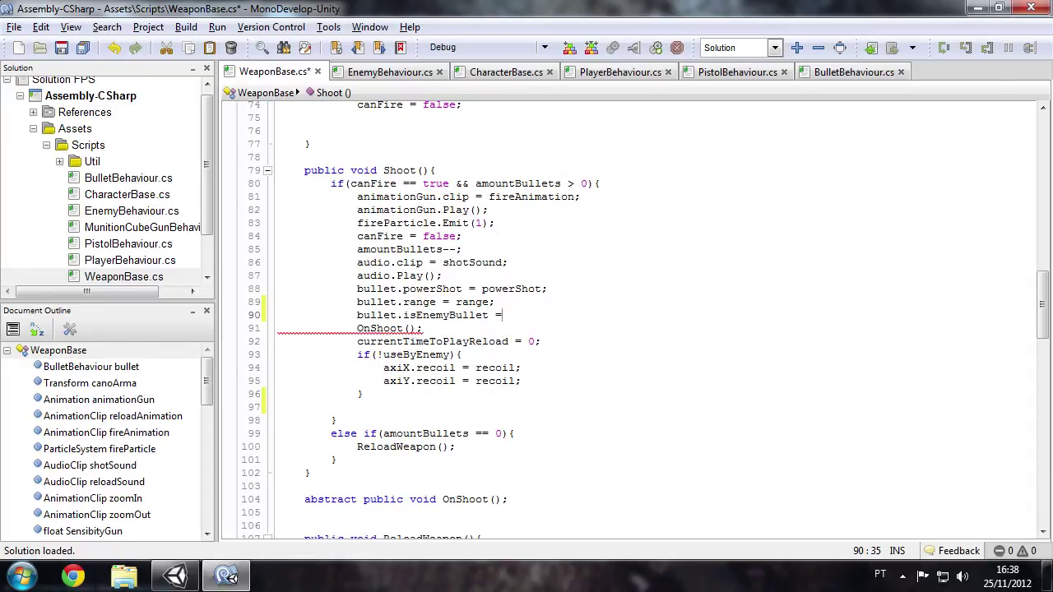
text( true;)
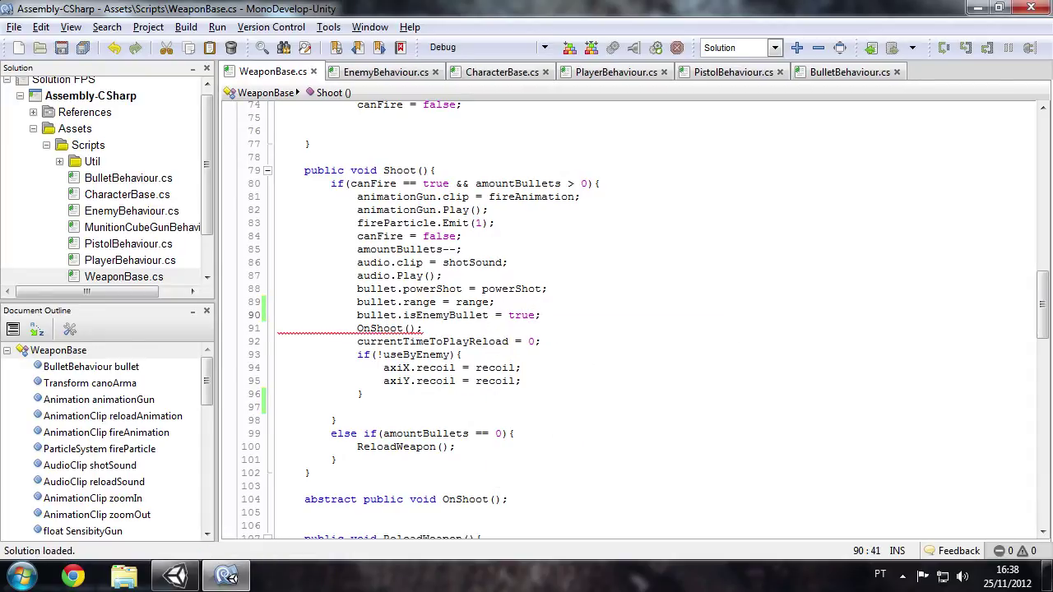
Guard that assignment with 'if(useByEnemy)', indent it, and save WeaponBase.cs.
key(Up)
key(Return)
text(if(use)
key(Return)
text())
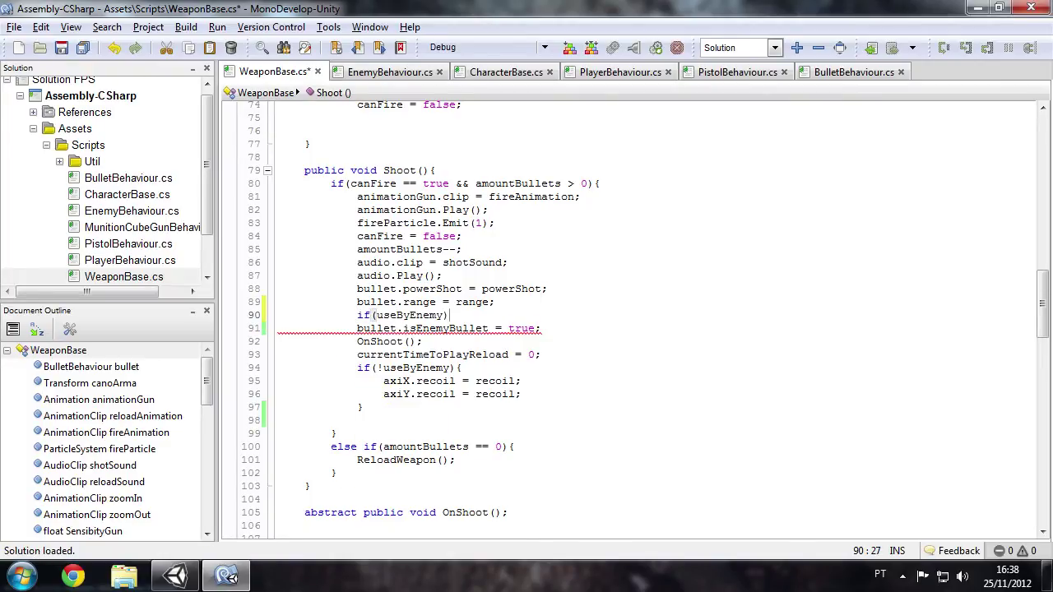
click(357, 328)
key(Tab)
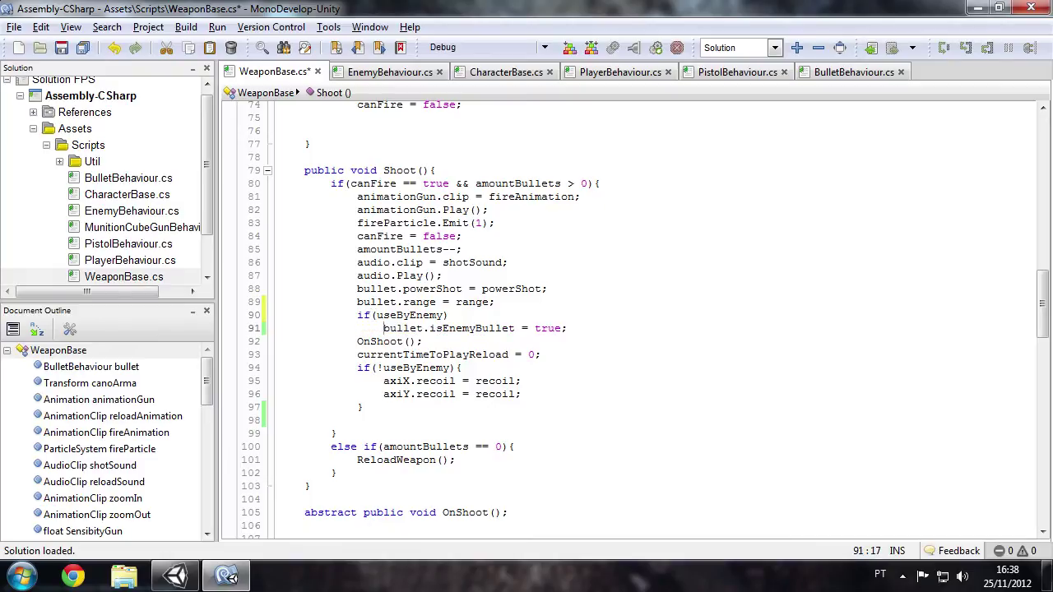
key(ctrl+s)
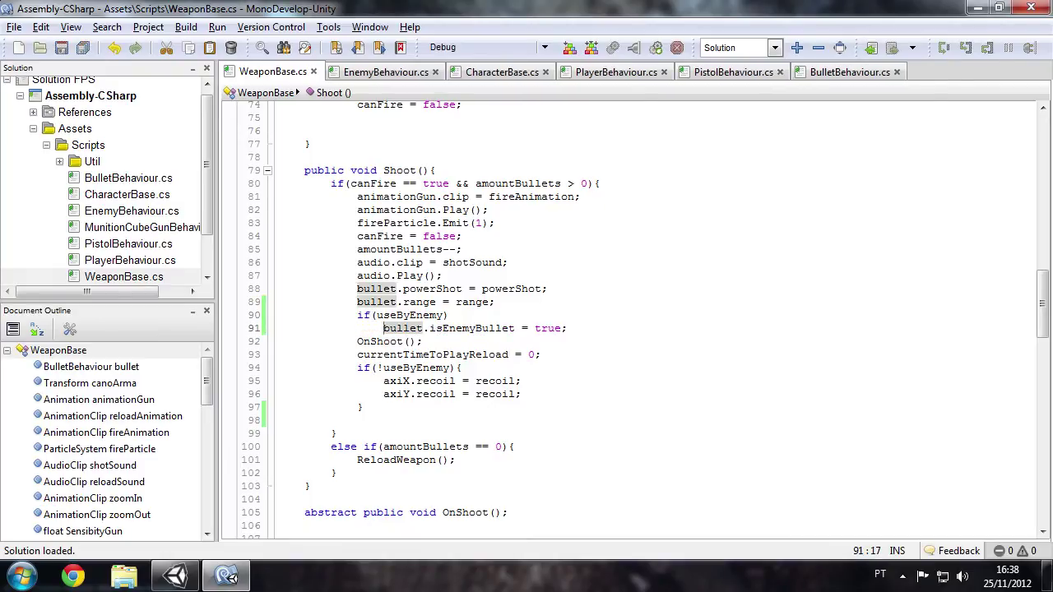
click(456, 328)
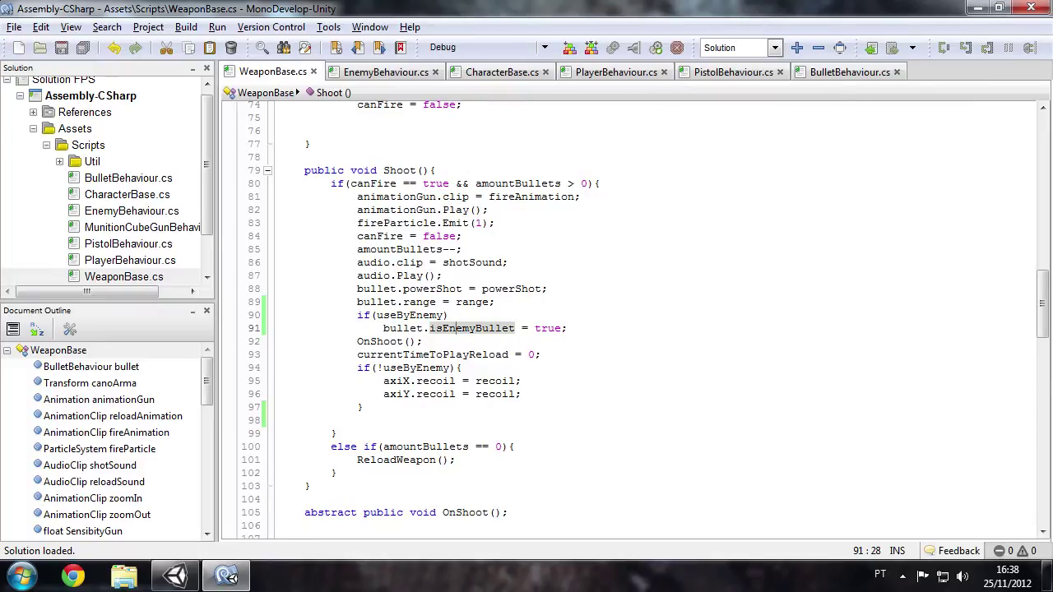
Switch to BulletBehaviour.cs and look over the raycast and hit code in Start().
click(831, 74)
scroll(634, 321, down, 2)
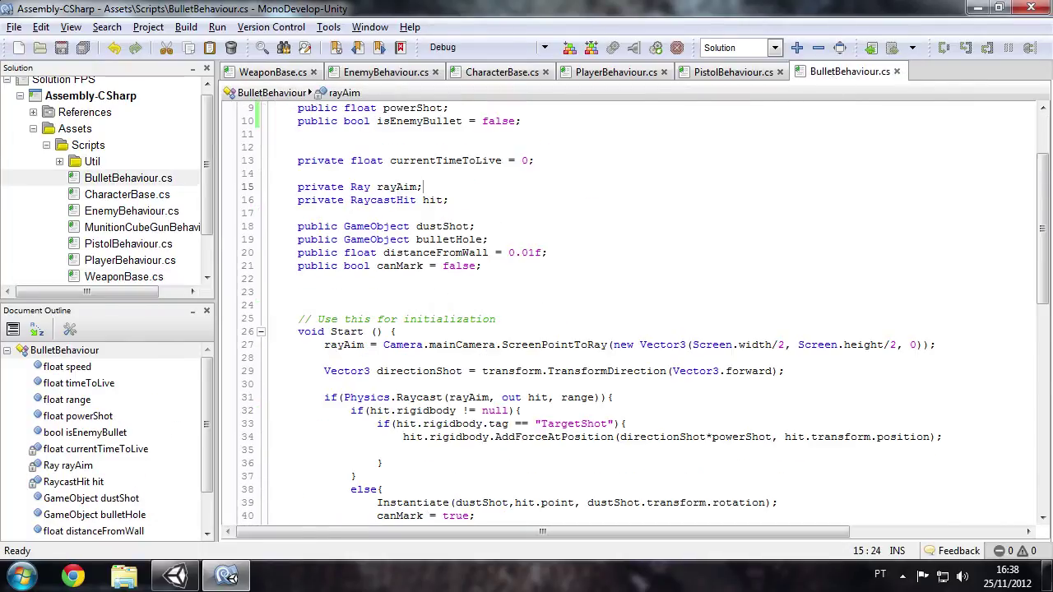
scroll(634, 320, down, 4)
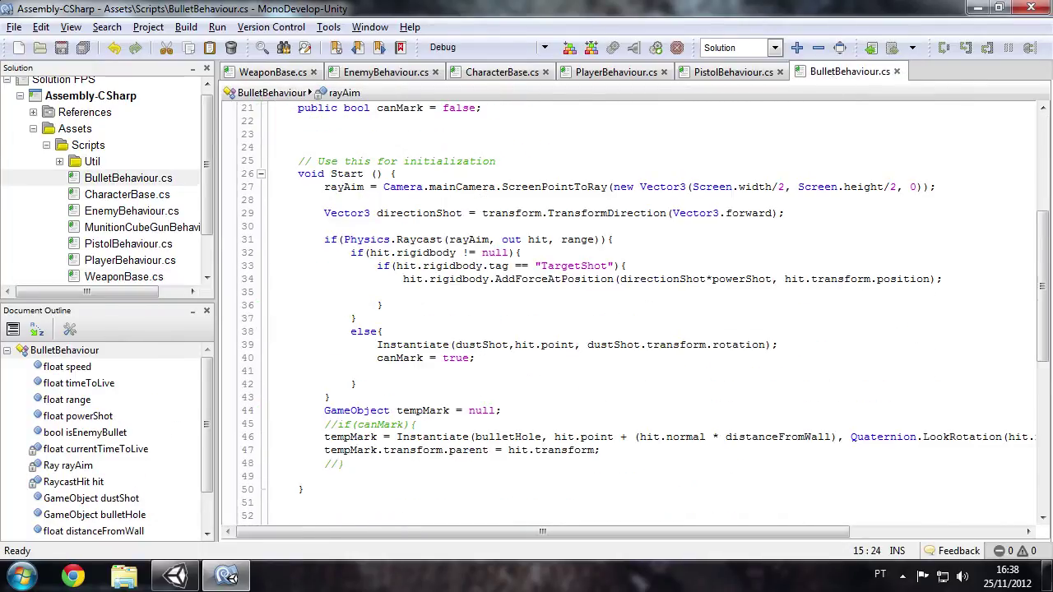
drag(324, 187, 600, 451)
scroll(600, 450, down, 4)
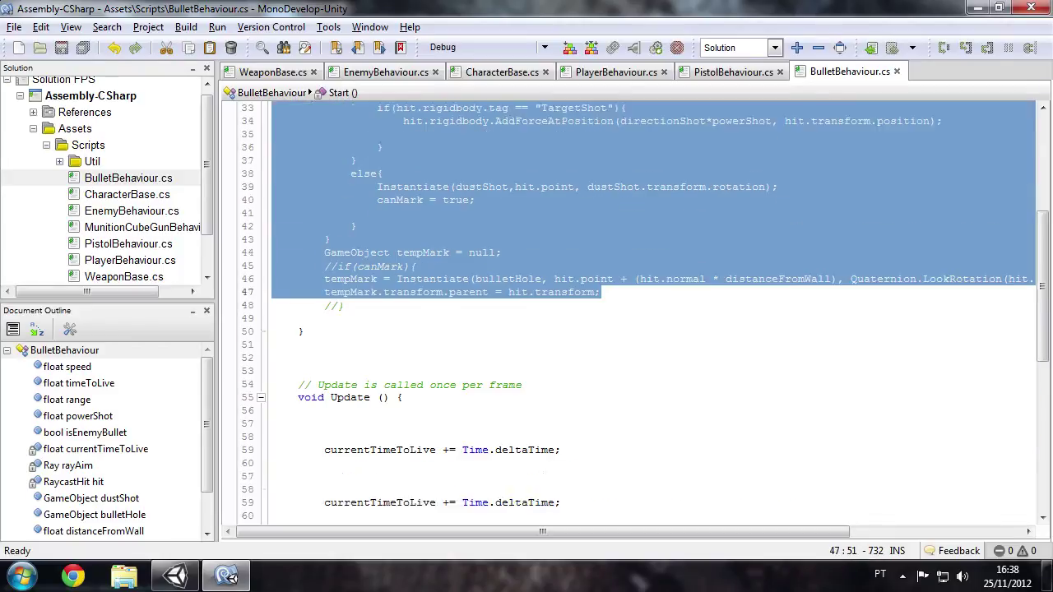
scroll(646, 312, down, 3)
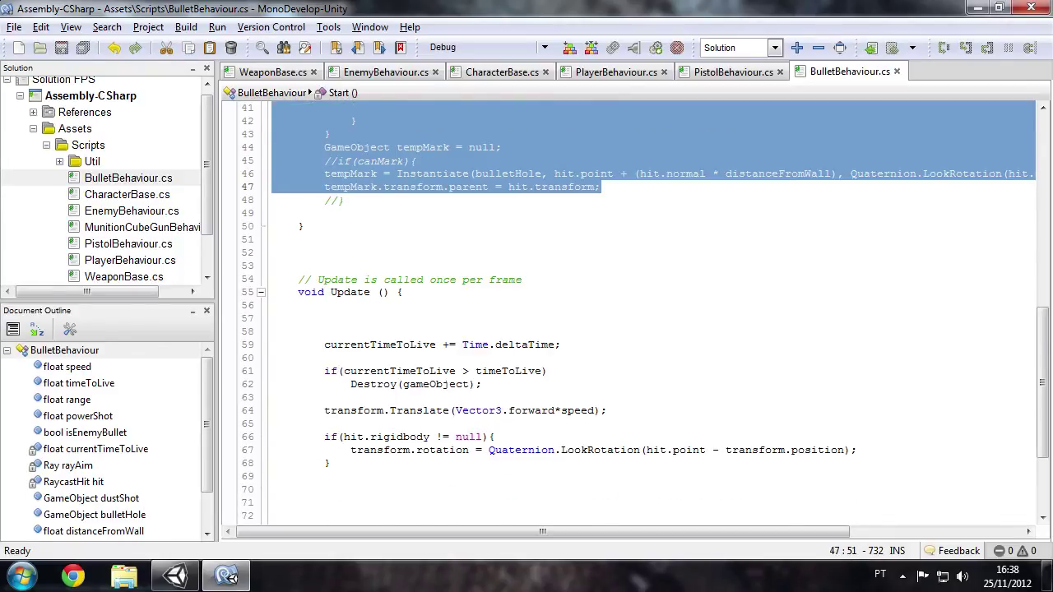
scroll(646, 312, up, 2)
scroll(646, 312, down, 5)
scroll(646, 312, up, 8)
scroll(646, 311, up, 3)
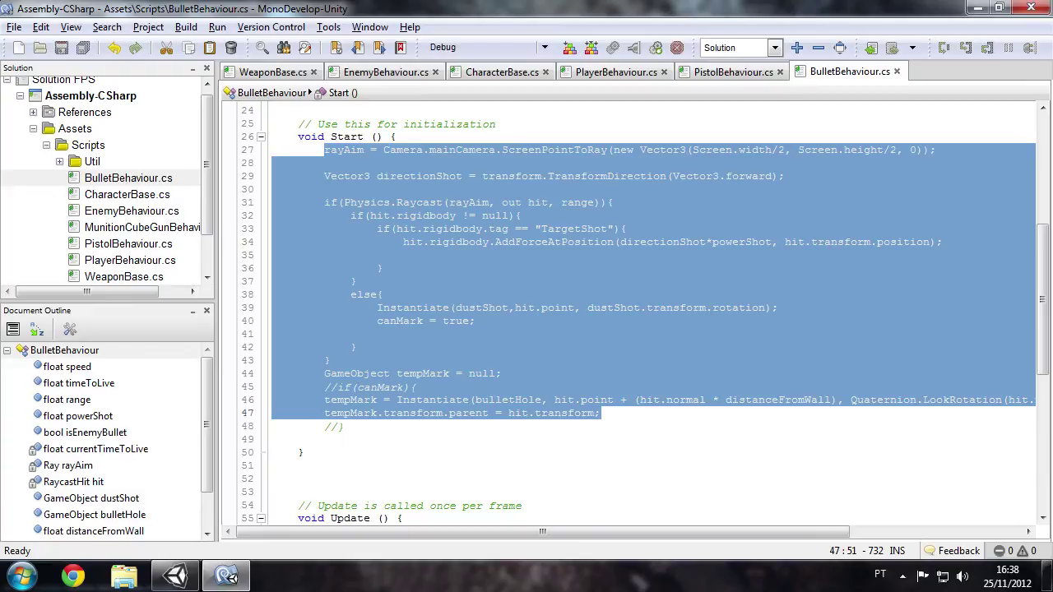
scroll(646, 312, down, 6)
scroll(646, 312, down, 3)
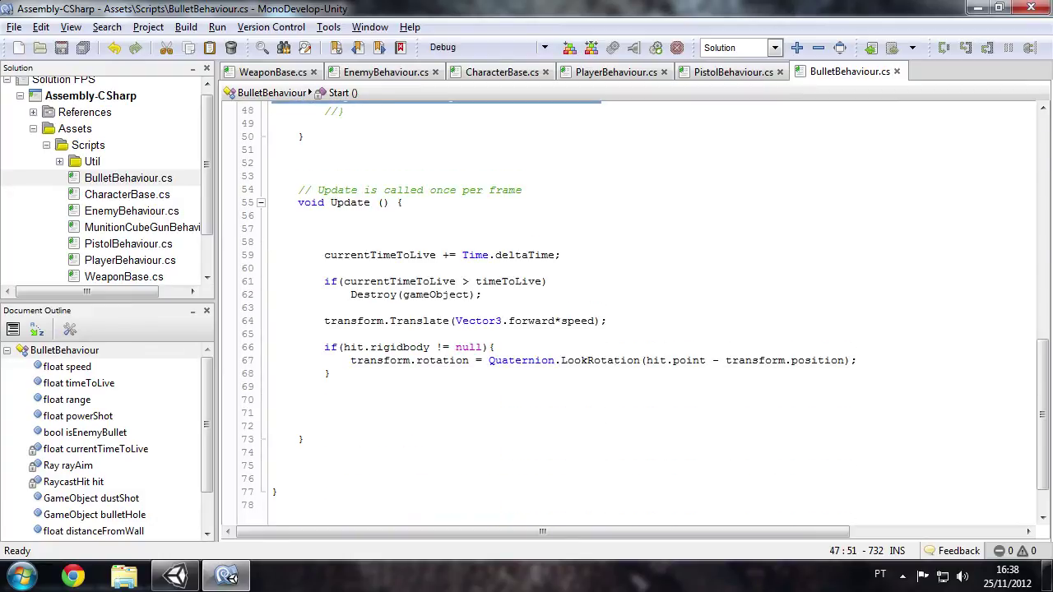
scroll(646, 312, up, 8)
scroll(646, 312, up, 3)
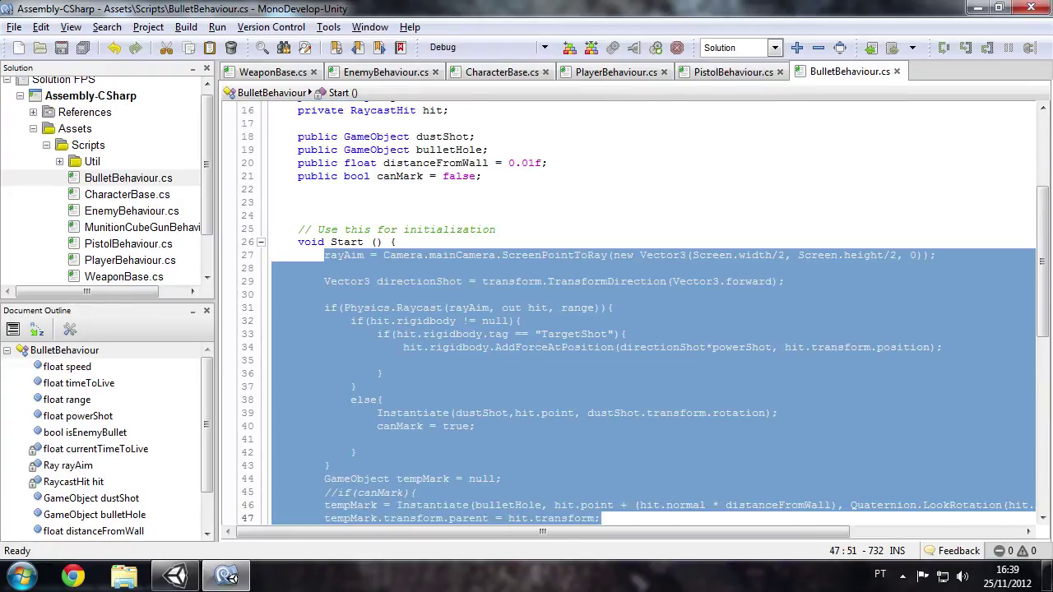
click(404, 360)
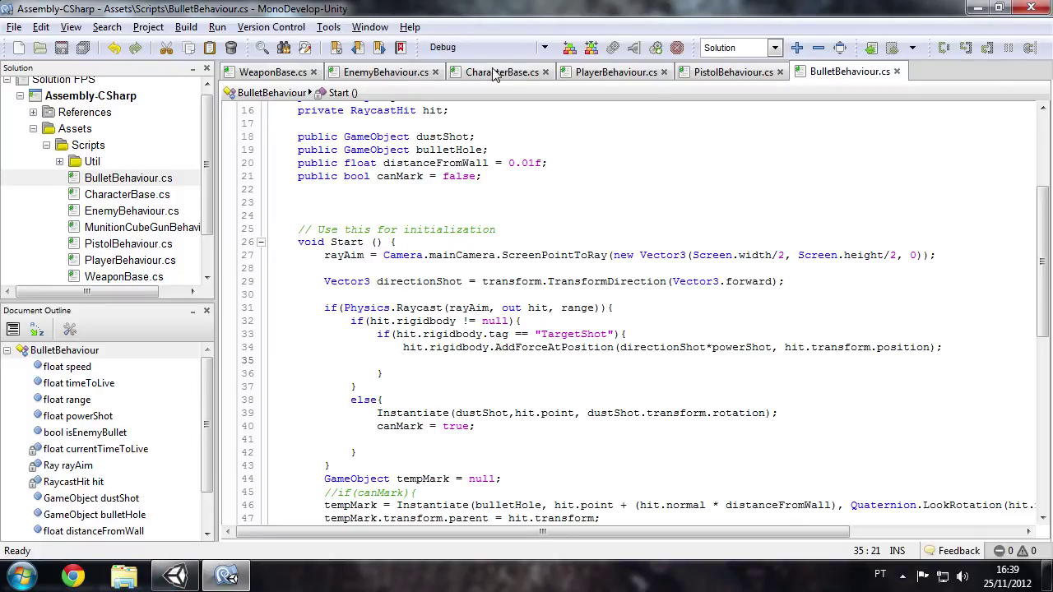
Highlight the rayAim assignment and its screen-centre ScreenPointToRay argument.
drag(324, 255, 430, 255)
click(575, 255)
click(623, 255)
drag(640, 255, 780, 255)
click(814, 256)
drag(926, 255, 613, 255)
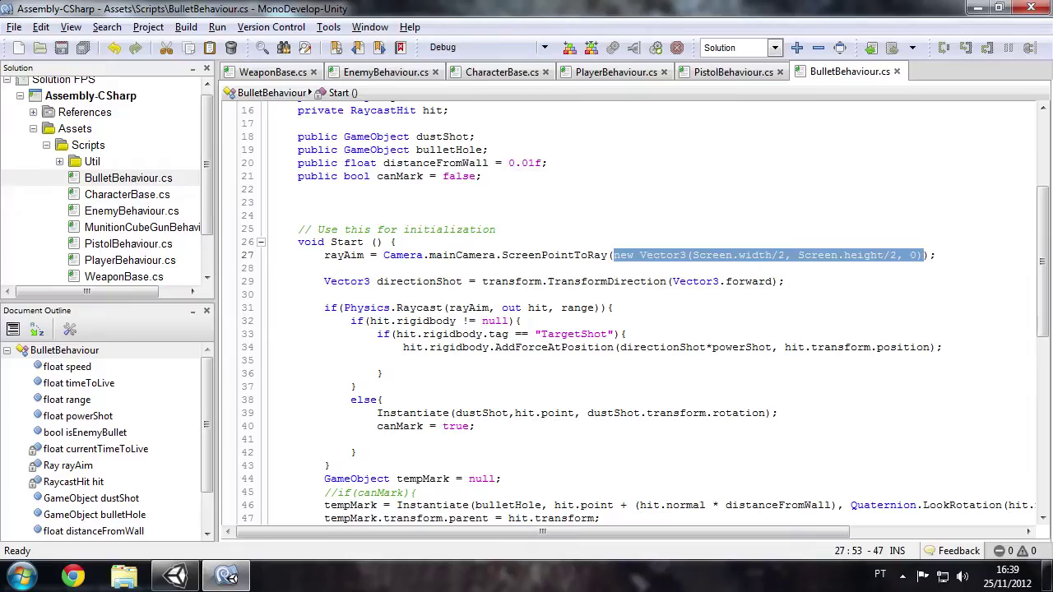
click(937, 255)
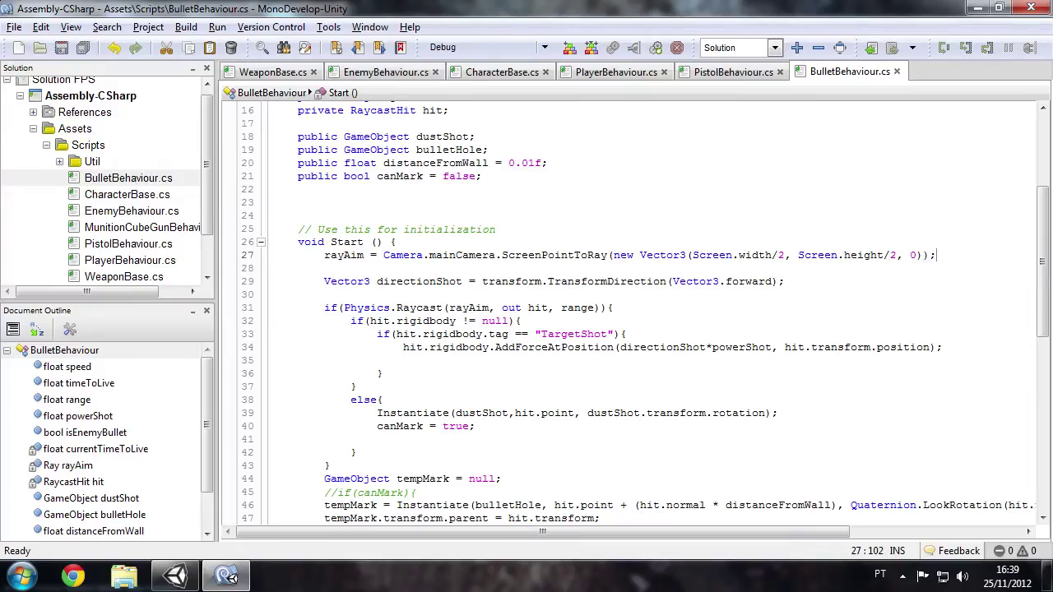
Start an 'if(' condition on a new line above the rayAim assignment.
key(Return)
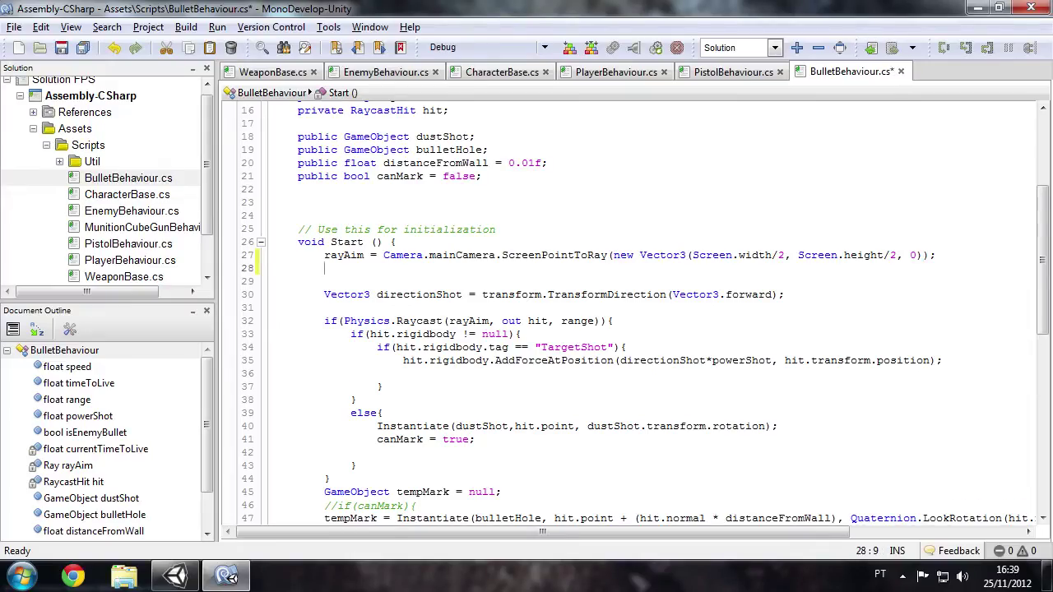
text(rau)
key(BackSpace)
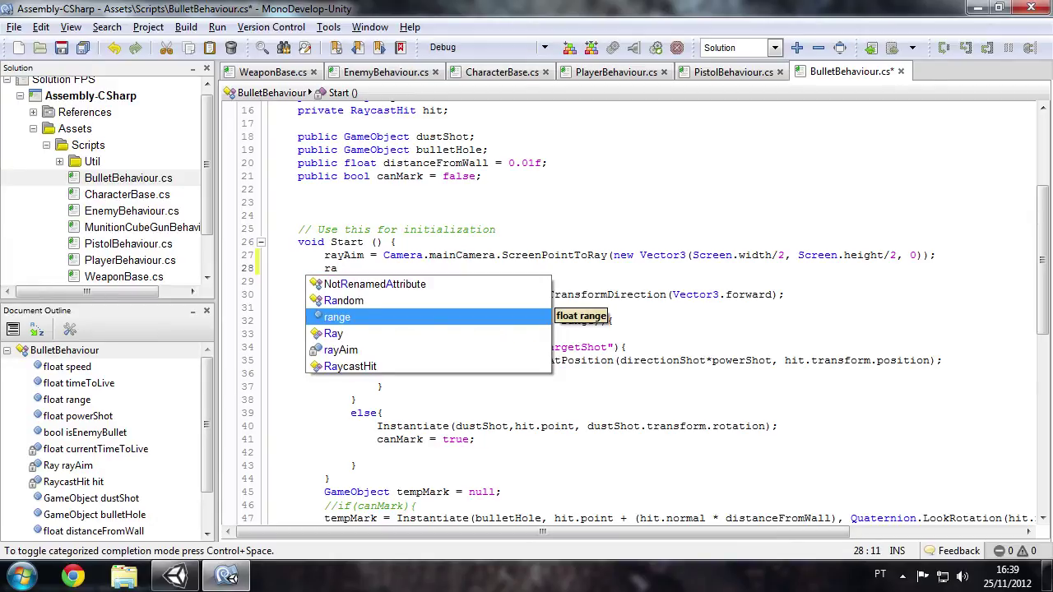
key(BackSpace)
key(BackSpace)
key(BackSpace)
key(BackSpace)
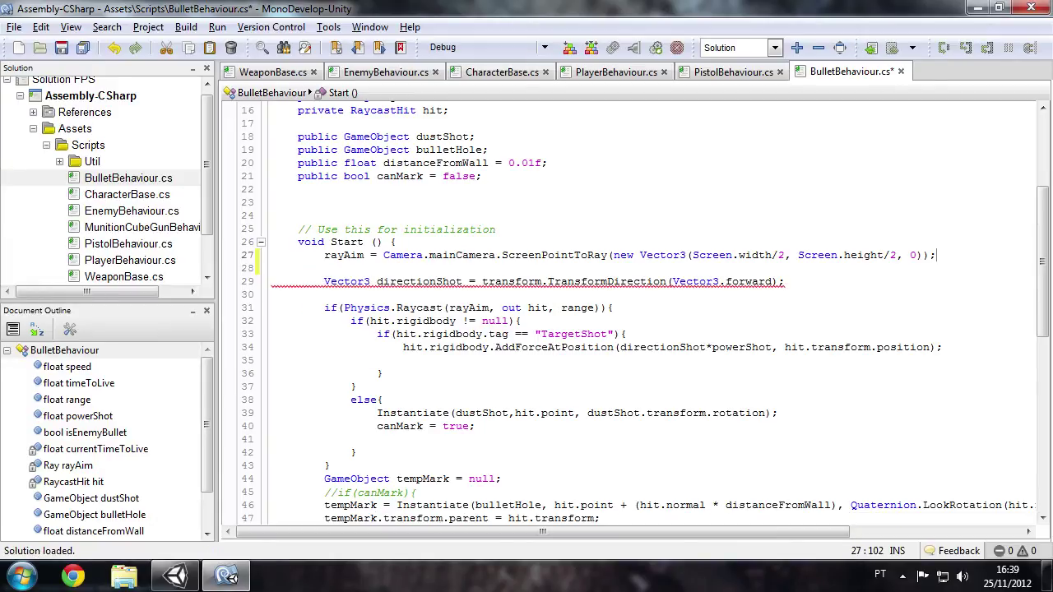
key(Up)
key(Return)
text(if()
Copy isEnemyBullet from its declaration into the condition, making 'if(!isEnemyBullet){'.
scroll(642, 313, up, 1)
scroll(642, 313, up, 2)
scroll(642, 312, up, 1)
click(423, 189)
double_click(423, 190)
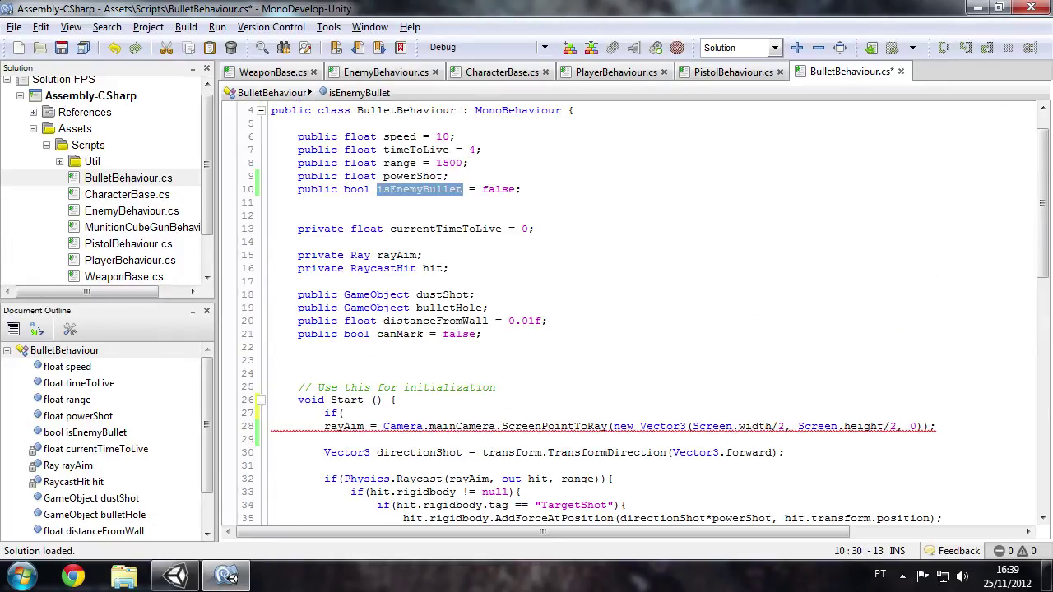
key(ctrl+c)
click(342, 413)
key(ctrl+v)
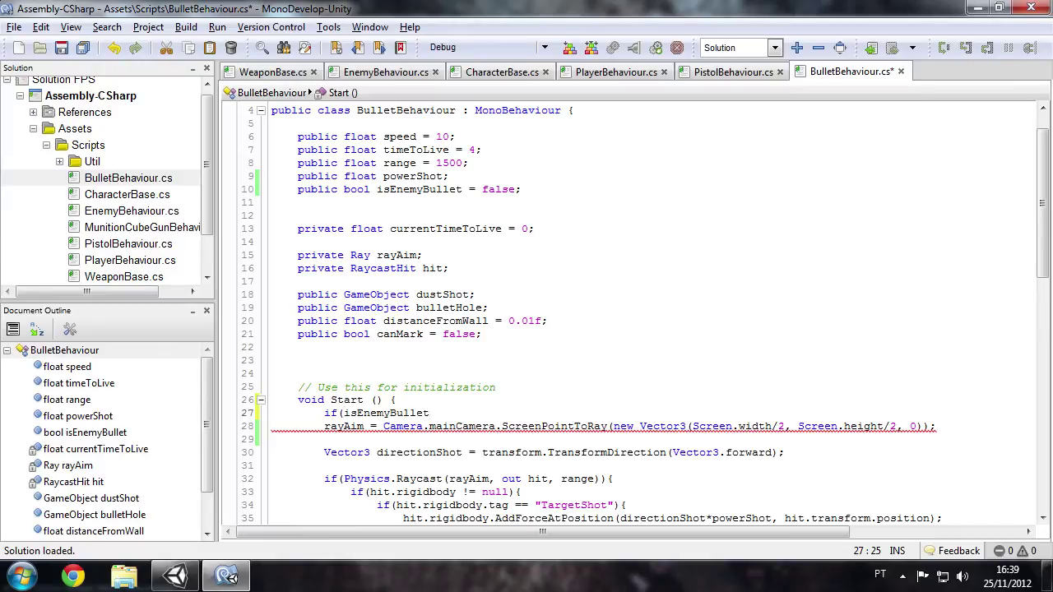
key(ctrl+Left)
text(!)
key(End)
text(){)
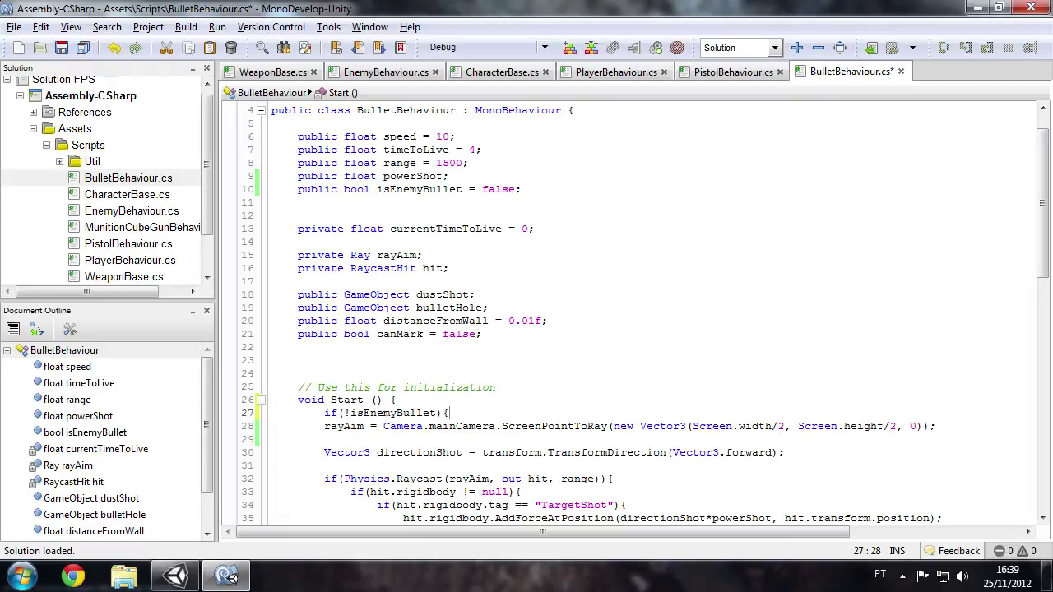
Close the block with '}' and delete the commented //if(canMark){ and //} lines.
scroll(625, 313, down, 7)
click(344, 439)
key(Return)
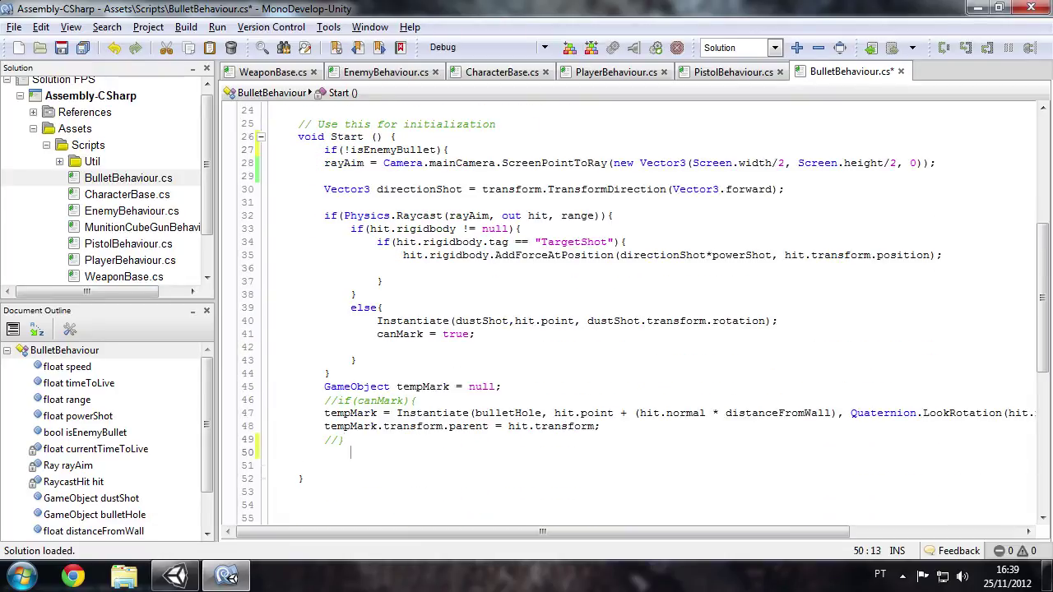
text(})
drag(272, 439, 346, 439)
key(BackSpace)
drag(418, 400, 273, 400)
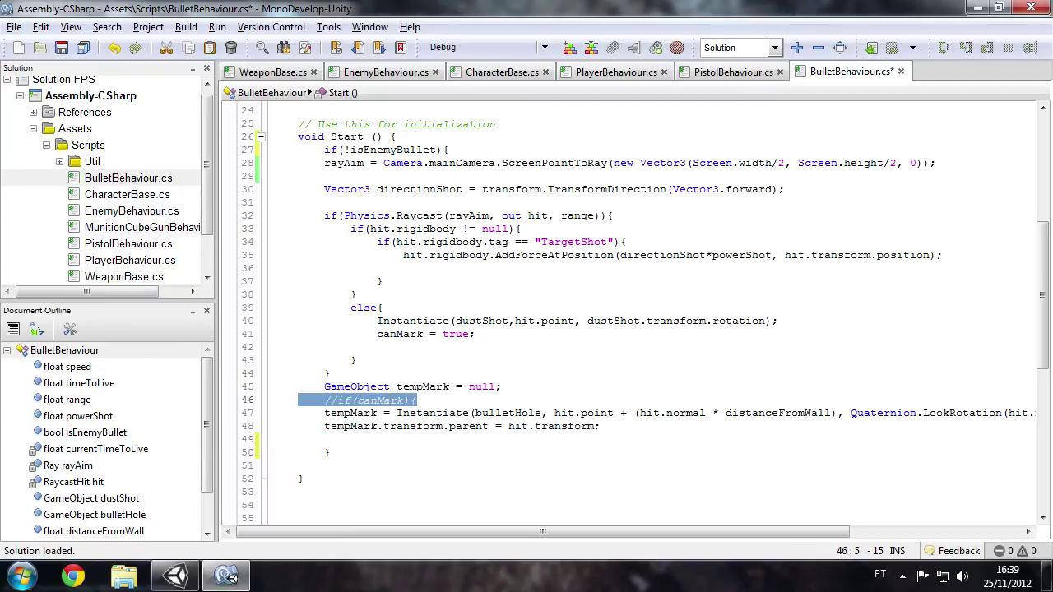
key(BackSpace)
Indent the raycast and bullet-mark code inside the block, save, and add a line below it.
drag(600, 426, 273, 163)
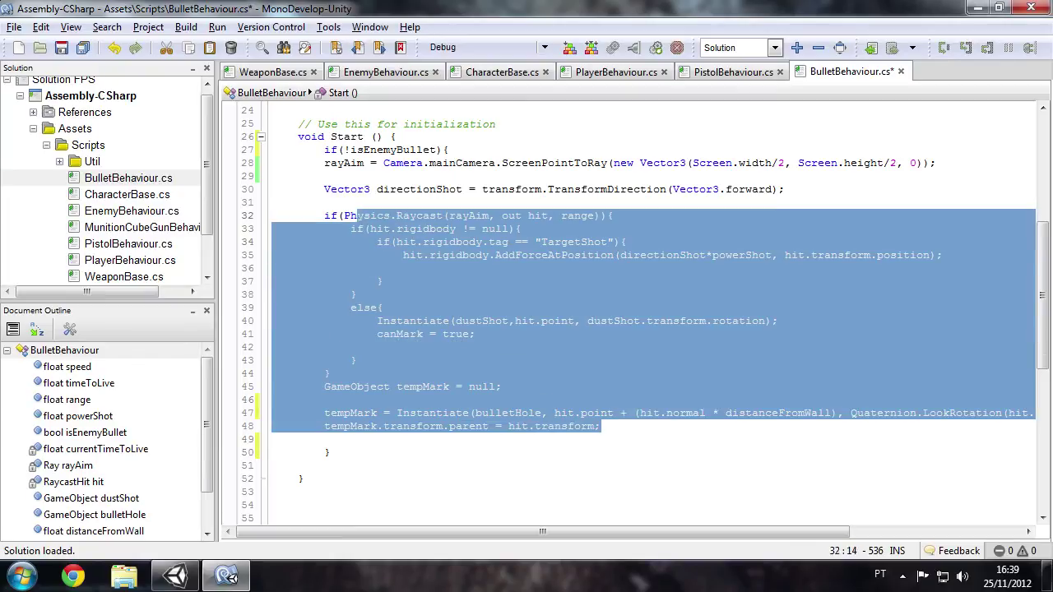
key(Tab)
key(ctrl+s)
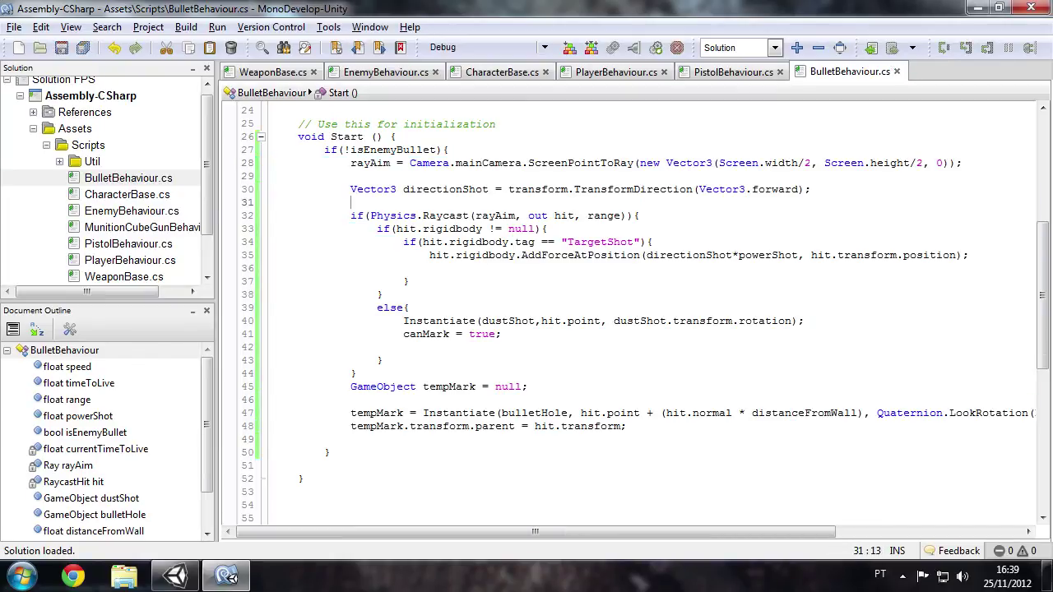
drag(324, 149, 354, 209)
click(403, 347)
drag(272, 439, 326, 150)
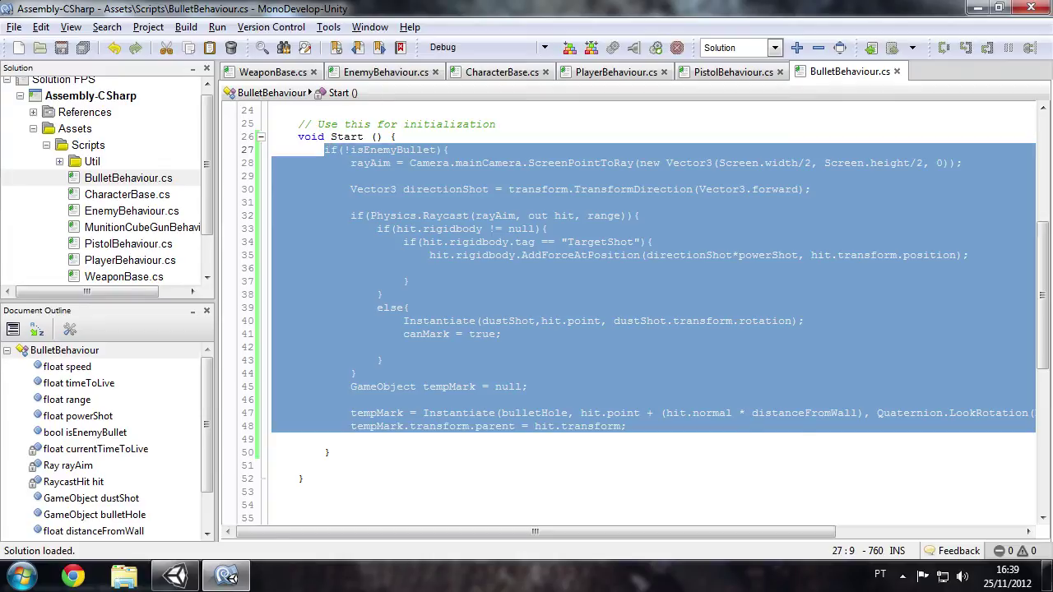
click(388, 163)
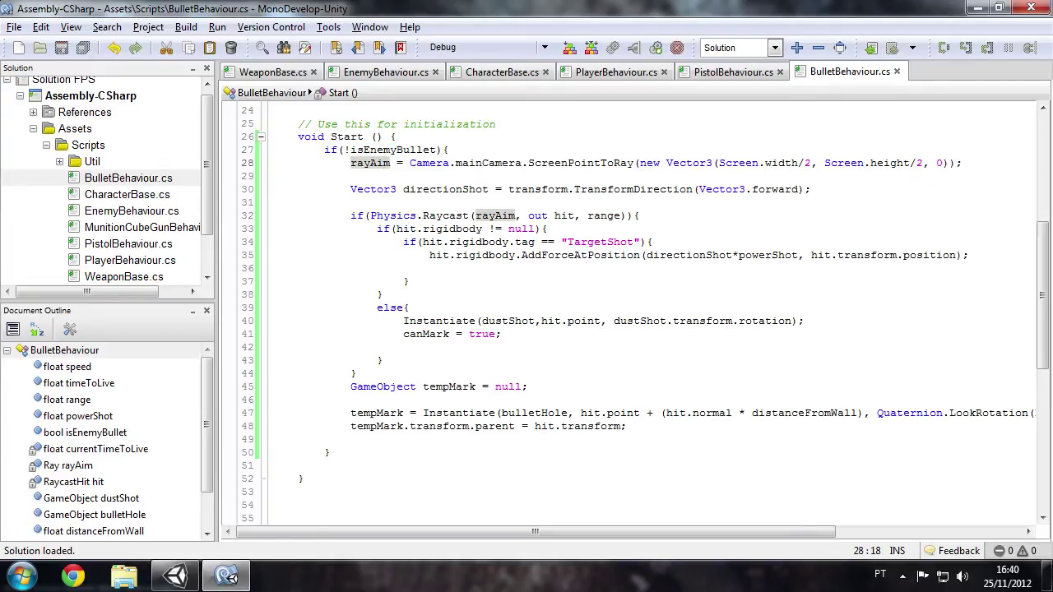
click(437, 321)
click(330, 452)
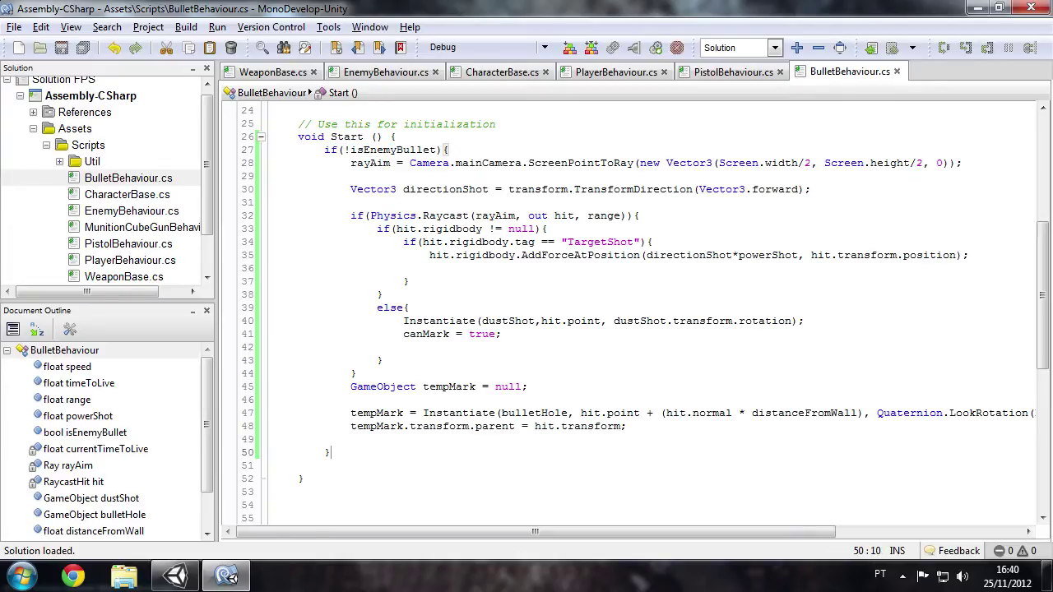
key(Return)
key(Return)
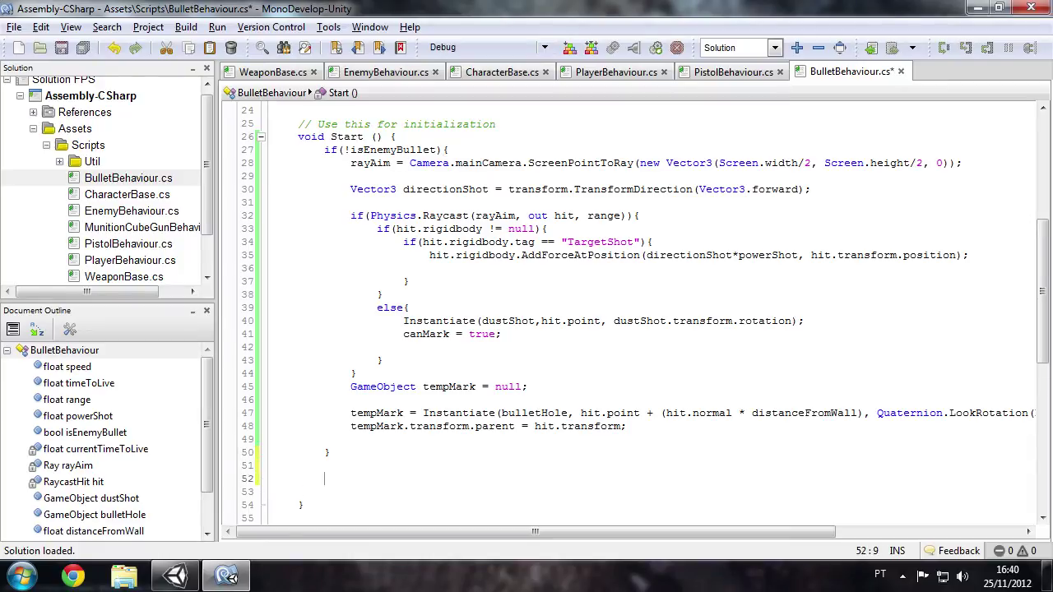
Add an 'else{' branch after the if(!isEnemyBullet) block.
key(BackSpace)
text(else)
key(Escape)
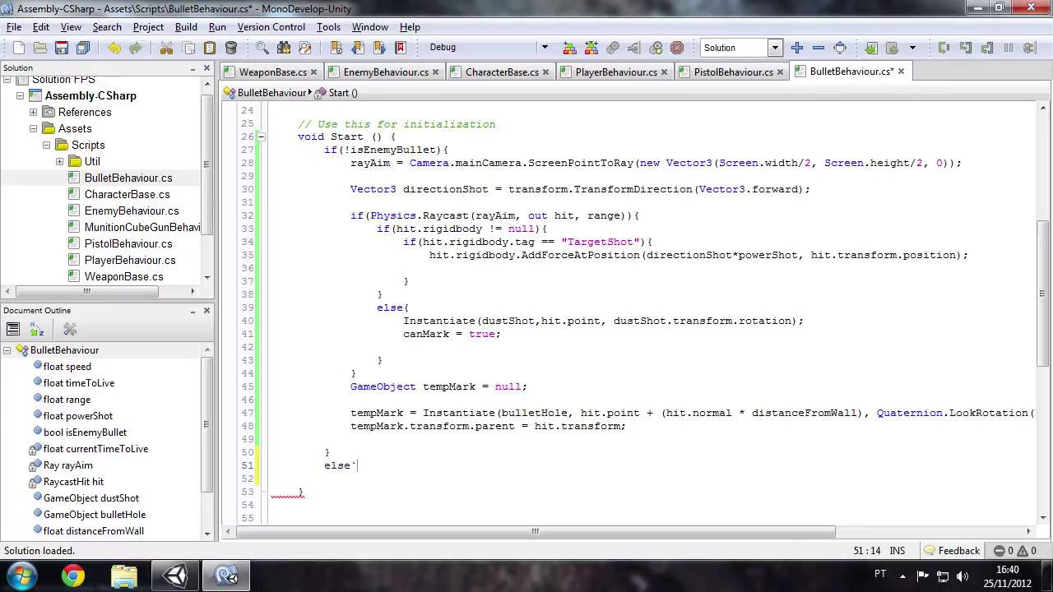
text({)
key(Return)
Begin a Physics.Raycast( call inside the else branch and compare its overloads.
text(P)
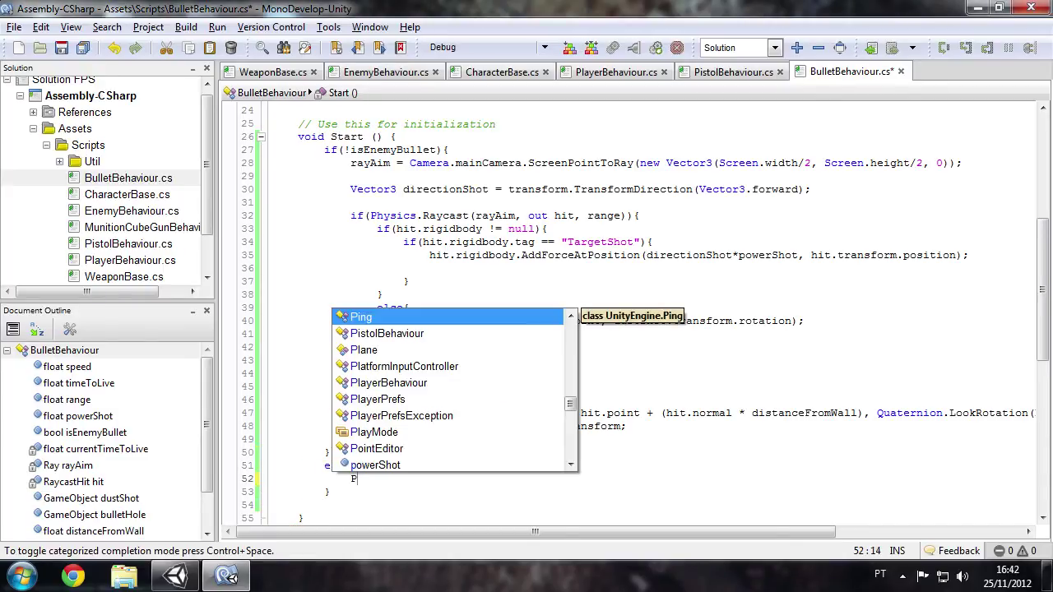
text(hi)
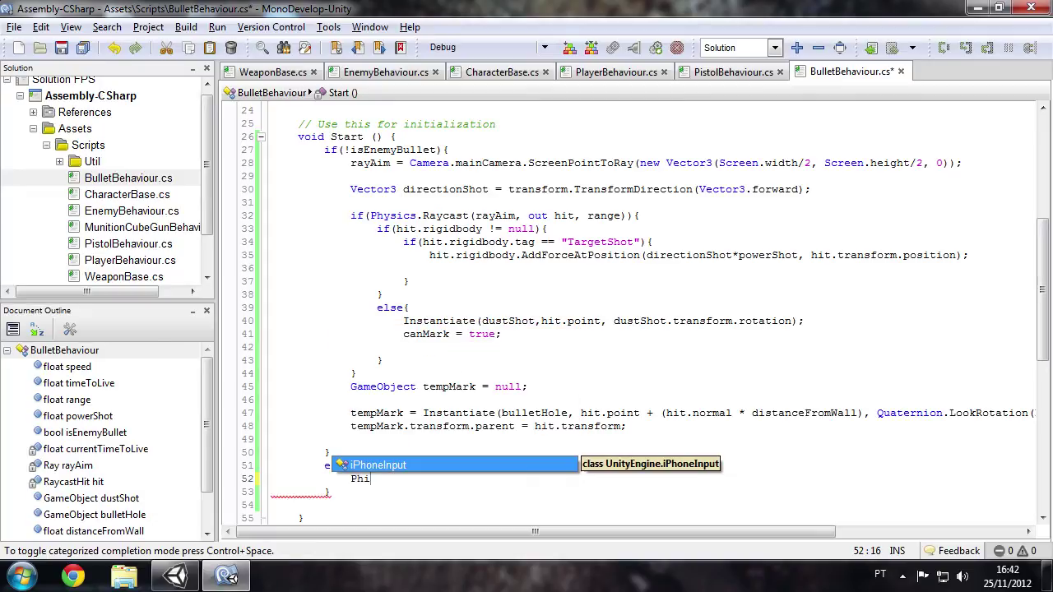
key(BackSpace)
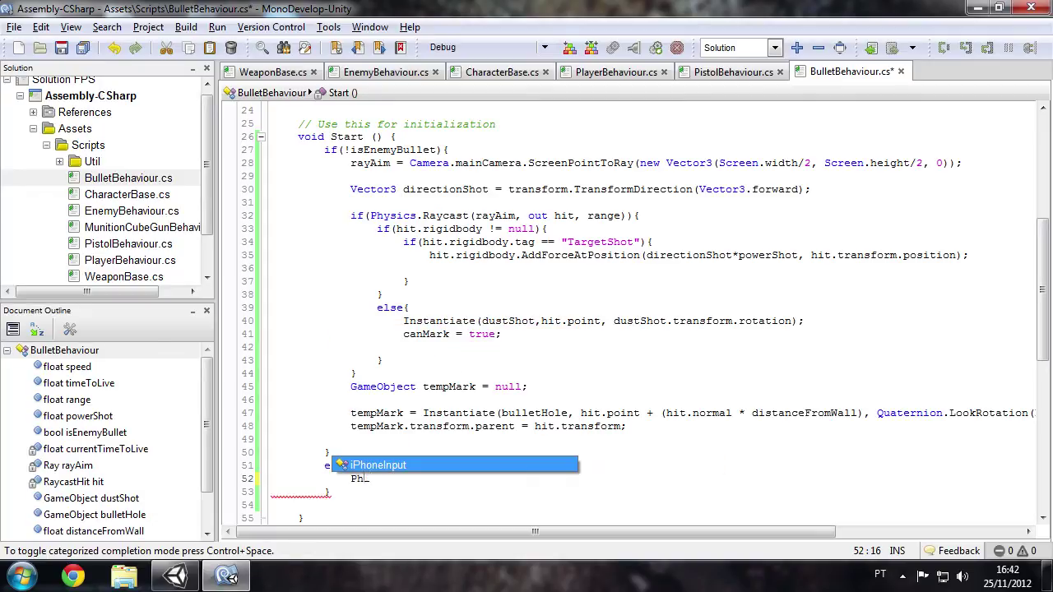
text(ys)
key(Return)
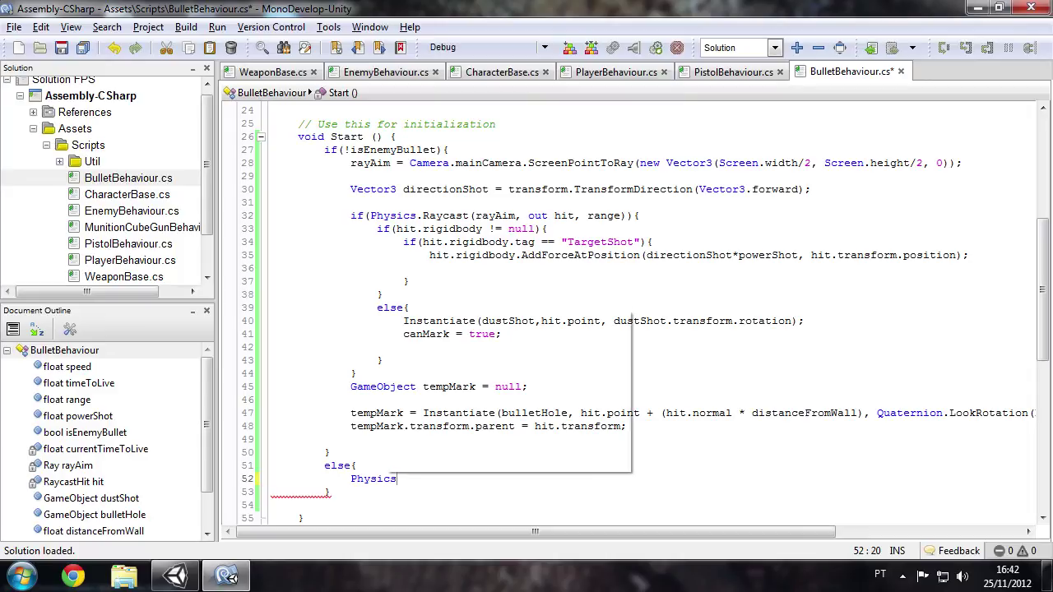
text(.Ra)
key(Return)
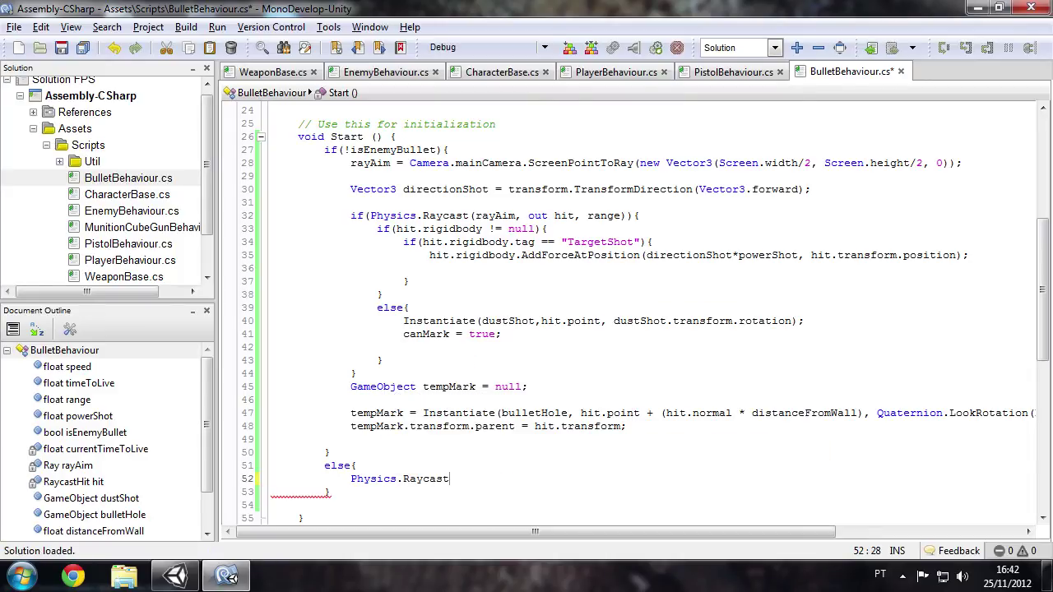
text(()
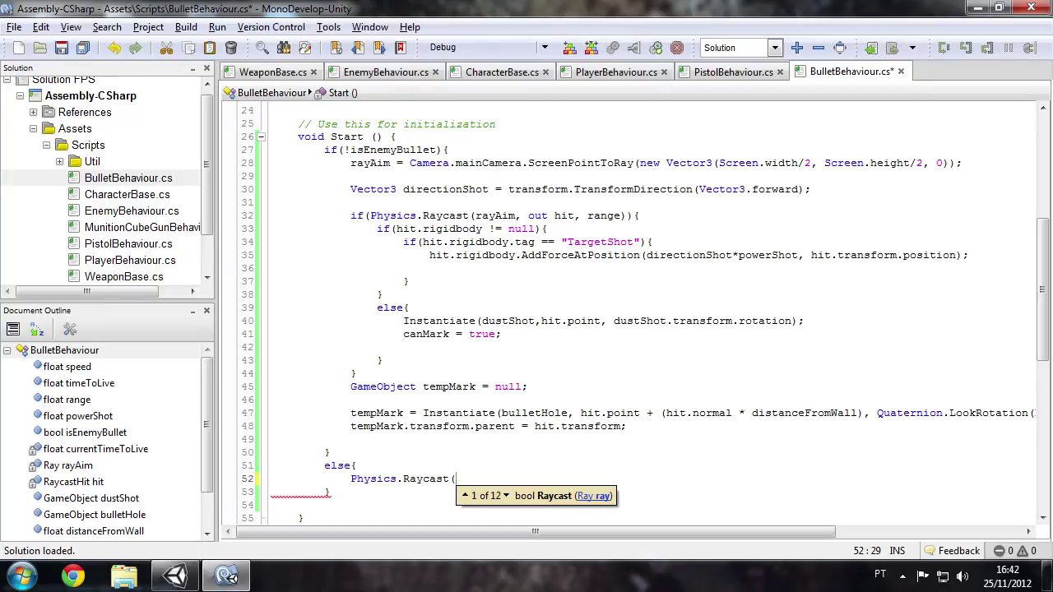
key(Down)
key(Up)
key(Down)
key(Down)
key(Down)
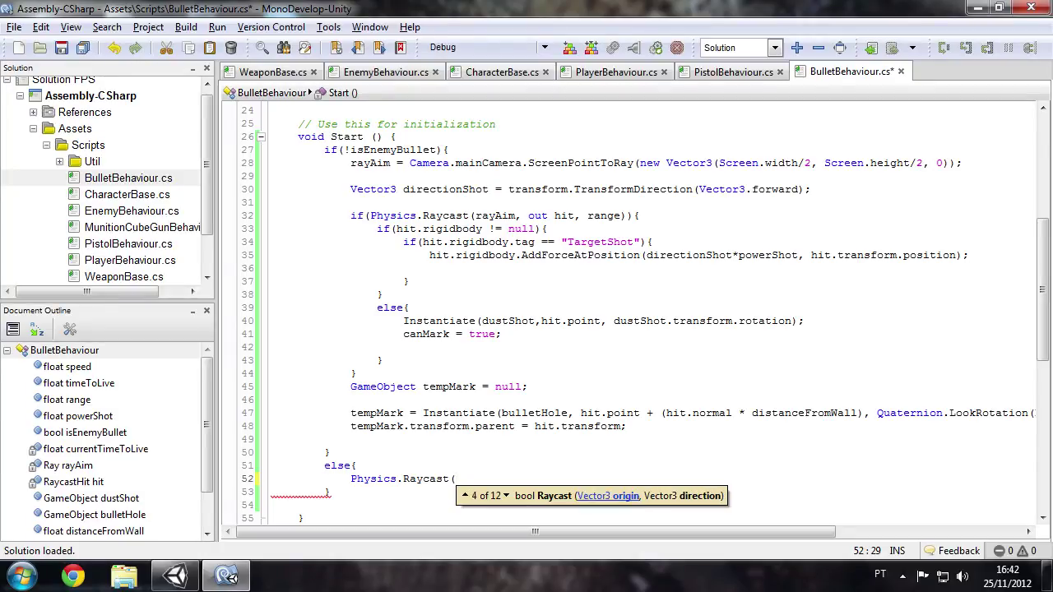
key(Down)
key(Up)
Pass transform.position as the Raycast origin argument, followed by a comma.
scroll(625, 313, up, 3)
scroll(626, 313, up, 4)
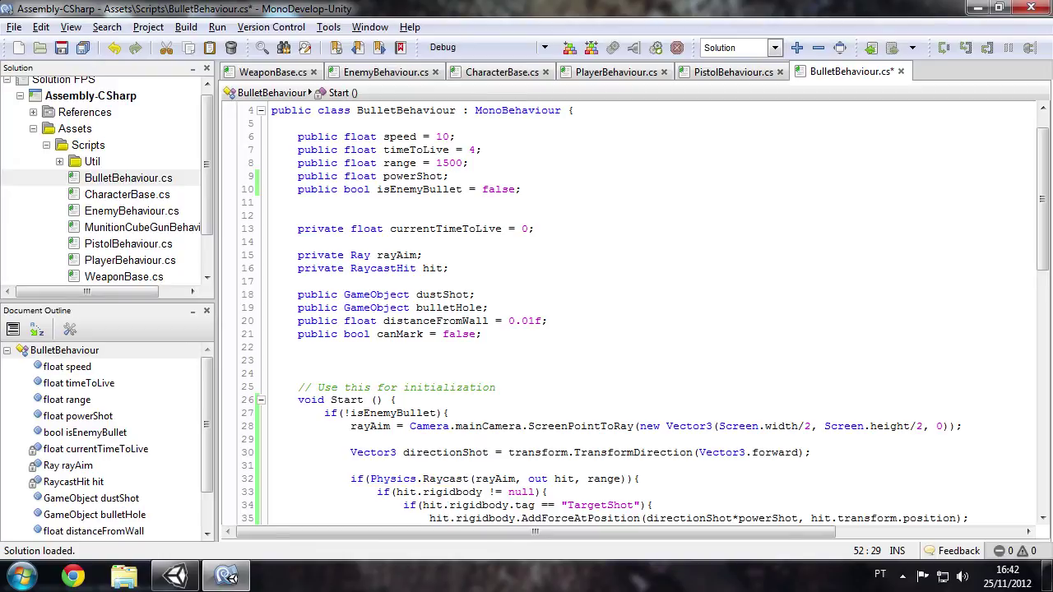
scroll(626, 313, down, 5)
scroll(626, 313, down, 4)
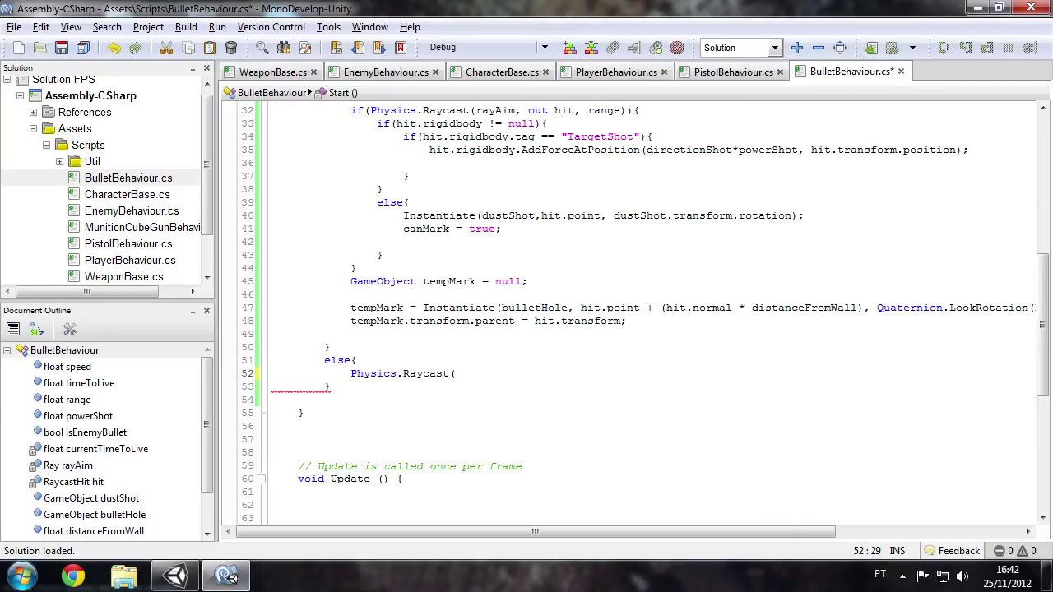
text(transform.)
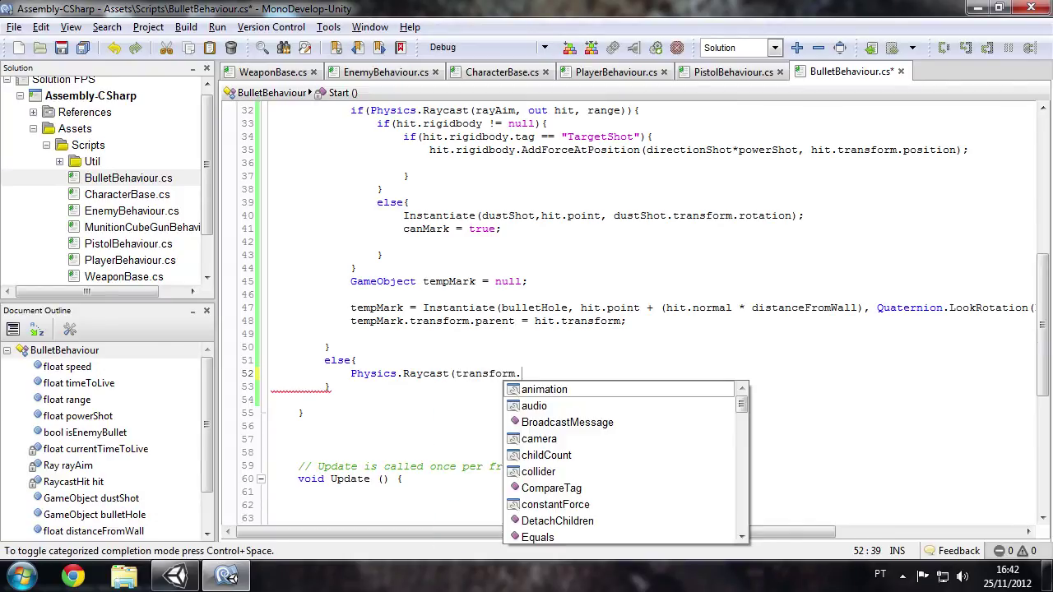
text(po)
key(Return)
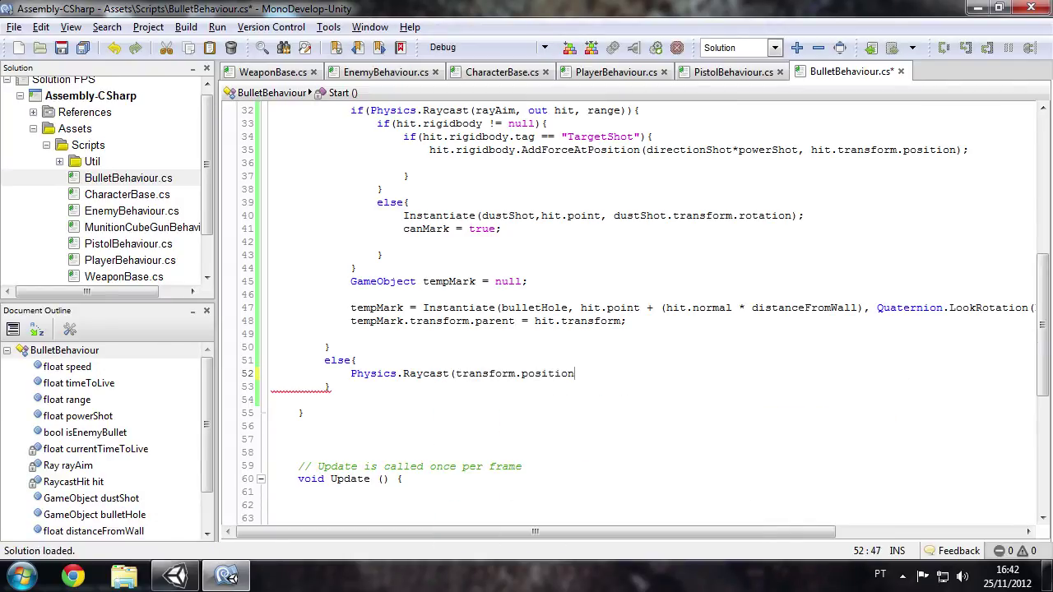
text(,)
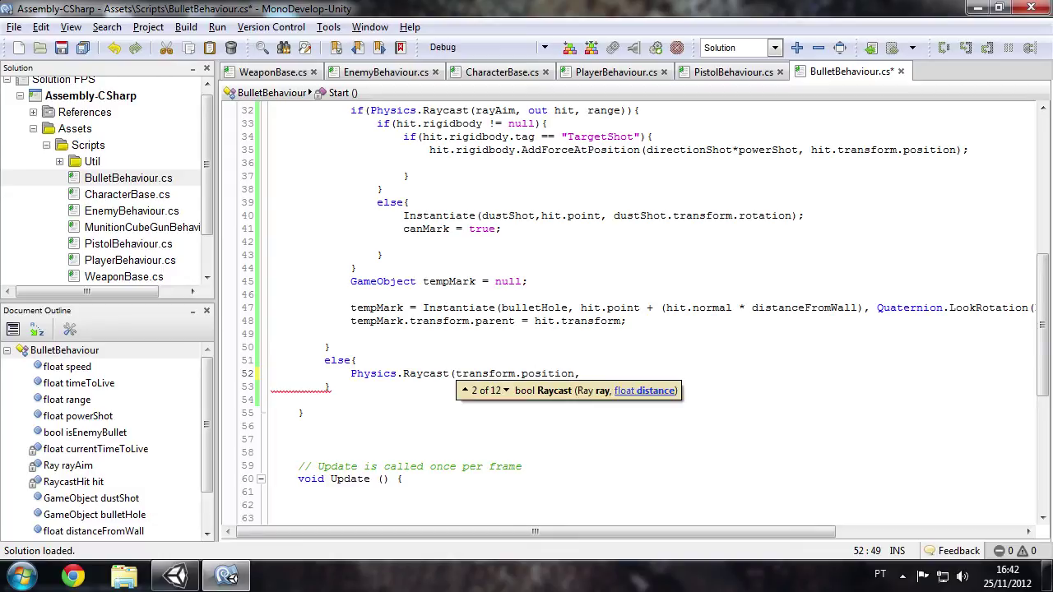
key(Down)
key(Down)
key(Down)
key(Up)
key(Down)
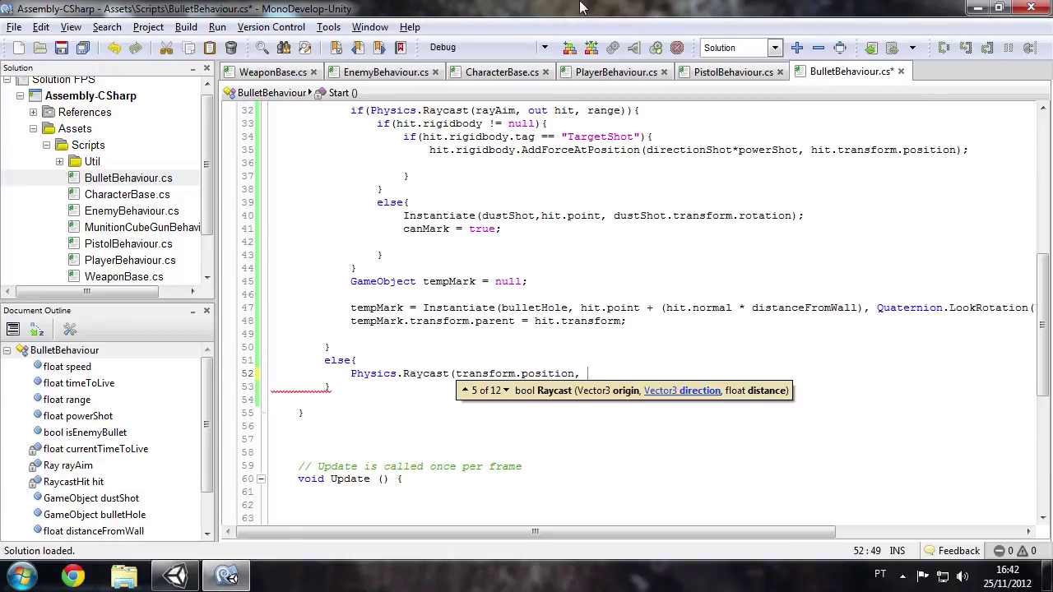
Select the directionShot calculation line in the earlier block for reuse.
click(409, 203)
scroll(646, 315, up, 4)
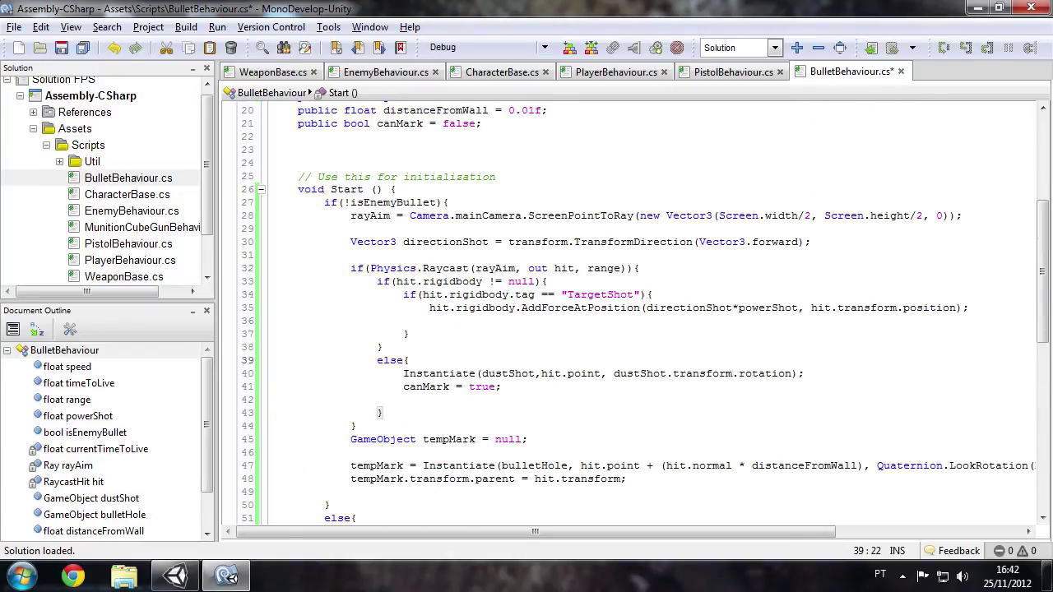
drag(812, 242, 351, 242)
key(ctrl+c)
click(811, 241)
scroll(625, 312, down, 4)
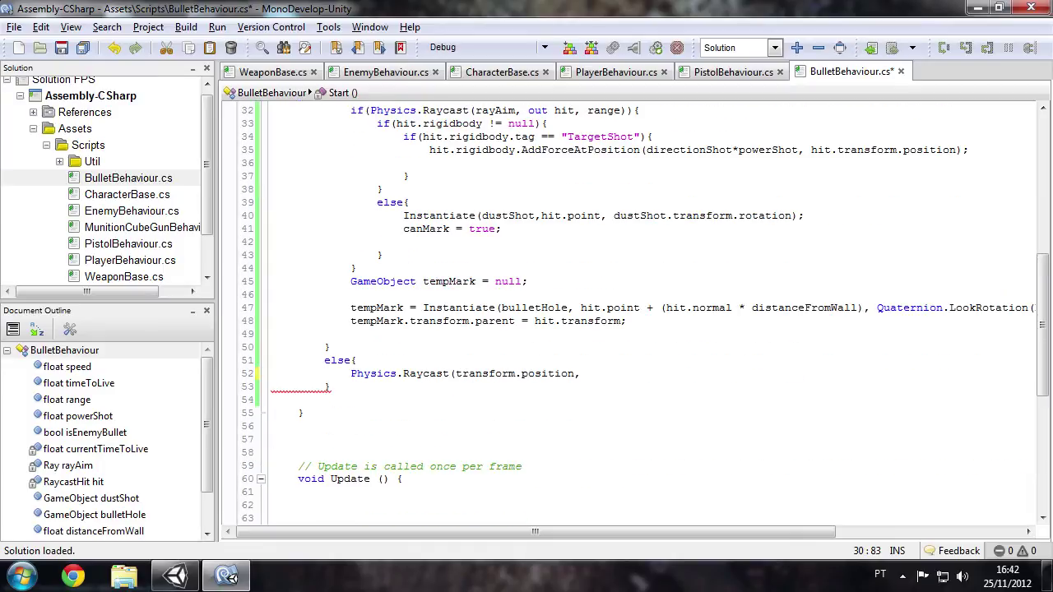
Paste the directionShot declaration into the else branch and save.
click(357, 360)
key(Return)
key(Return)
key(Up)
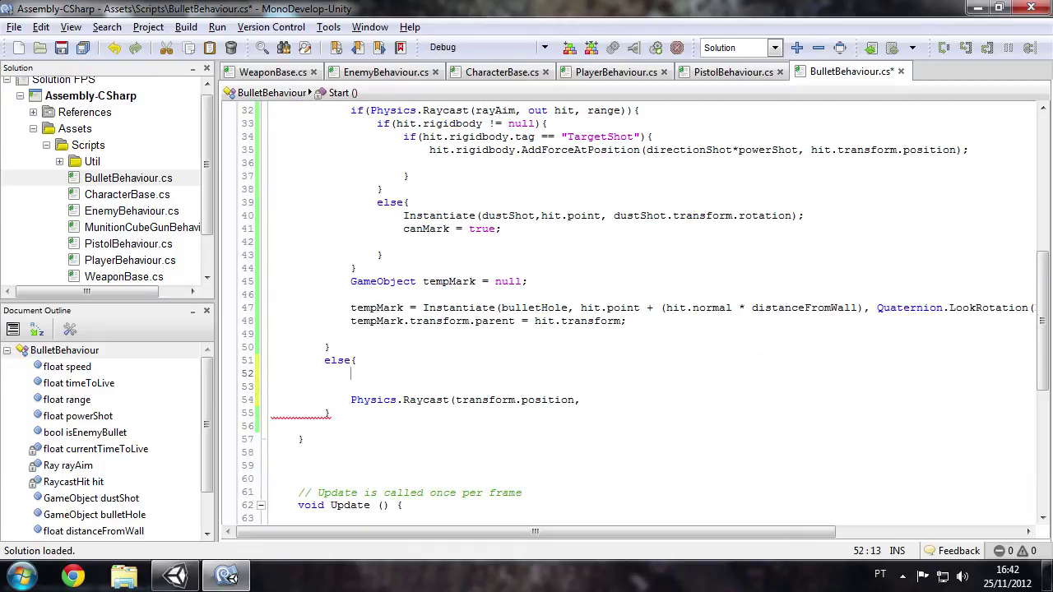
key(ctrl+v)
key(Home)
key(Return)
key(Up)
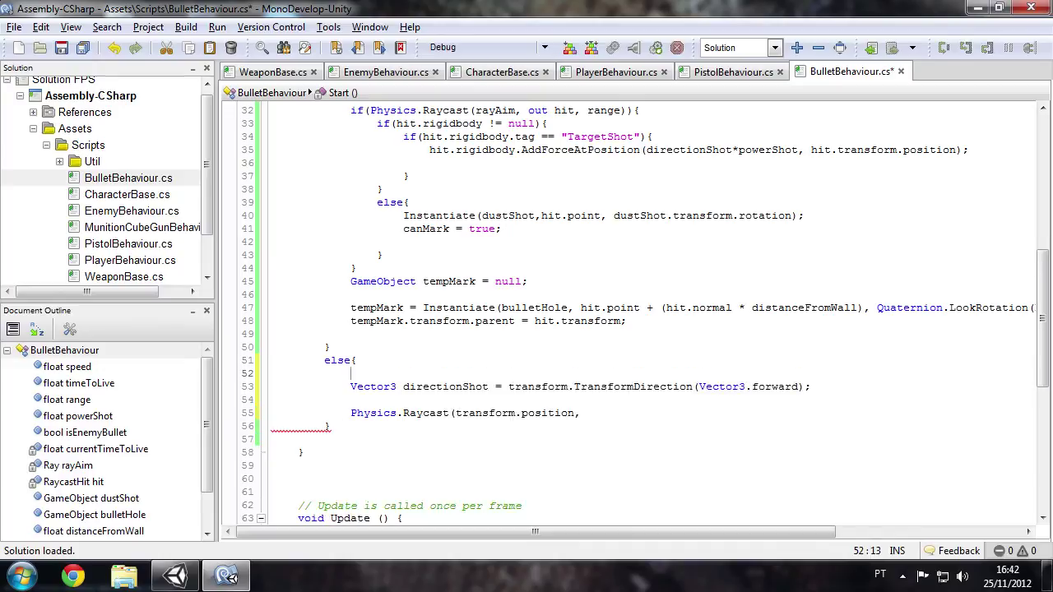
key(ctrl+s)
Complete the call as Physics.Raycast(transform.position, directionShot, range); and save.
click(806, 387)
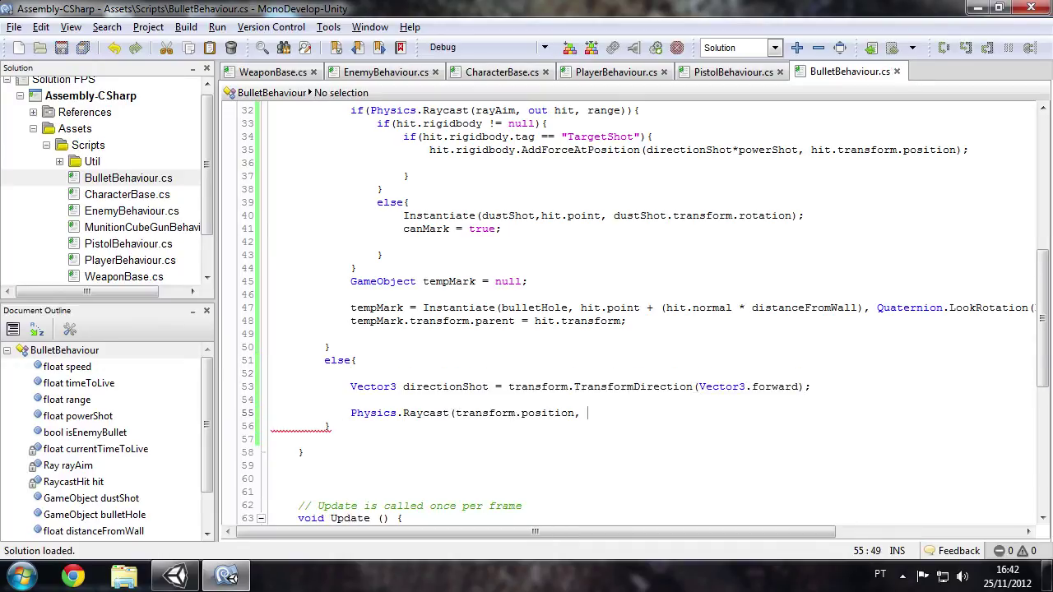
text(directionShot)
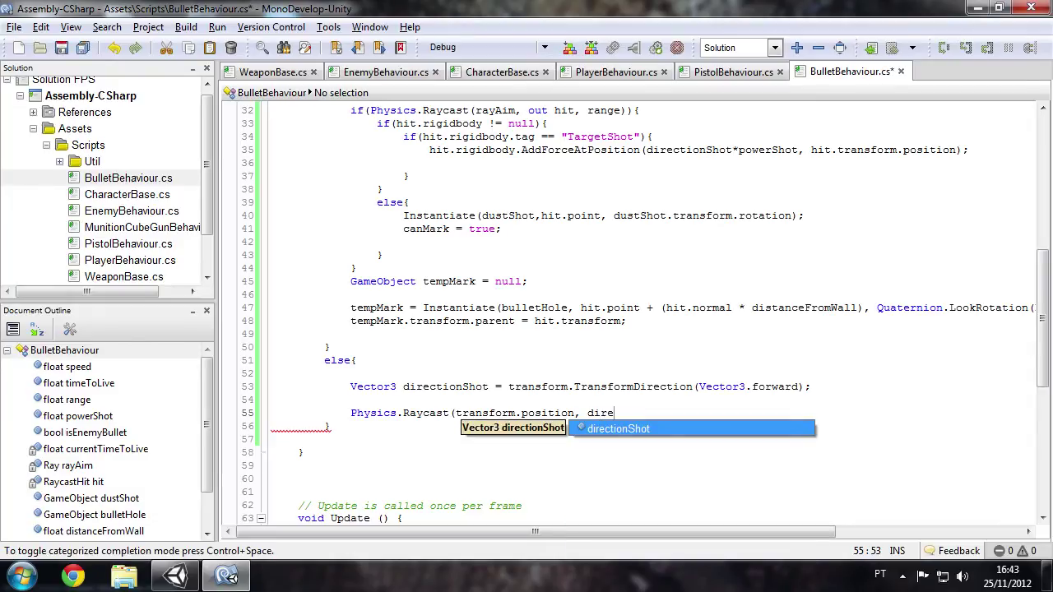
key(Return)
text(, ran)
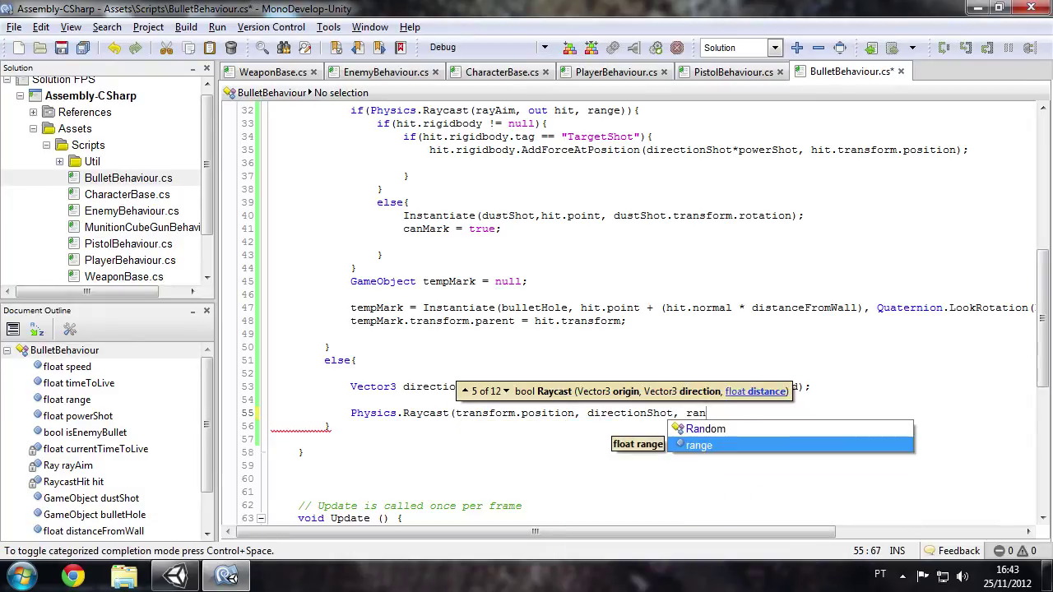
key(Return)
text();)
key(ctrl+s)
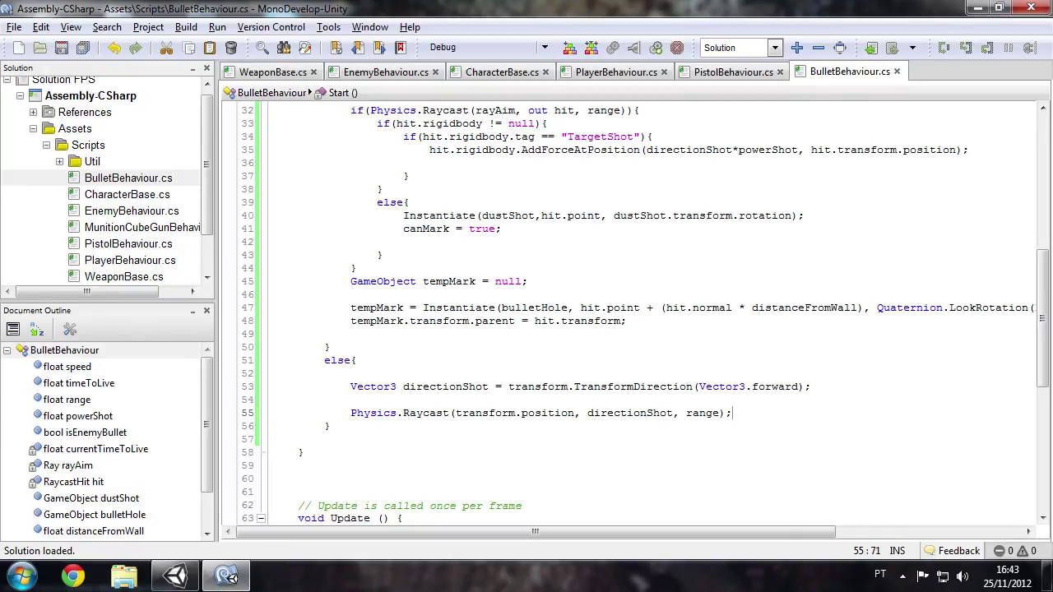
Wrap the Raycast call in an if block with an empty body, save, and glance at Unity.
mouse_move(408, 414)
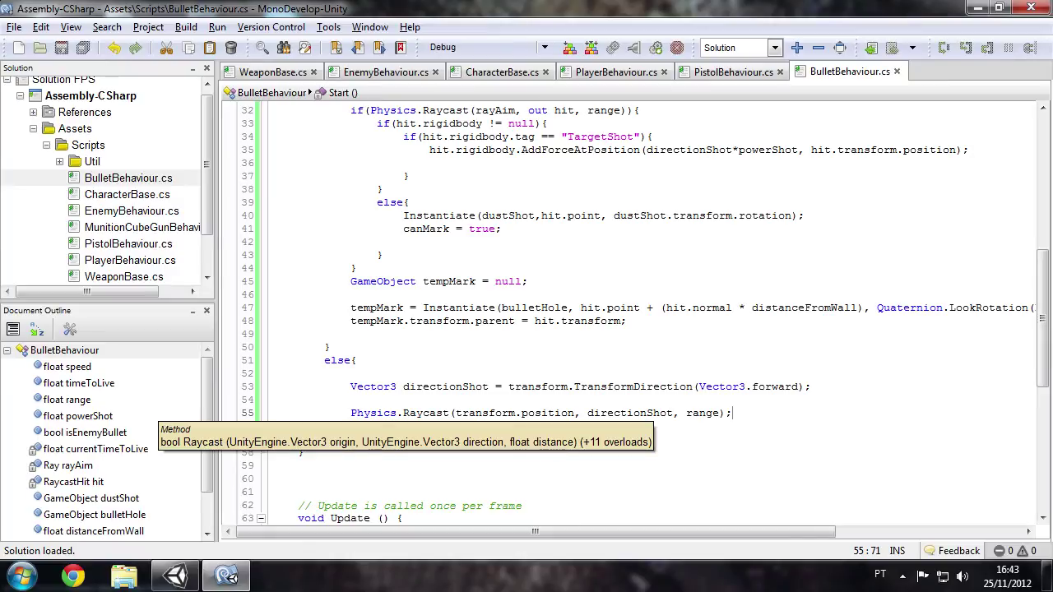
click(351, 413)
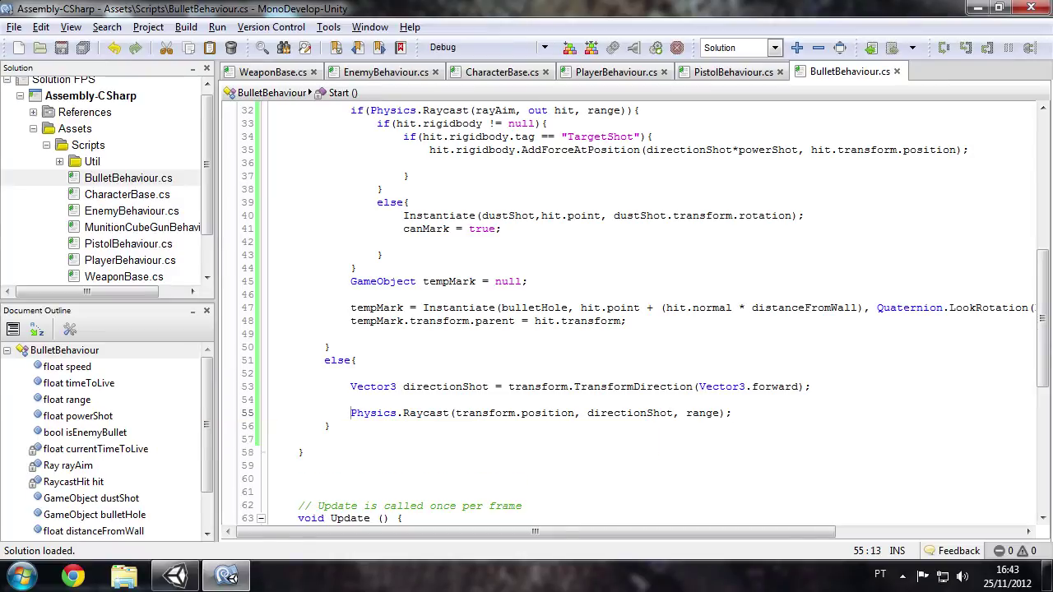
text(if()
click(752, 413)
key(BackSpace)
text(){)
key(Return)
key(Return)
key(ctrl+s)
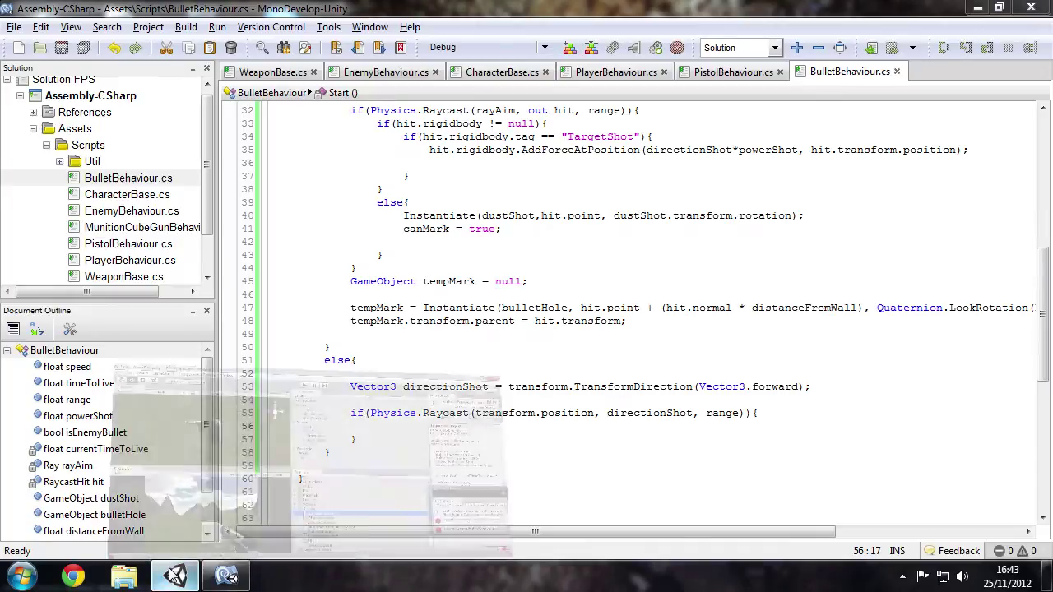
click(173, 576)
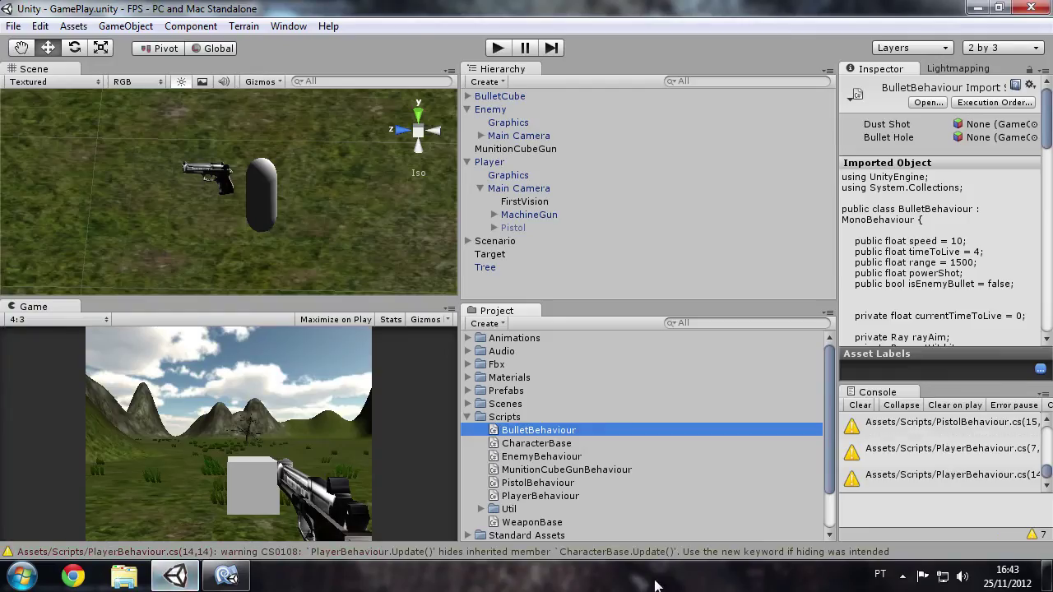
click(227, 575)
scroll(436, 323, up, 3)
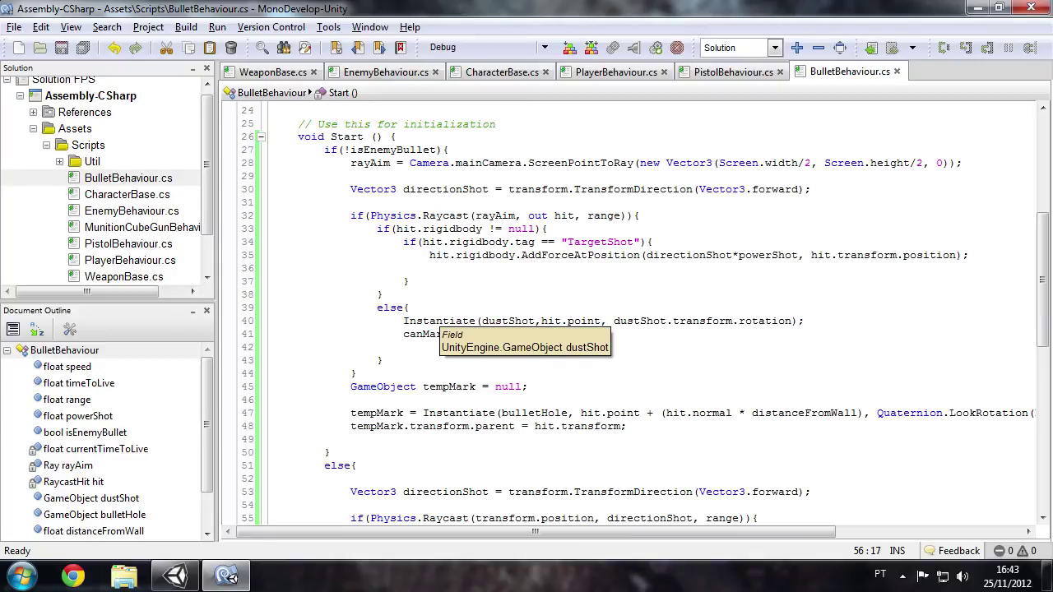
scroll(436, 322, down, 3)
scroll(436, 323, up, 3)
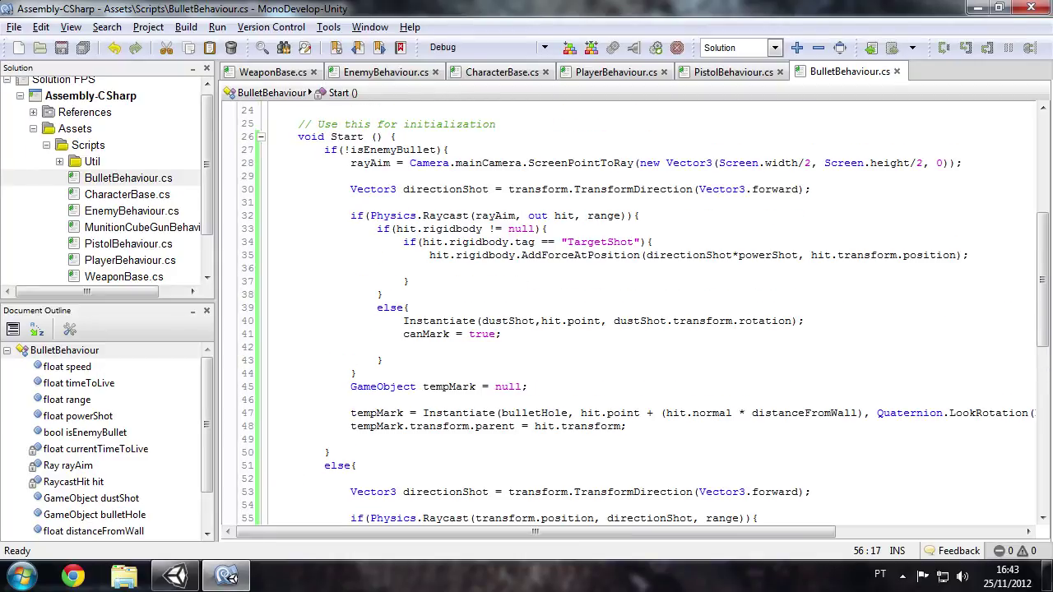
click(372, 216)
key(shift+Down)
key(shift+Down)
key(shift+Down)
key(shift+Down)
key(shift+Down)
key(shift+Down)
key(shift+Down)
key(shift+Up)
key(ctrl+c)
key(Delete)
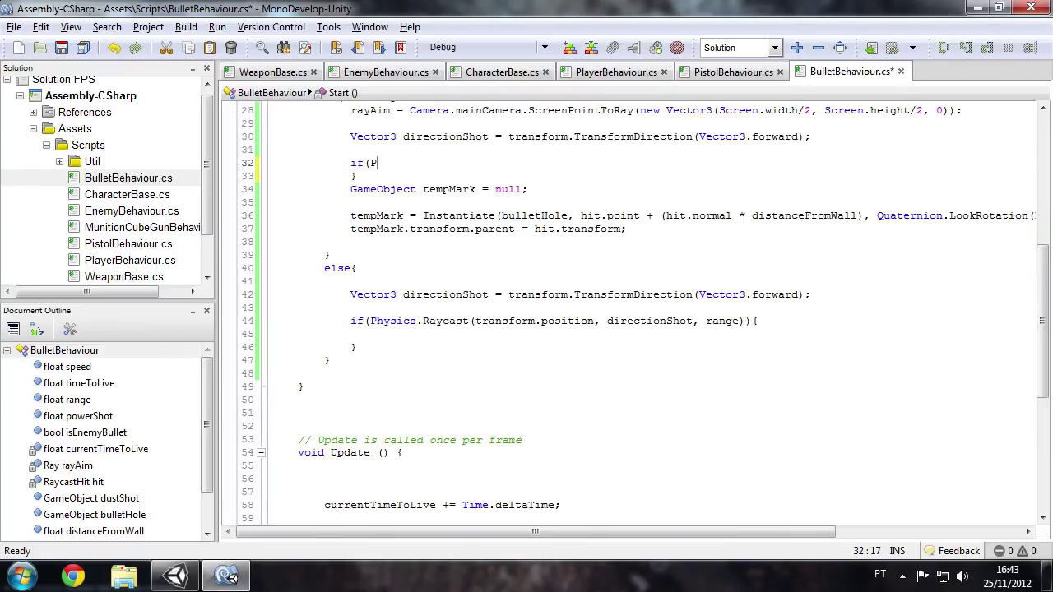
click(758, 321)
key(Return)
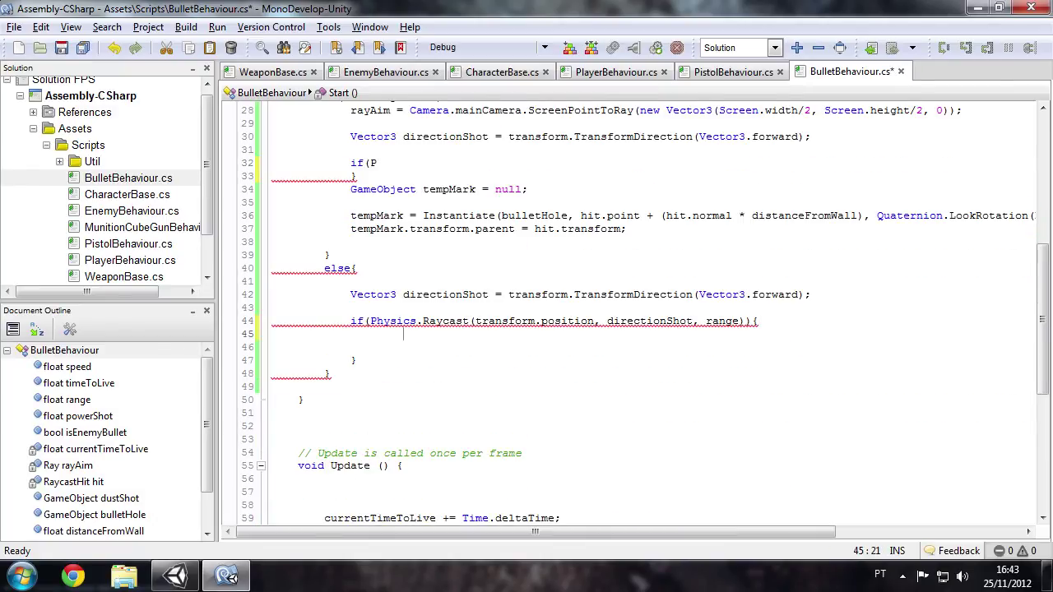
key(ctrl+v)
click(403, 334)
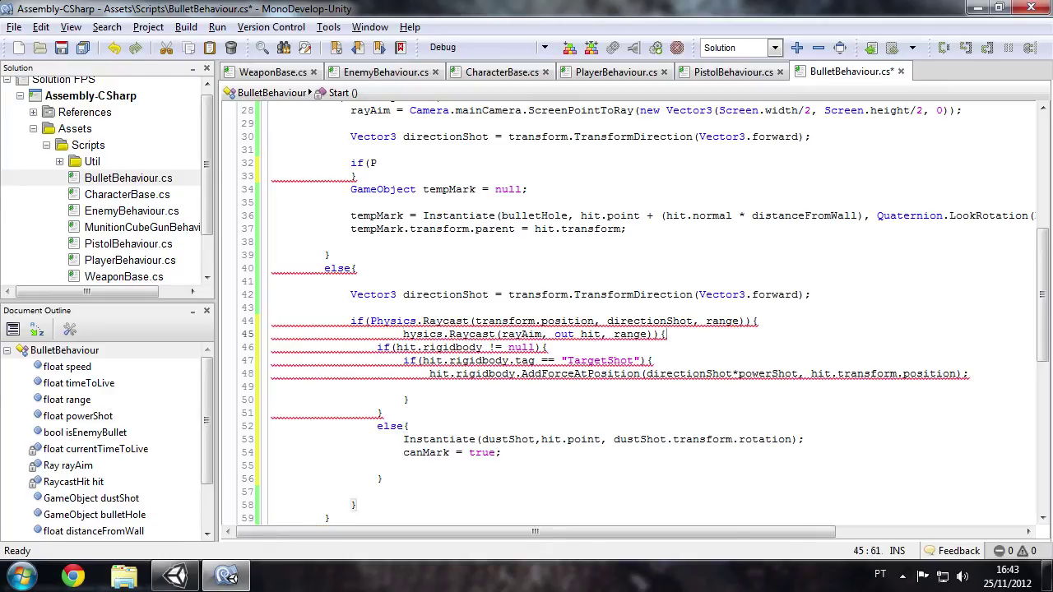
drag(668, 335, 271, 335)
key(Delete)
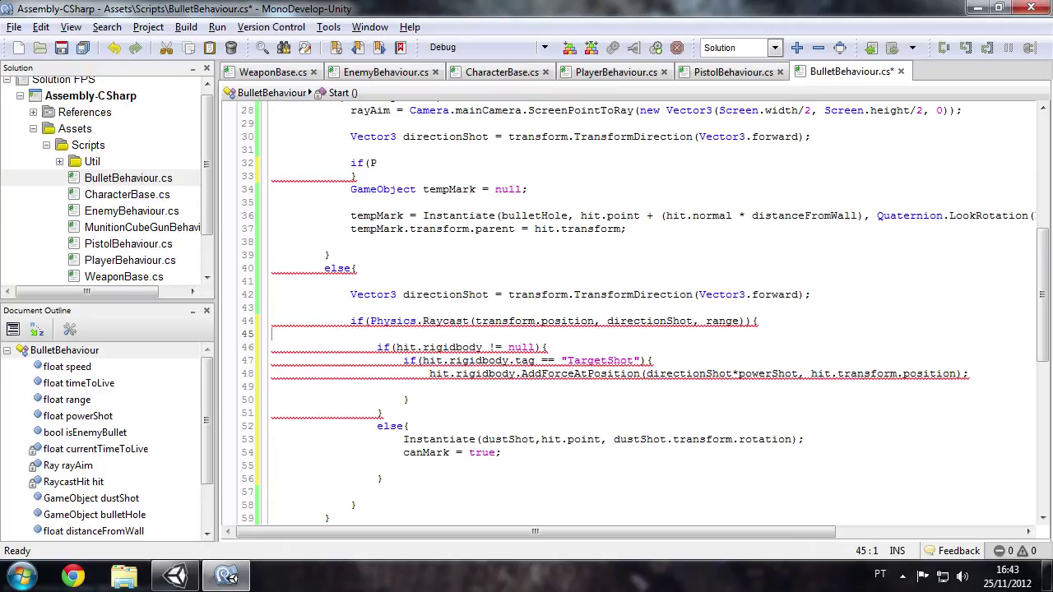
key(ctrl+z)
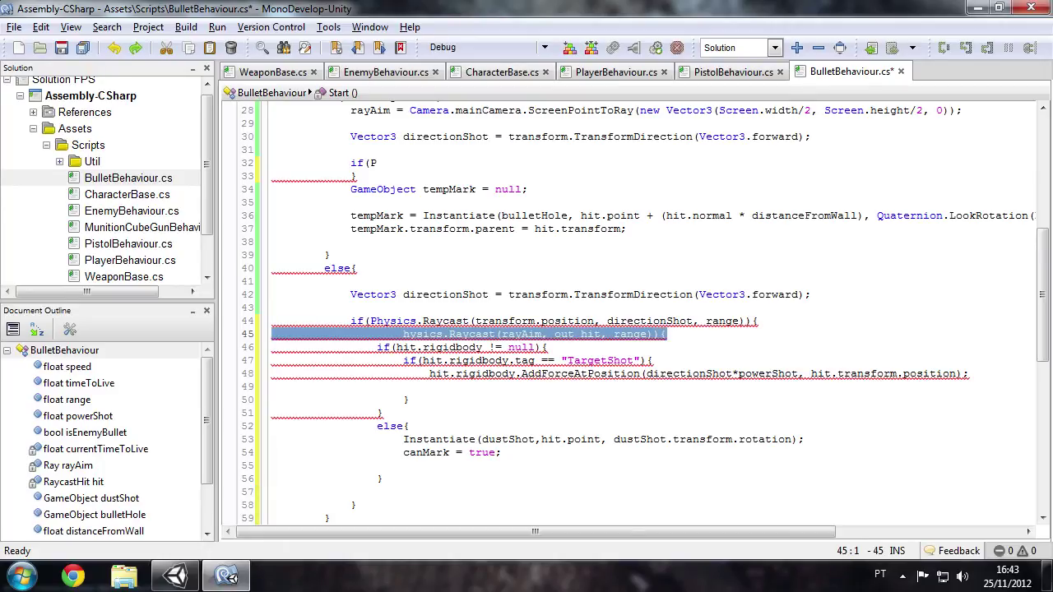
key(ctrl+z)
key(ctrl+z)
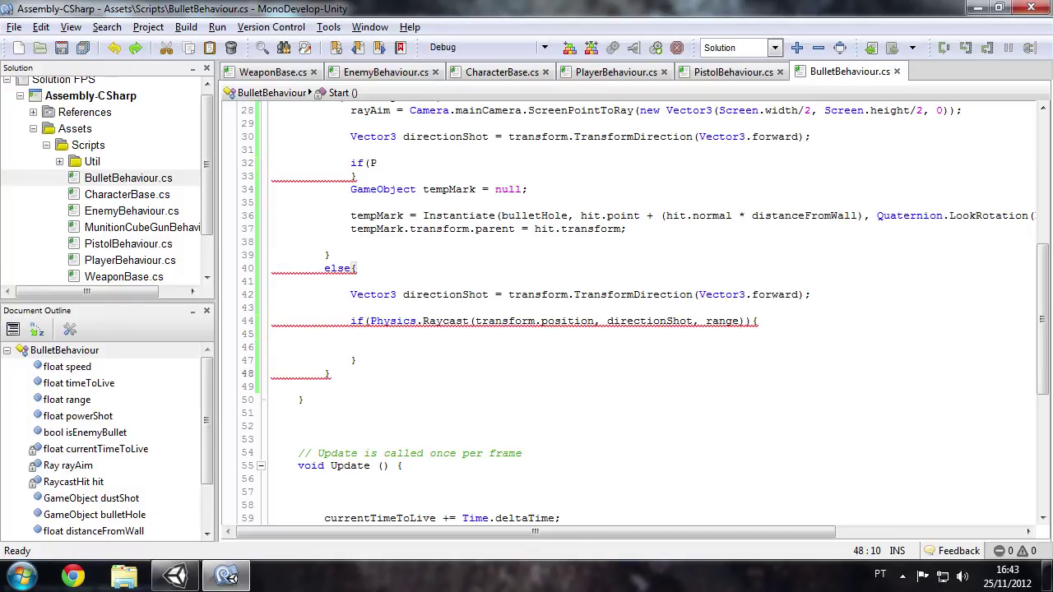
key(ctrl+z)
key(ctrl+z)
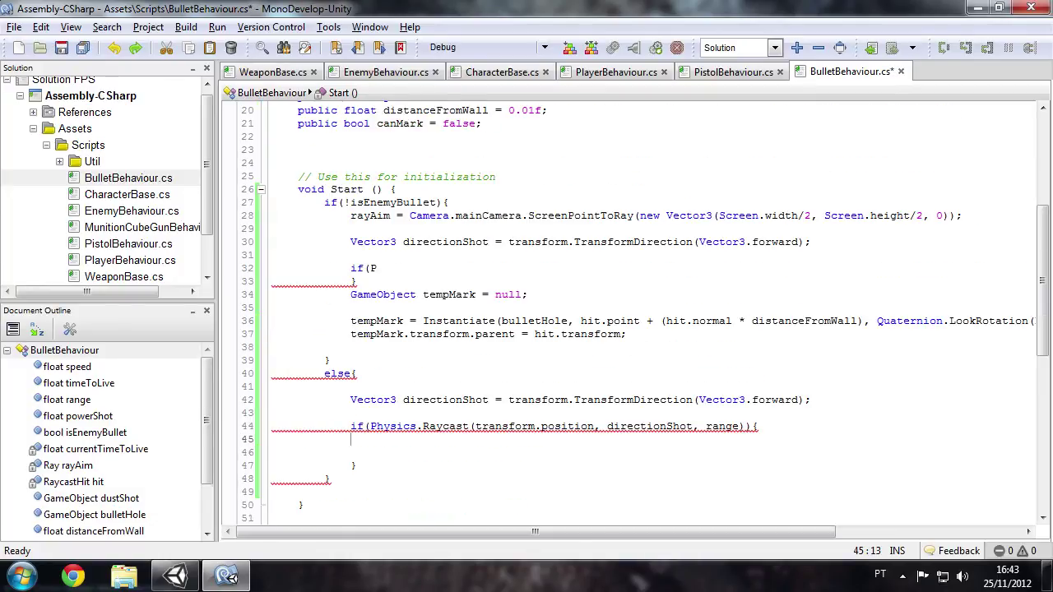
key(ctrl+z)
key(ctrl+z)
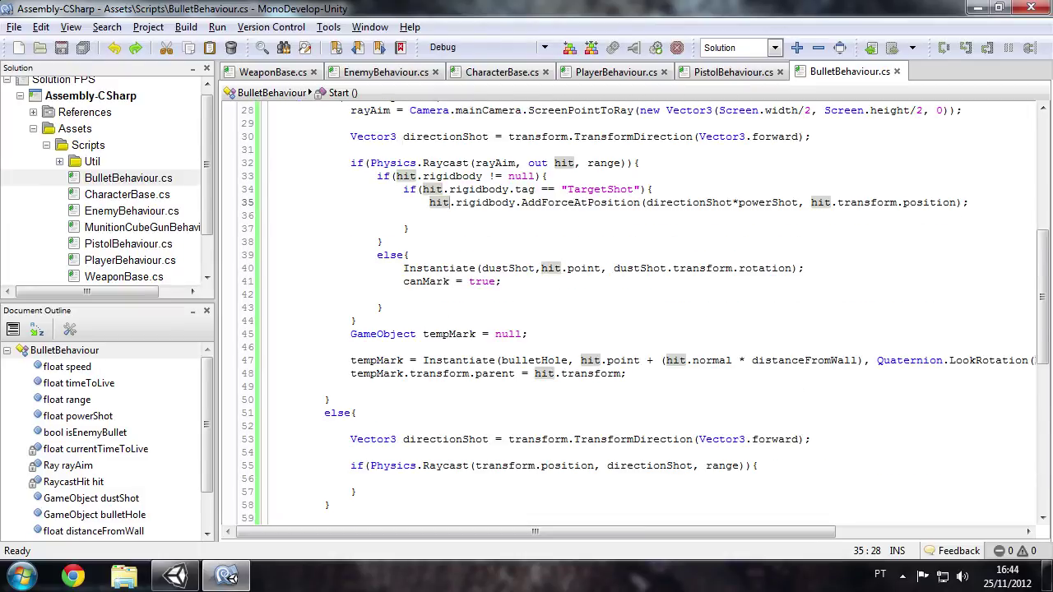
Insert 'out hit' before range in the else-branch Raycast call and save BulletBehaviour.cs.
scroll(626, 313, down, 3)
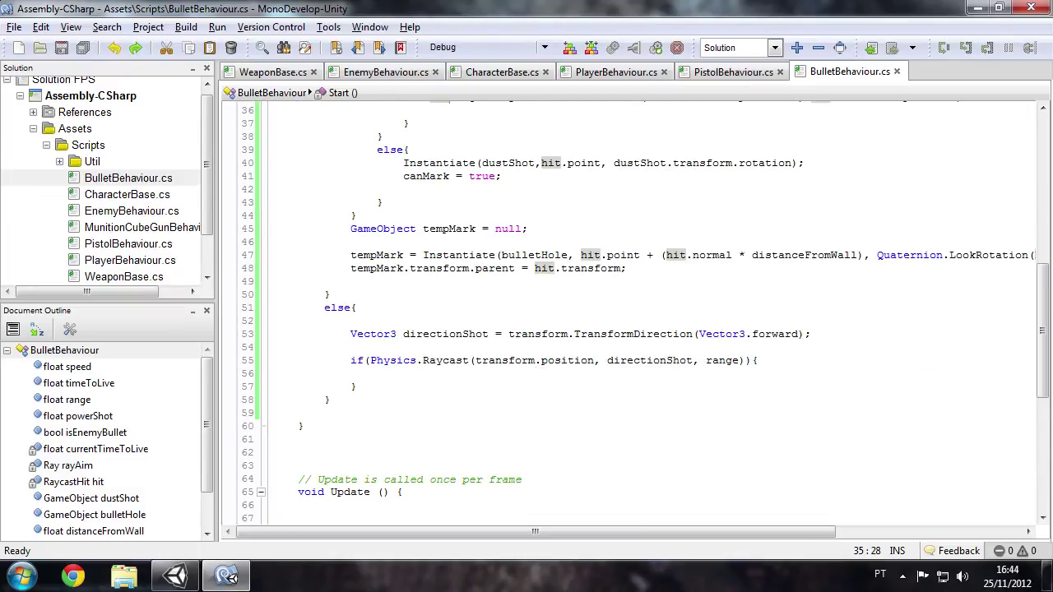
click(746, 361)
text(,)
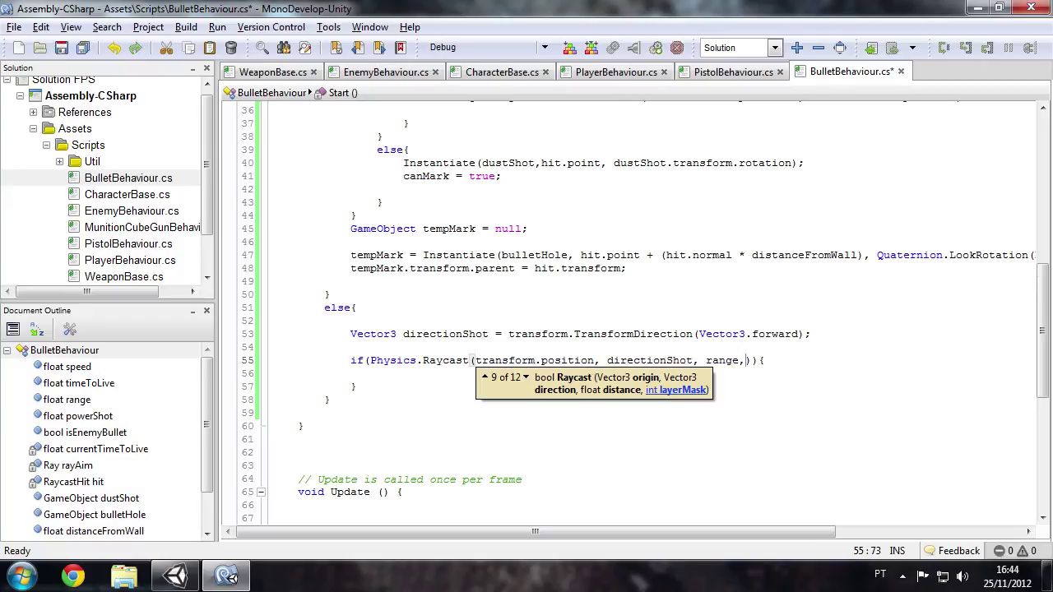
key(Down)
key(Down)
key(Down)
key(Down)
key(Up)
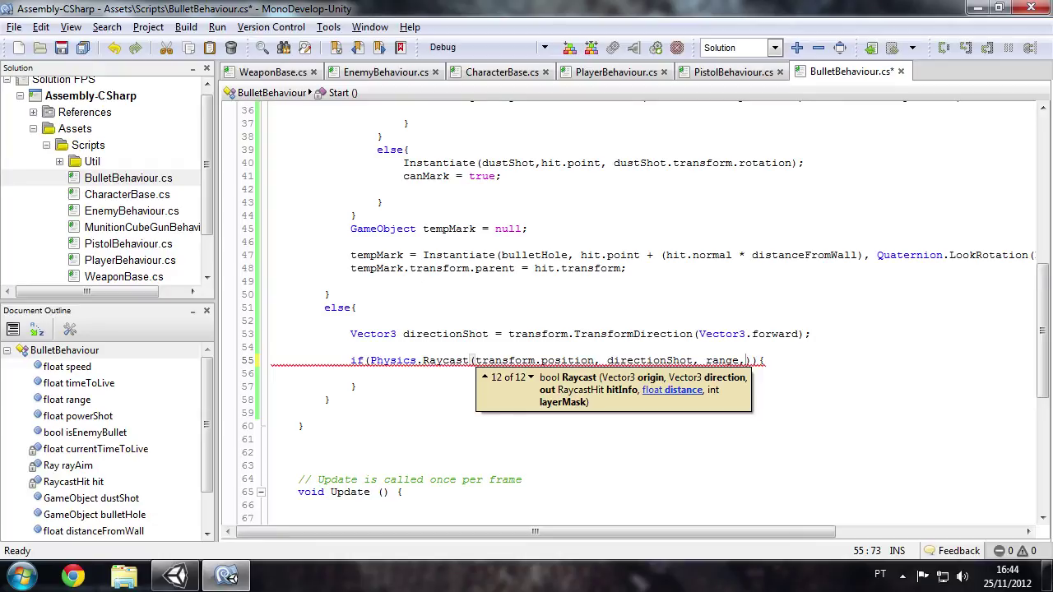
key(BackSpace)
key(Left)
key(Left)
key(Left)
key(Left)
key(Left)
key(Left)
click(706, 360)
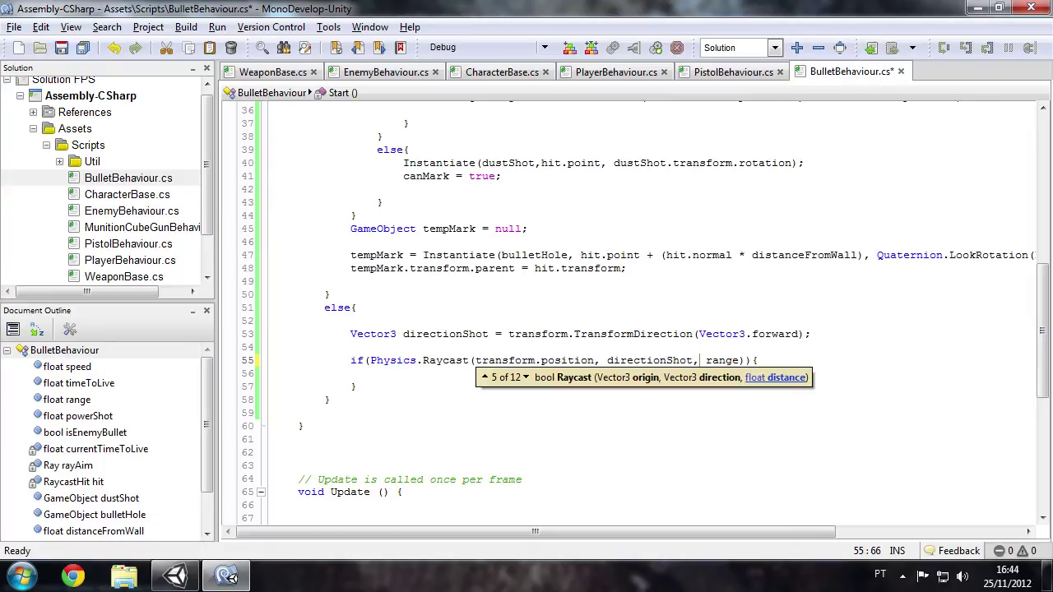
text(,)
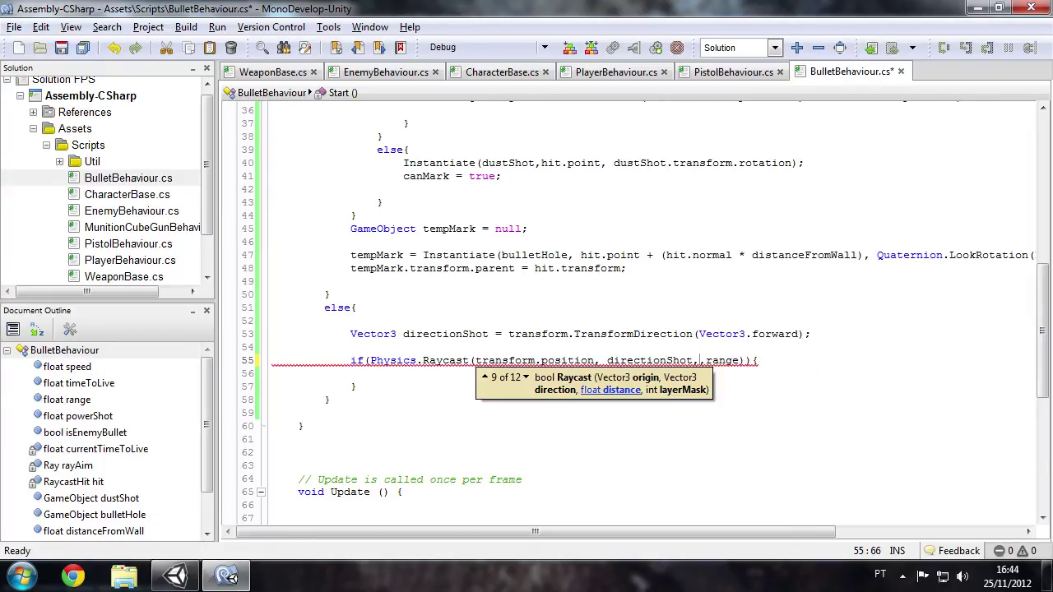
text( out)
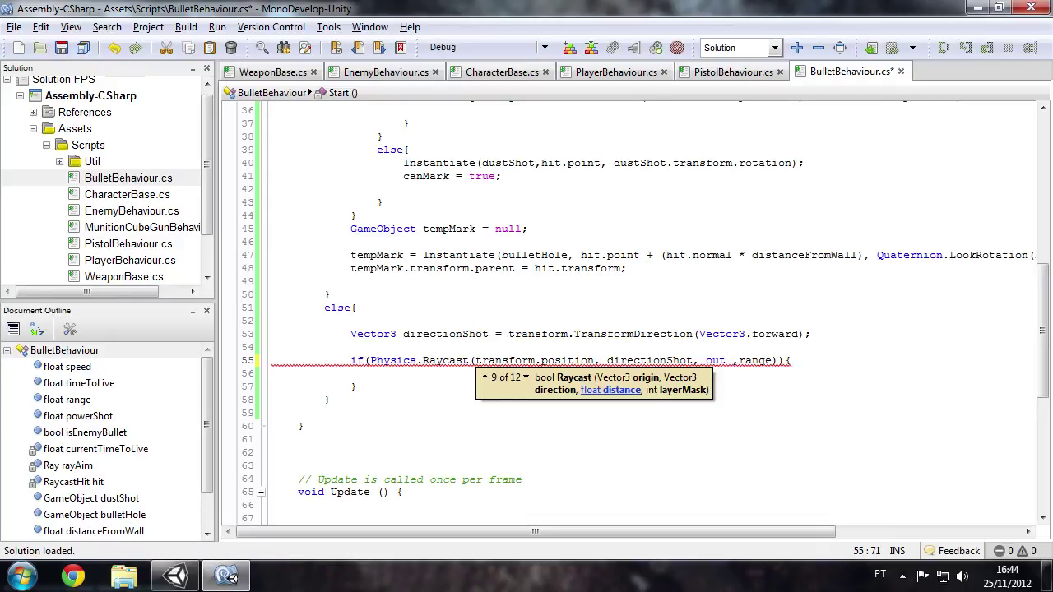
text( hit)
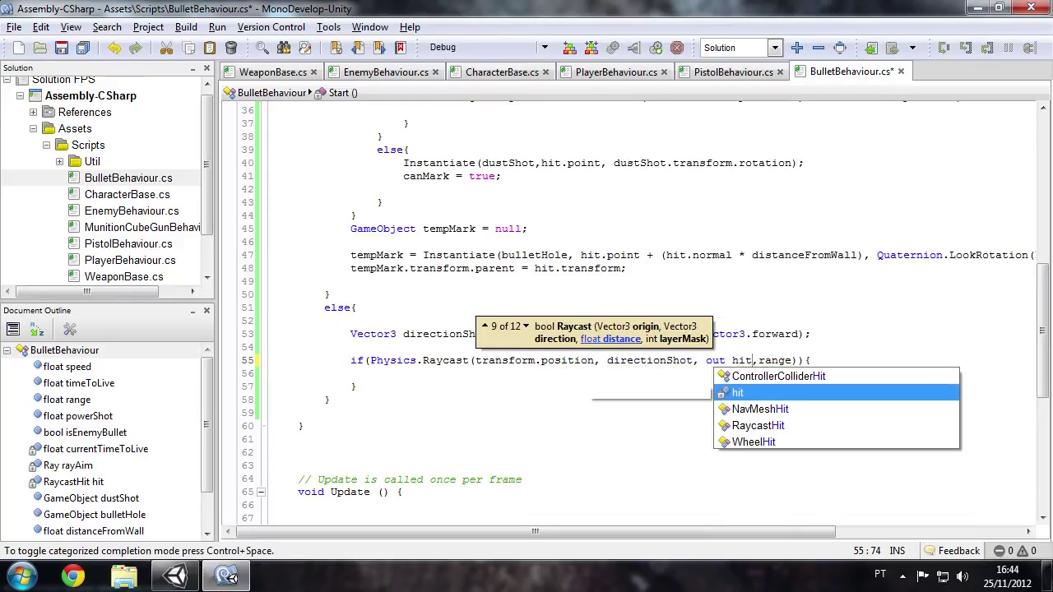
click(291, 281)
key(ctrl+s)
Copy the player branch's hit-handling block (lines 33–43) into the enemy Raycast block.
scroll(625, 312, up, 4)
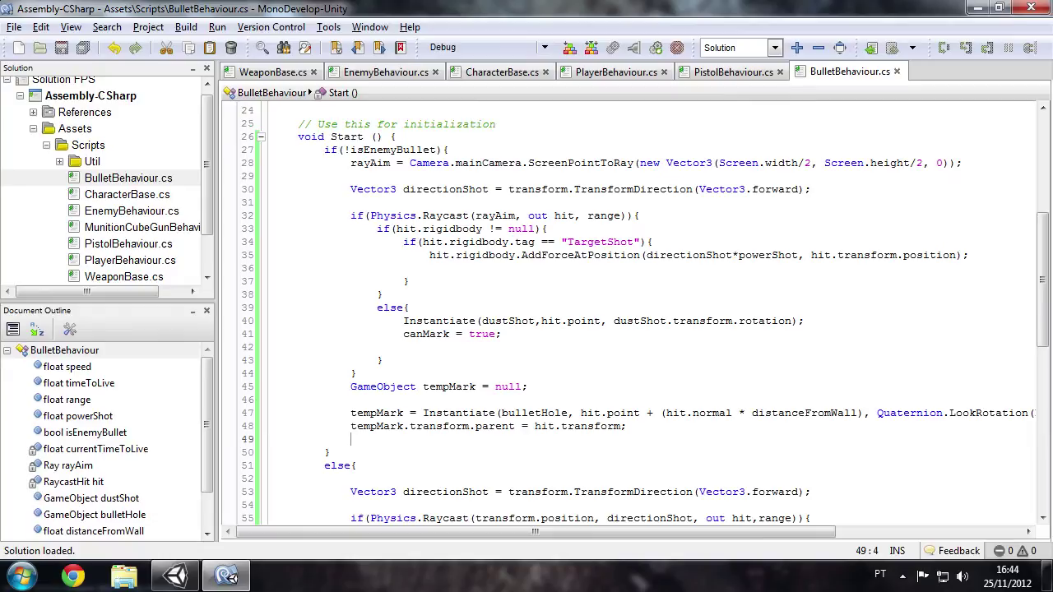
drag(377, 229, 409, 294)
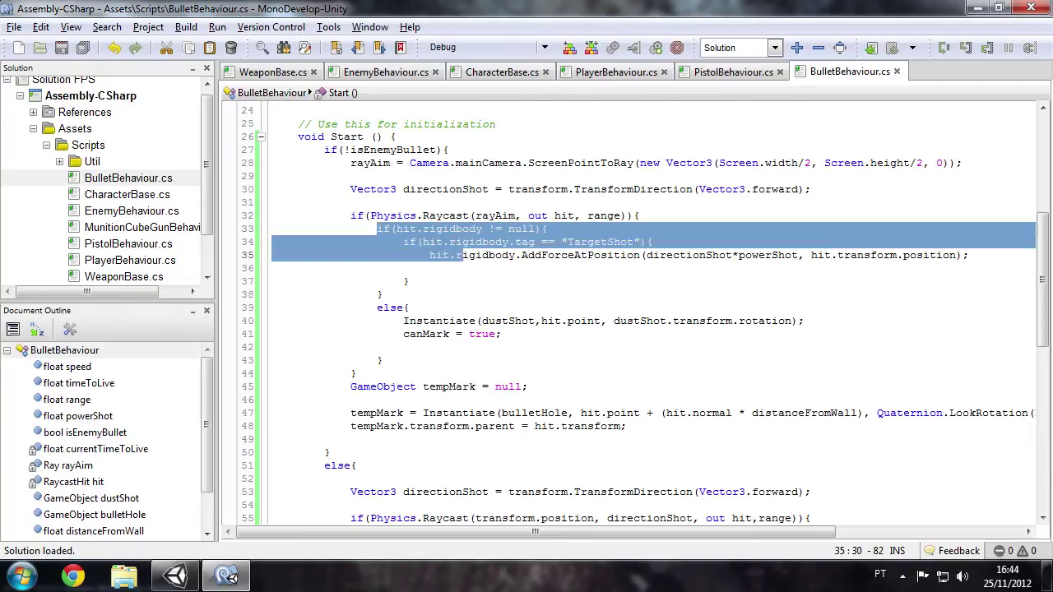
click(409, 307)
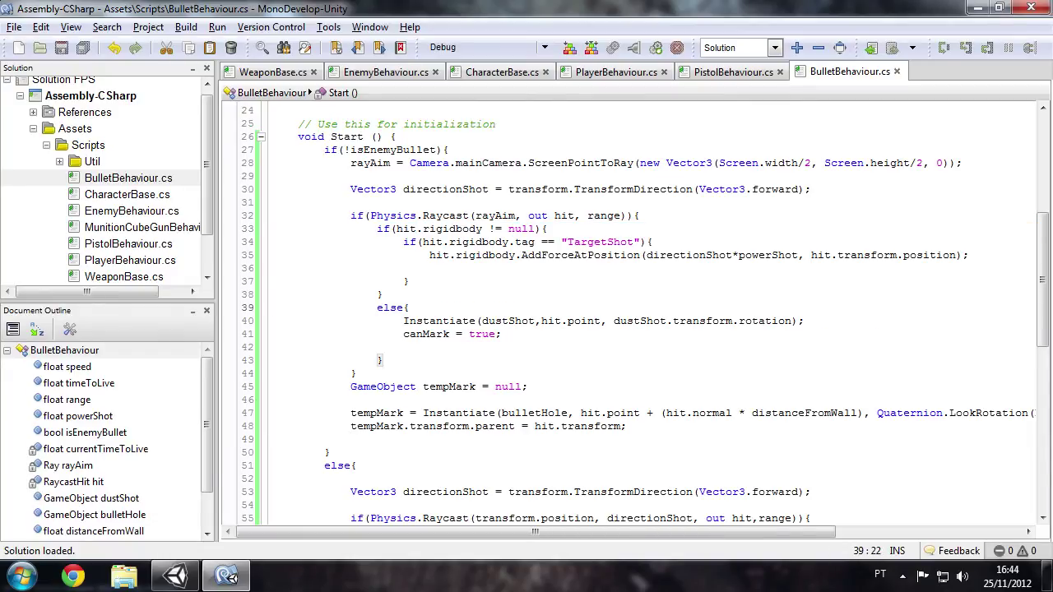
drag(377, 228, 383, 361)
key(ctrl+c)
scroll(626, 313, down, 5)
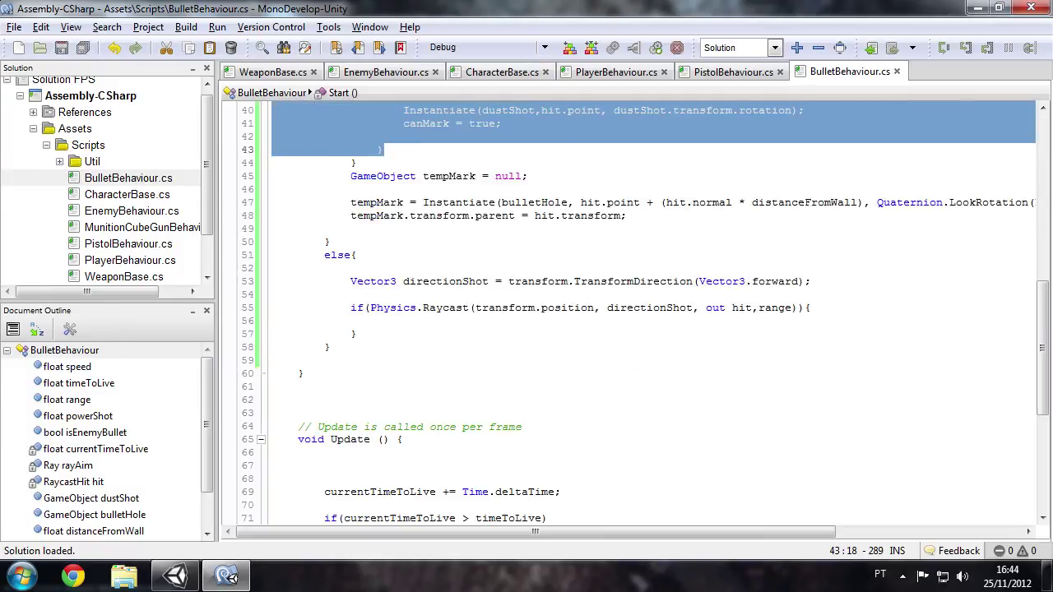
click(811, 308)
key(Return)
key(ctrl+v)
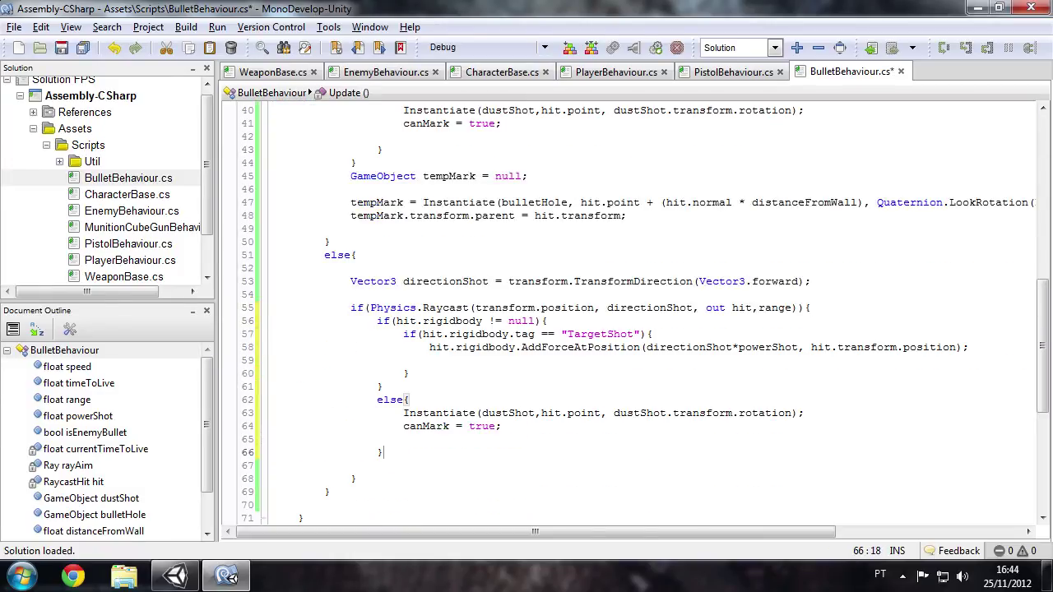
click(410, 373)
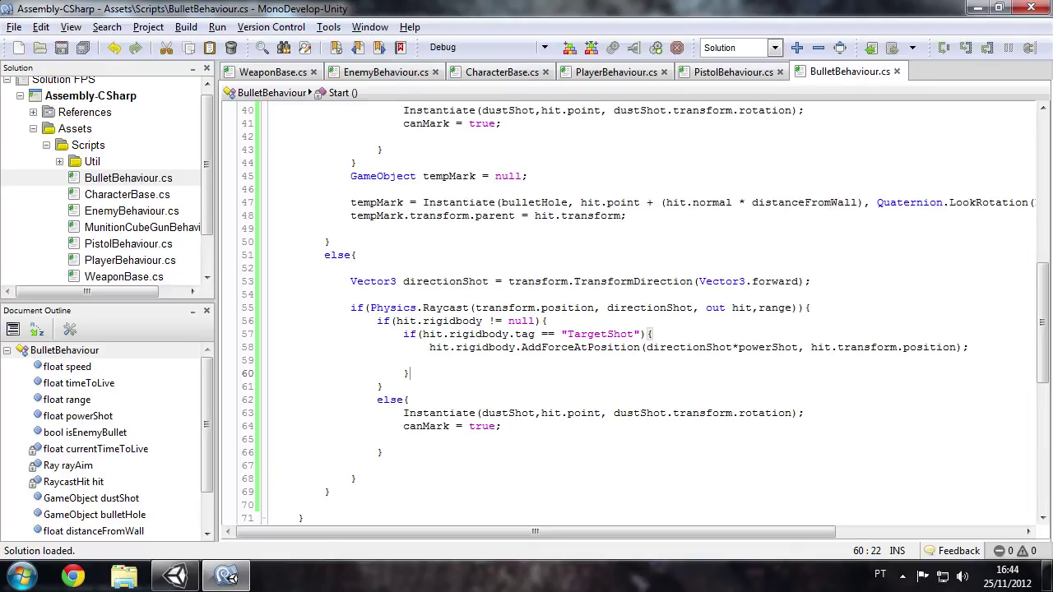
click(383, 453)
Paste the tempMark bullet-mark lines 45–48 after the enemy Raycast block and save.
scroll(626, 313, up, 4)
scroll(625, 313, up, 1)
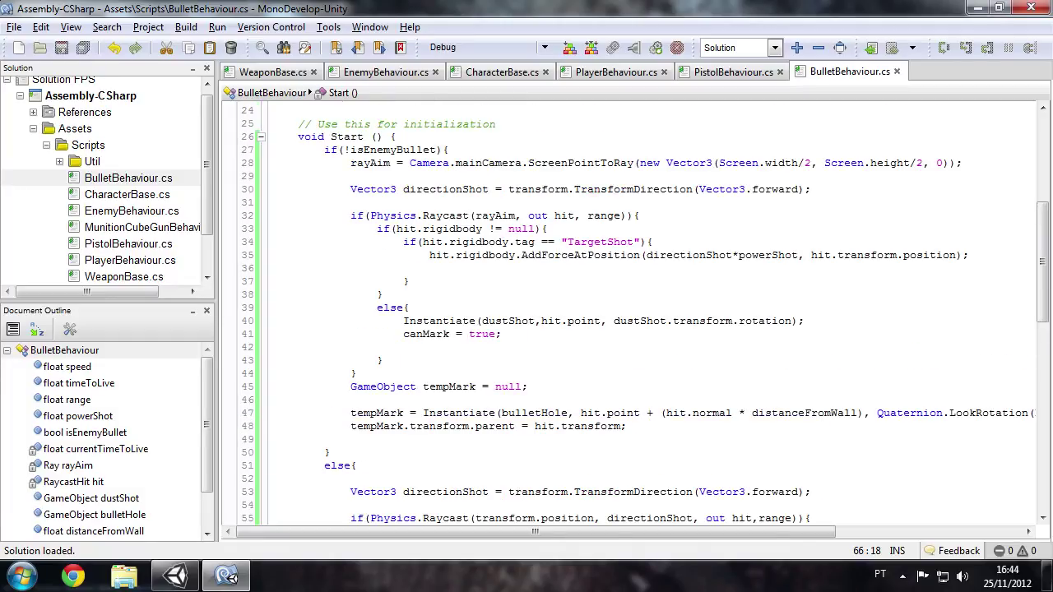
scroll(625, 313, down, 1)
drag(351, 334, 628, 373)
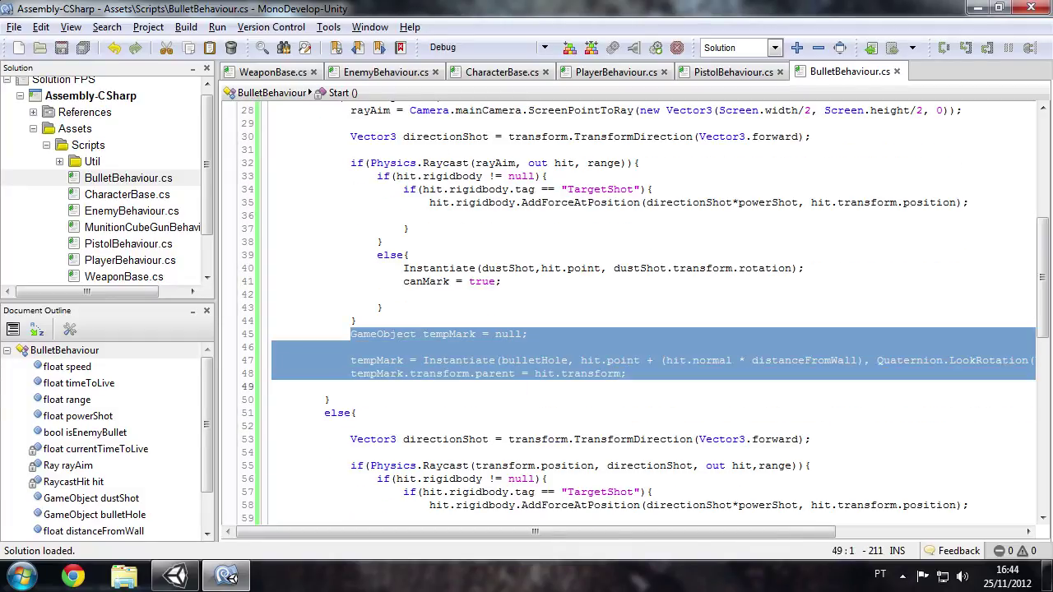
scroll(625, 313, down, 3)
scroll(625, 313, down, 1)
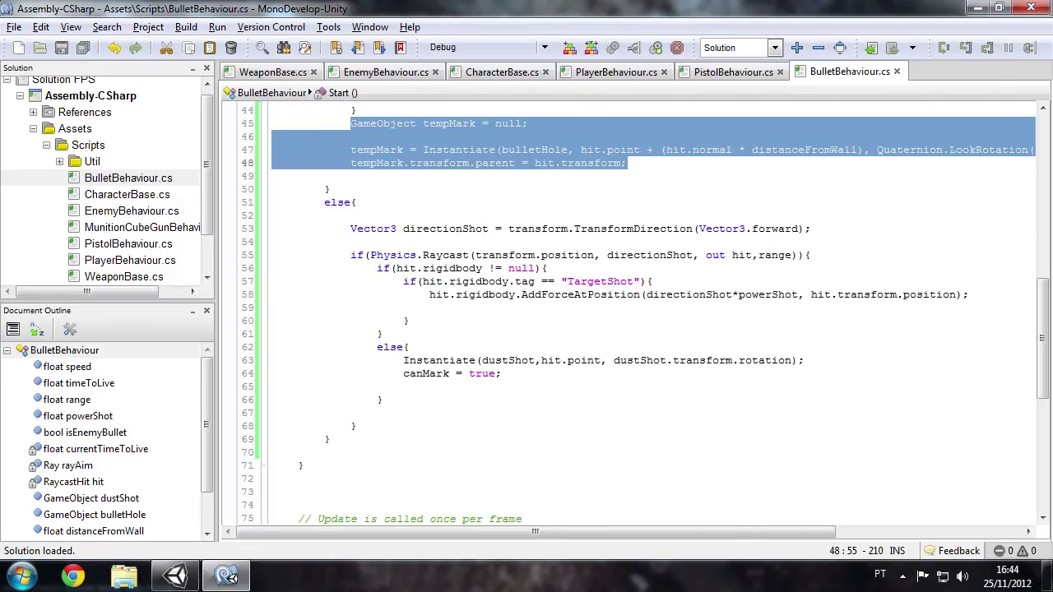
click(357, 426)
key(Return)
key(Return)
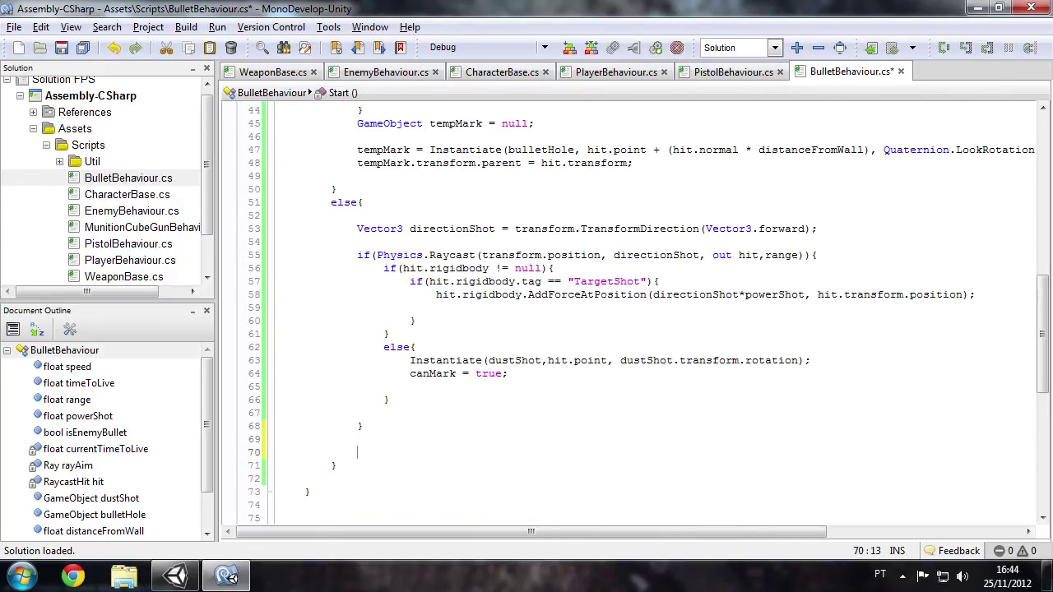
key(ctrl+v)
key(ctrl+s)
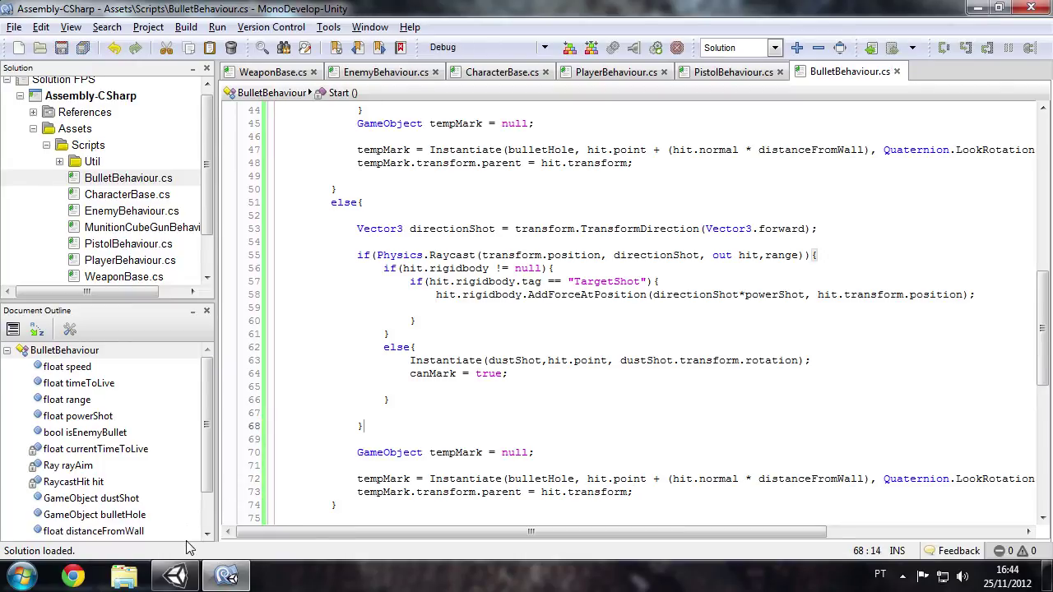
click(174, 578)
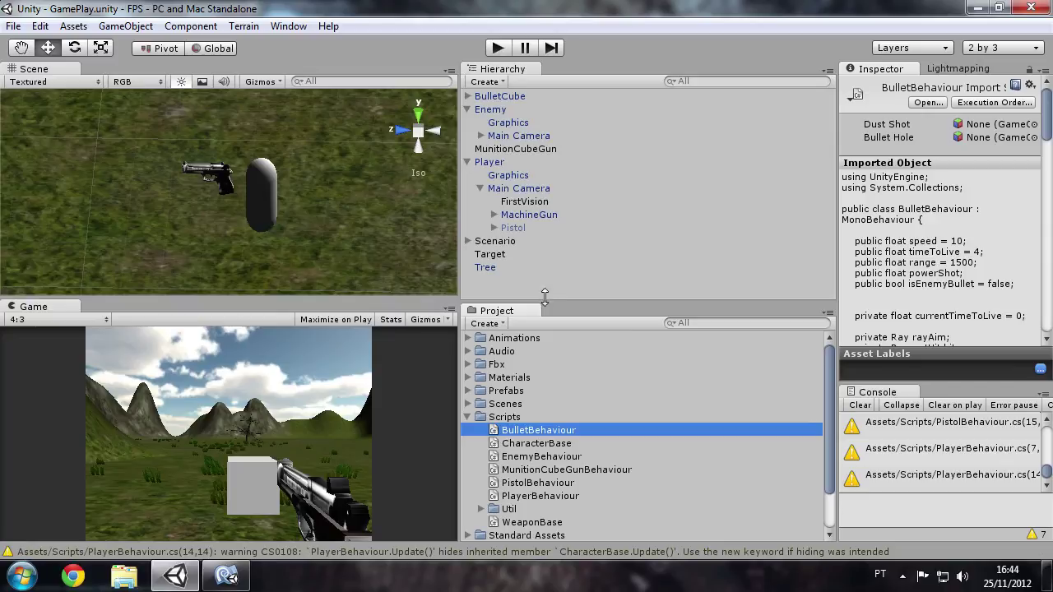
Select Enemy, play the GamePlay scene, shoot to test enemy bullets and marks, then stop.
click(543, 286)
click(498, 109)
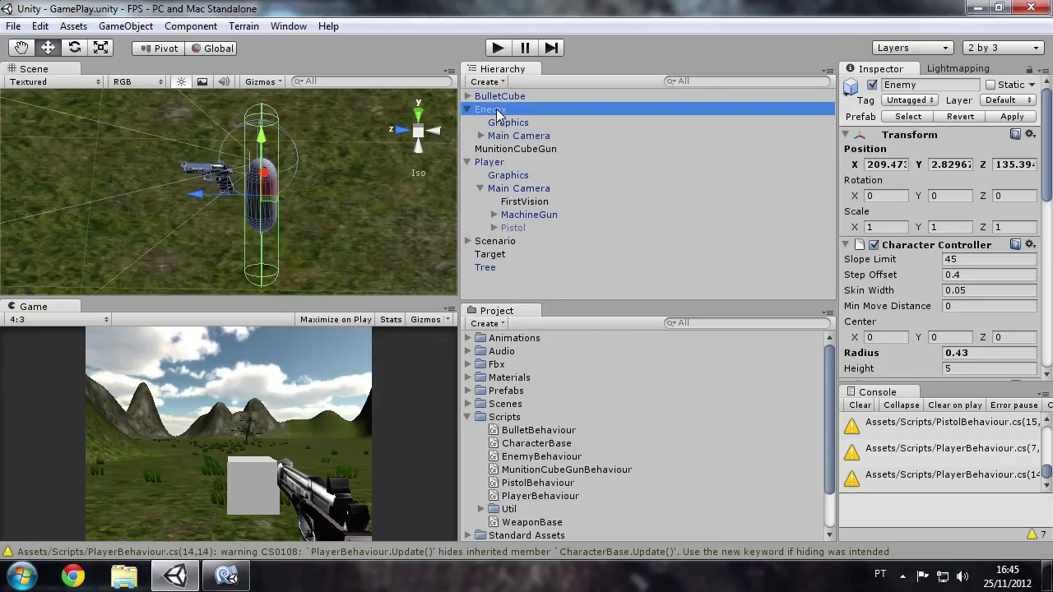
scroll(945, 270, down, 5)
scroll(944, 270, down, 5)
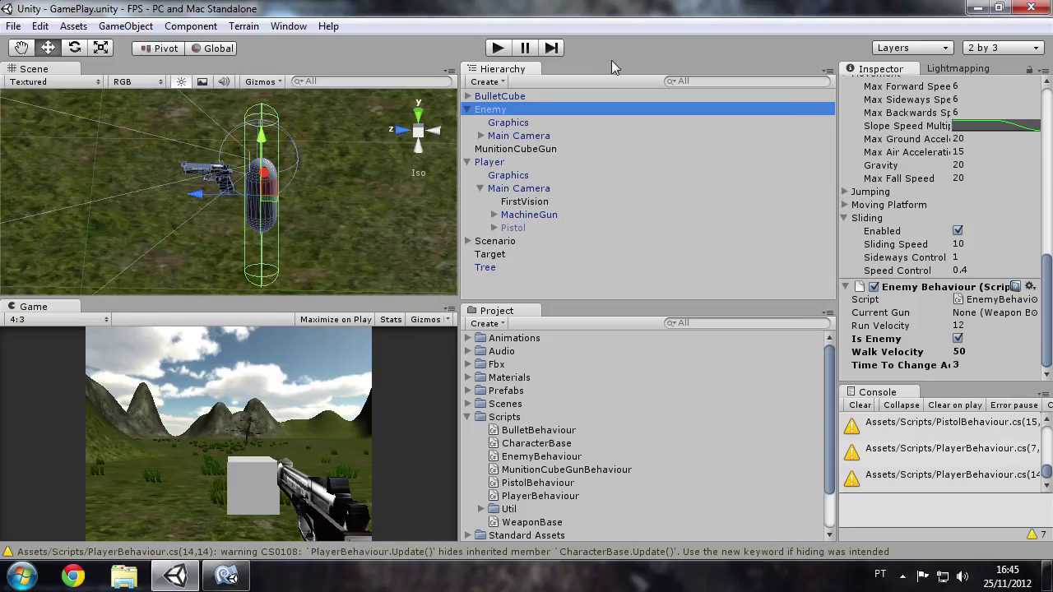
click(497, 47)
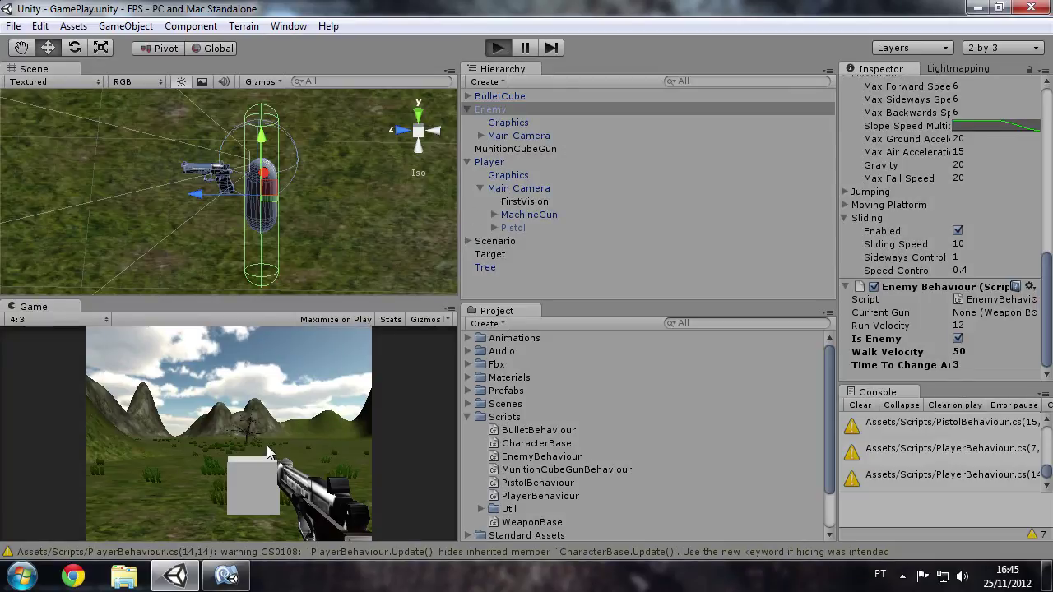
click(293, 465)
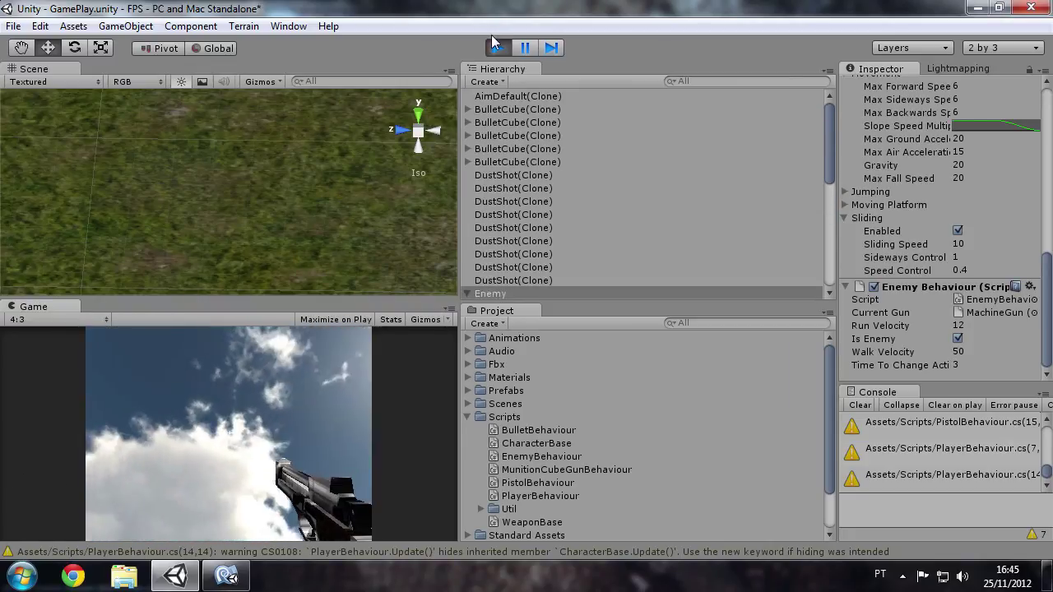
click(498, 48)
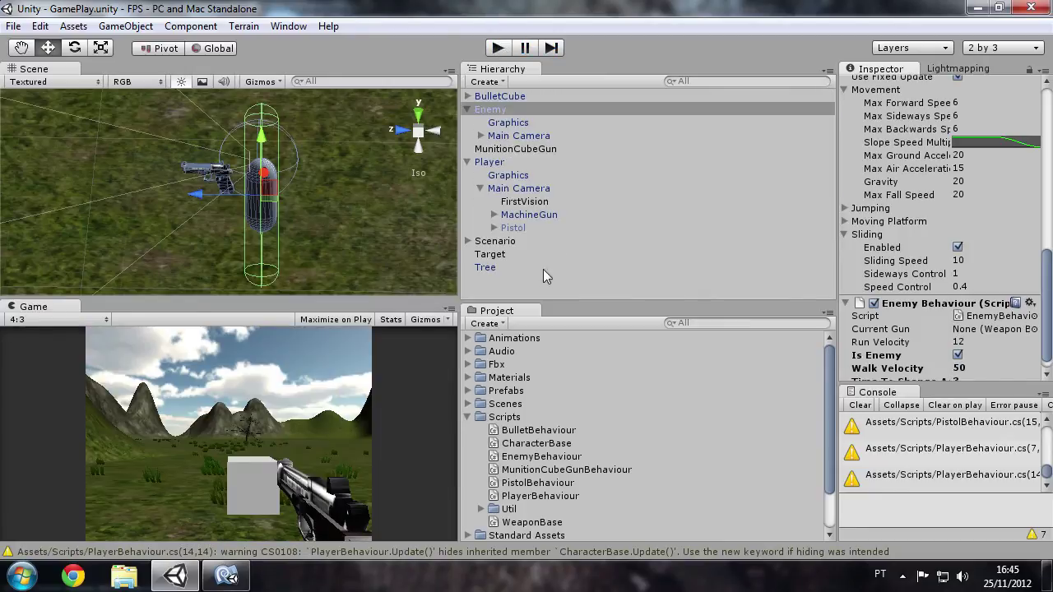
click(541, 289)
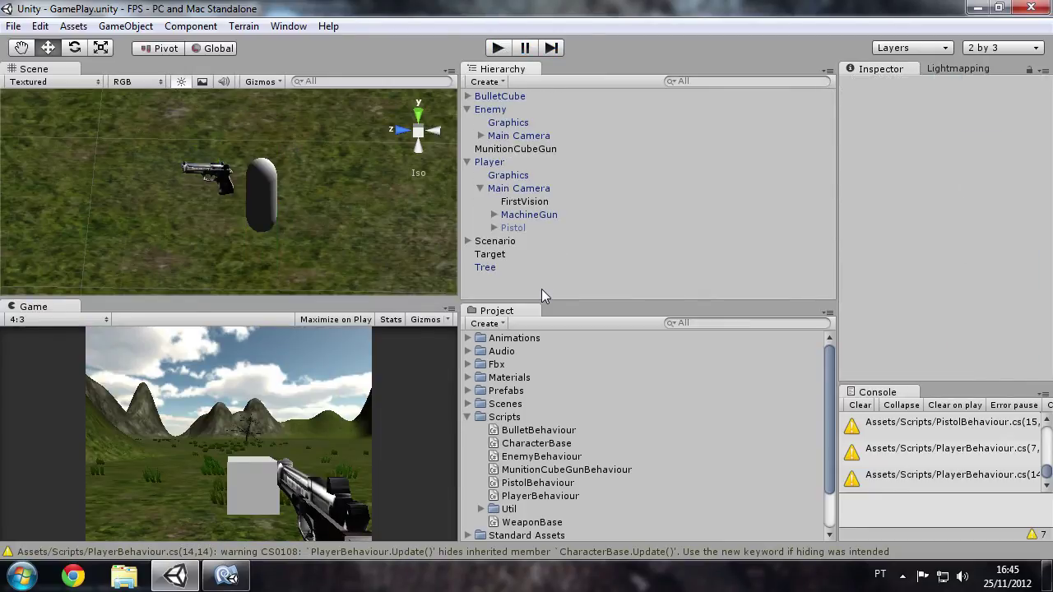